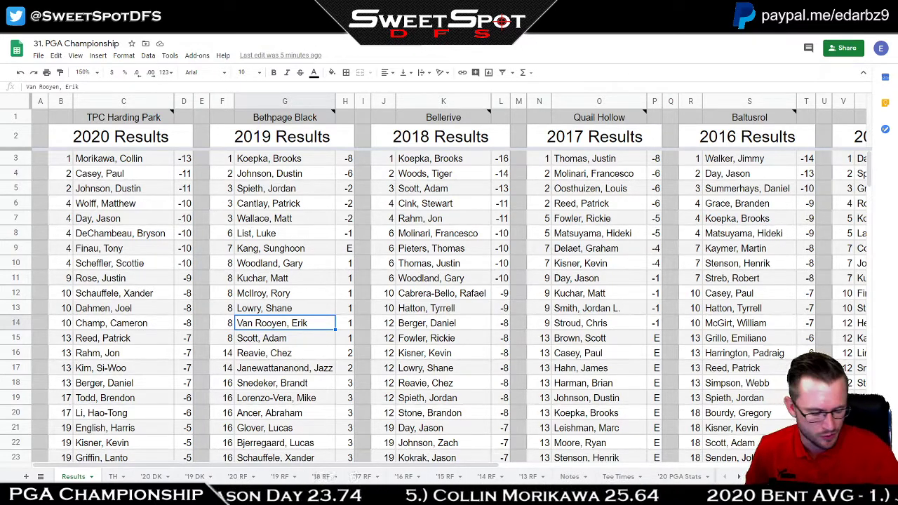
- Open the '20 RF sheet and sort the recent form table by the PGA column in ascending order
click(237, 477)
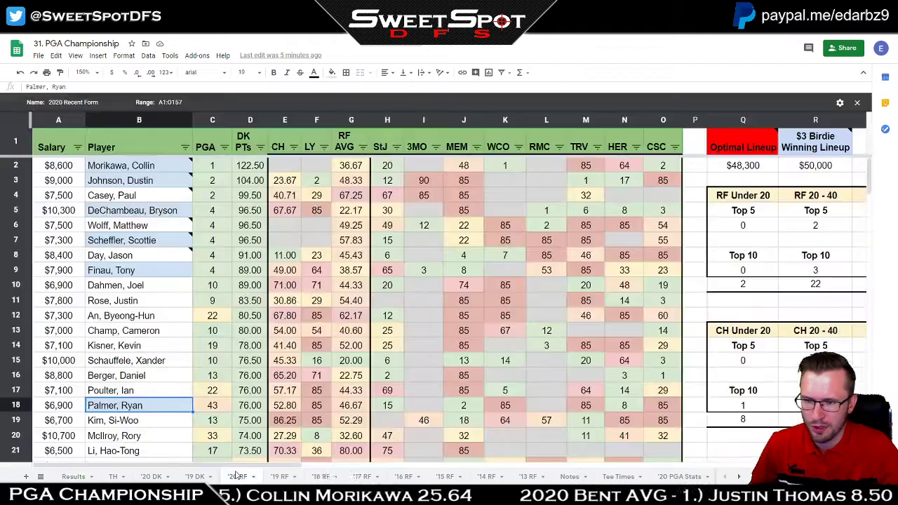
click(549, 287)
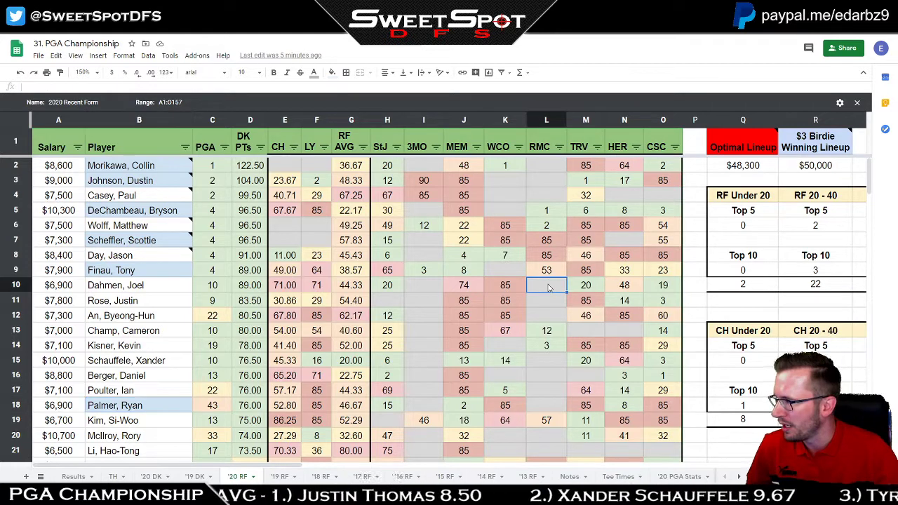
click(224, 148)
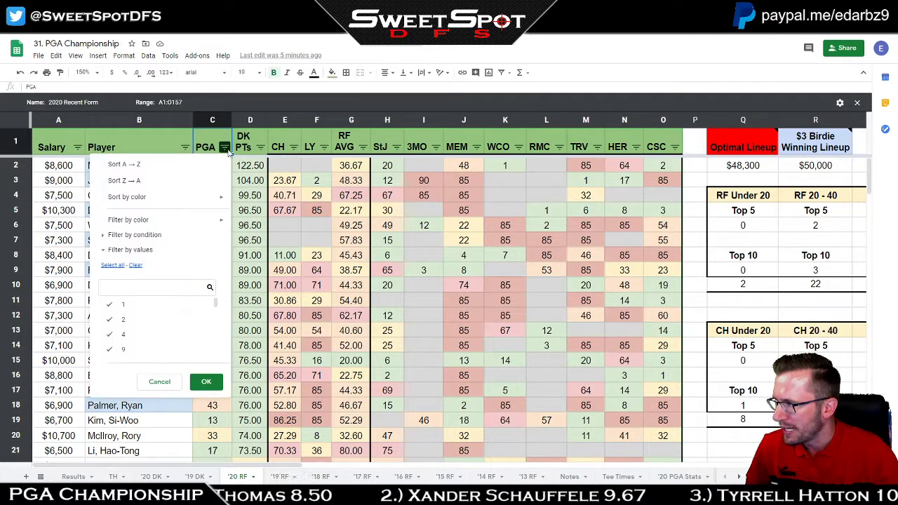
click(211, 165)
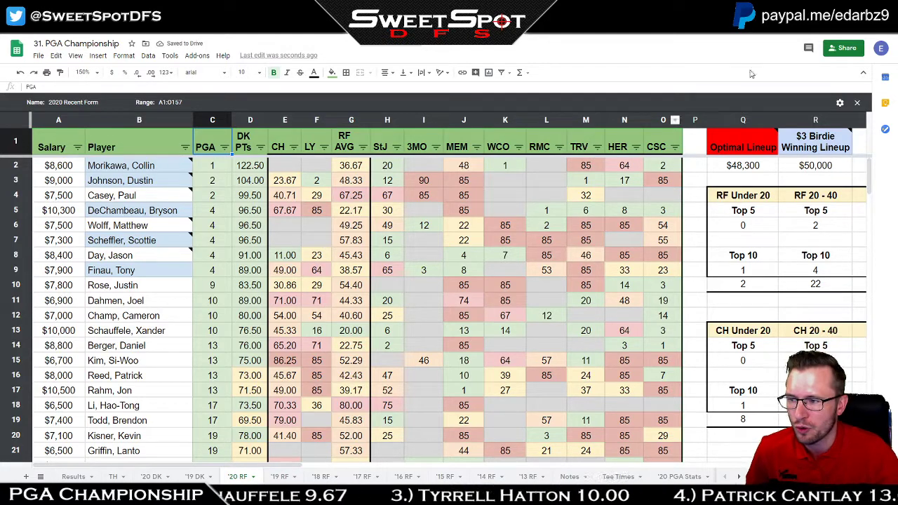
- Examine the blue-highlighted lineup golfers in the '20 RF table, from the Optimal Lineup note on the first golfer to Ryan Palmer's DK PTs
click(761, 120)
click(802, 182)
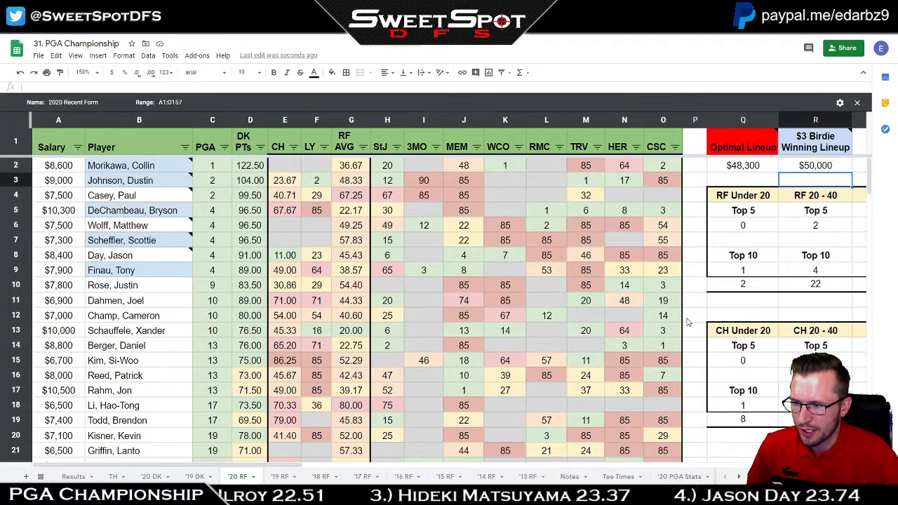
mouse_move(134, 170)
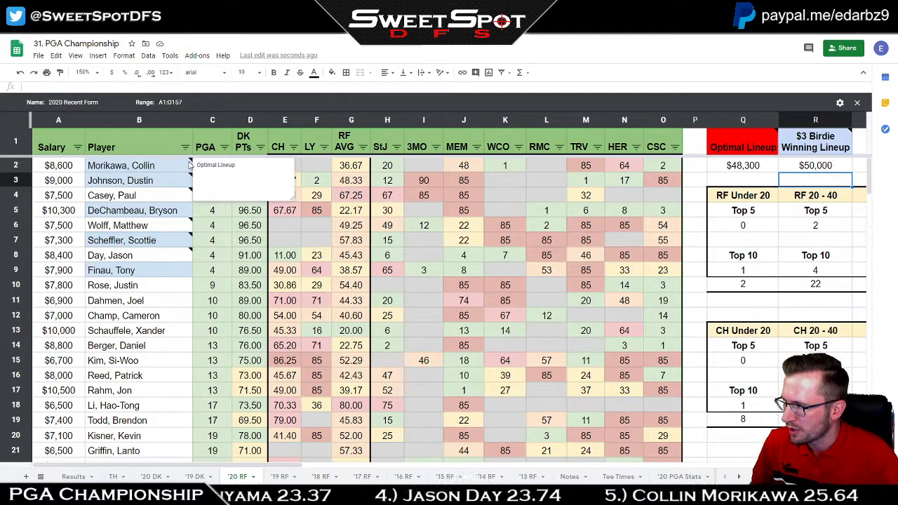
click(382, 213)
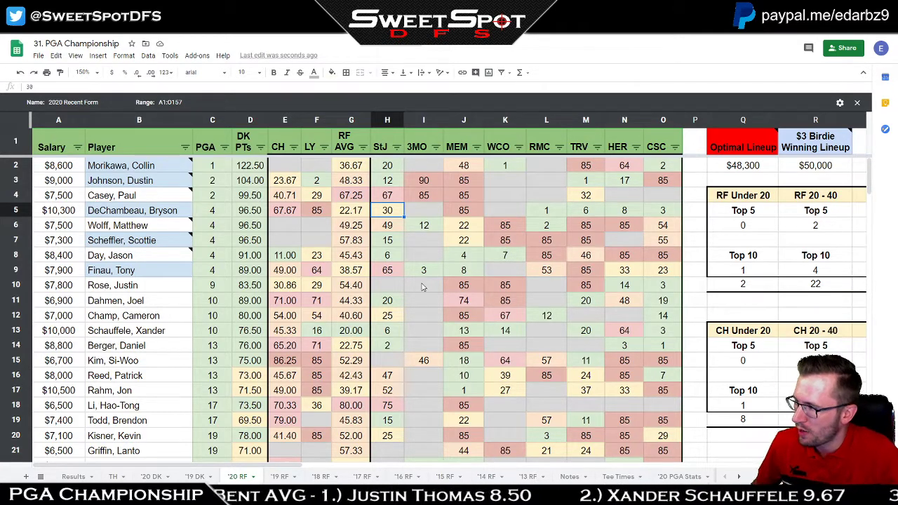
scroll(423, 287, down, 1)
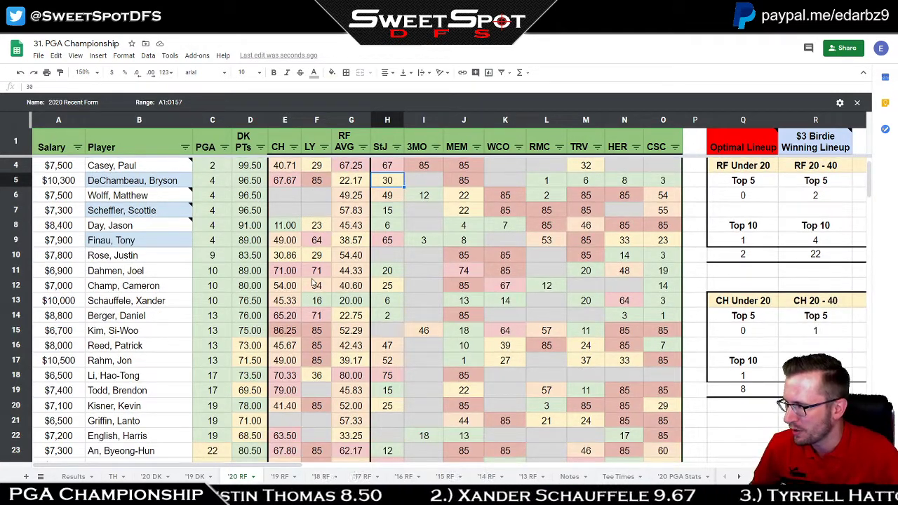
scroll(313, 282, down, 10)
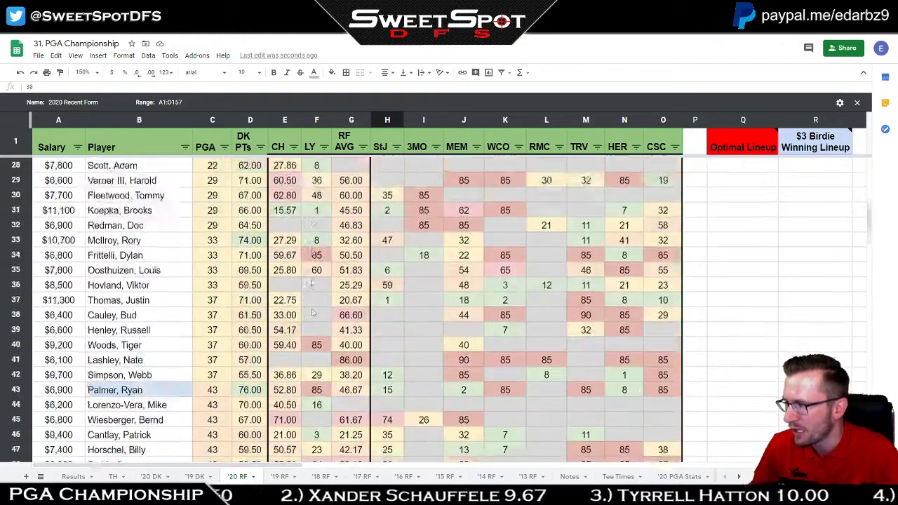
scroll(313, 282, down, 2)
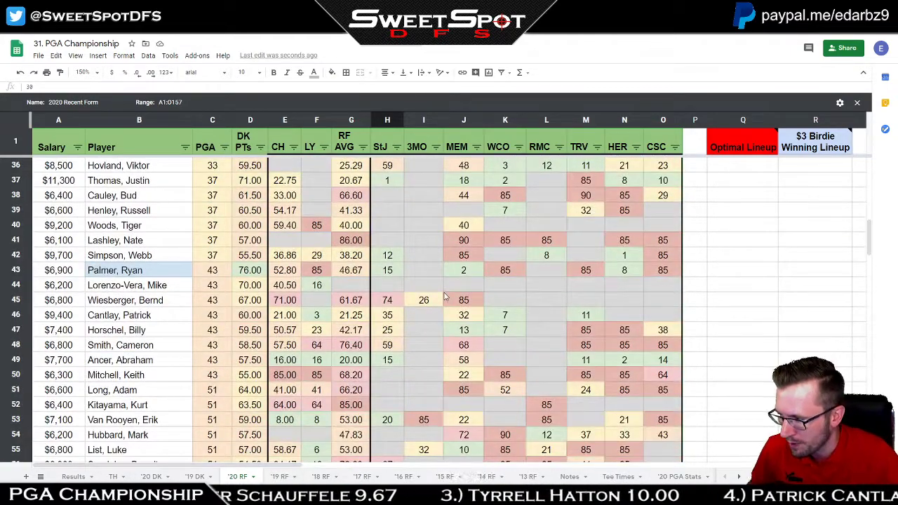
click(250, 273)
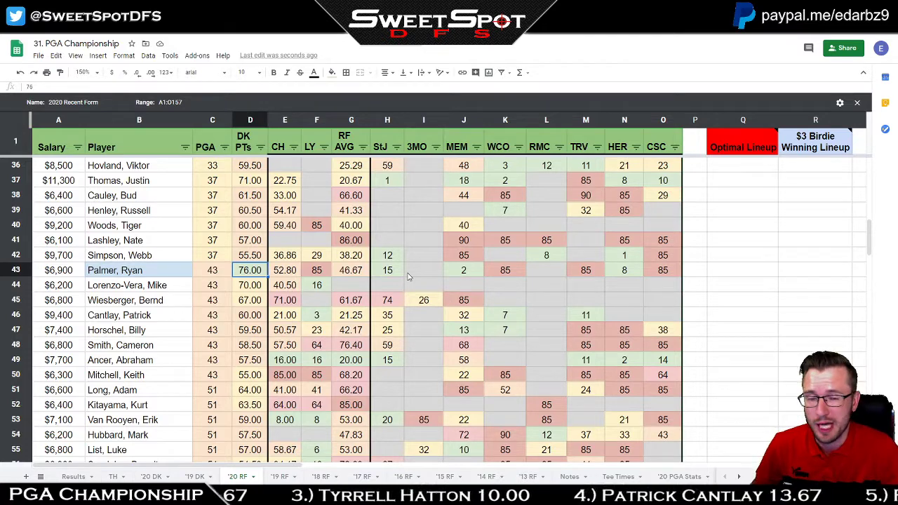
- Sort the recent form table by the DK PTs column in descending order
scroll(407, 277, up, 12)
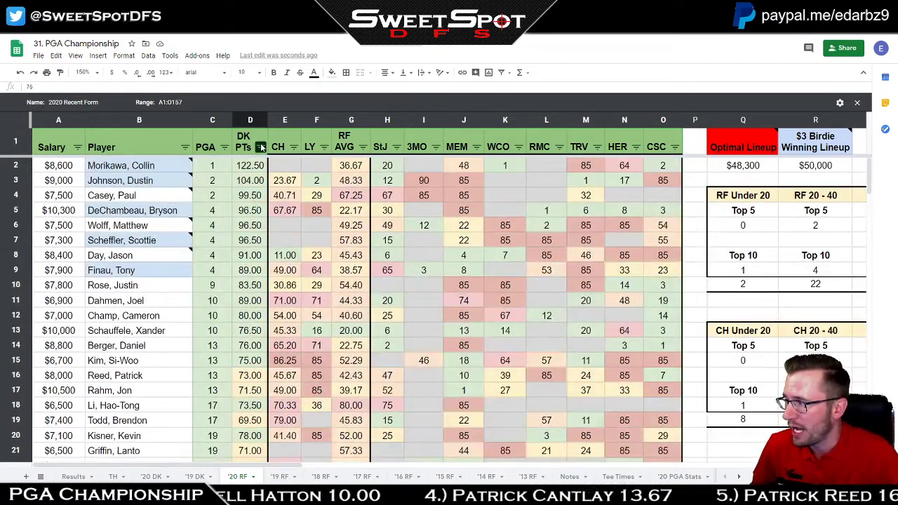
click(261, 147)
click(162, 180)
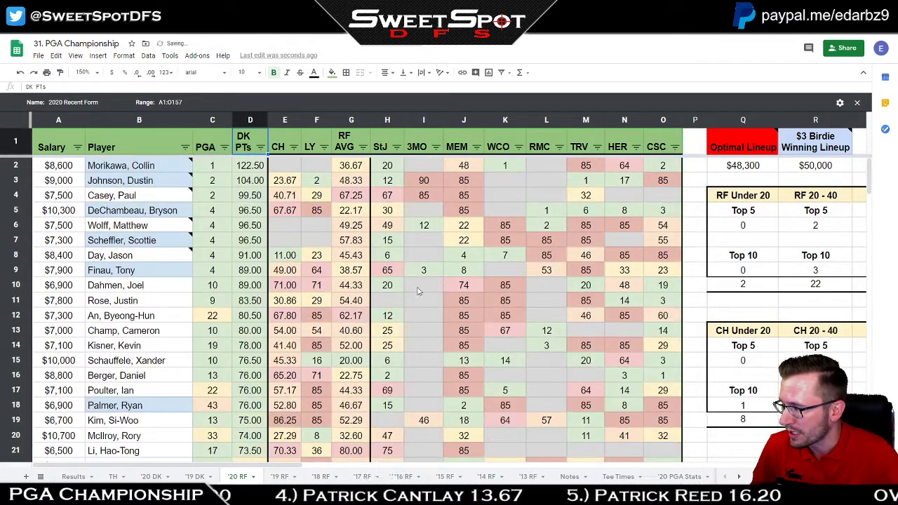
- Compare the PGA finishes of the top DK PTs scorers, checking rows 7, 12, 17 and 18 against their recent form
click(129, 410)
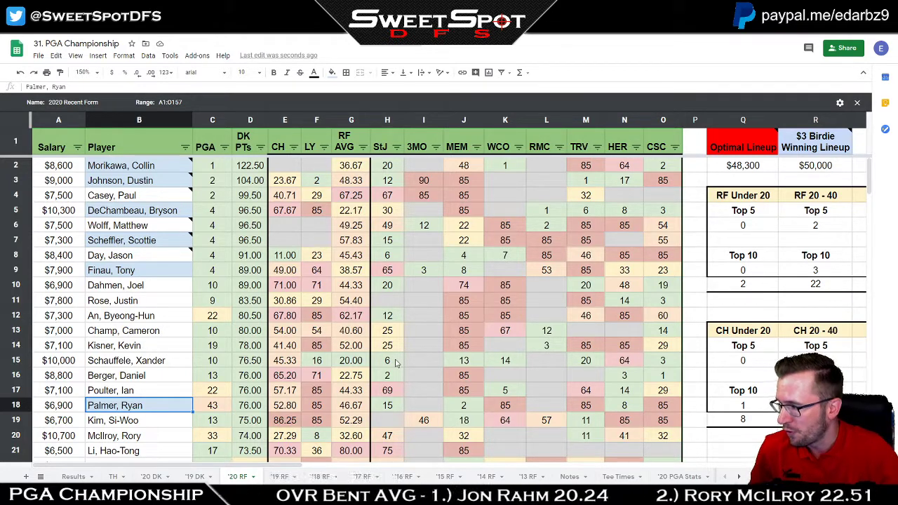
drag(225, 170, 220, 440)
click(229, 240)
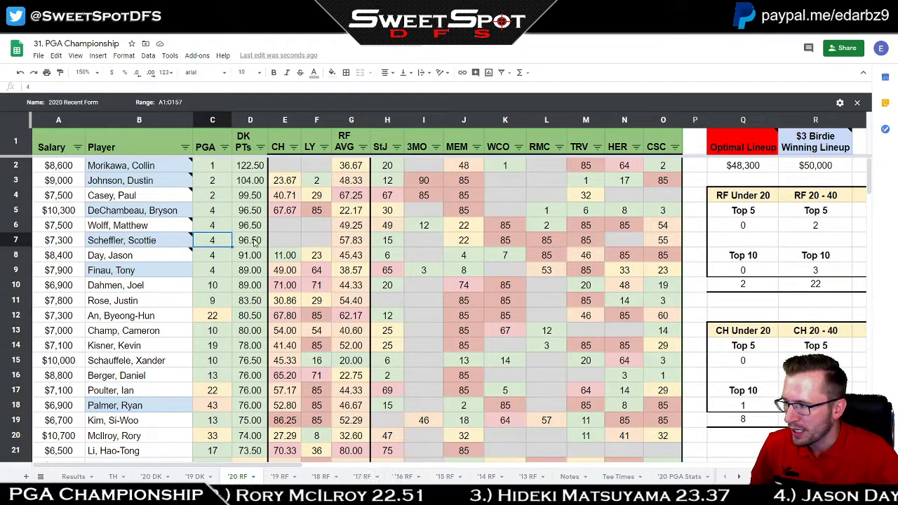
click(219, 320)
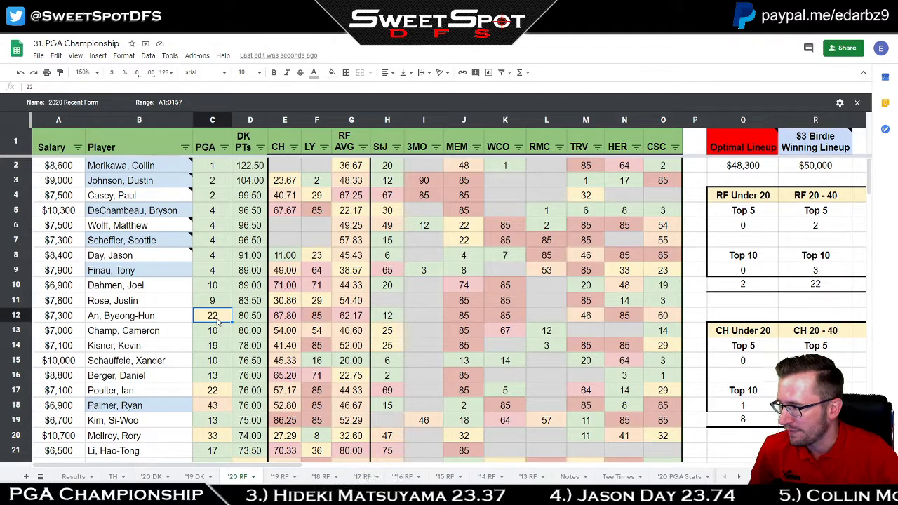
click(219, 393)
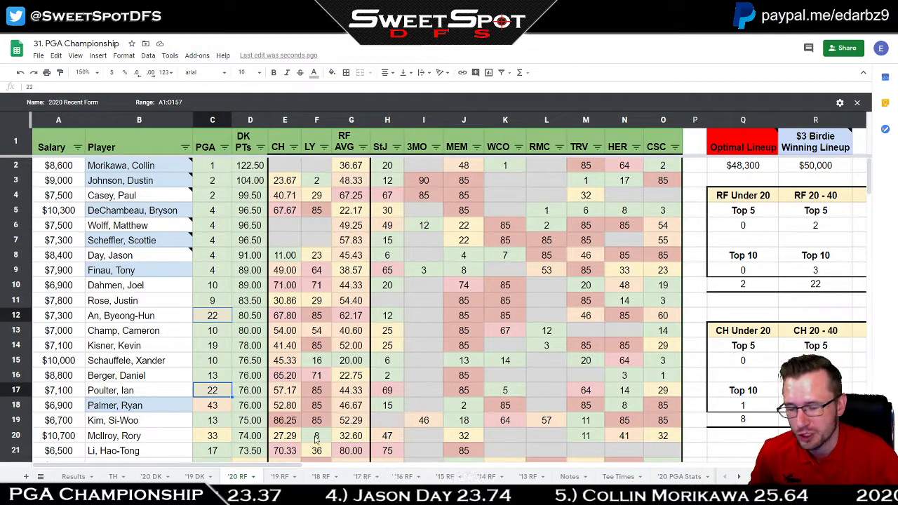
click(219, 406)
click(393, 362)
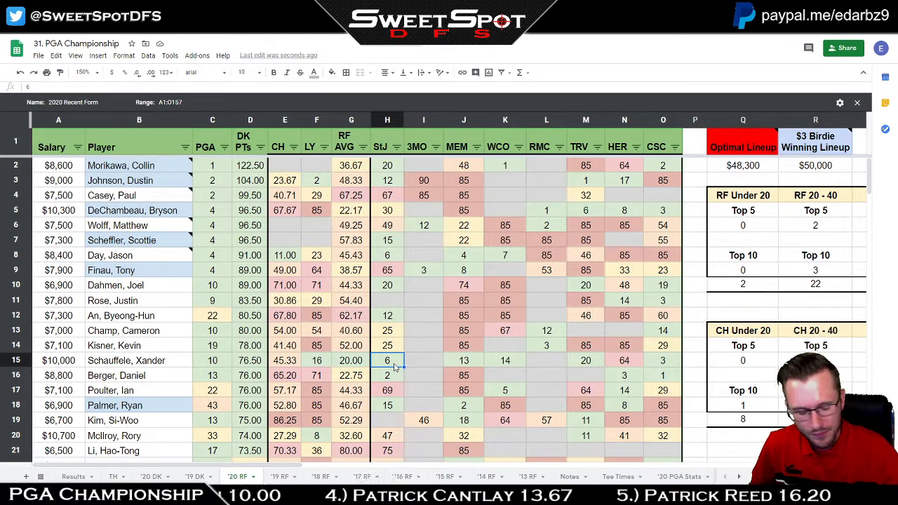
click(407, 241)
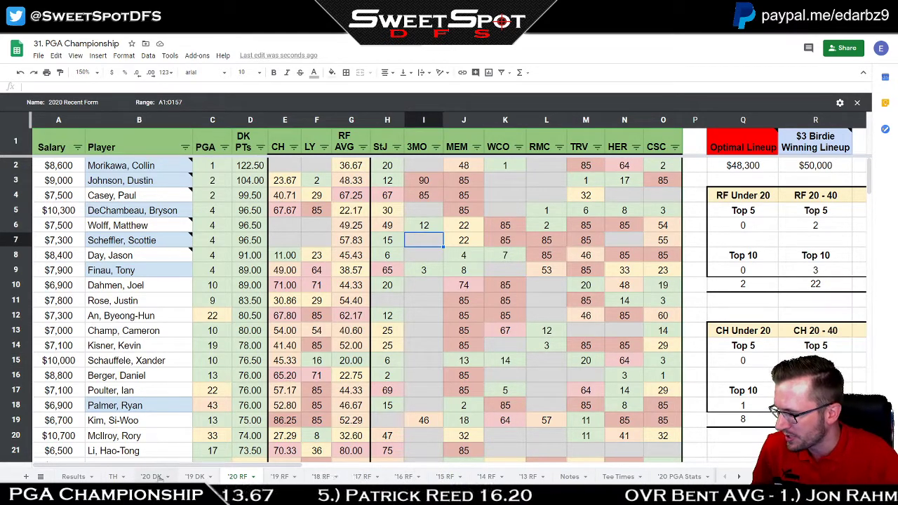
- Open the '20 DK sheet and sort the DraftKings table by the LYB column in ascending order
click(152, 477)
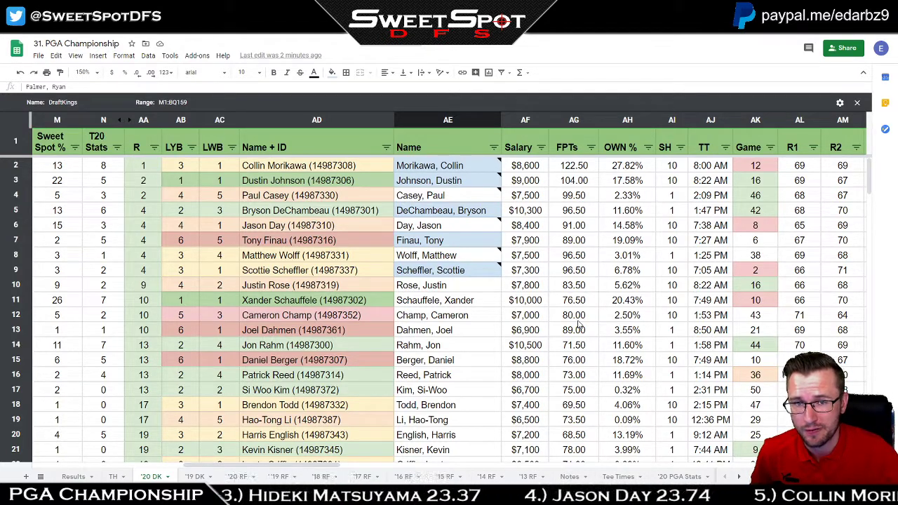
click(342, 227)
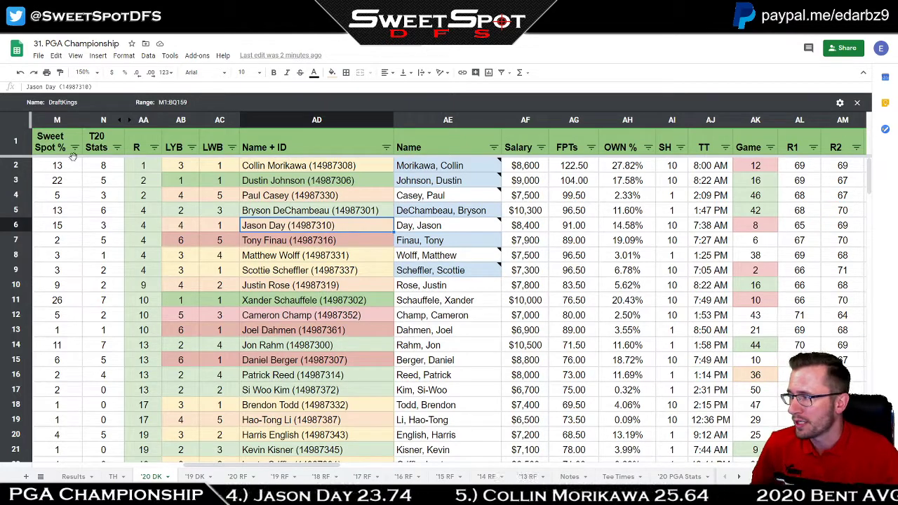
click(191, 147)
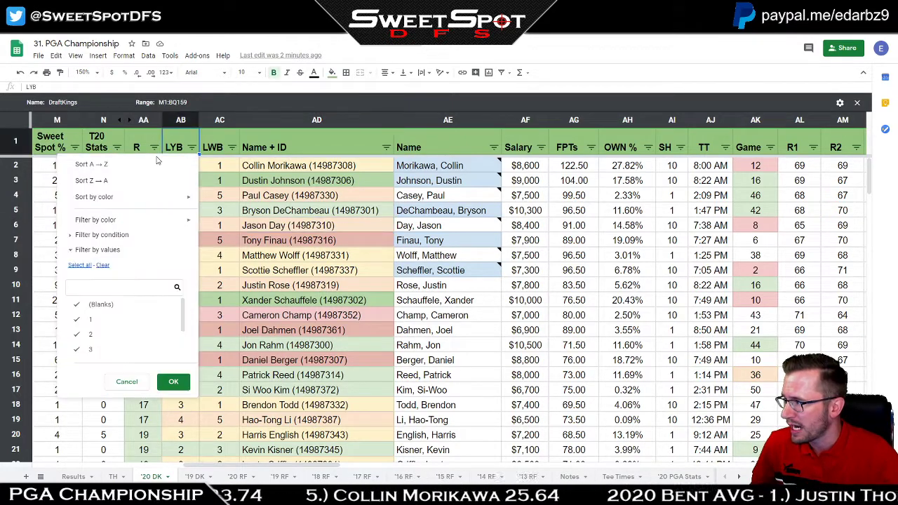
click(91, 164)
click(302, 212)
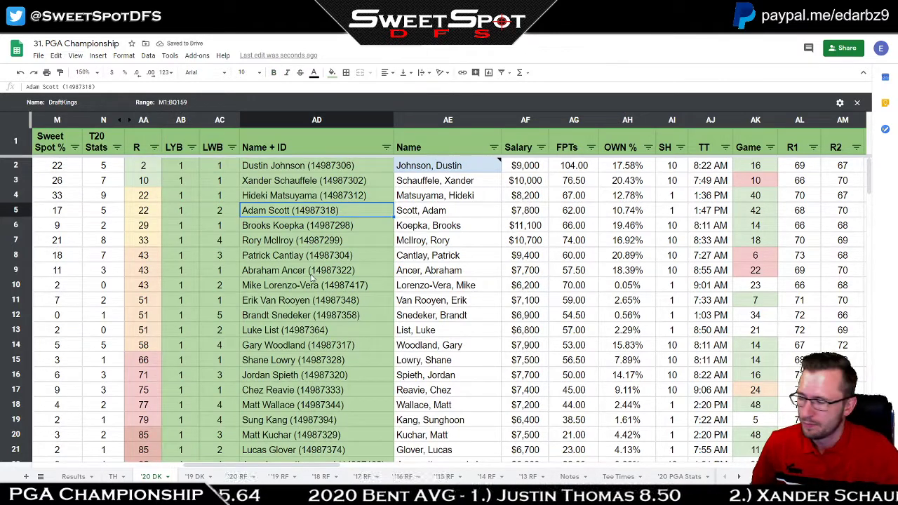
- Sort the DraftKings table by Sweet Spot % in descending order and again by LYB in ascending order
click(74, 147)
click(95, 198)
click(192, 147)
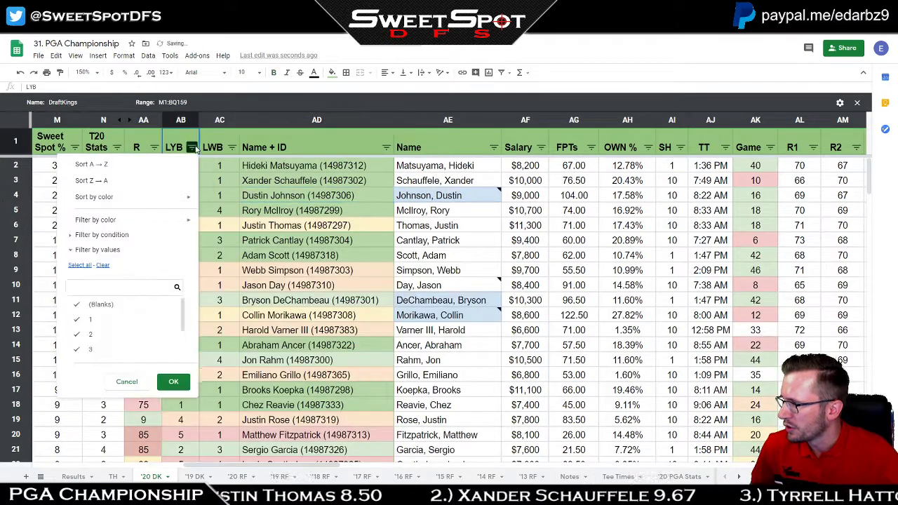
click(164, 165)
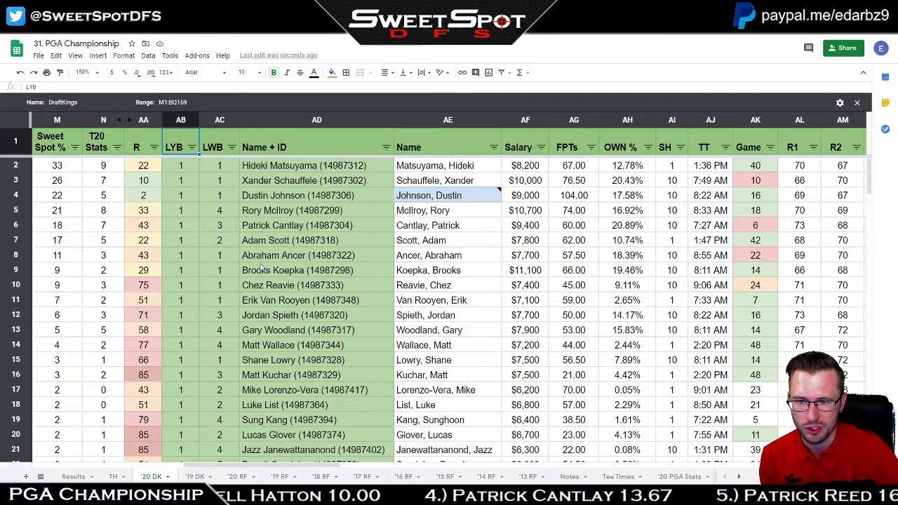
- Examine the Sweet Spot %, T20 Stats, result and LYB/LWB values of the leading golfers in the sorted table, focusing on the first three rows
click(73, 171)
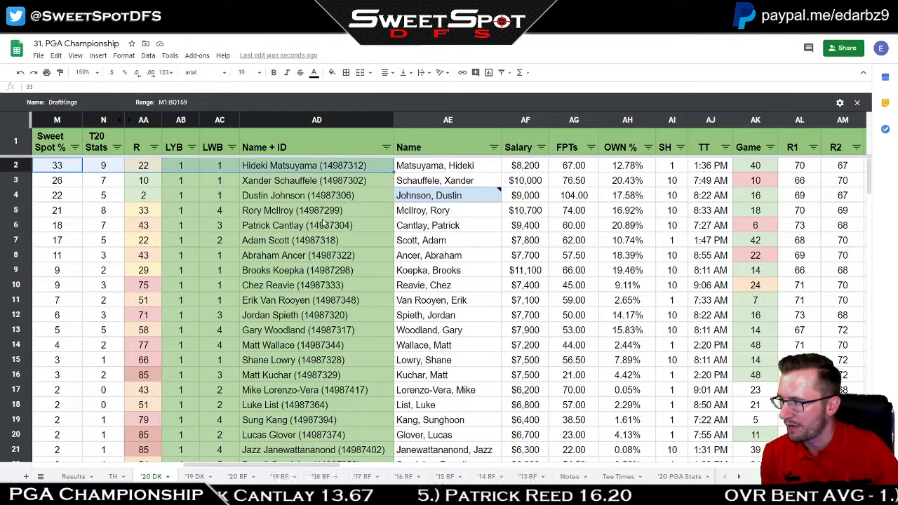
key(Down)
key(shift+Right)
key(shift+Right)
key(shift+Right)
key(shift+Right)
key(shift+Right)
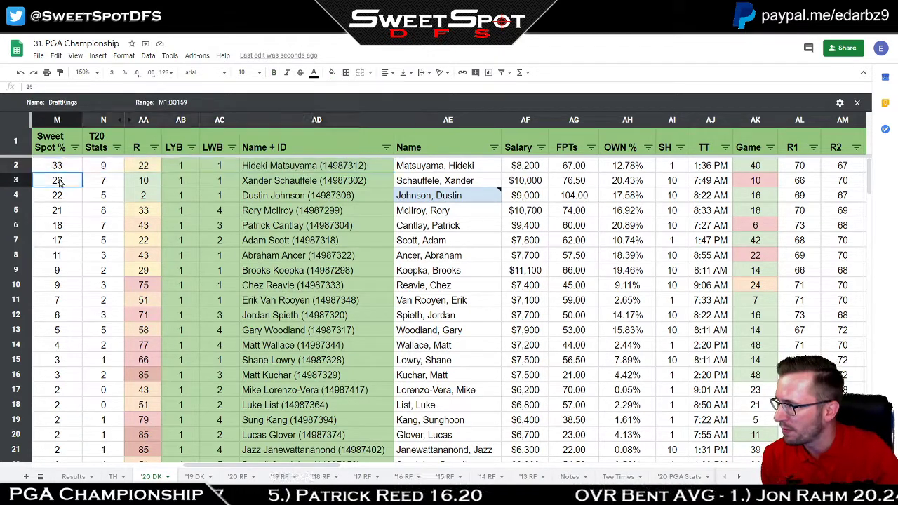
key(shift+Down)
click(343, 240)
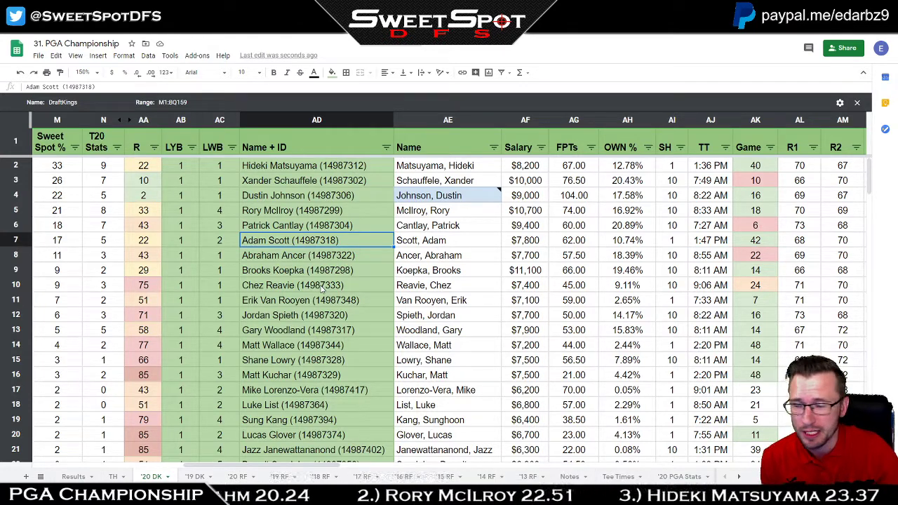
click(304, 185)
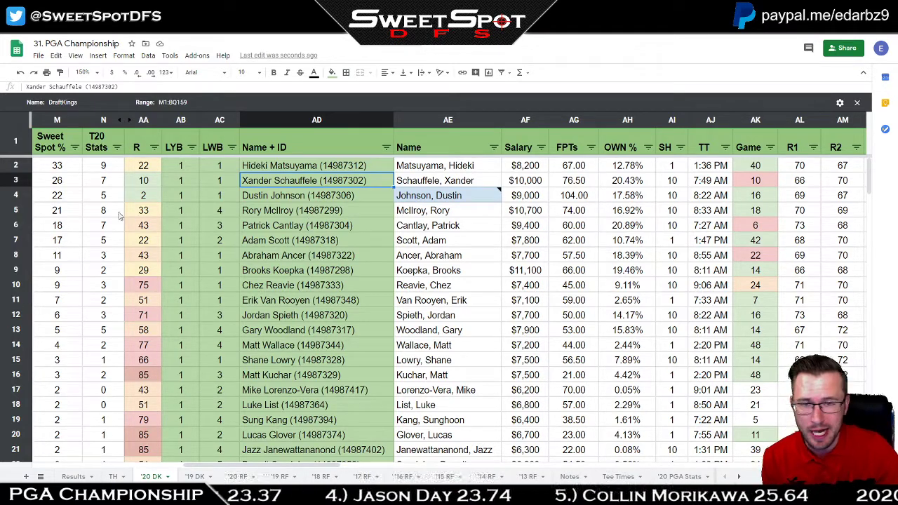
drag(62, 169, 63, 201)
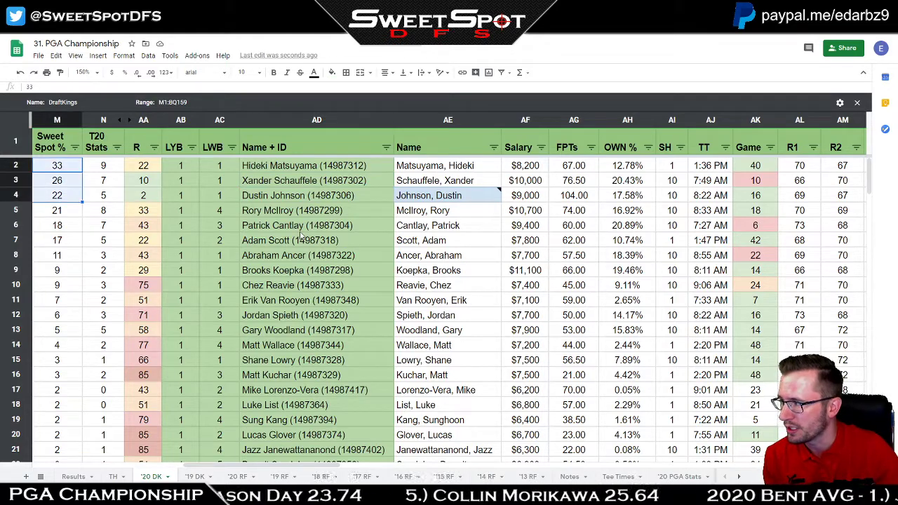
- Switch to the 00c. 2020 Lineup Construction spreadsheet and apply the Ownership filter view on its '20 PGA sheet
key(ctrl+Tab)
click(600, 176)
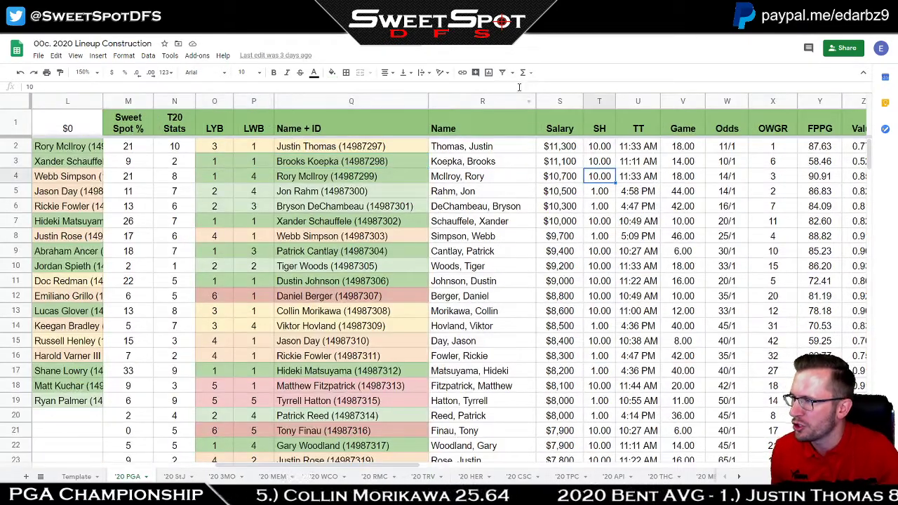
click(512, 72)
click(544, 141)
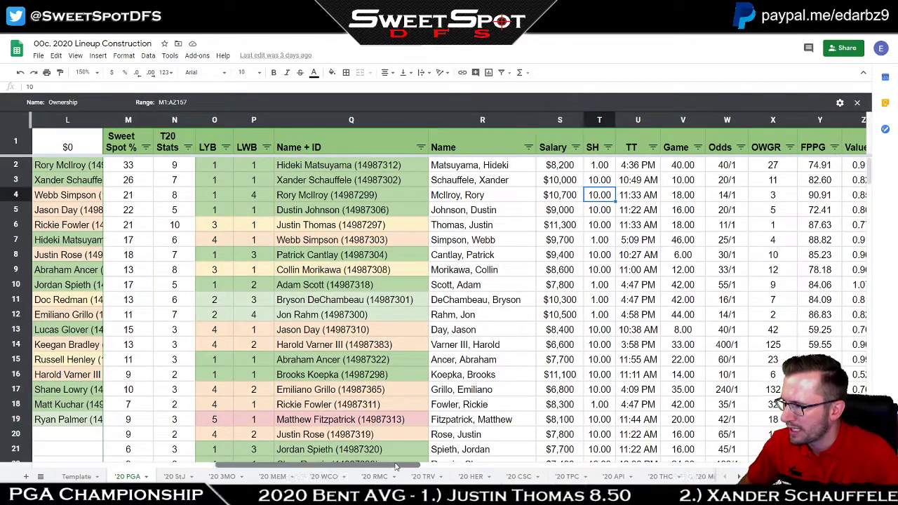
- Hide columns S (Salary) through AX (BA%) on the '20 PGA sheet
click(560, 120)
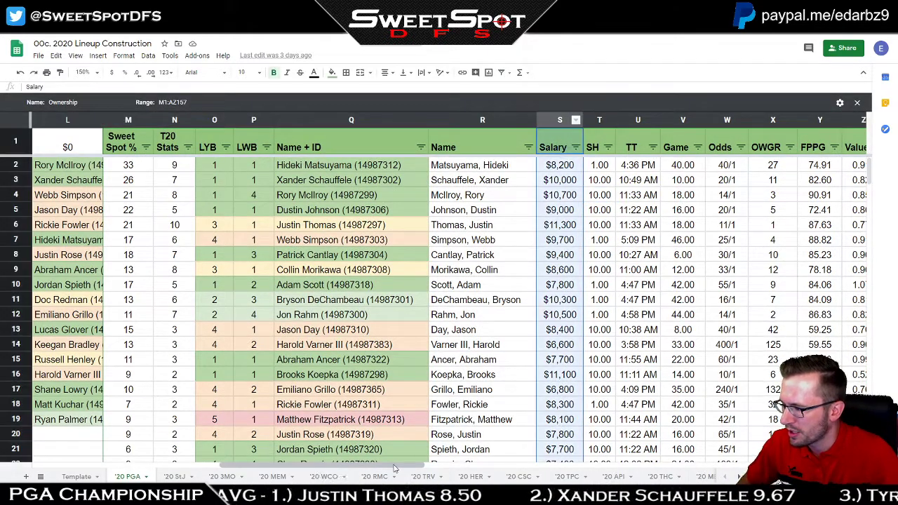
scroll(395, 469, right, 10)
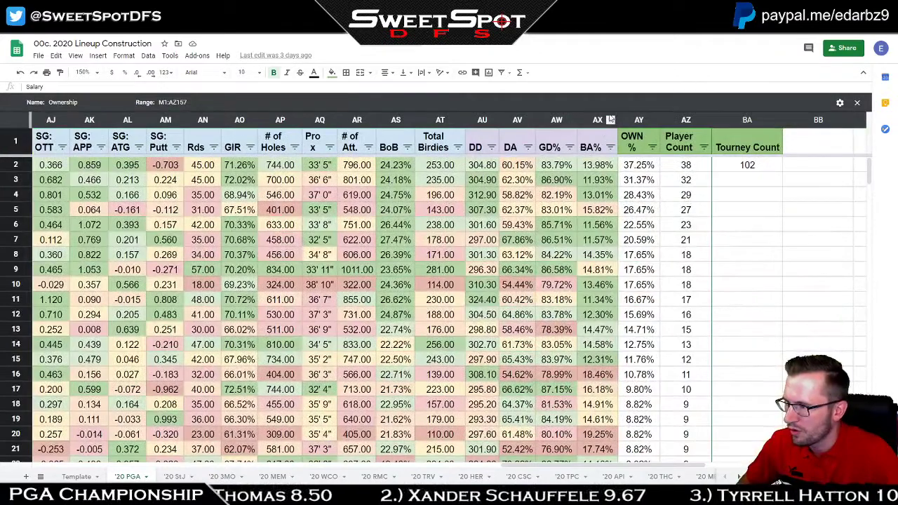
shift+click(611, 120)
click(632, 229)
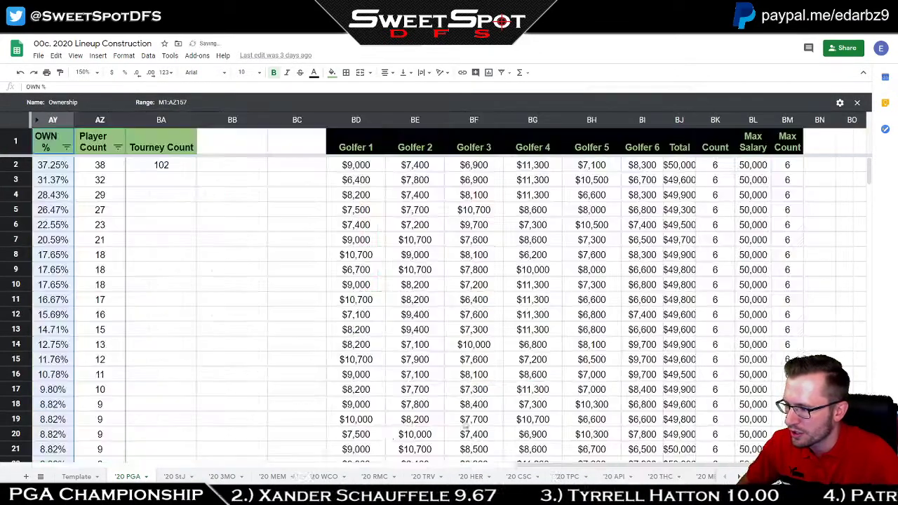
- Examine OWN %, Player Count and Tourney Count alongside the golfer names on the '20 PGA sheet, focusing on rows 2 through 5 and row 9
drag(545, 469, 324, 469)
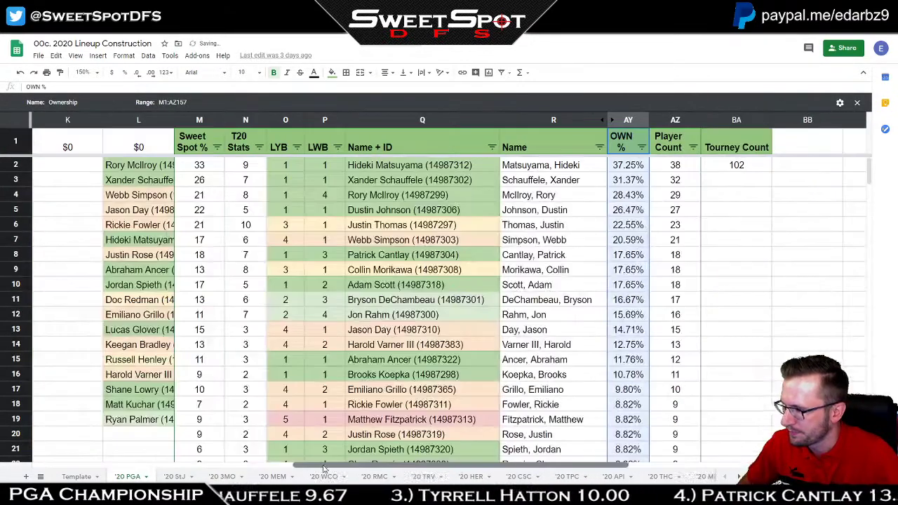
click(539, 198)
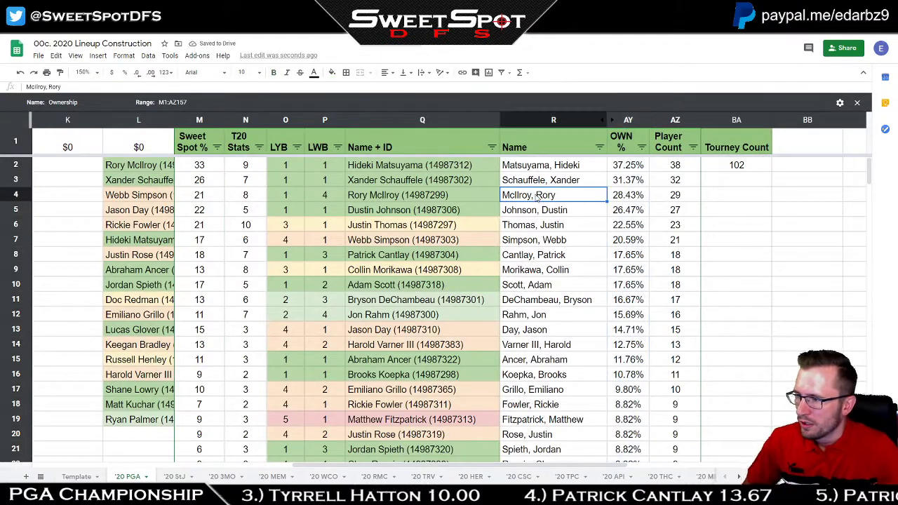
click(754, 168)
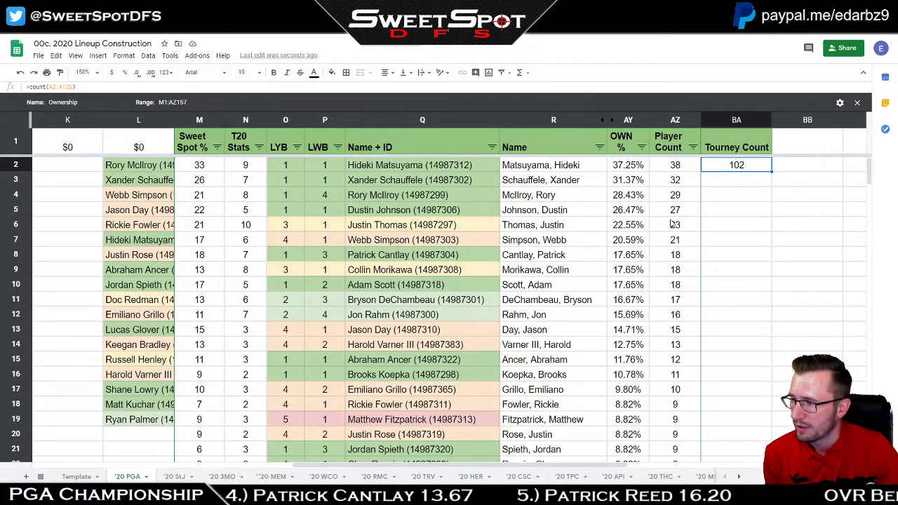
click(669, 166)
key(shift+Left)
key(shift+Left)
key(shift+Left)
key(shift+Left)
key(shift+Left)
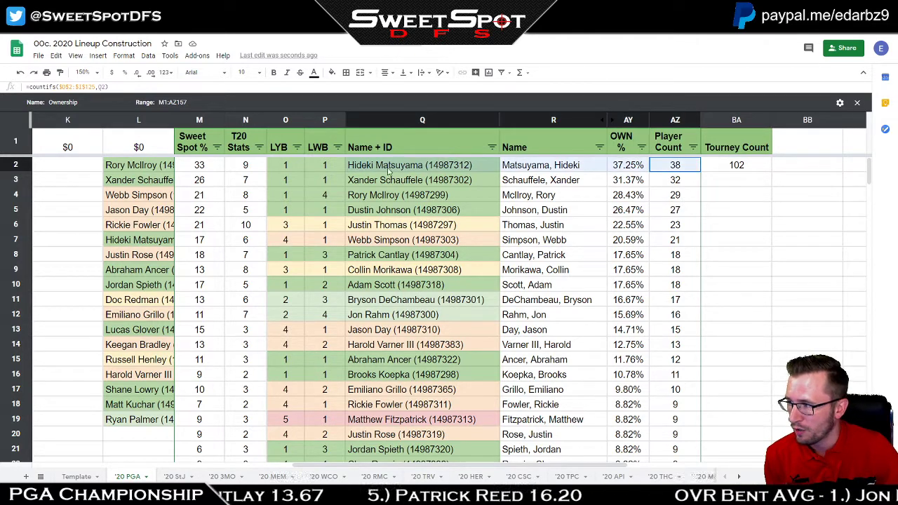
drag(676, 186, 216, 212)
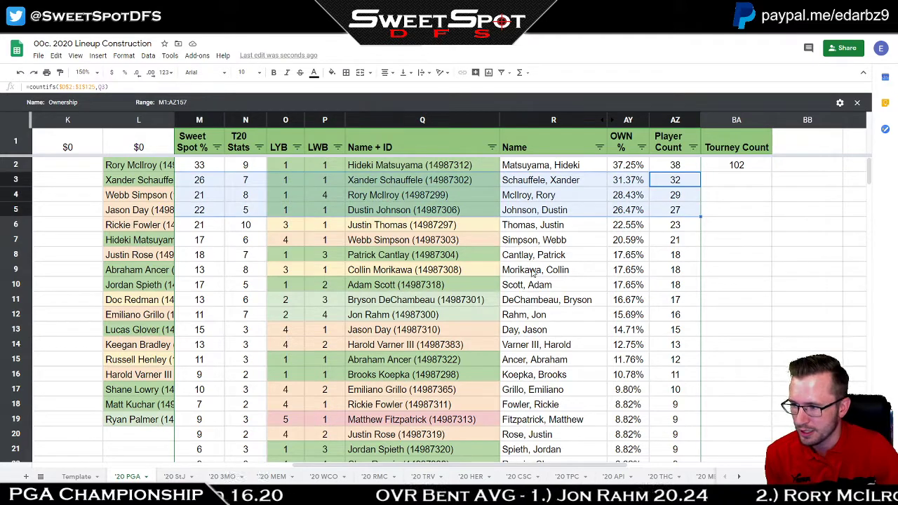
click(565, 274)
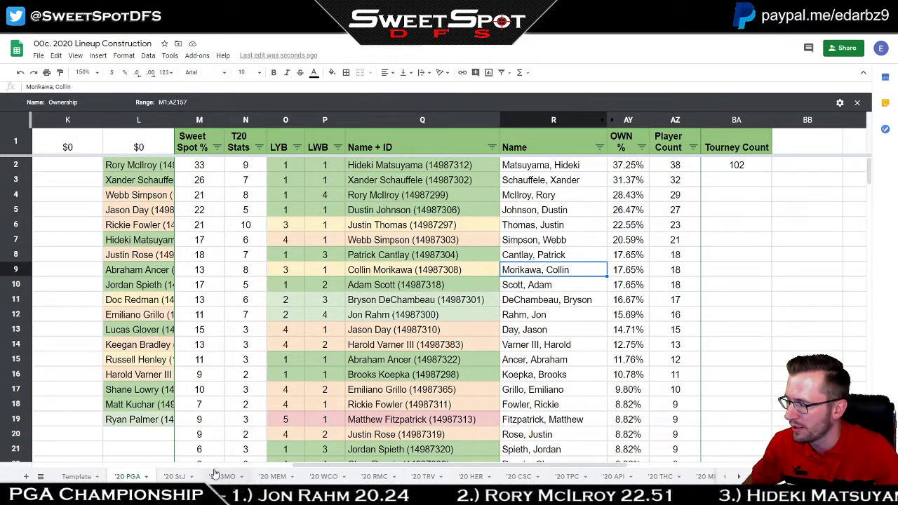
- Switch to the 31. PGA Championship spreadsheet and sort the DraftKings table by LWB ascending, followed by LYB ascending
click(266, 9)
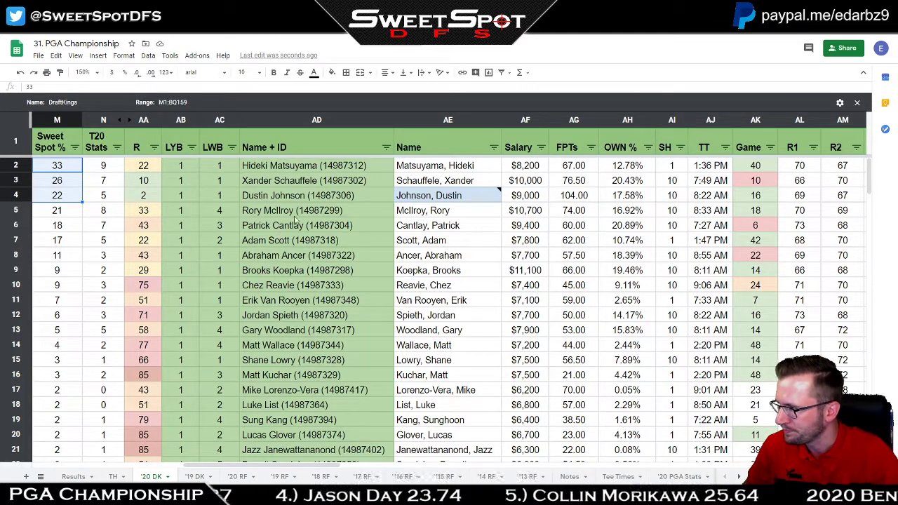
click(296, 215)
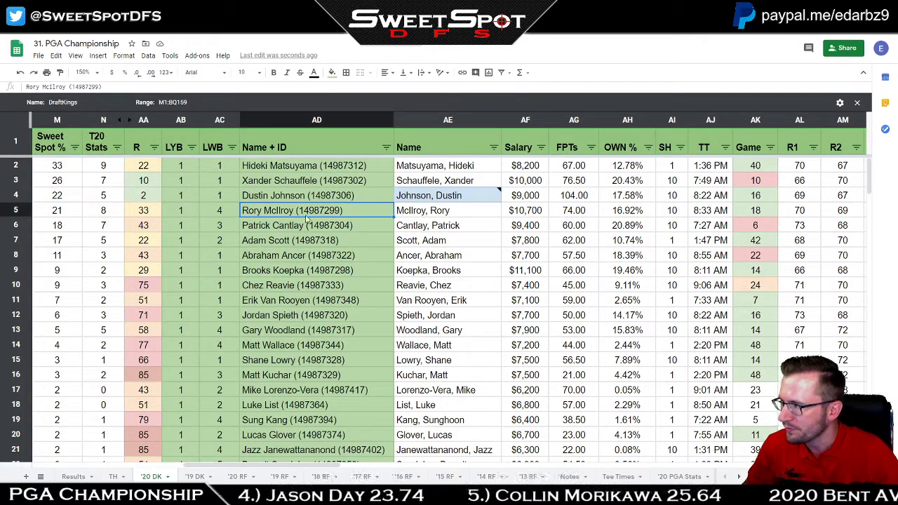
click(231, 148)
click(210, 168)
click(192, 148)
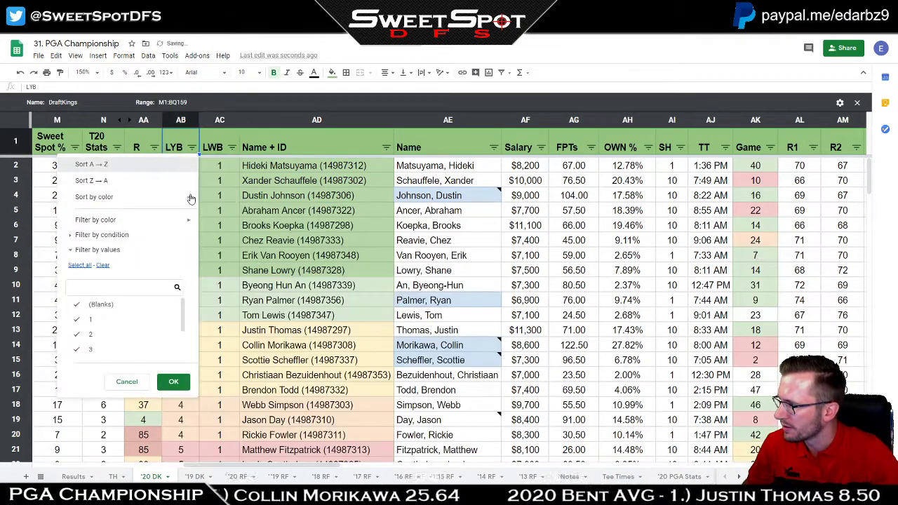
click(92, 164)
- Sort the DraftKings table by Sweet Spot % in descending order, followed by LYB in ascending order
click(74, 147)
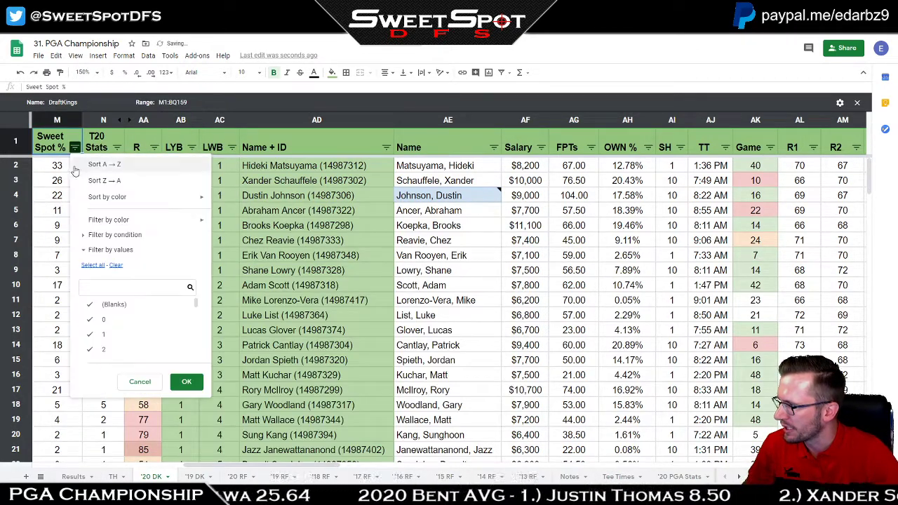
click(95, 181)
click(301, 225)
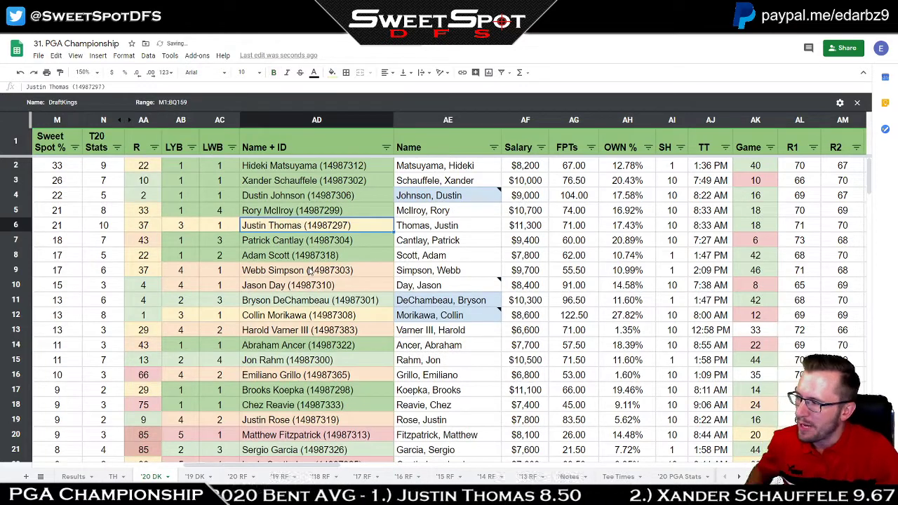
click(191, 147)
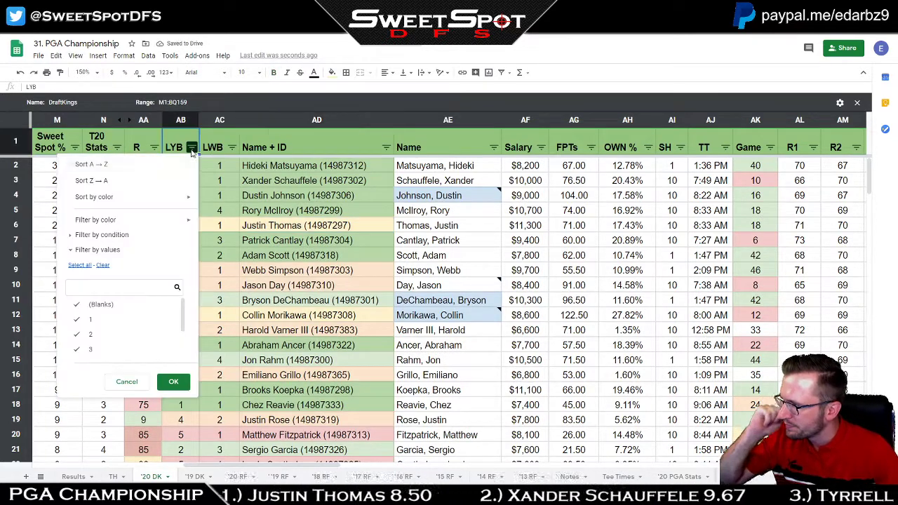
click(178, 167)
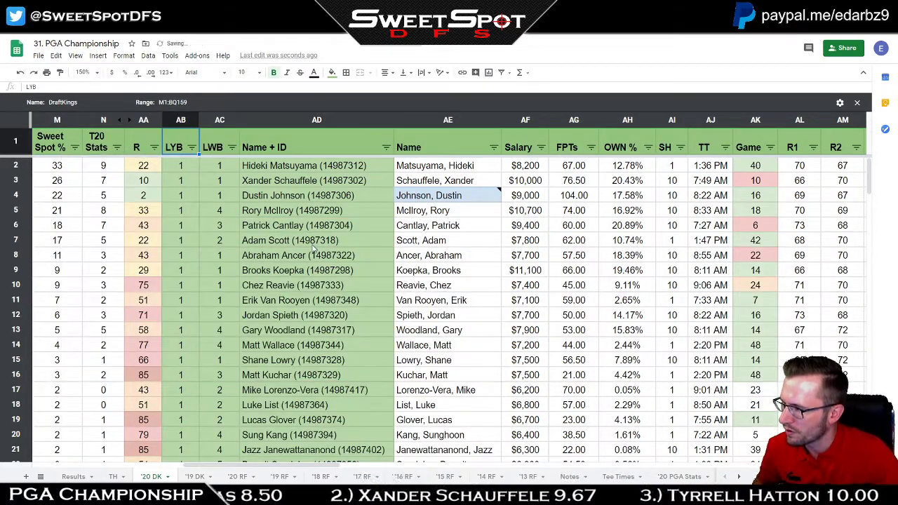
- Examine the top row's Sweet Spot %, T20 Stats, result and LYB values, plus the LYB 1 golfers in rows 2 through 21
drag(48, 172, 262, 171)
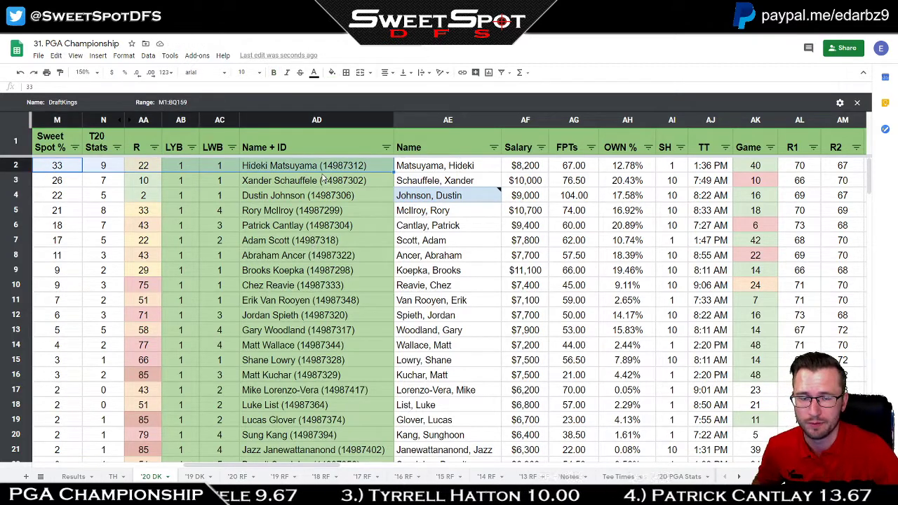
click(59, 169)
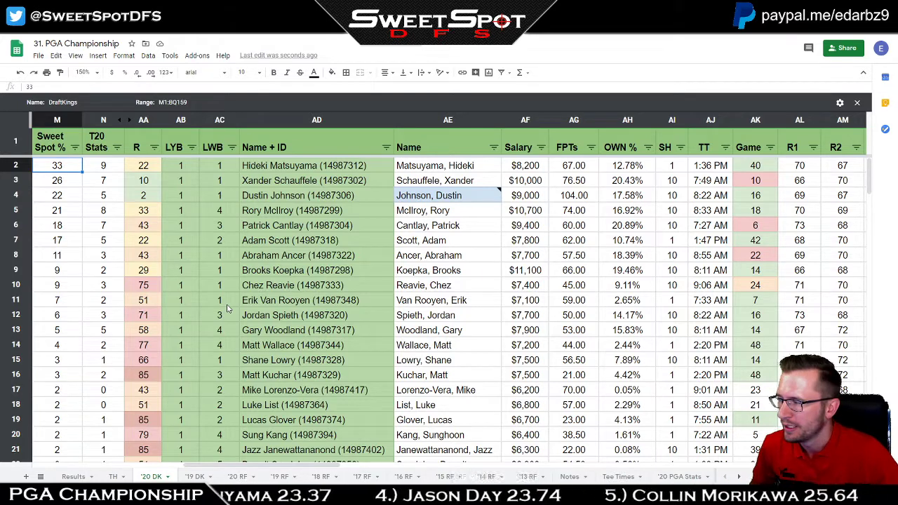
click(187, 164)
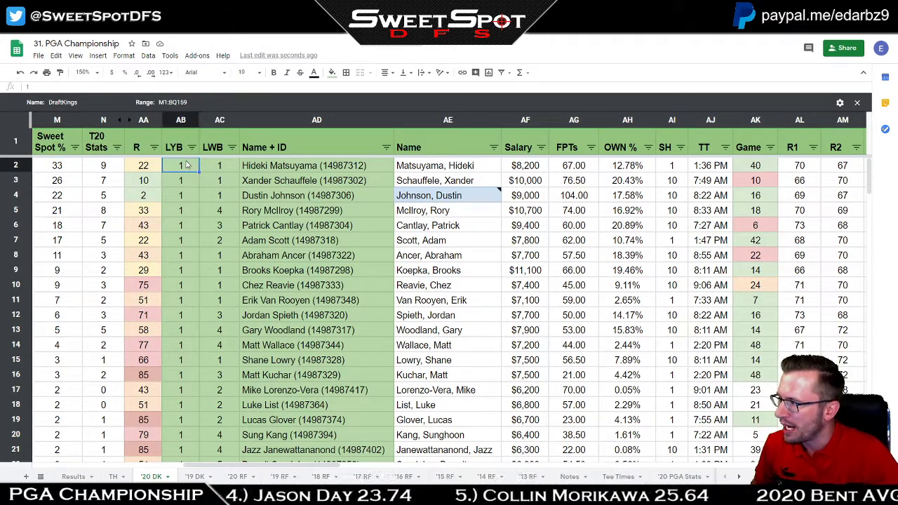
click(63, 167)
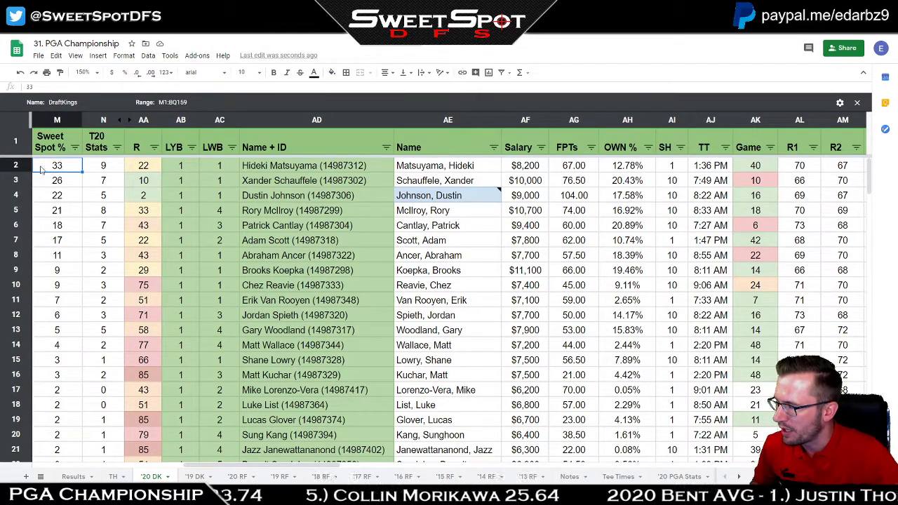
mouse_move(180, 167)
mouse_down()
mouse_move(255, 276)
mouse_move(270, 453)
mouse_up()
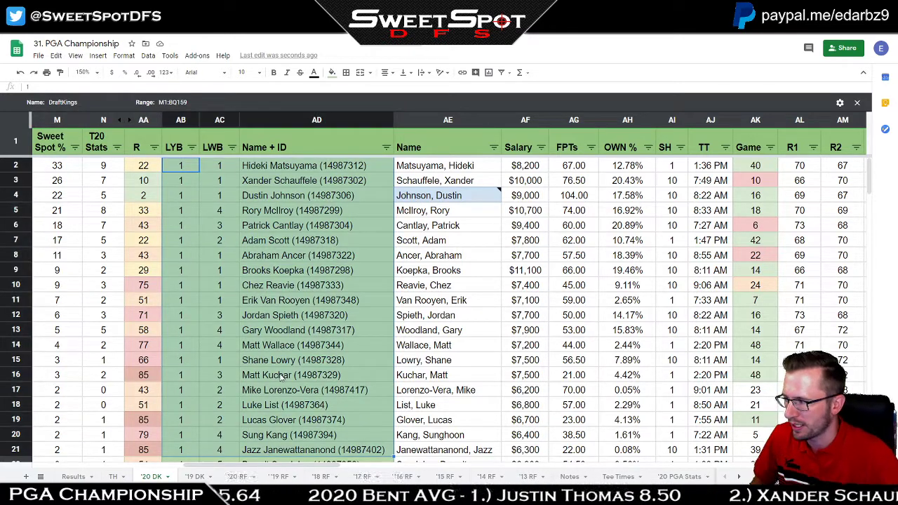
click(286, 257)
- Sort the DraftKings table by result (R) in ascending order, followed by LYB in ascending order
click(155, 148)
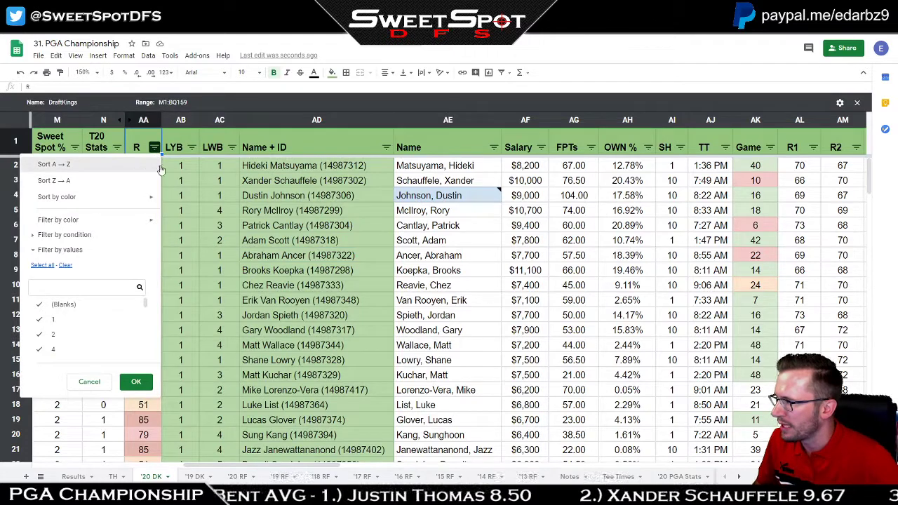
click(156, 165)
click(192, 148)
click(84, 165)
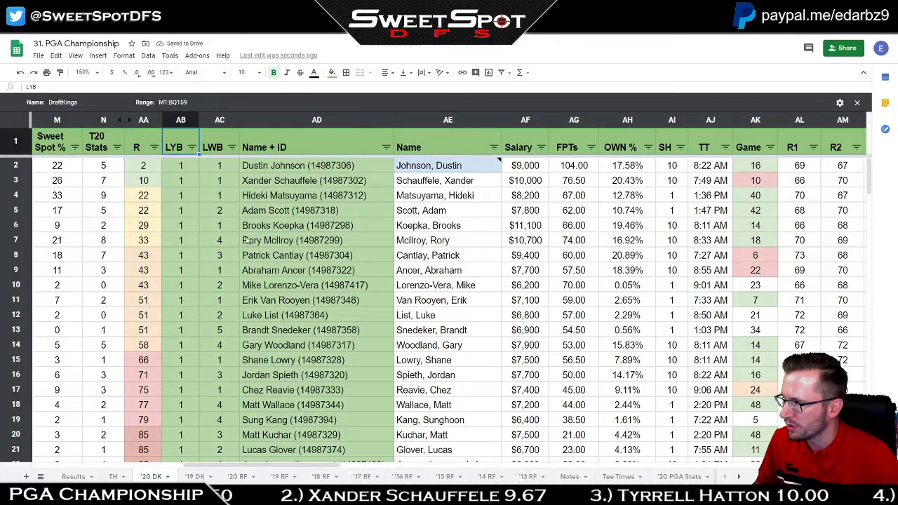
- Compare the results of the LYB 1 golfers with their Sweet Spot % and T20 Stats, focusing on rows 2, 3, 4 and 7
drag(146, 168, 295, 184)
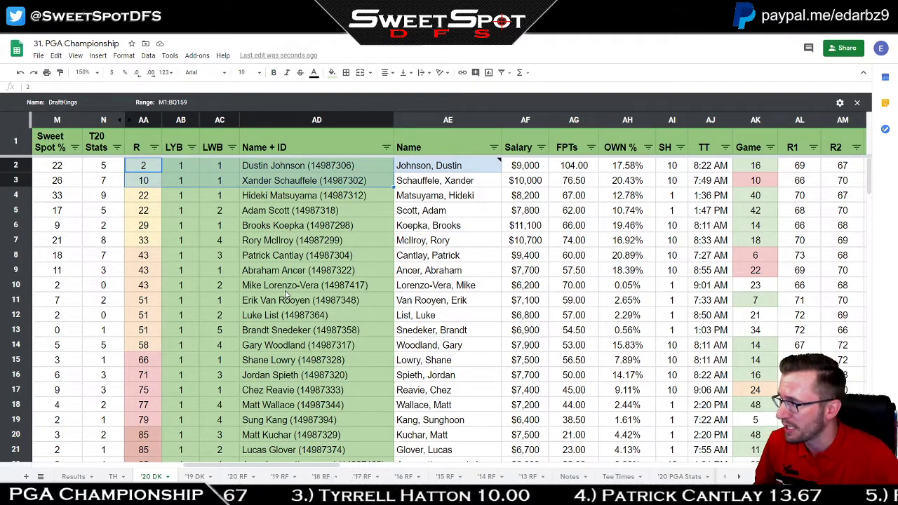
click(59, 240)
drag(59, 240, 281, 242)
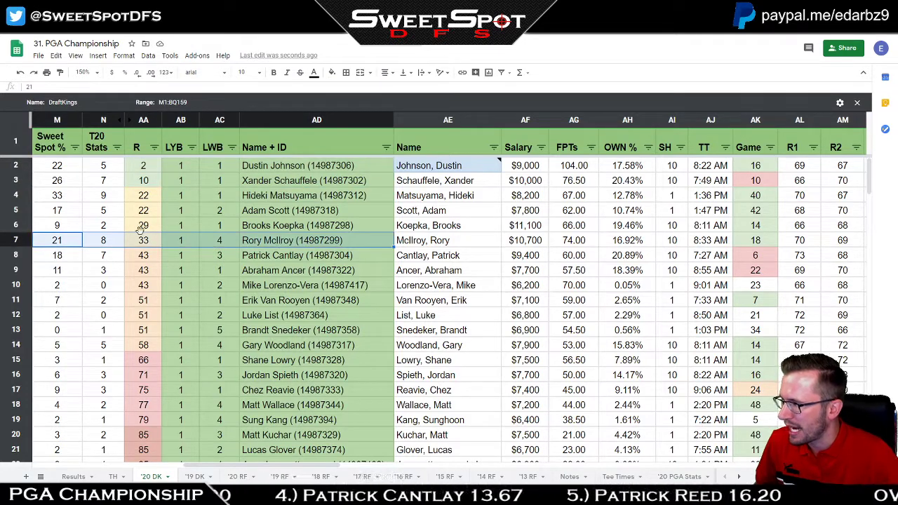
drag(59, 195, 305, 202)
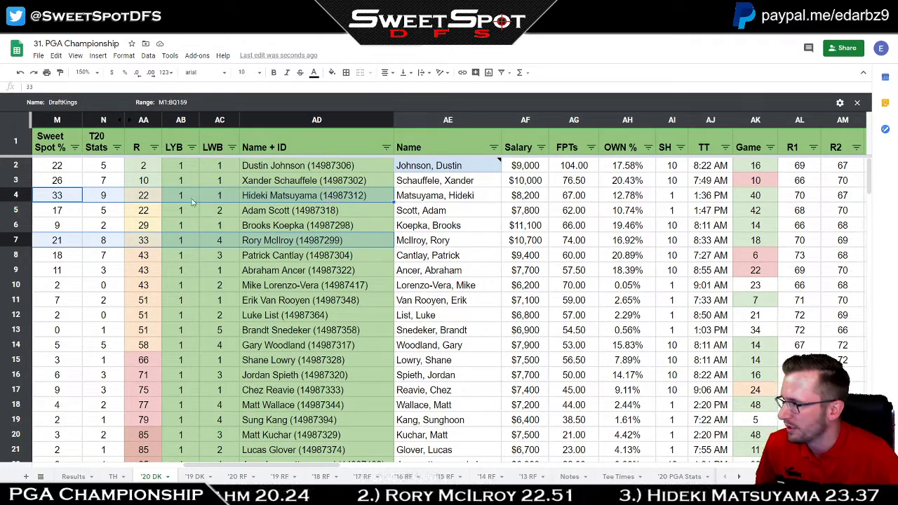
click(75, 168)
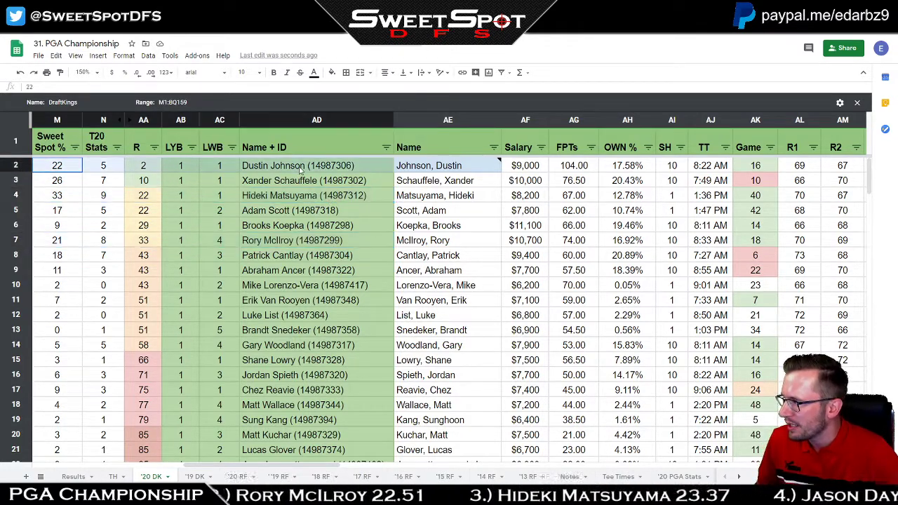
click(263, 242)
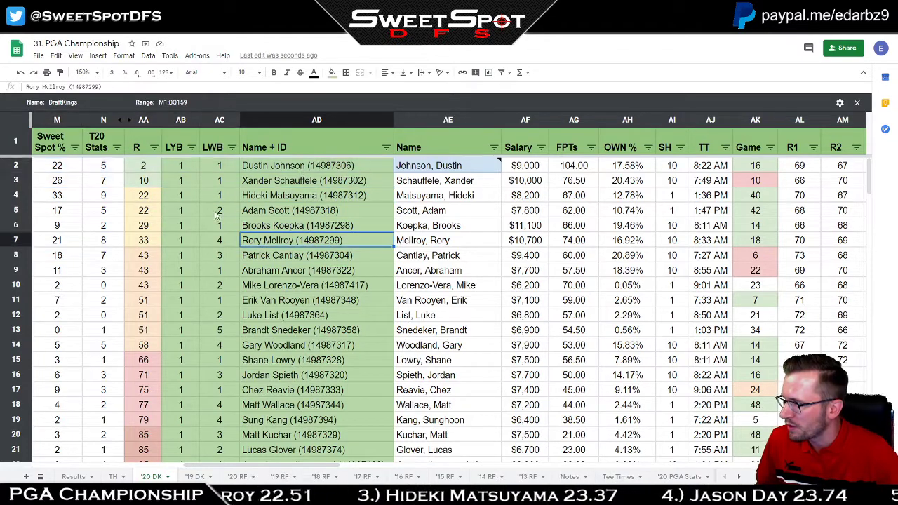
- Re-sort the DraftKings table by Sweet Spot % in descending order and by LYB in ascending order
click(76, 149)
click(90, 181)
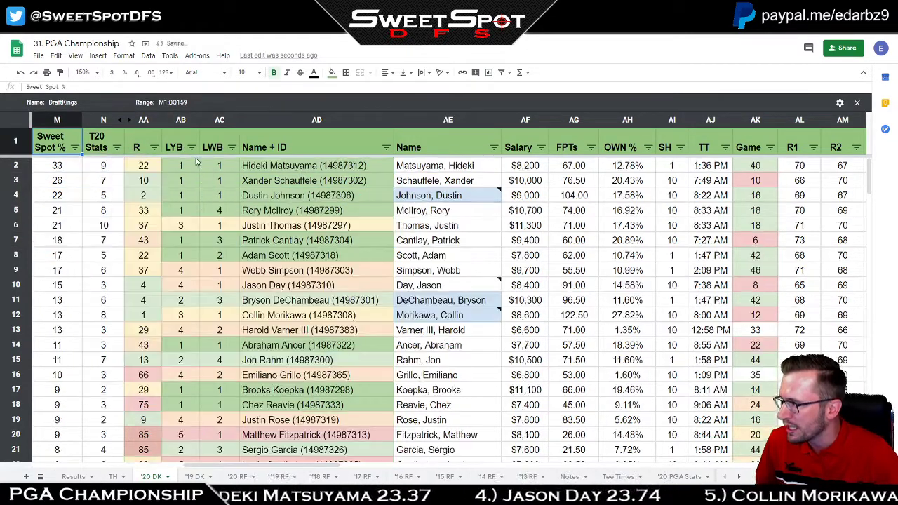
click(192, 148)
click(91, 164)
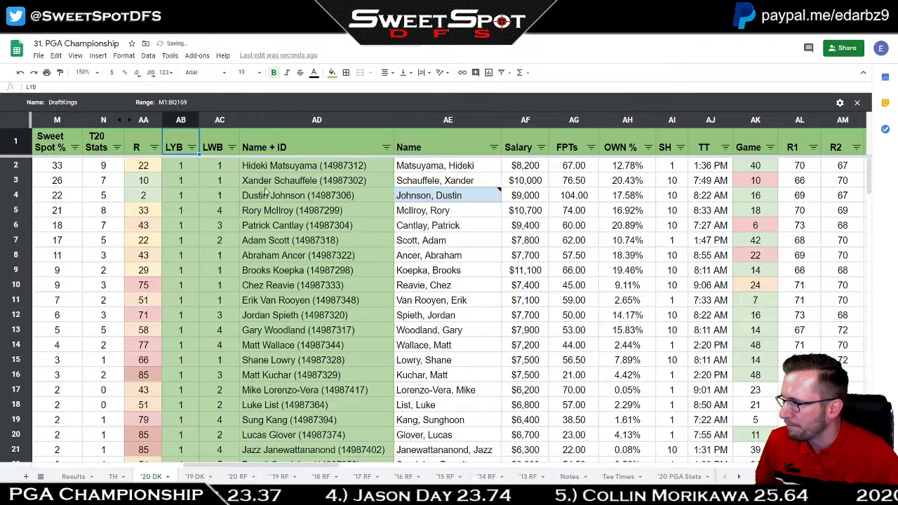
- Examine the first three LYB 1 rows and the metrics and results of the leading LYB 2 golfers in rows 23 and 24
drag(180, 166, 183, 200)
scroll(313, 217, down, 6)
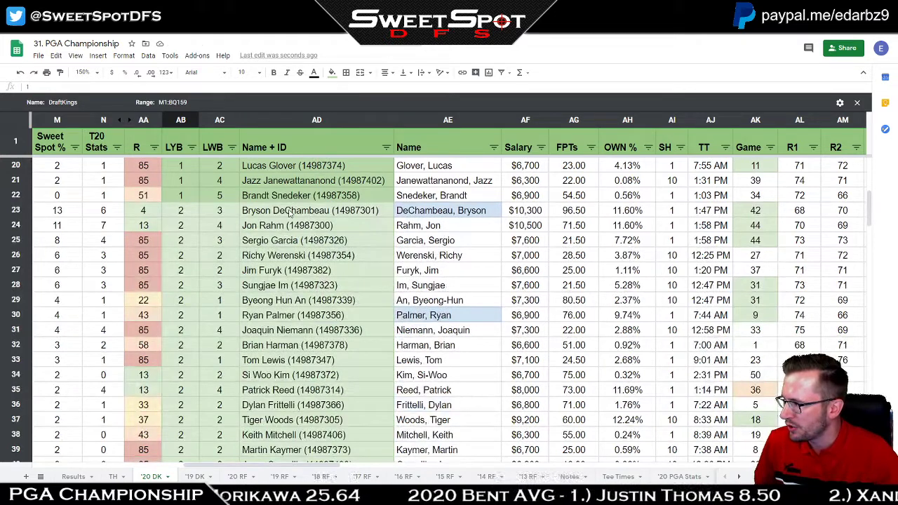
scroll(291, 215, down, 1)
drag(60, 181, 309, 200)
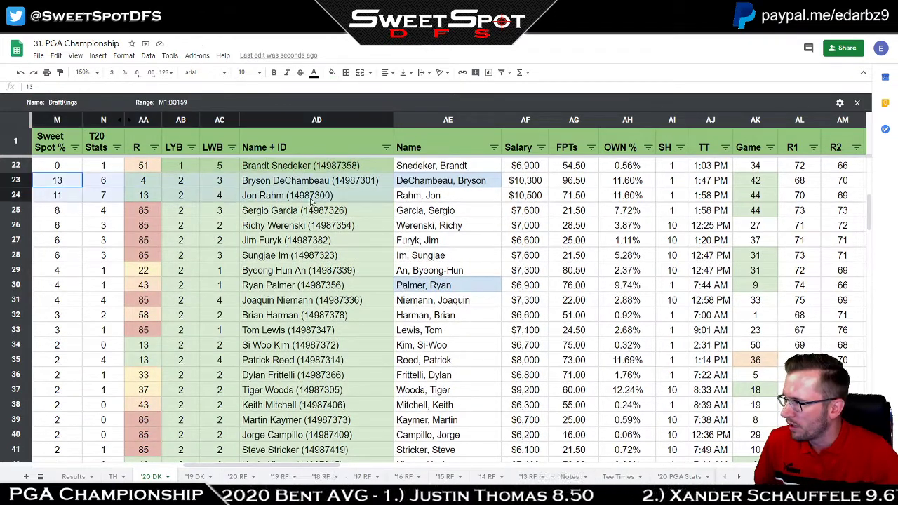
- Examine Sweet Spot % across the LYB 2 golfers in rows 23 through 60, checking the results of those with 0
click(76, 184)
scroll(102, 282, down, 2)
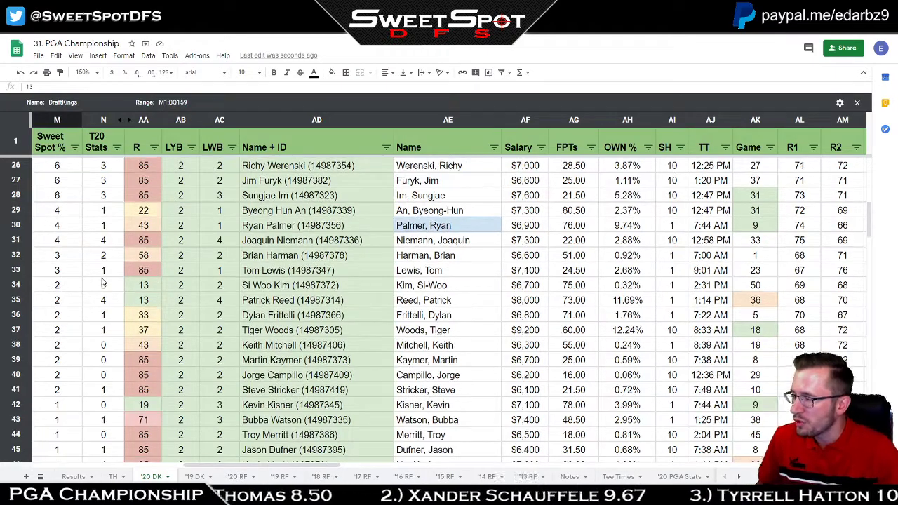
scroll(102, 282, down, 8)
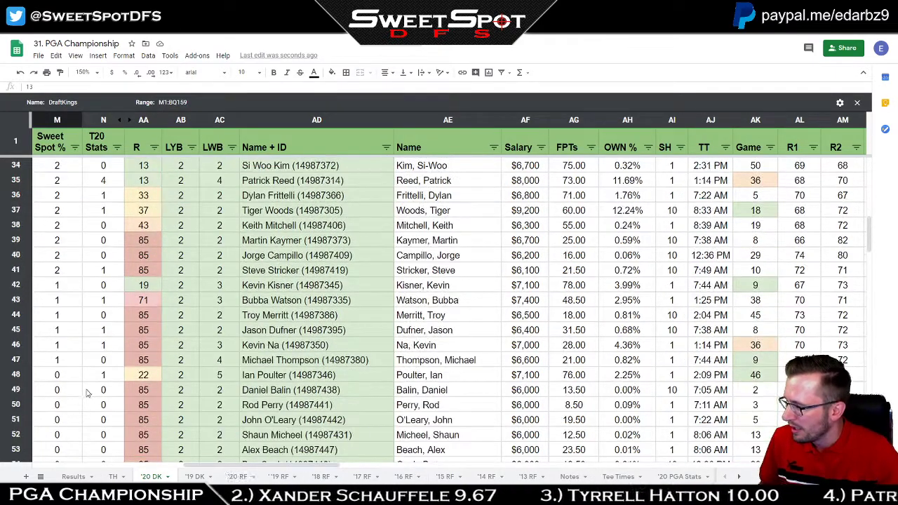
scroll(156, 377, down, 2)
shift+click(70, 376)
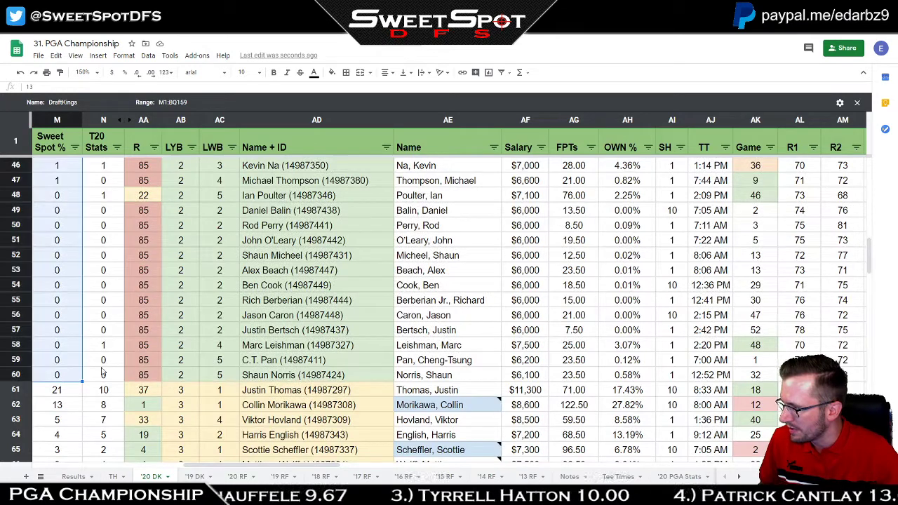
drag(58, 196, 57, 379)
click(148, 200)
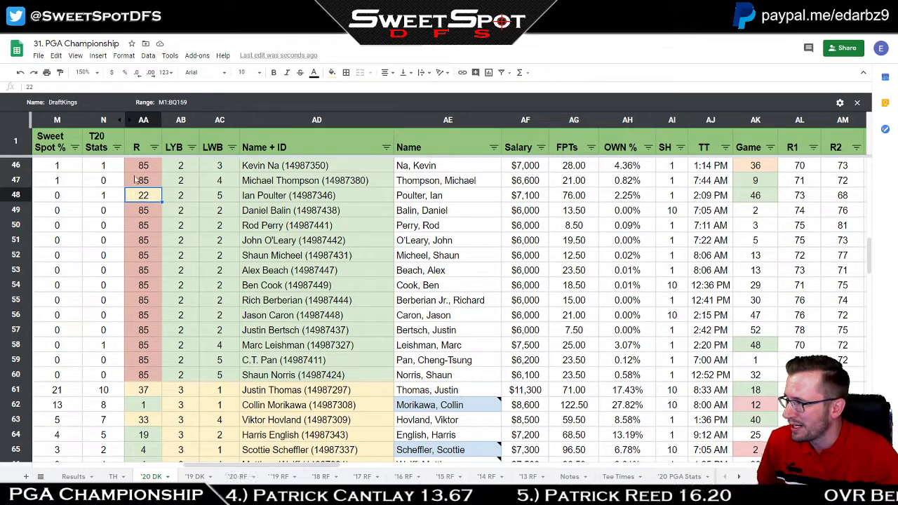
- Examine the T20 Stats and results of the LYB 2 golfers whose Sweet Spot % is 1 or 2, in rows 34 through 47
scroll(167, 257, up, 4)
drag(71, 226, 187, 299)
scroll(187, 300, up, 3)
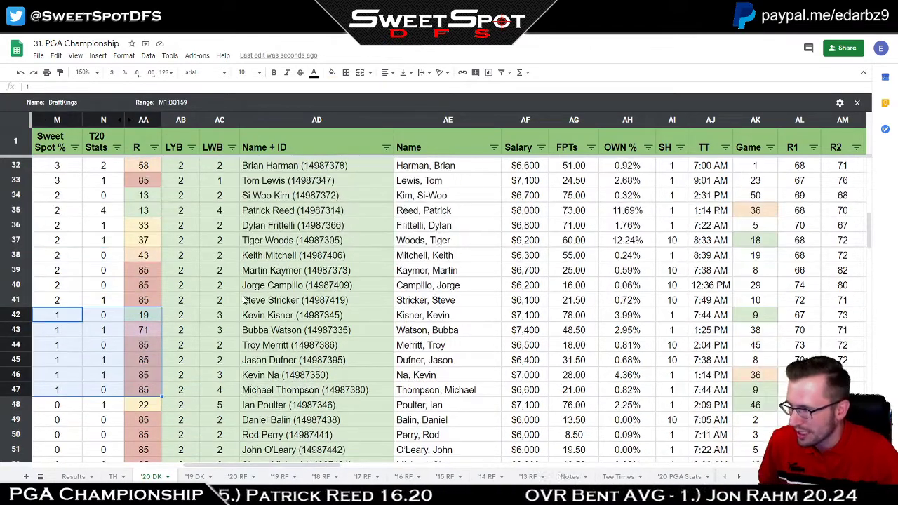
scroll(244, 300, up, 1)
mouse_move(67, 226)
mouse_down()
mouse_move(144, 240)
mouse_move(145, 344)
mouse_up()
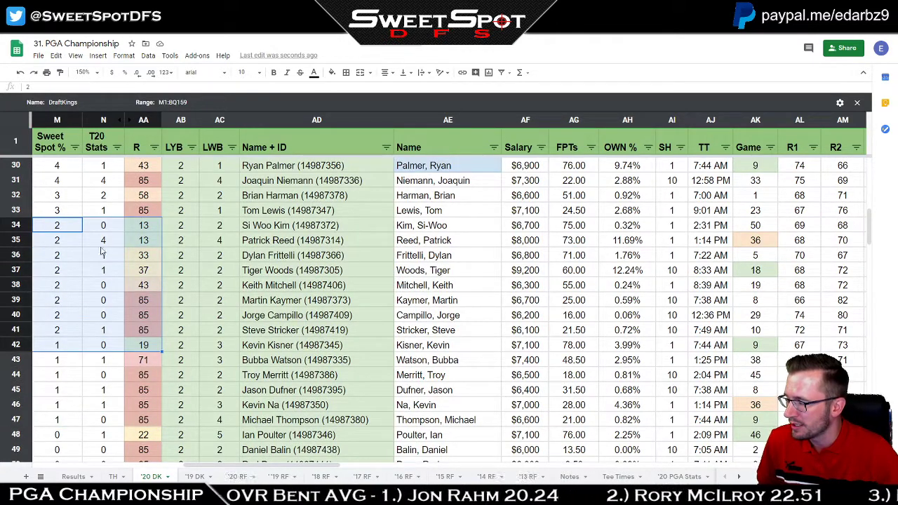
- Compare Sweet Spot % with the R results across rows 34 through 47, checking the golfers in rows 34 and 38 individually
drag(63, 225, 66, 422)
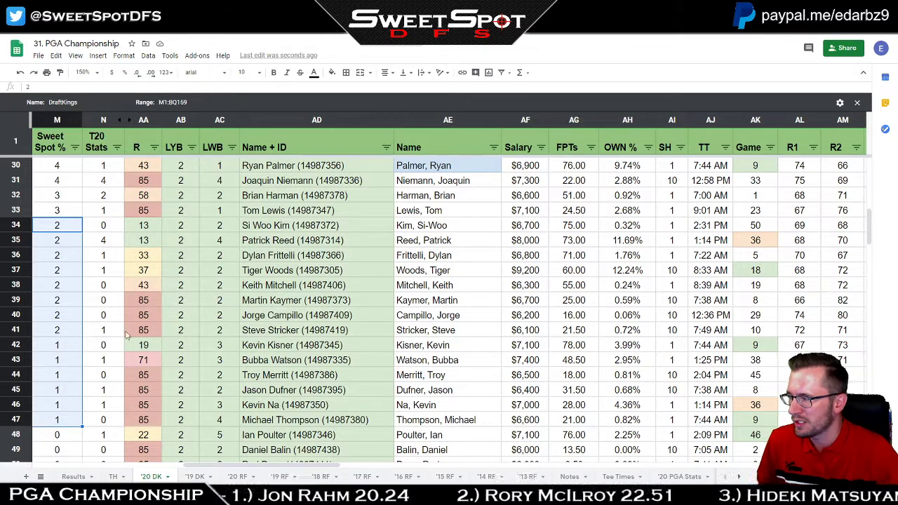
drag(145, 225, 145, 419)
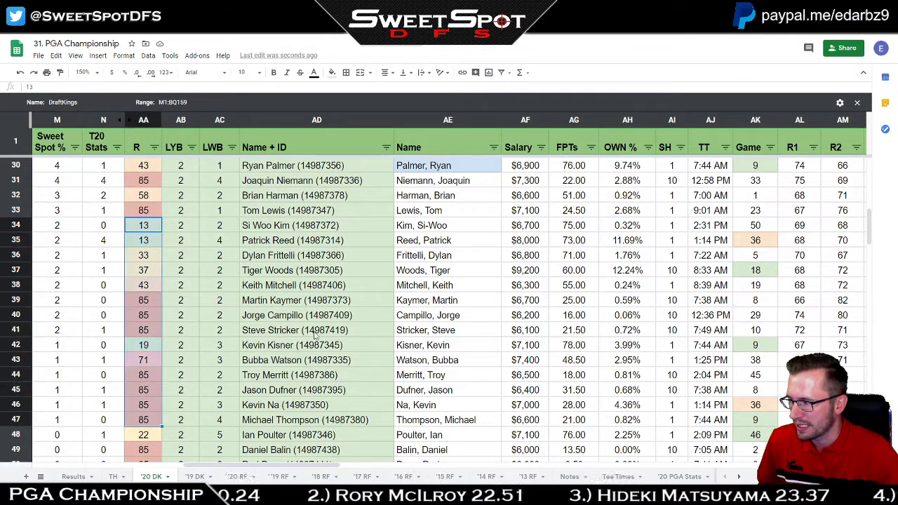
click(339, 283)
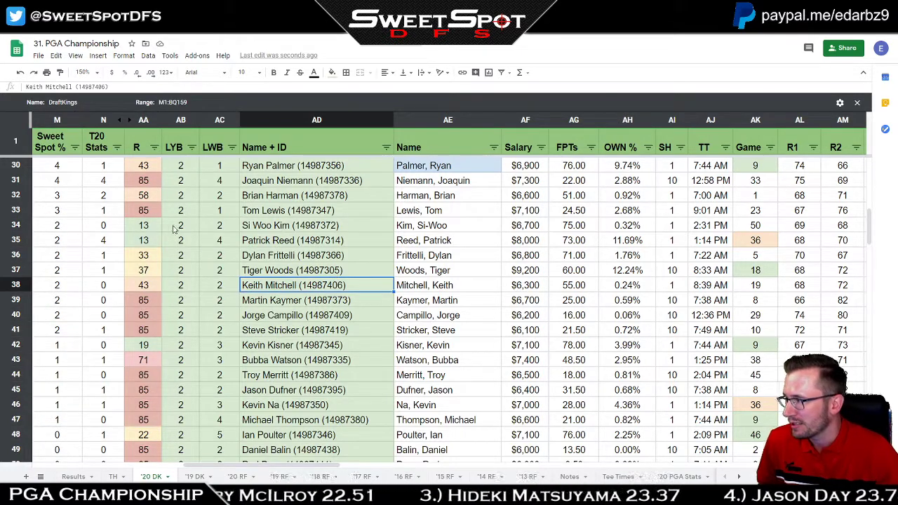
click(132, 229)
click(70, 225)
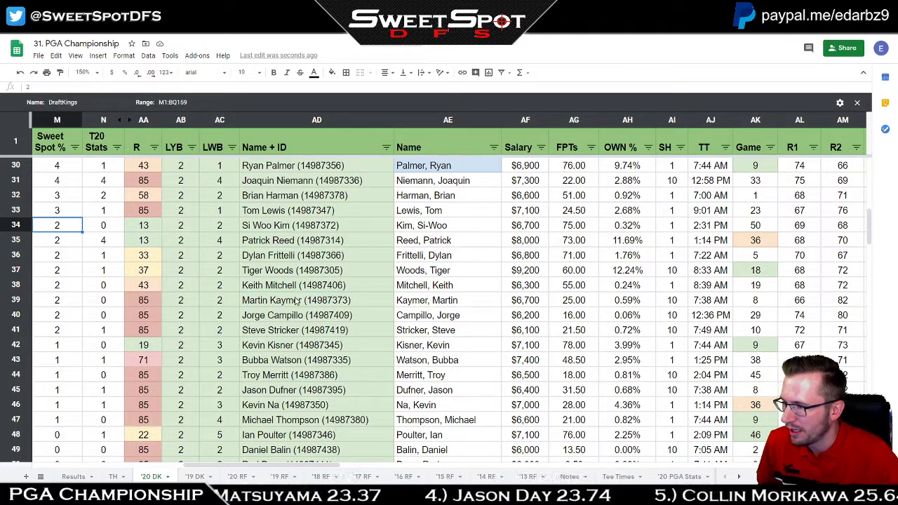
click(308, 233)
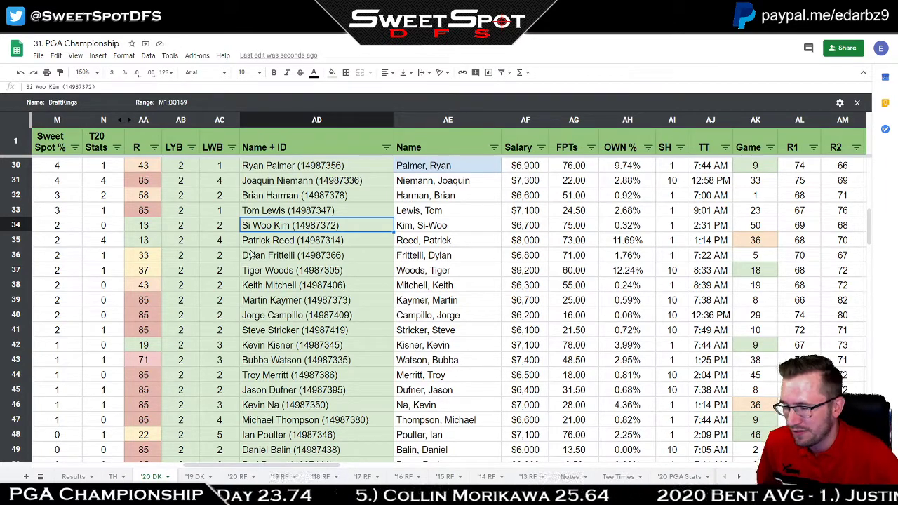
- Check the Sweet Spot %, salary and result of Bryson DeChambeau and Jon Rahm in rows 23 and 24
scroll(223, 280, up, 3)
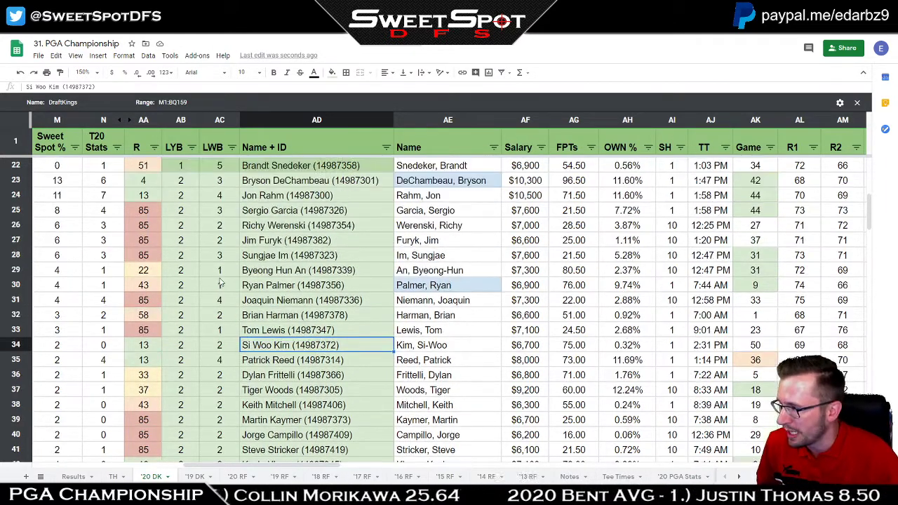
scroll(219, 282, up, 1)
click(46, 215)
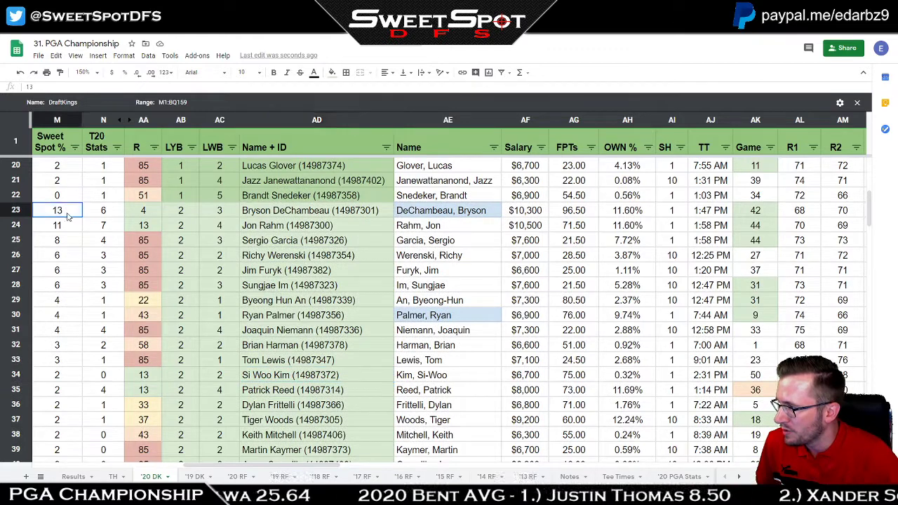
click(525, 214)
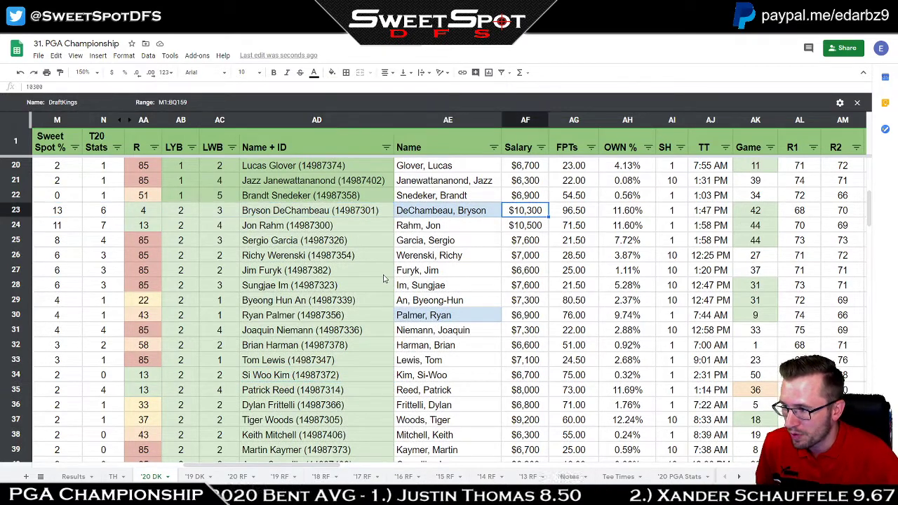
click(58, 214)
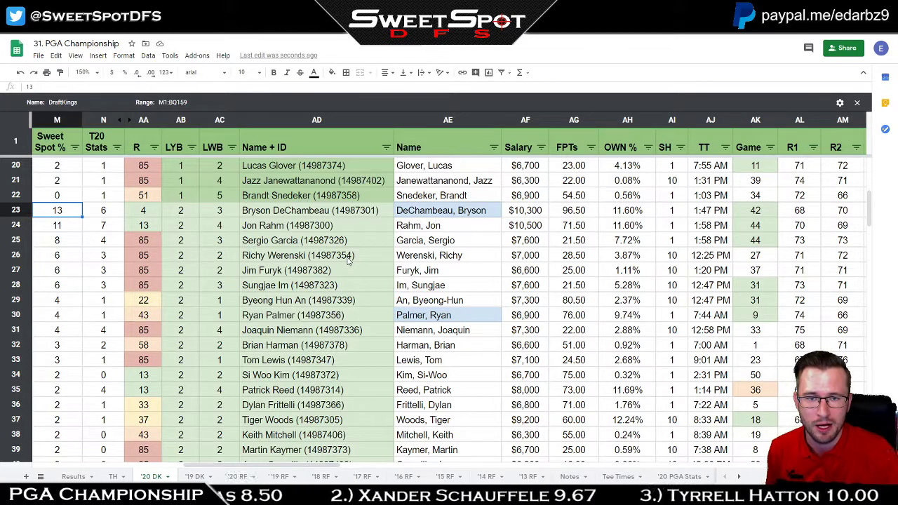
click(62, 226)
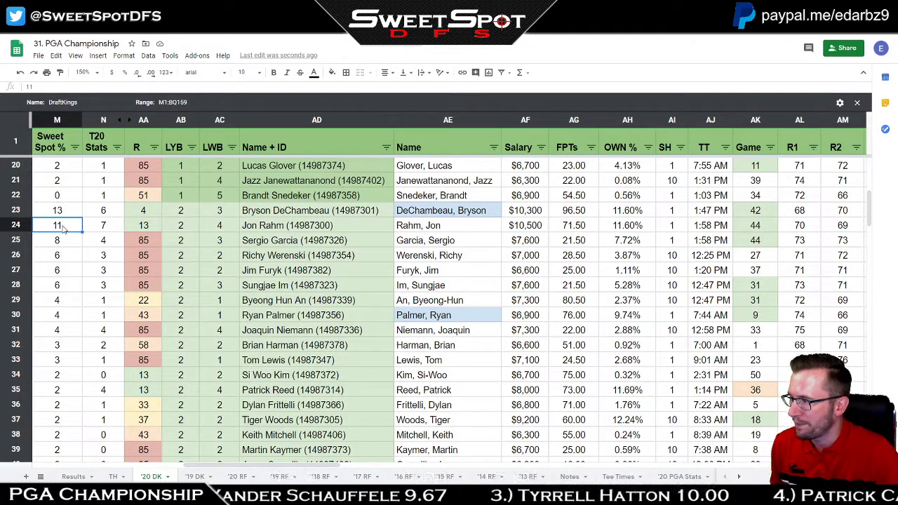
click(144, 228)
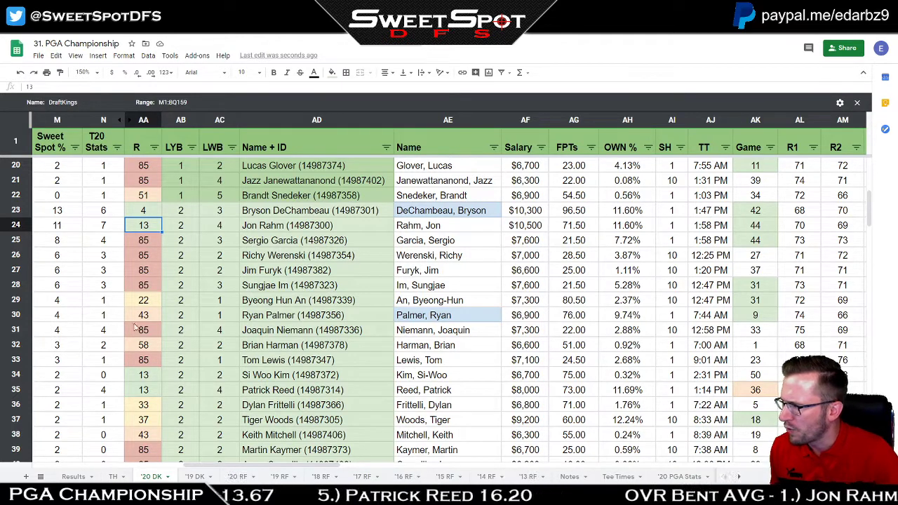
- Review Ryan Palmer's metrics in row 30 and compare them with the golfers in rows 23 and 24
drag(60, 317, 327, 320)
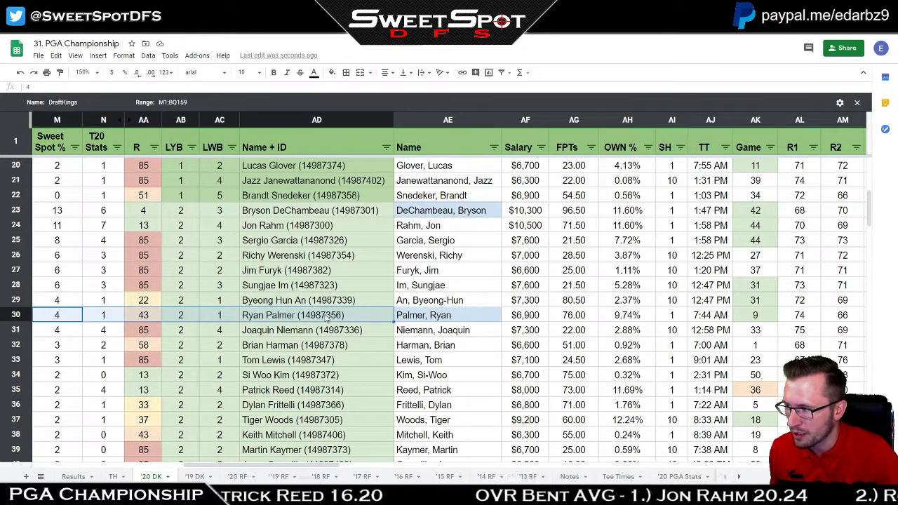
click(424, 316)
click(455, 212)
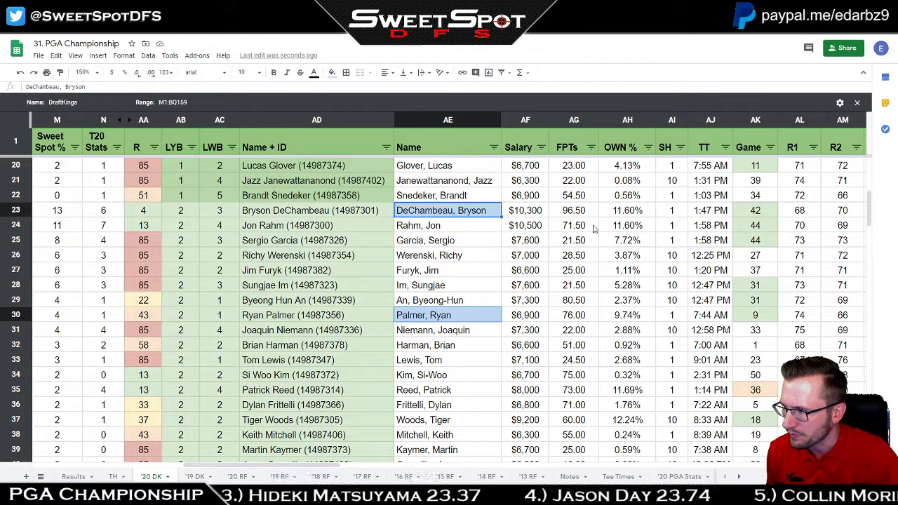
click(372, 230)
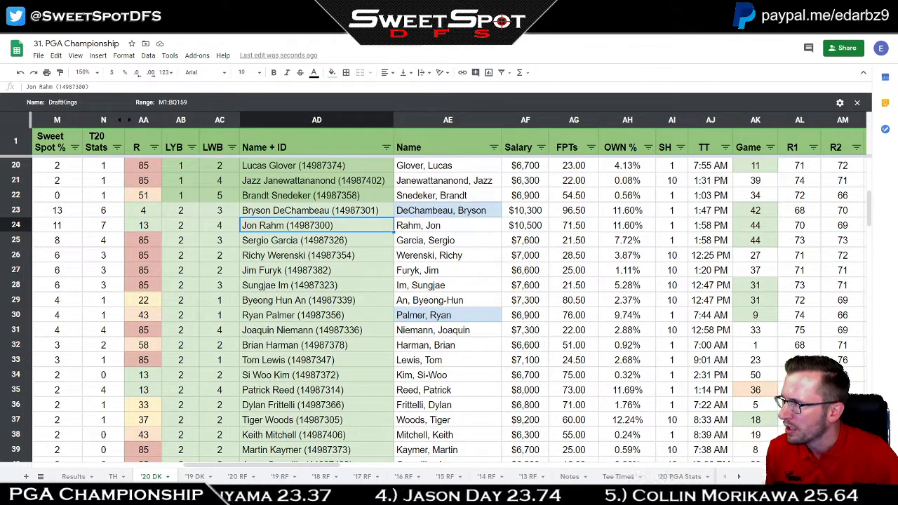
- Switch to the 2020 Lineup Construction spreadsheet and examine the metrics, ownership and Player Count of DeChambeau and Rahm in rows 11 and 12
key(ctrl+Tab)
click(288, 303)
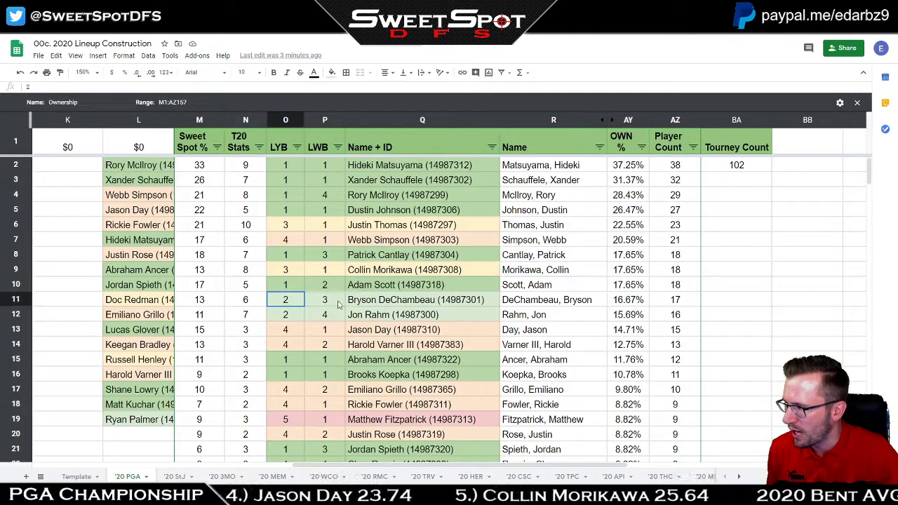
key(shift+Right)
key(shift+Right)
key(shift+Down)
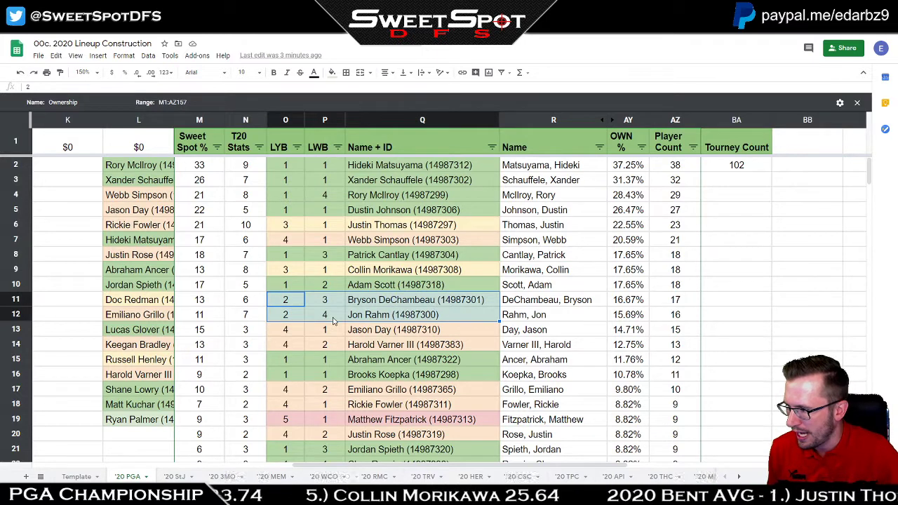
click(207, 303)
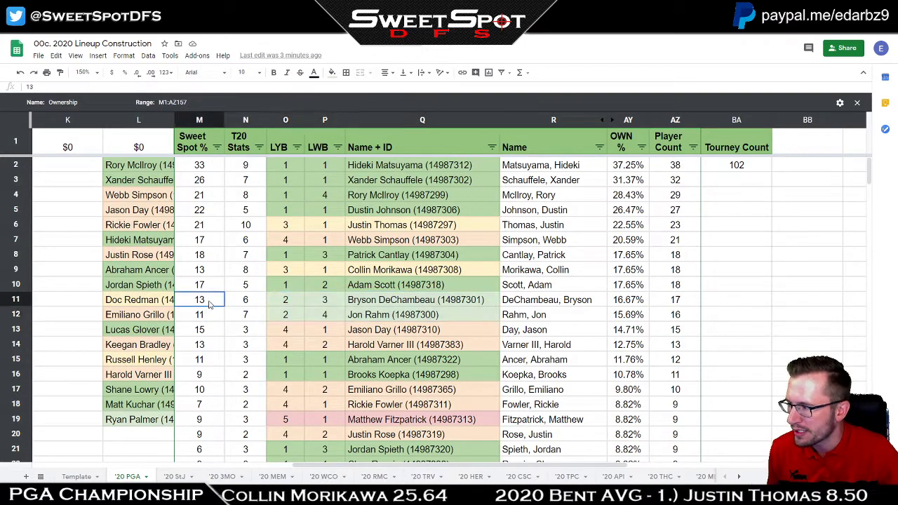
shift+click(681, 314)
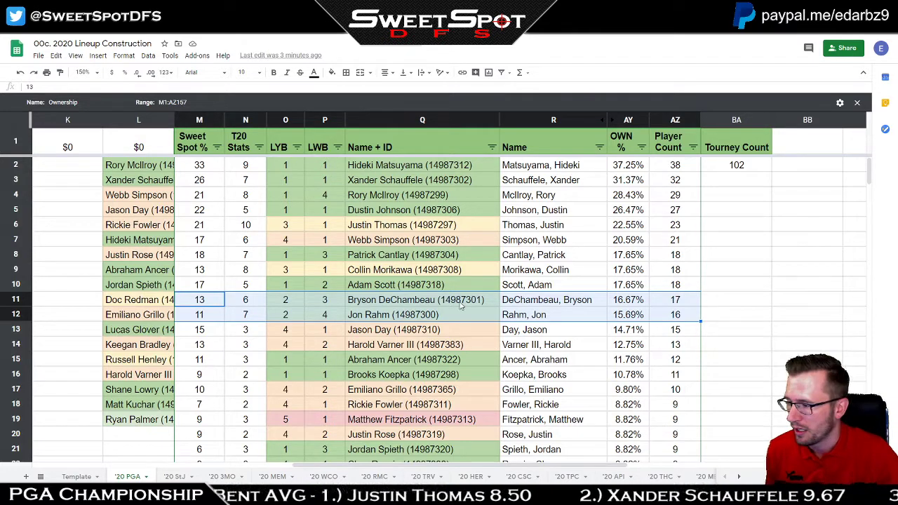
click(210, 306)
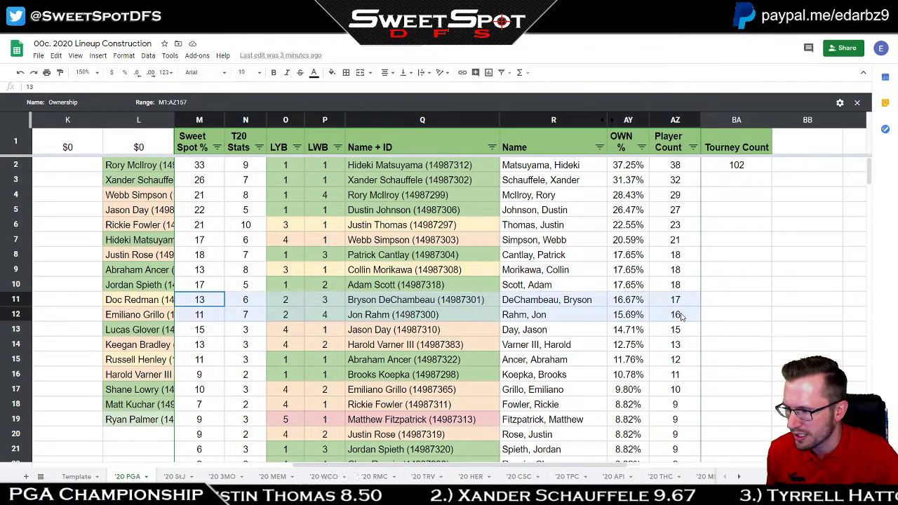
- Examine Collin Morikawa's metrics and Player Count in row 9 of the ownership table against the neighbouring golfers in rows 8 and 11
click(476, 256)
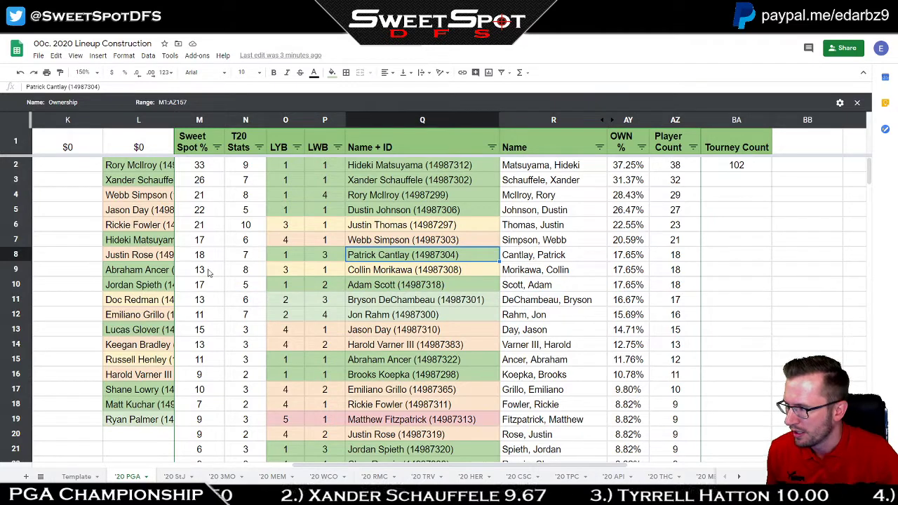
drag(211, 270, 675, 271)
click(427, 300)
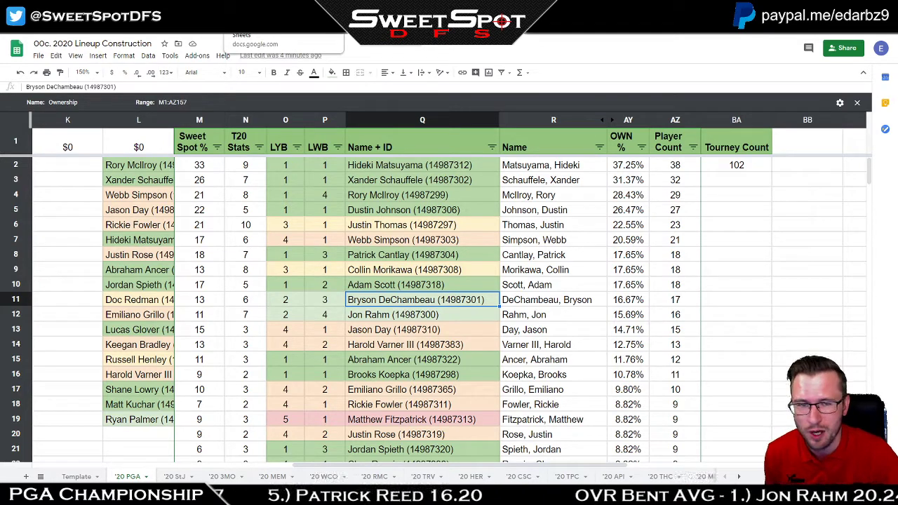
- Return to the PGA Championship spreadsheet and examine the metrics and results of the leading LYB 3 golfers in rows 61 through 65
click(267, 22)
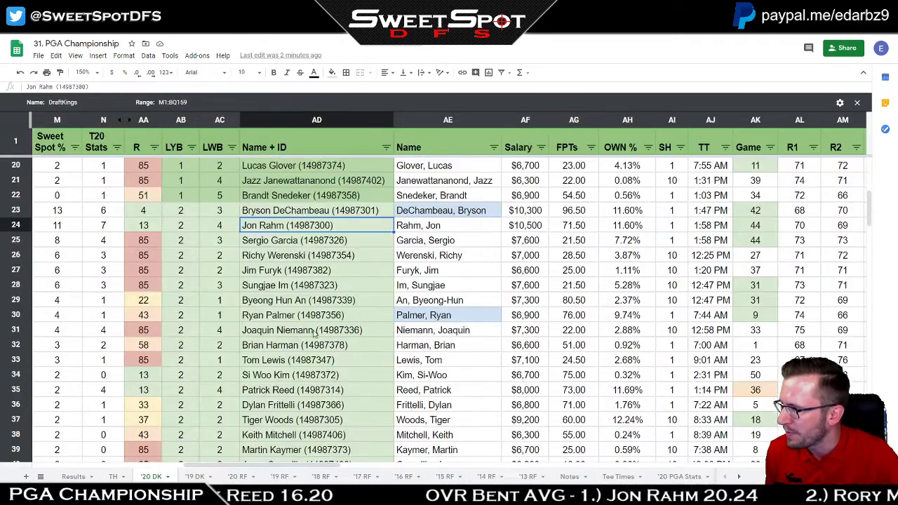
scroll(313, 334, down, 10)
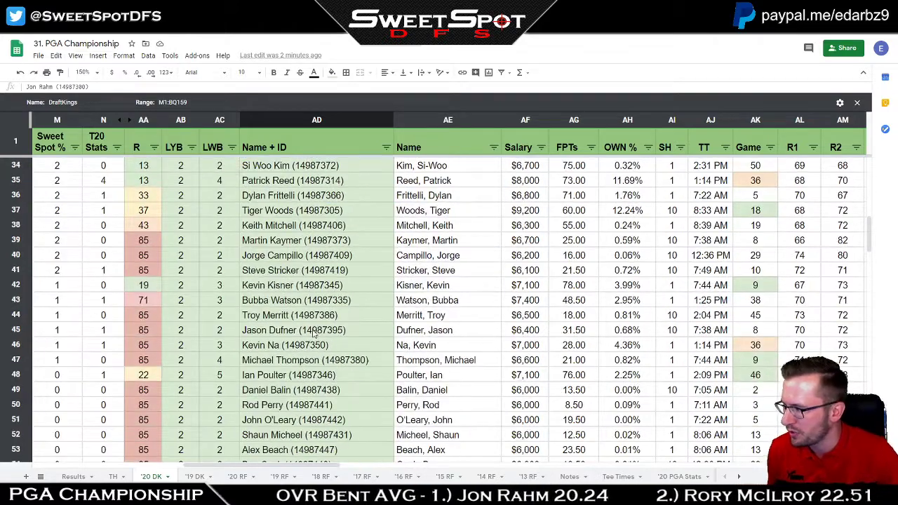
scroll(314, 335, up, 1)
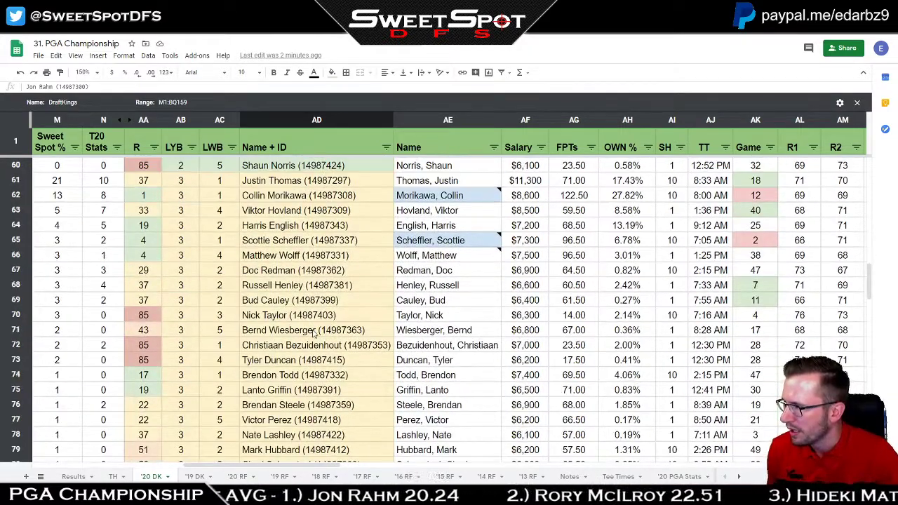
click(58, 197)
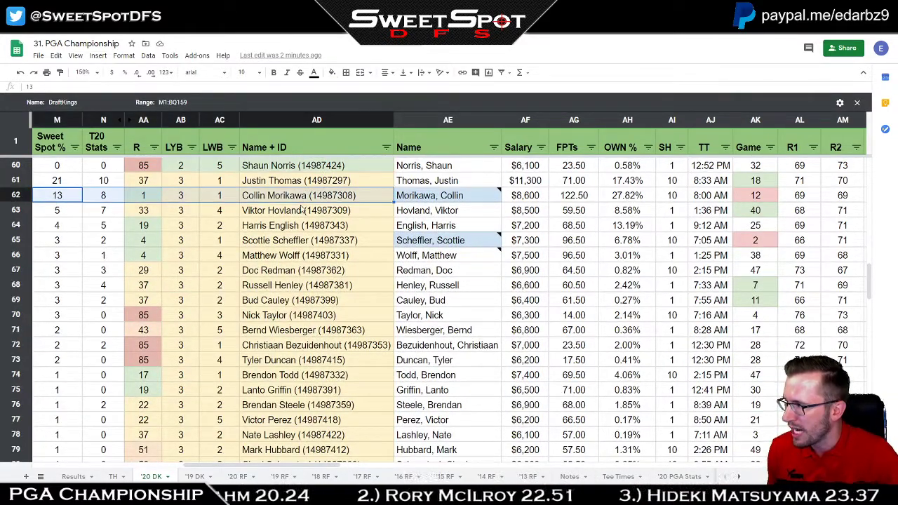
click(66, 181)
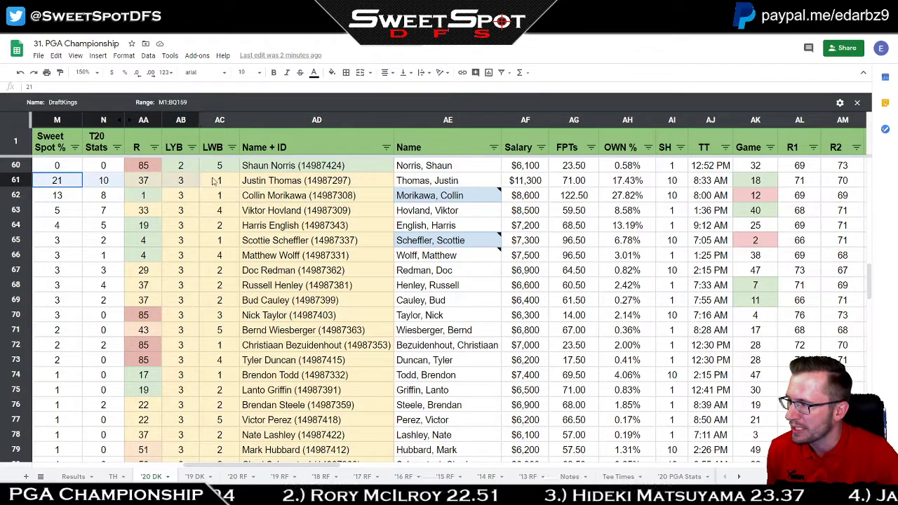
click(309, 226)
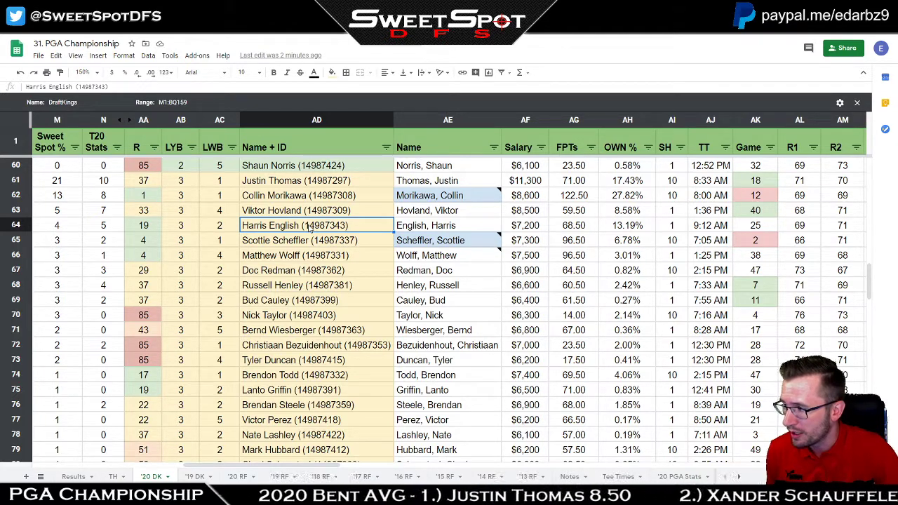
click(308, 240)
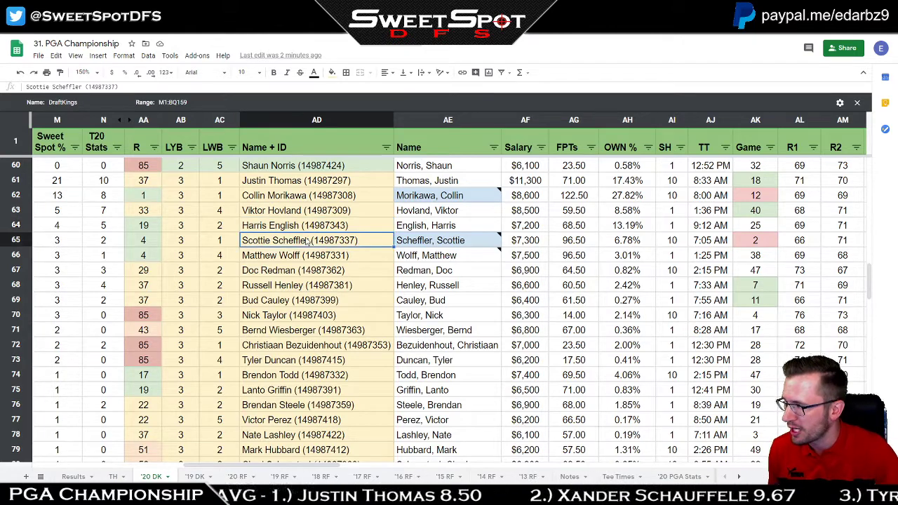
- Switch to the 2020 Lineup Construction spreadsheet and check Scottie Scheffler's metrics, ownership and Player Count in row 31
key(ctrl+Tab)
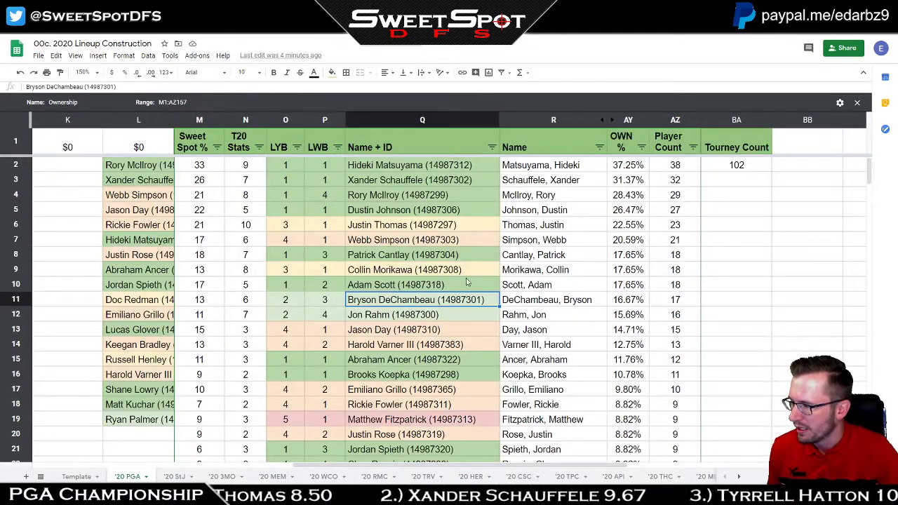
scroll(468, 282, down, 2)
scroll(467, 283, down, 4)
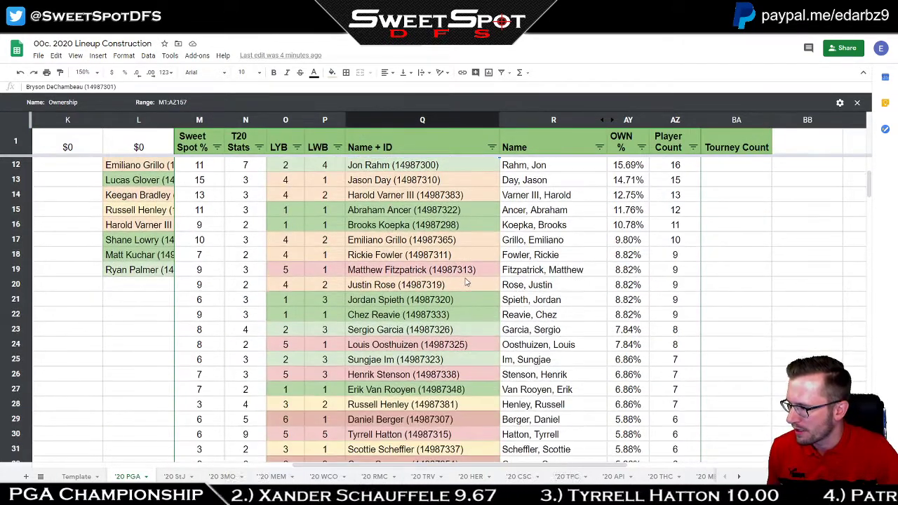
drag(379, 420, 675, 419)
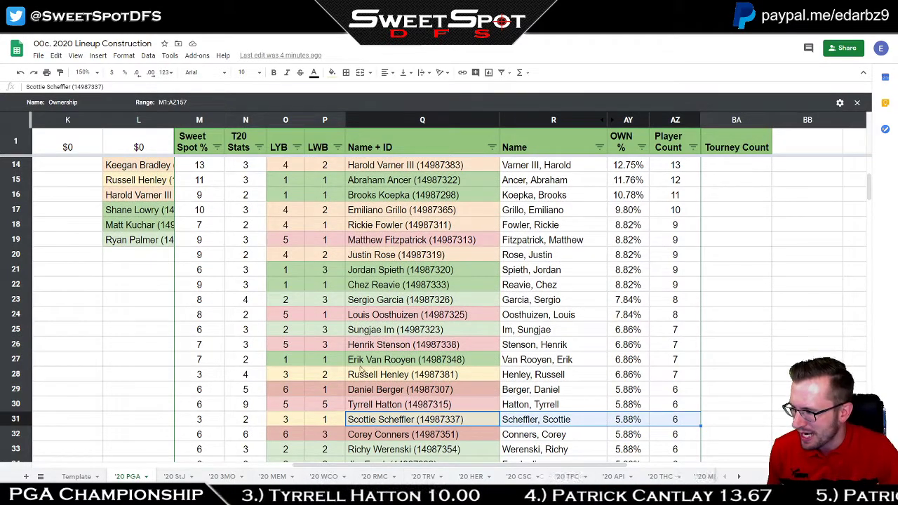
drag(211, 420, 677, 421)
scroll(493, 319, up, 3)
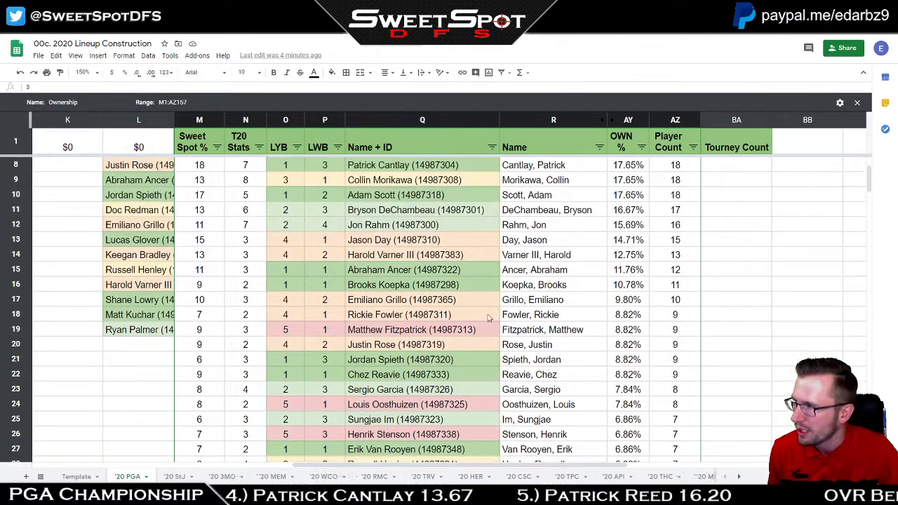
- Return to the PGA Championship spreadsheet and view the first lineups with their remaining salary, starting at row 2 of the '20 DK sheet
key(ctrl+Tab)
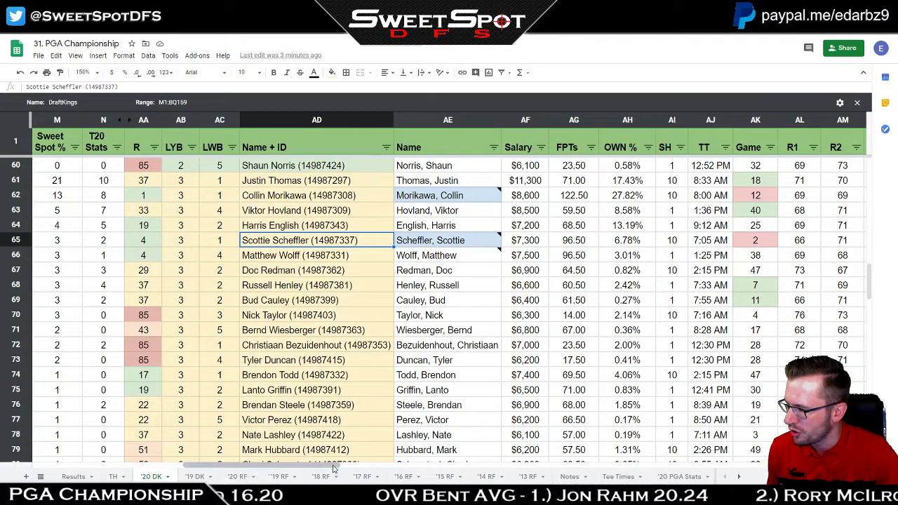
drag(334, 466, 181, 466)
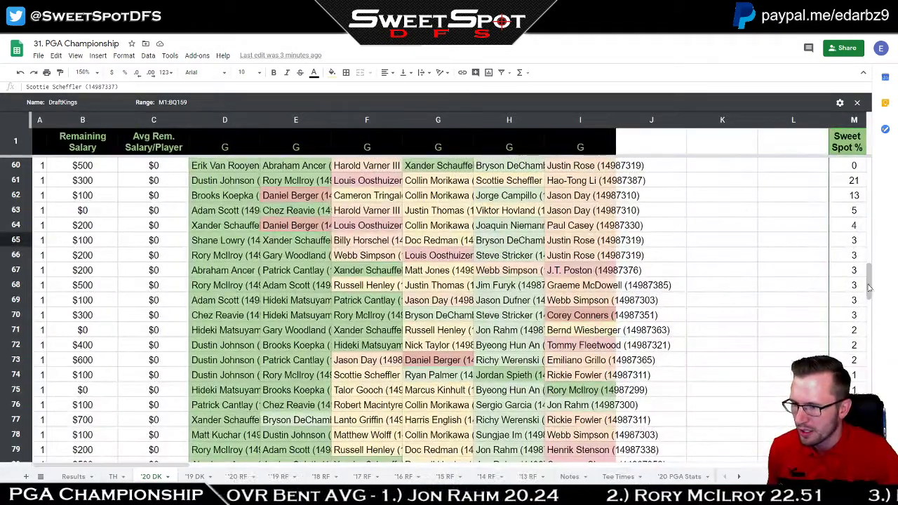
drag(869, 284, 868, 165)
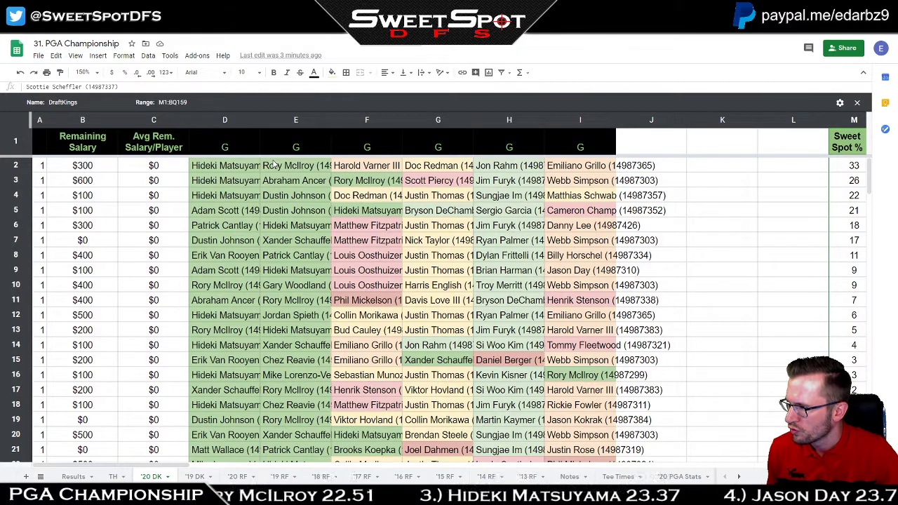
- Examine the golfers in the lineups of rows 2 through 6 on the '20 DK sheet, focusing on row 4
drag(220, 170, 593, 225)
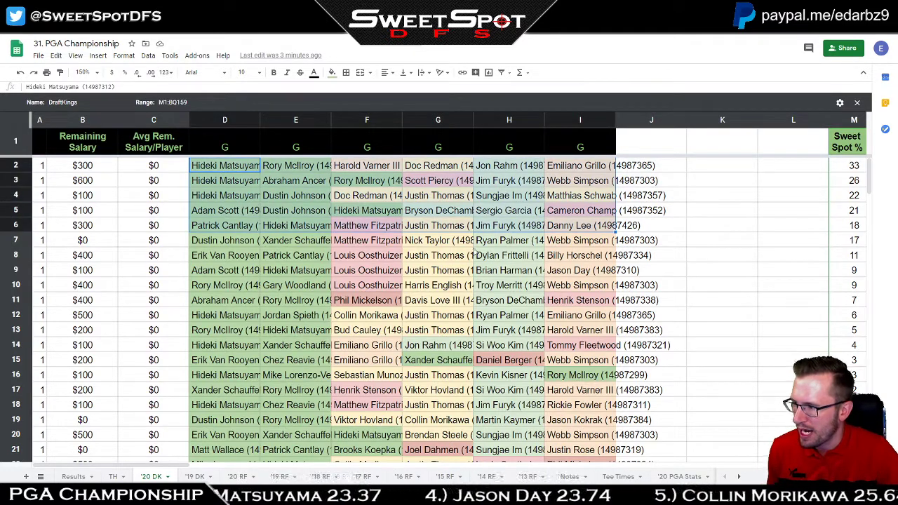
drag(215, 199, 577, 199)
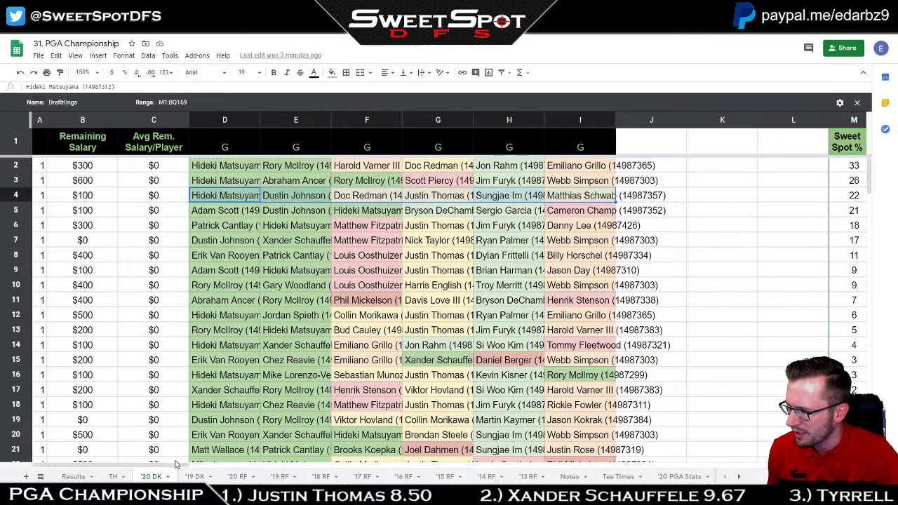
- Check Justin Thomas's salary in row 61 of the '20 DK player table
drag(174, 467, 330, 469)
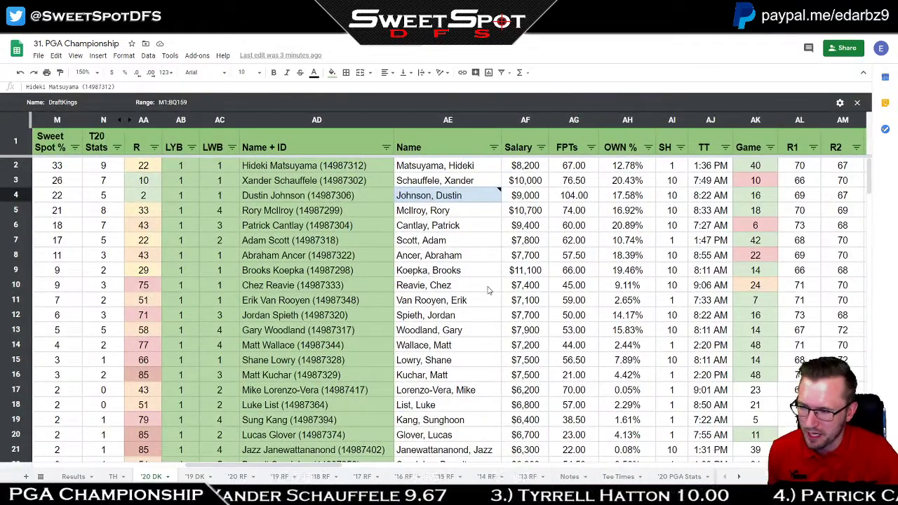
scroll(489, 289, down, 12)
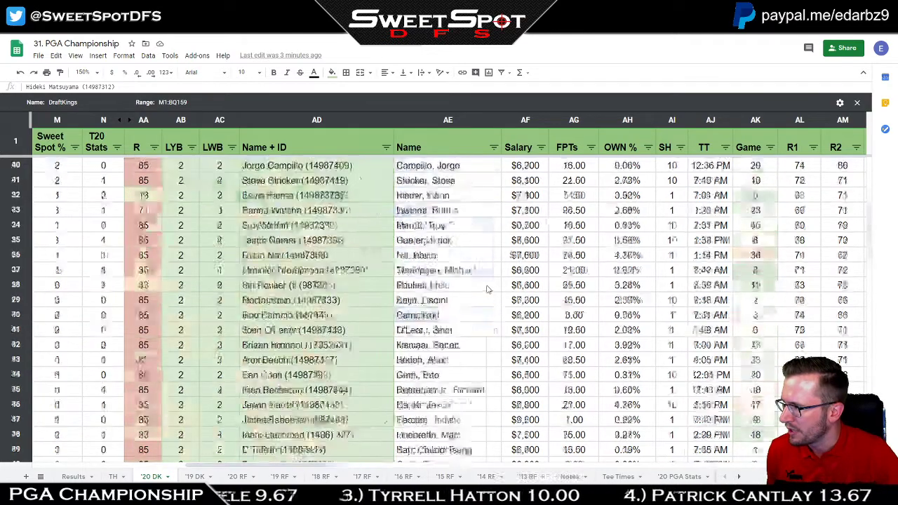
scroll(489, 289, up, 1)
scroll(489, 289, down, 1)
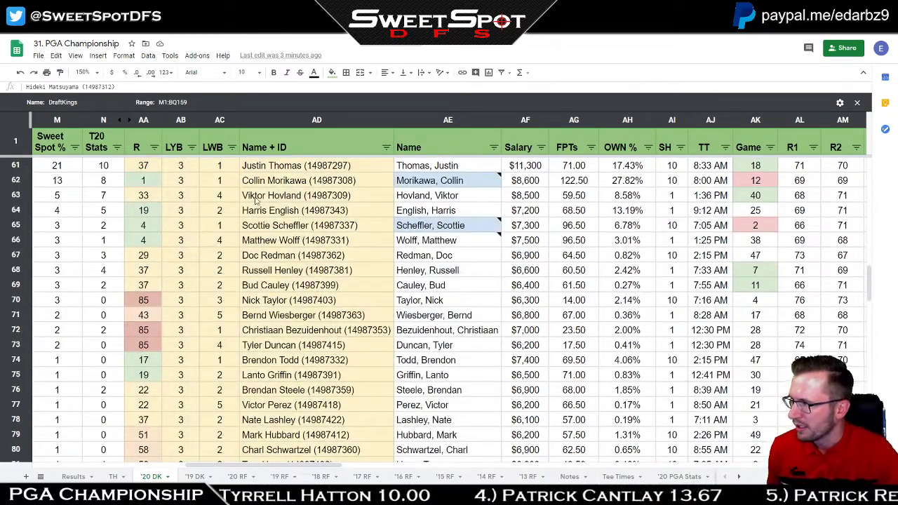
click(296, 169)
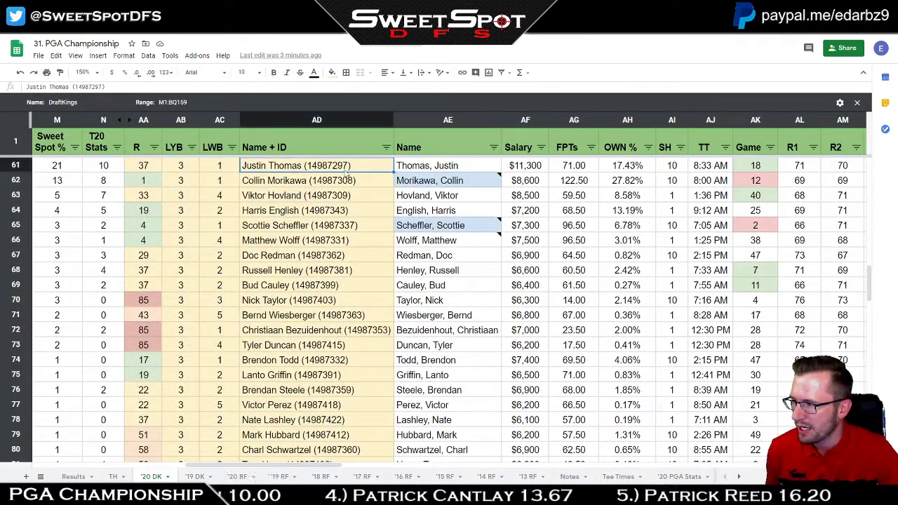
click(523, 174)
- Compare the salaries of LYB 1 golfers Xander Schauffele, Dustin Johnson and Rory McIlroy in rows 3 through 5
scroll(252, 262, up, 3)
scroll(253, 262, up, 10)
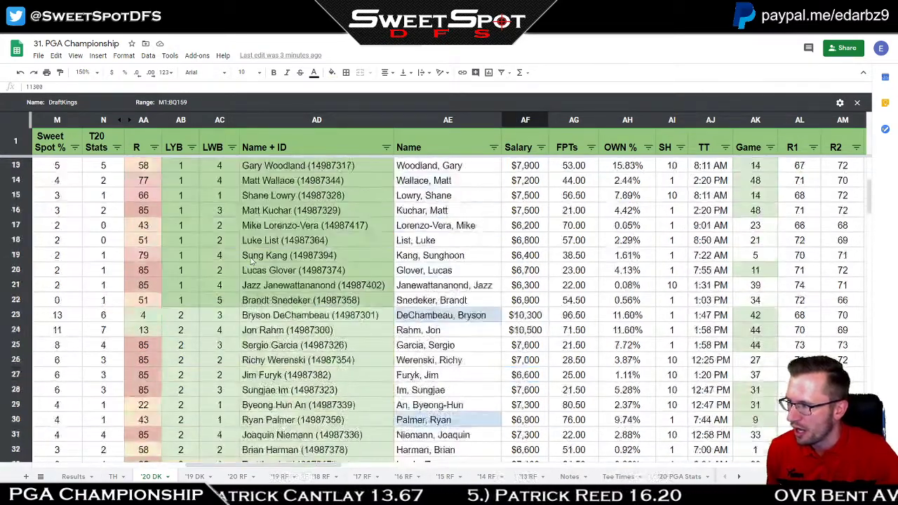
drag(309, 180, 317, 198)
click(536, 202)
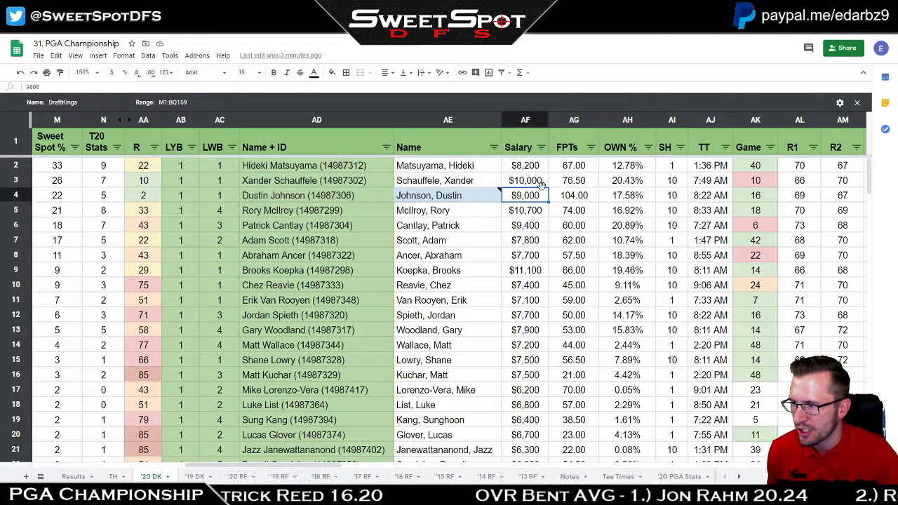
drag(539, 185, 540, 199)
ctrl+click(540, 210)
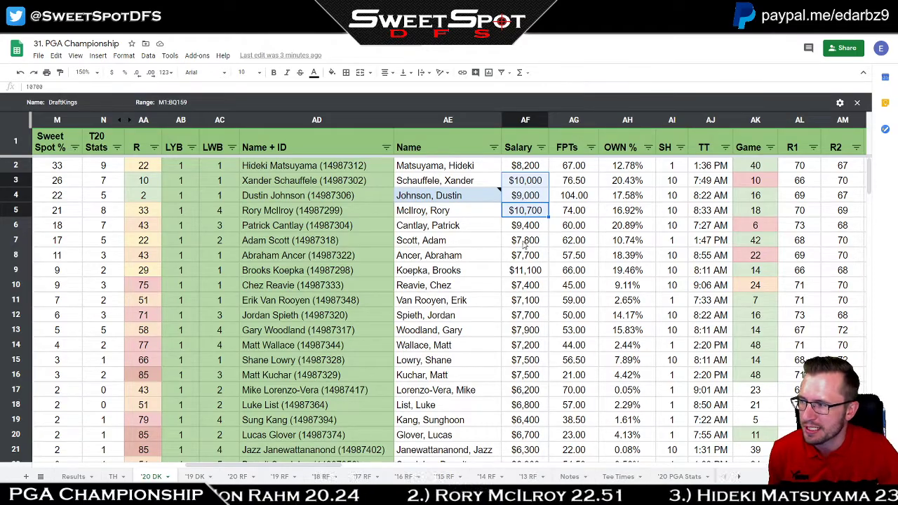
- Review the two leading LYB 3 golfers, Justin Thomas and Collin Morikawa, in rows 61 and 62
scroll(525, 243, down, 20)
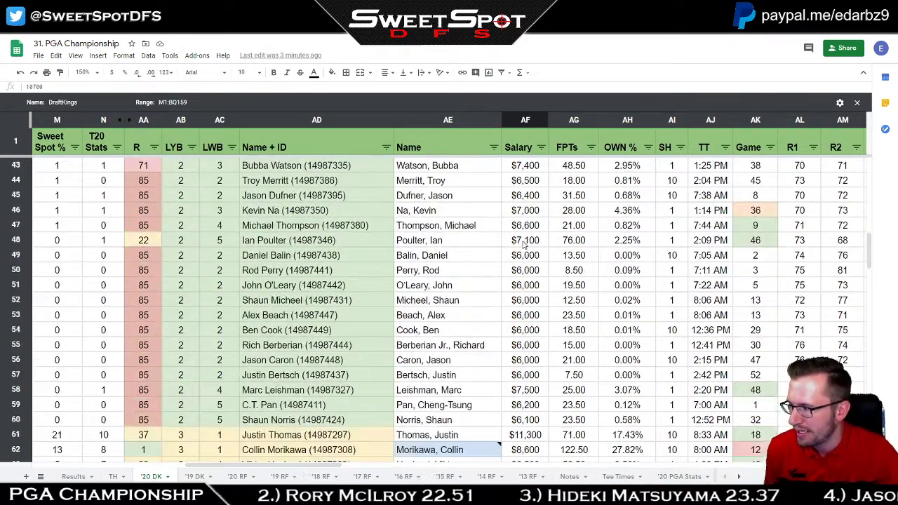
scroll(524, 244, down, 6)
scroll(524, 245, up, 7)
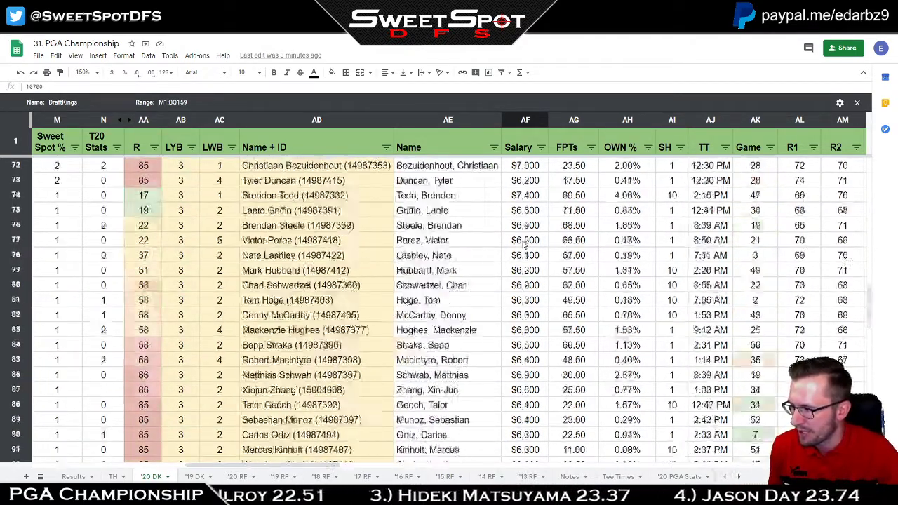
click(276, 214)
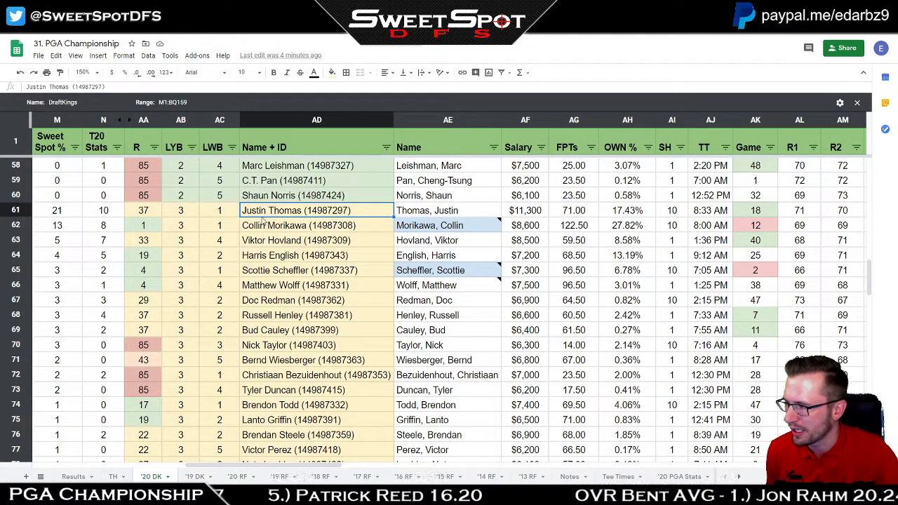
click(334, 229)
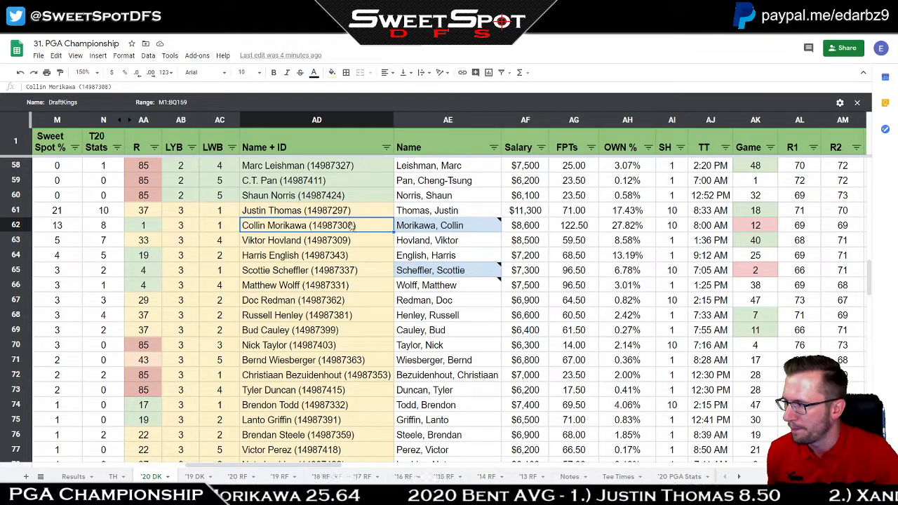
- Check the finishes of LYB 3 golfers Sung Kang and Erik Van Rooyen in rows 8 and 14 of the '19 DK sheet
click(204, 480)
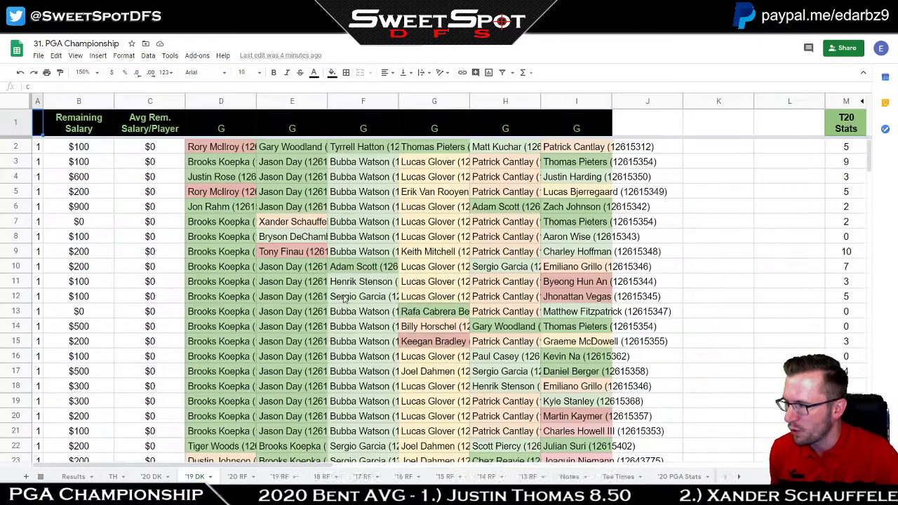
drag(140, 465, 560, 467)
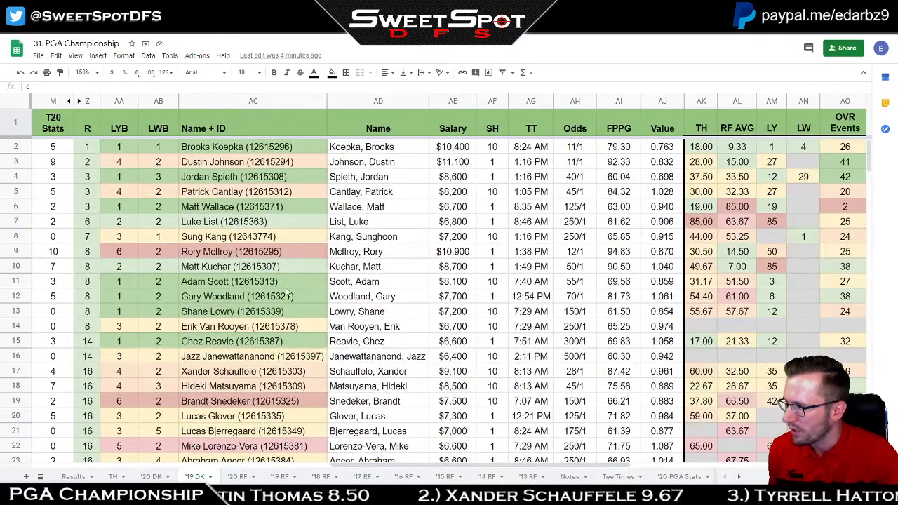
click(119, 238)
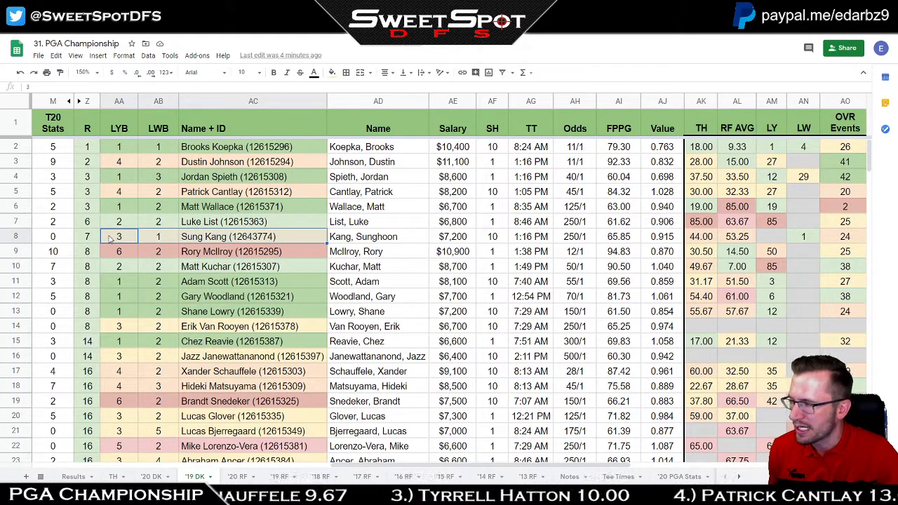
click(121, 329)
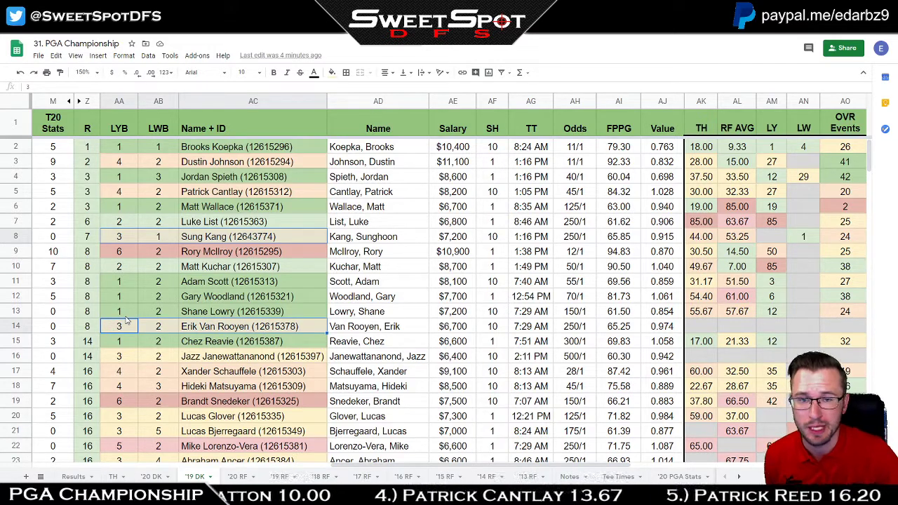
- Return to the '20 DK sheet and highlight LYB 3 golfers Collin Morikawa, Scottie Scheffler, Doc Redman and Russell Henley for comparison
click(151, 478)
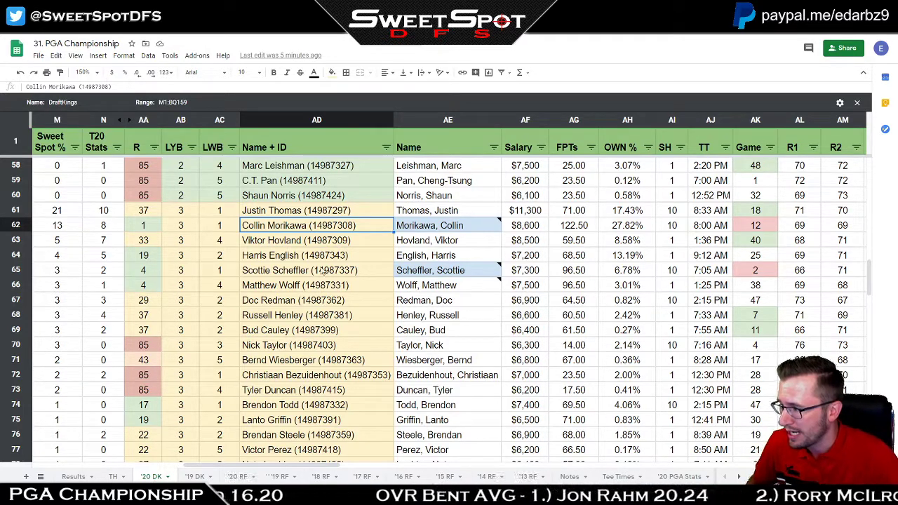
click(279, 273)
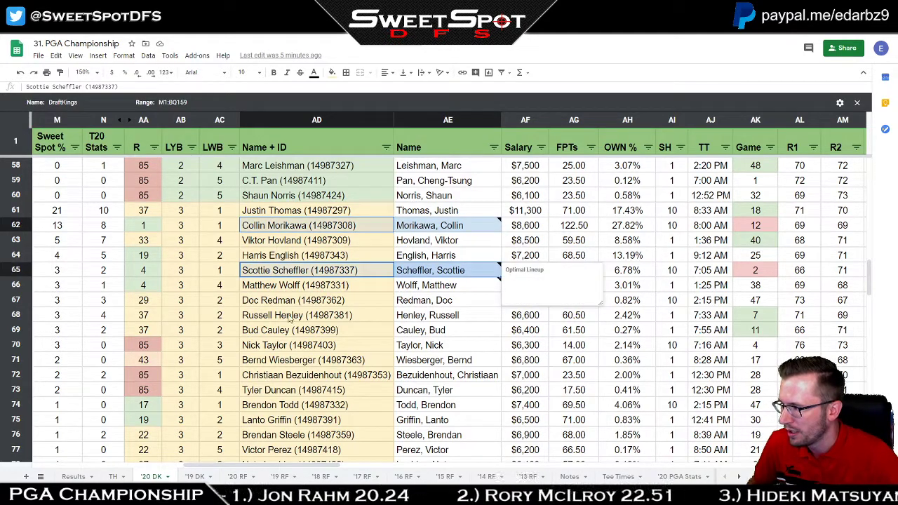
drag(280, 303, 403, 302)
ctrl+click(312, 317)
drag(313, 317, 477, 317)
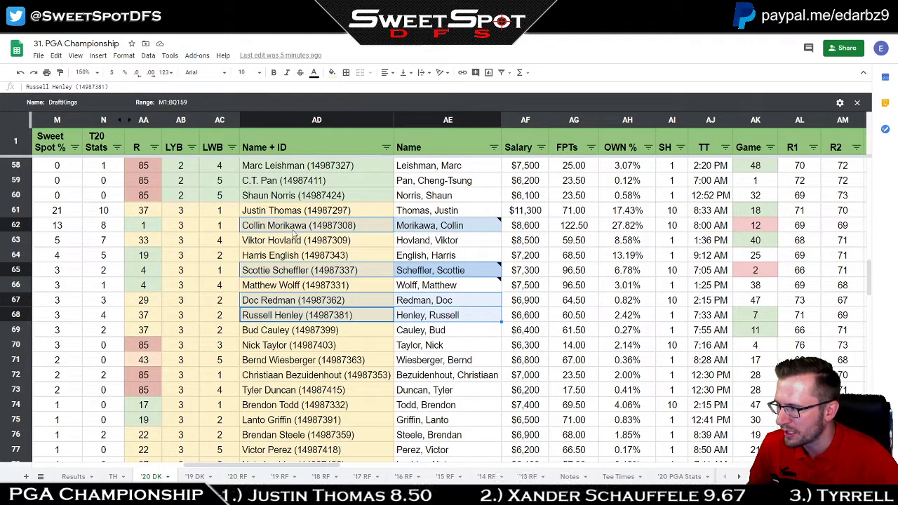
- Compare Collin Morikawa's metrics in row 62 with the other LYB 3 golfers and their Sweet Spot % values down to row 76
click(301, 217)
drag(63, 225, 300, 226)
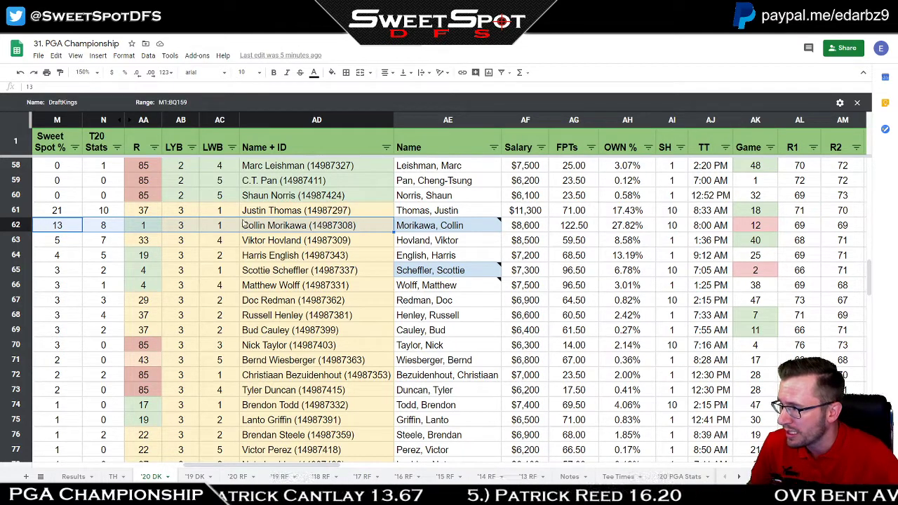
click(291, 211)
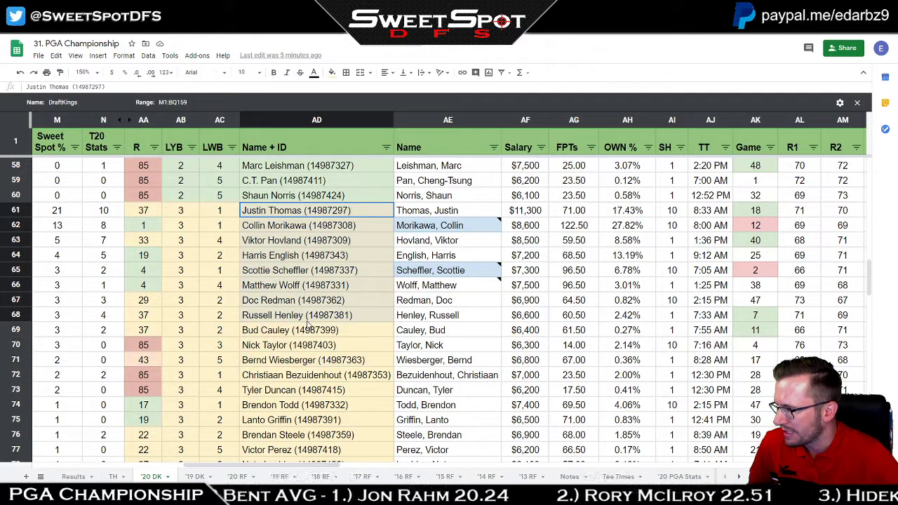
shift+click(306, 346)
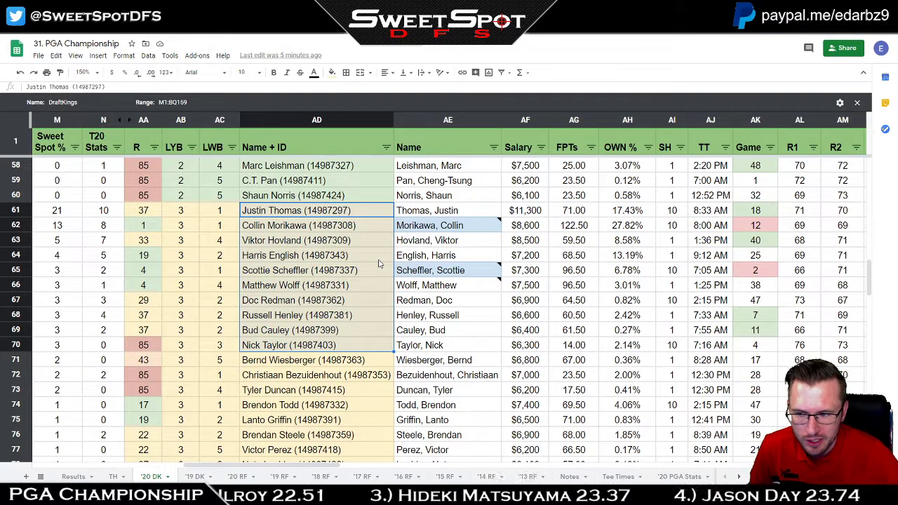
drag(63, 226, 63, 439)
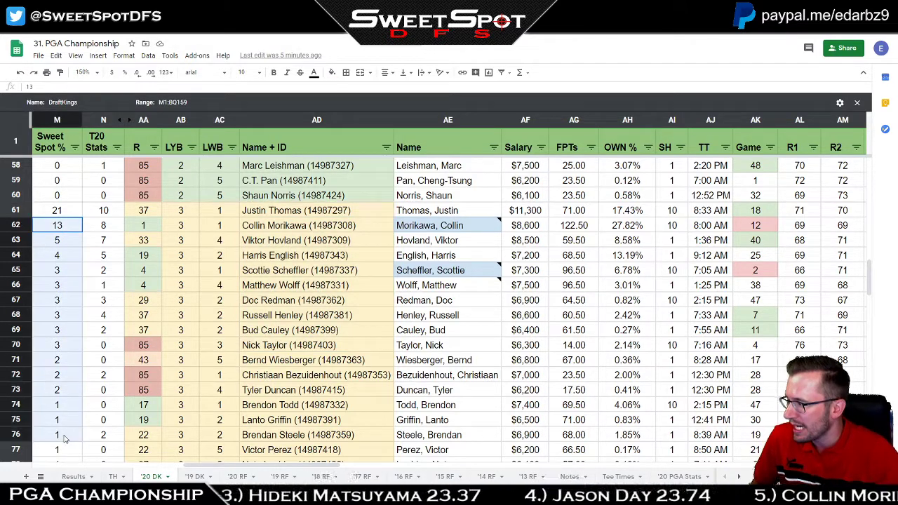
drag(67, 285, 70, 375)
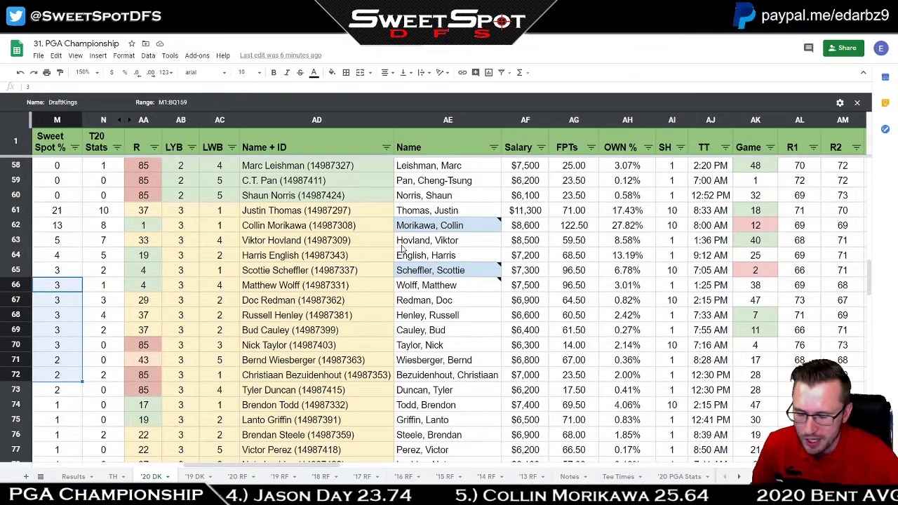
- Examine the metrics of the top four LYB 4 golfers, Webb Simpson through Emiliano Grillo, in rows 115 through 118
scroll(456, 288, down, 10)
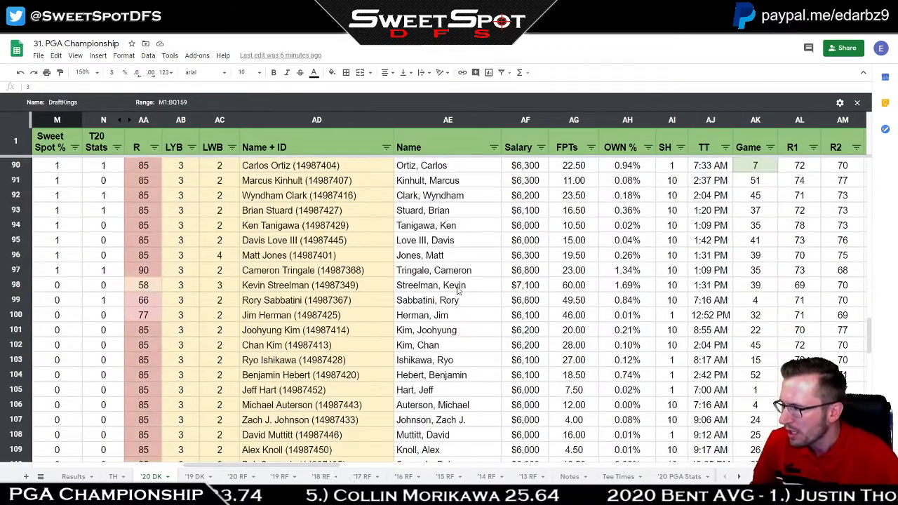
scroll(457, 289, down, 8)
scroll(458, 289, up, 1)
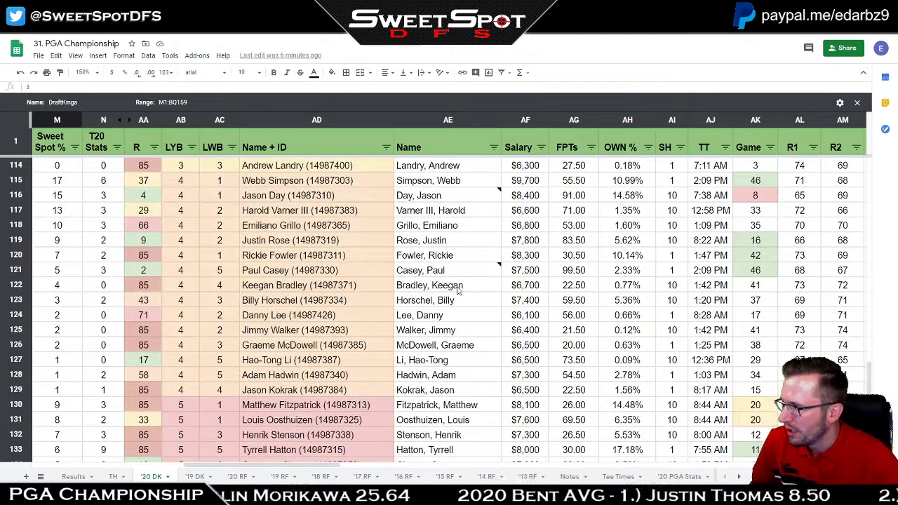
scroll(460, 291, down, 1)
scroll(453, 294, up, 1)
click(67, 184)
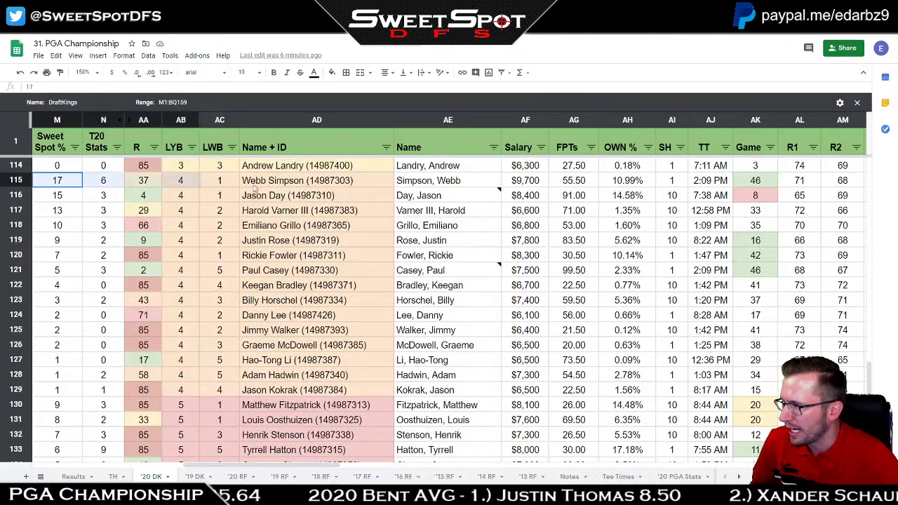
drag(254, 189, 349, 230)
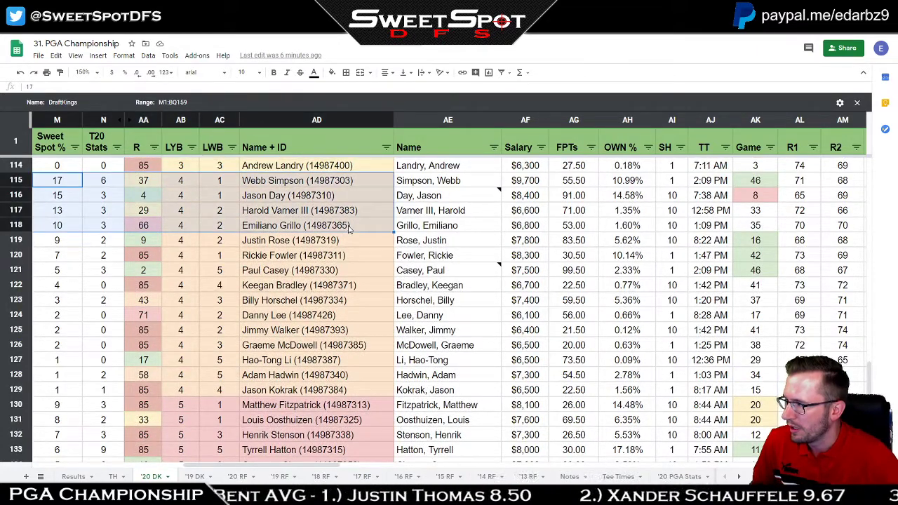
- Check LYB 4 golfers Dustin Johnson and Patrick Cantlay in rows 3 and 5 of the '19 DK sheet
click(195, 477)
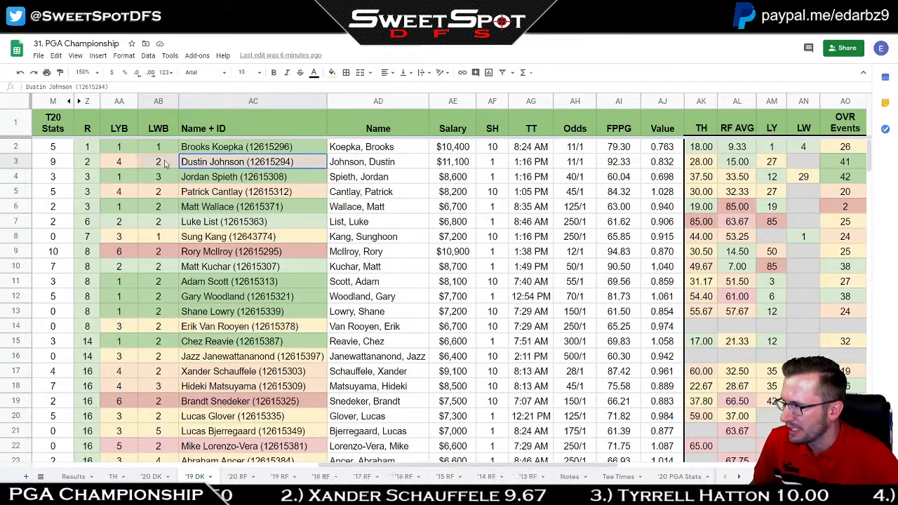
drag(120, 162, 232, 162)
drag(120, 192, 252, 191)
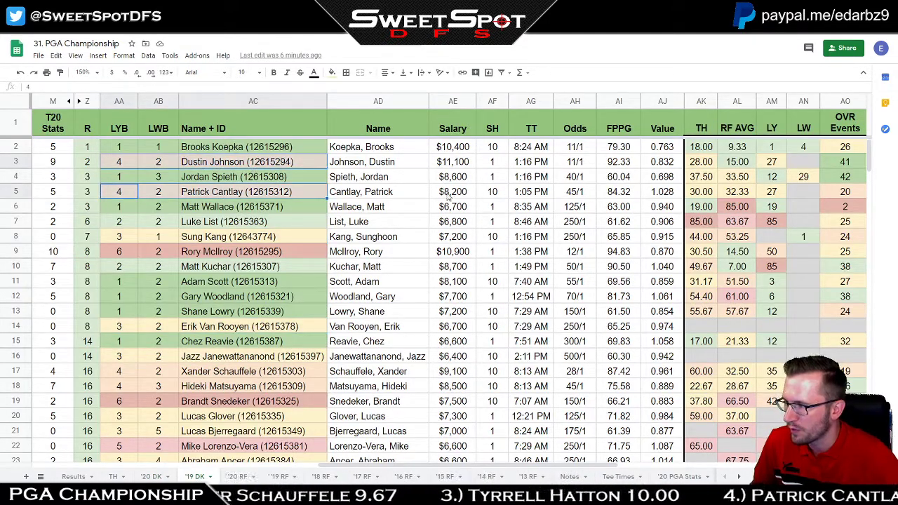
- Return to the '20 DK sheet and compare LYB 4 golfers Webb Simpson and Jason Day in rows 115 and 116
click(151, 477)
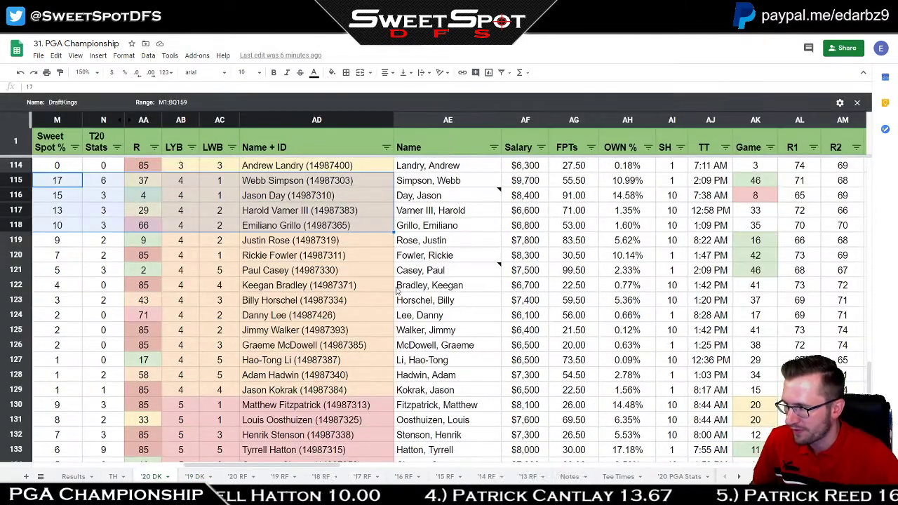
click(252, 182)
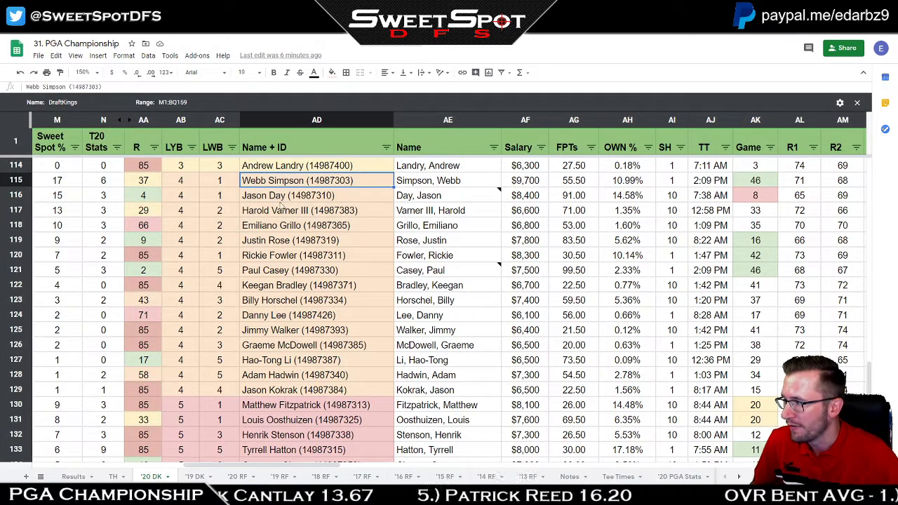
ctrl+click(309, 200)
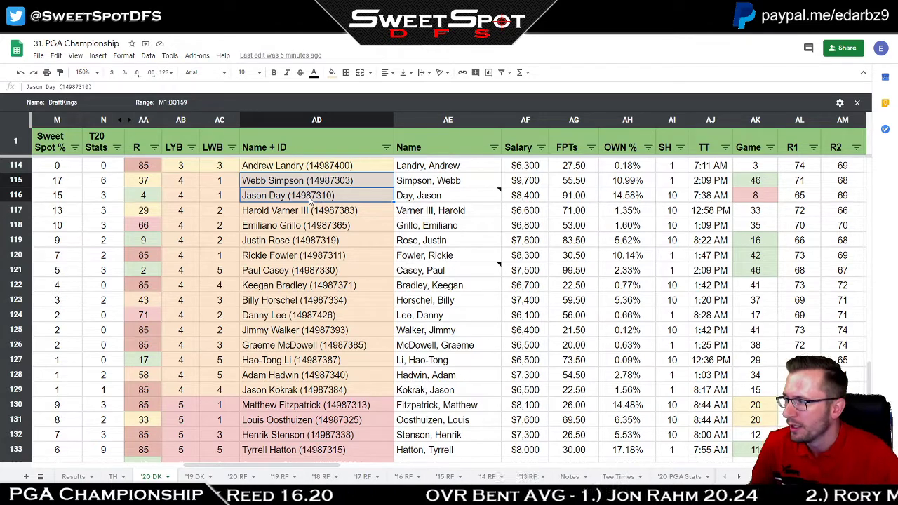
click(291, 198)
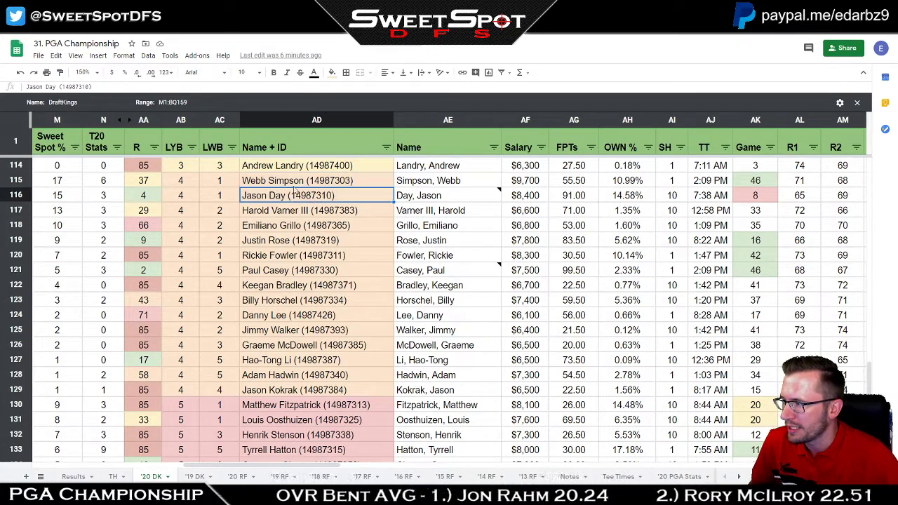
- Compare Webb Simpson and Jason Day with Paul Casey, highlighting Casey's metrics from Sweet Spot % through Name + ID in row 121
click(299, 184)
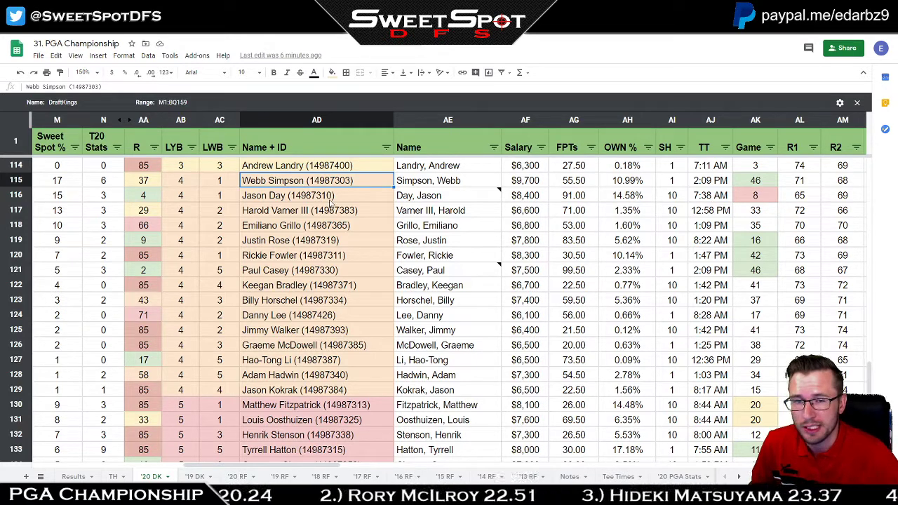
click(319, 197)
drag(47, 269, 296, 274)
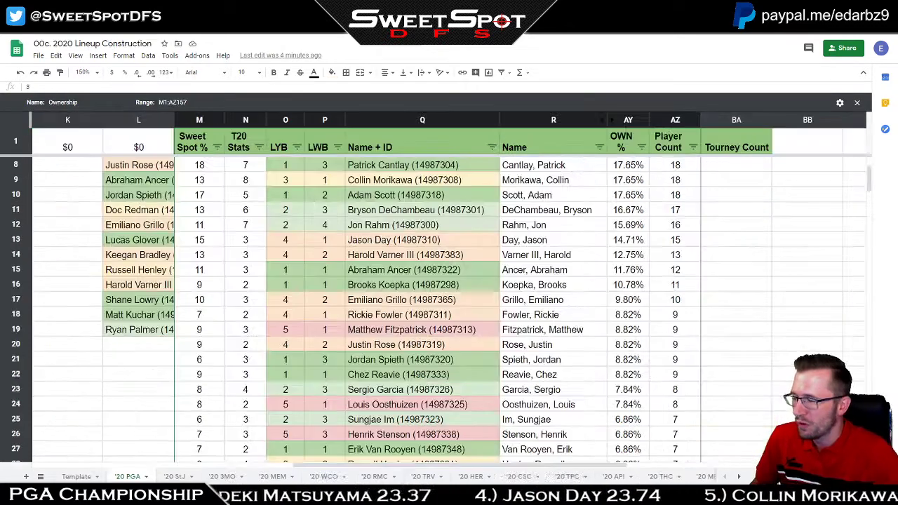
- Switch to the 2020 Lineup Construction spreadsheet and review the golfers' ownership percentages and player counts in the '20 PGA sheet
key(ctrl+Tab)
scroll(488, 305, up, 2)
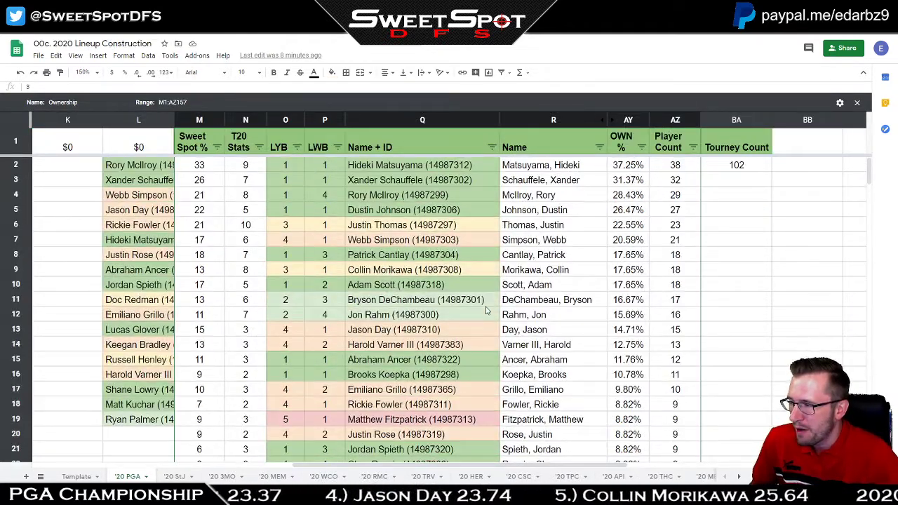
scroll(487, 309, down, 3)
scroll(487, 311, down, 2)
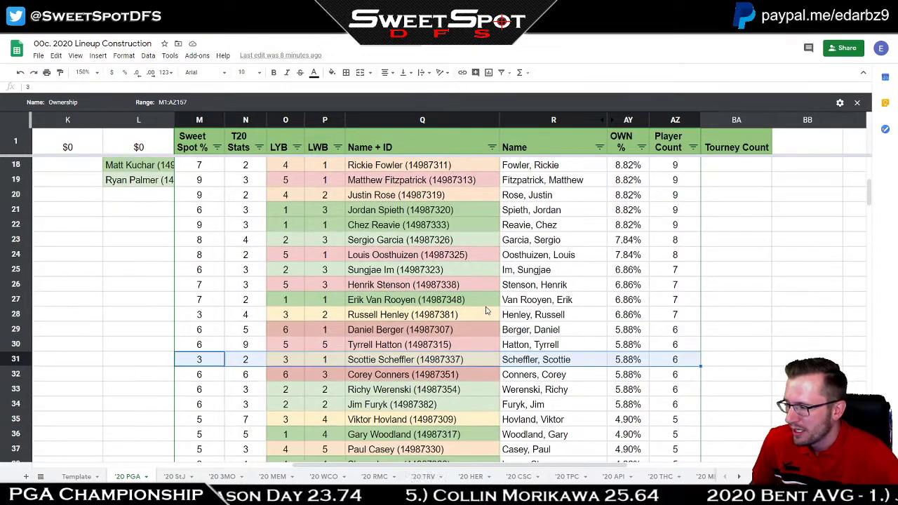
scroll(486, 311, down, 1)
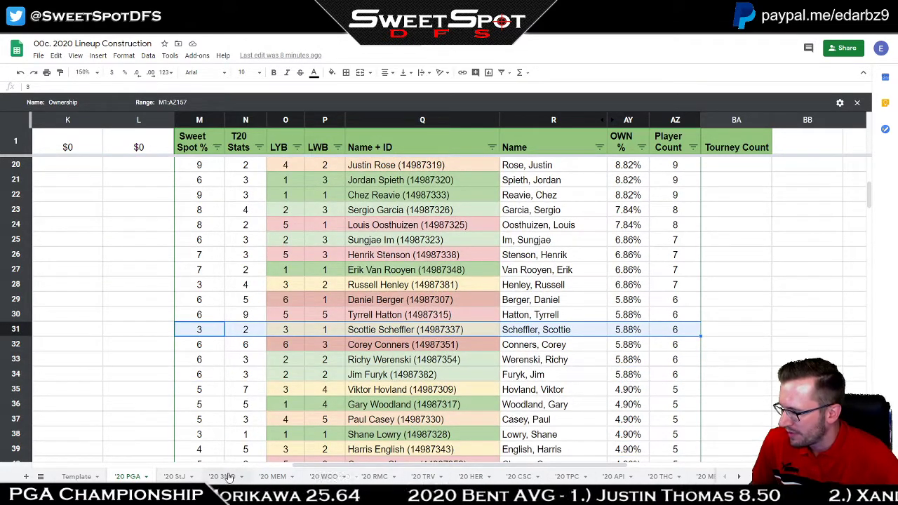
- Return to the PGA Championship spreadsheet and examine Paul Casey's Sweet Spot %, T20 Stats, LWB and salary in row 121
key(ctrl+Tab)
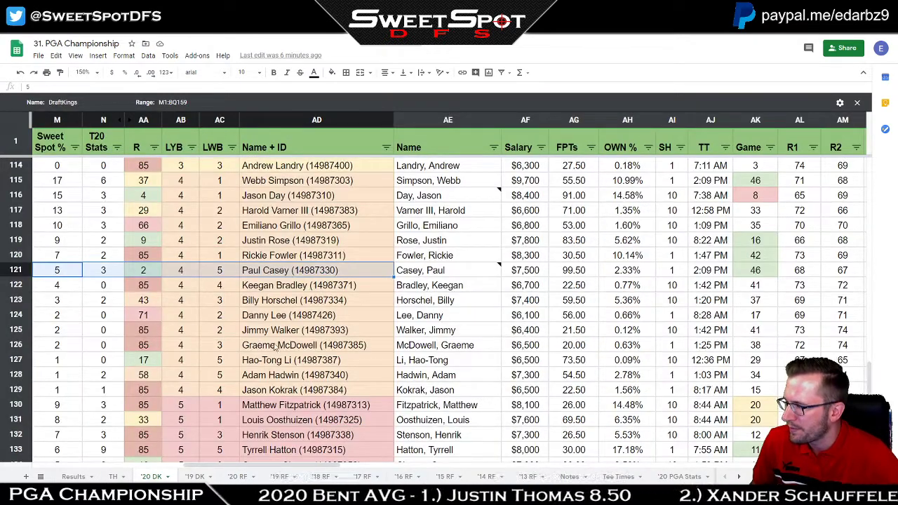
click(61, 273)
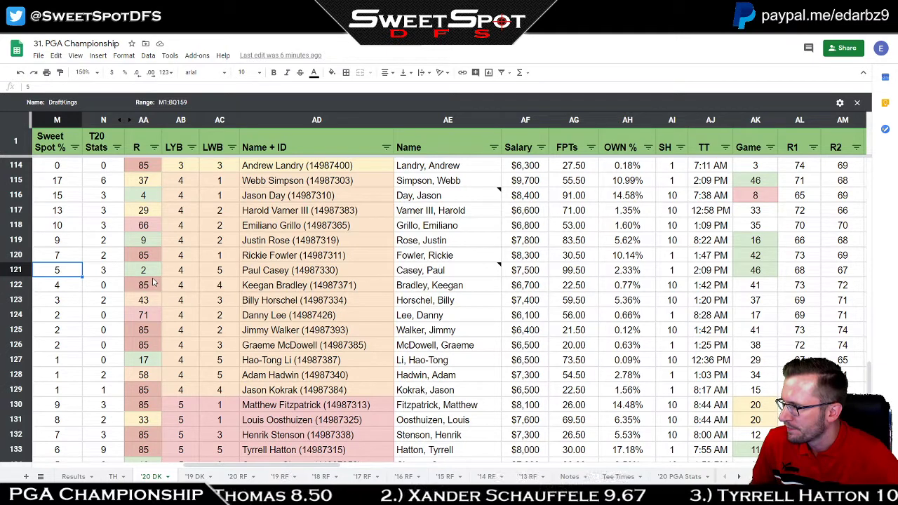
click(100, 273)
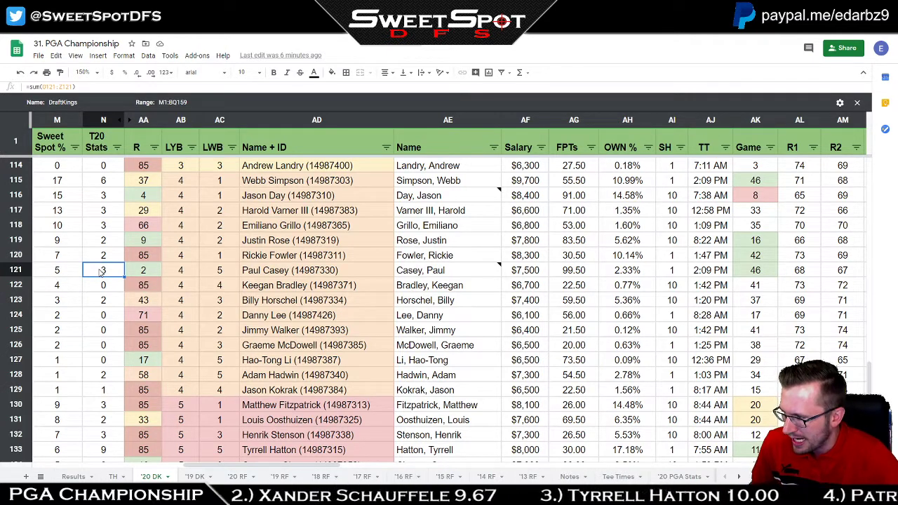
click(219, 272)
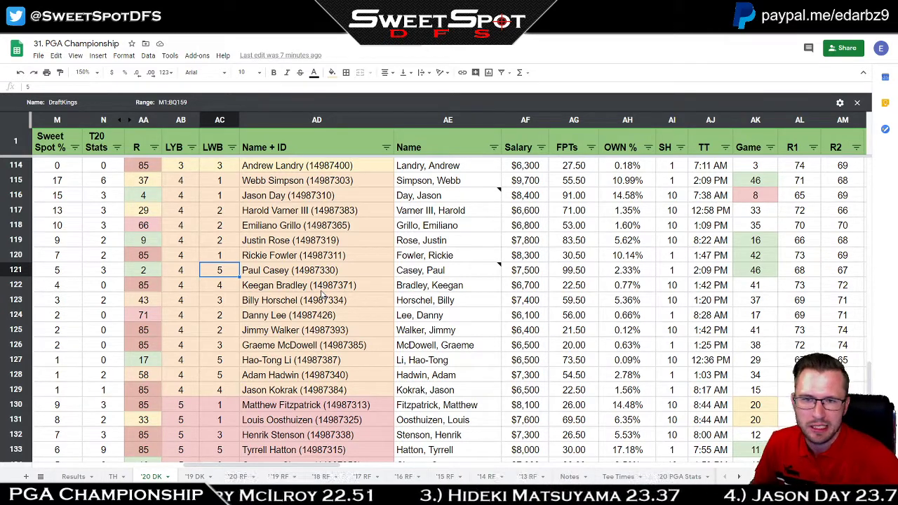
click(529, 273)
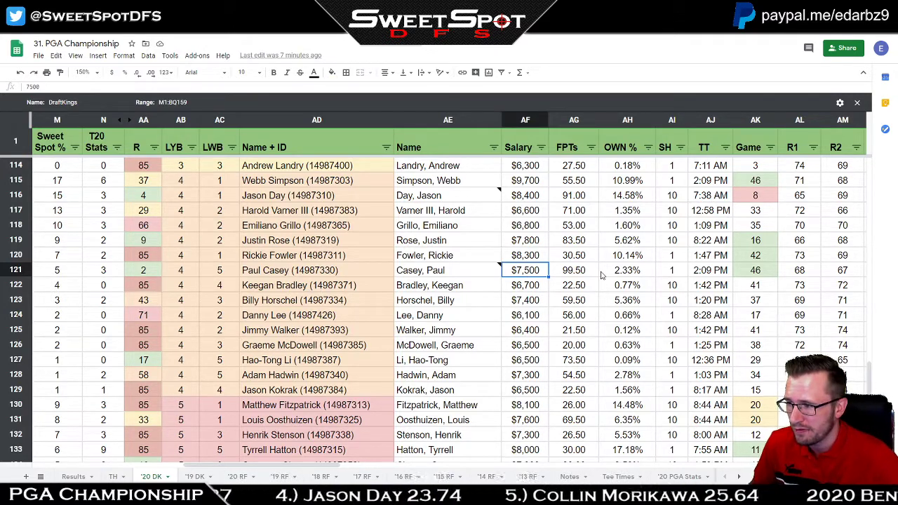
- Review the LYB 4 golfers and their Sweet Spot % values in rows 115 through 129, including Paul Casey
drag(288, 180, 288, 392)
drag(59, 182, 61, 391)
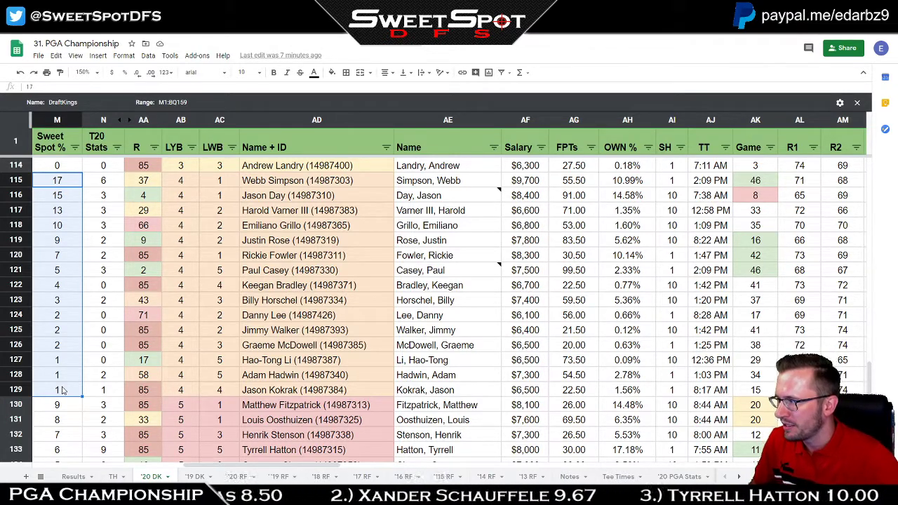
click(288, 271)
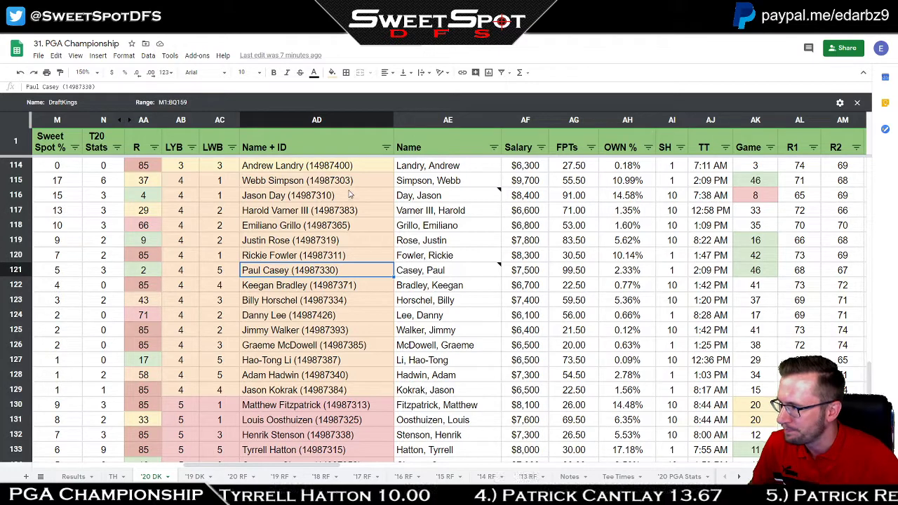
- Compare LYB 4 golfers Jason Day, Harold Varner III and Emiliano Grillo with Justin Rose and Paul Casey
click(286, 196)
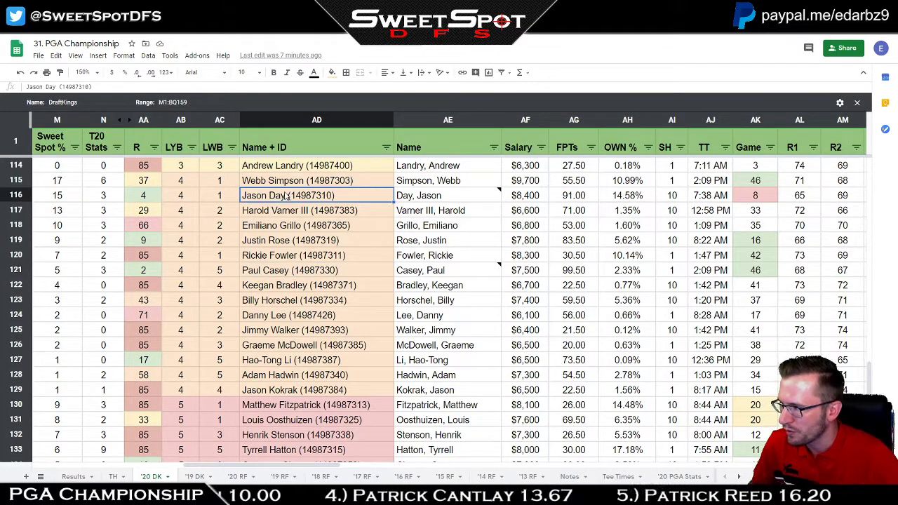
ctrl+click(299, 213)
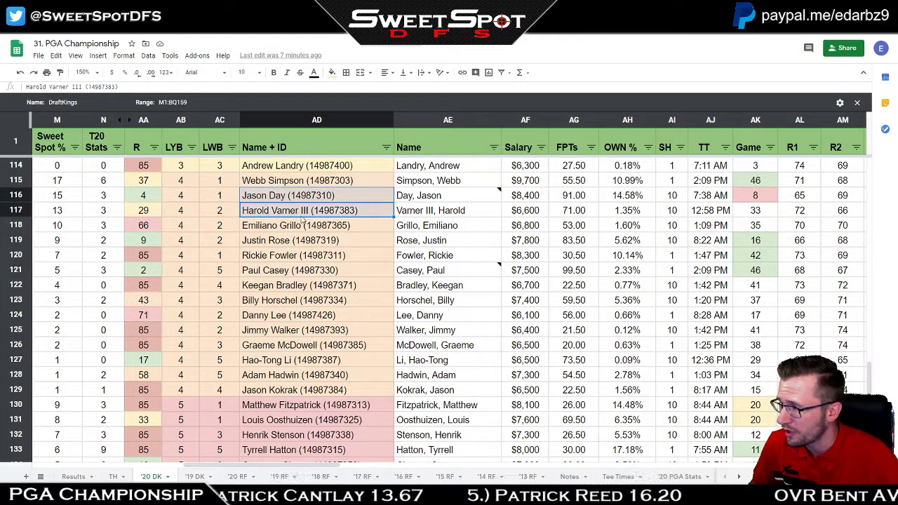
ctrl+click(305, 226)
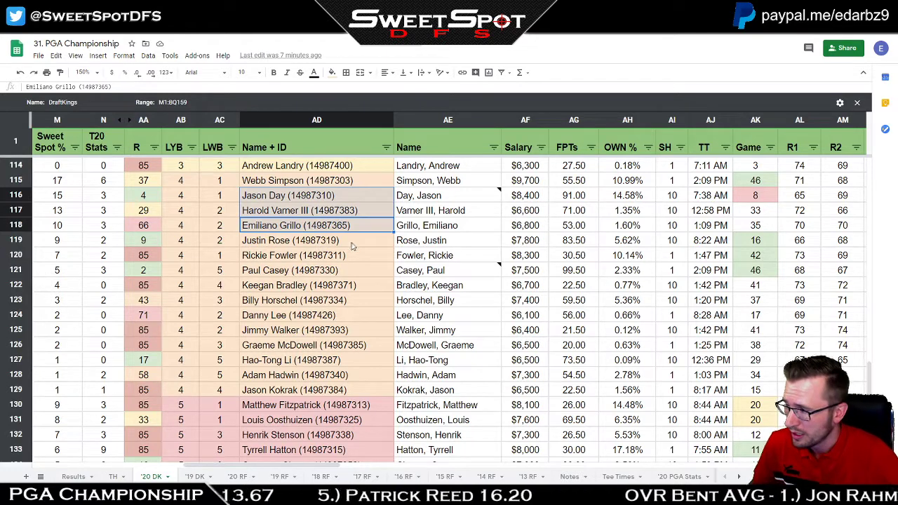
click(296, 244)
ctrl+click(310, 275)
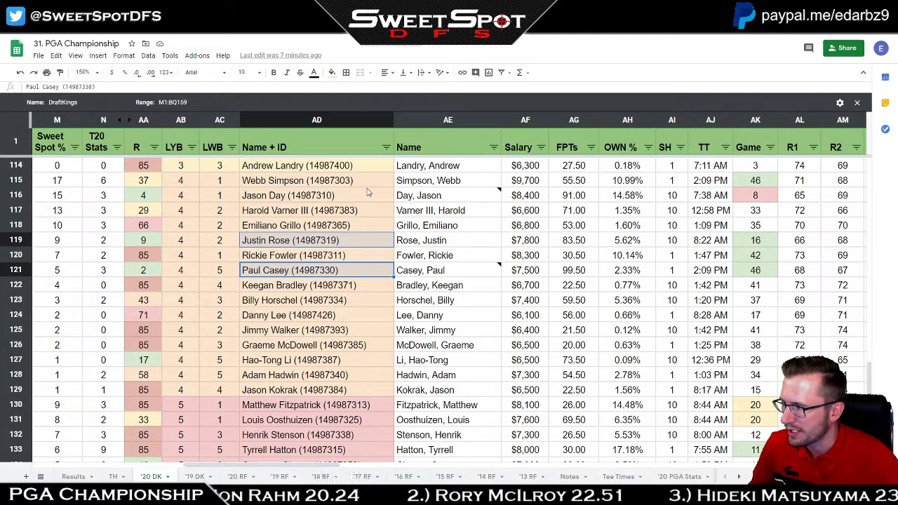
- Highlight Jason Day, Justin Rose, Rickie Fowler and Paul Casey together, and check Keegan Bradley and Hao-Tong Li in rows 122 and 127
click(293, 199)
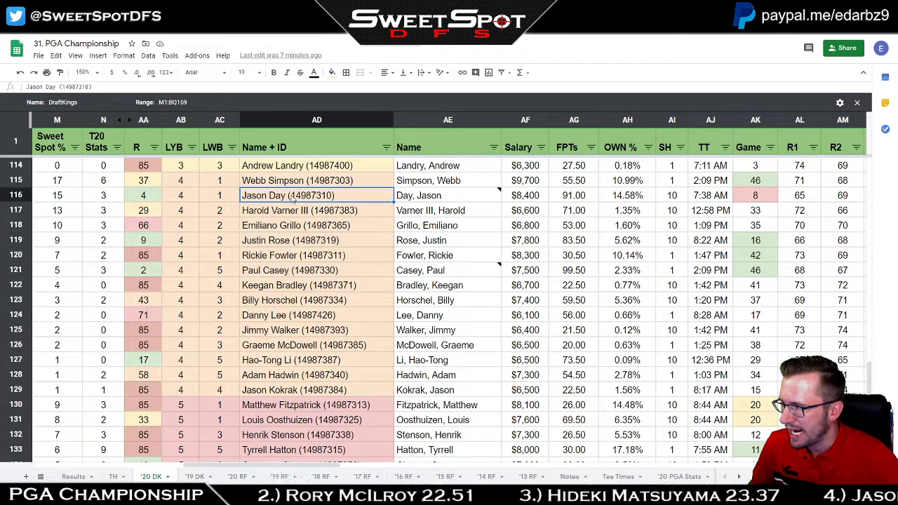
ctrl+click(322, 242)
ctrl+click(354, 260)
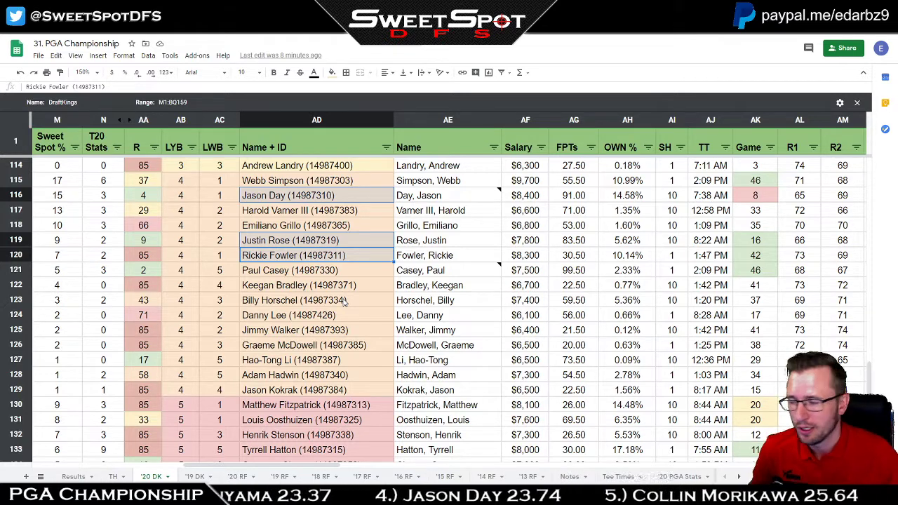
ctrl+click(294, 275)
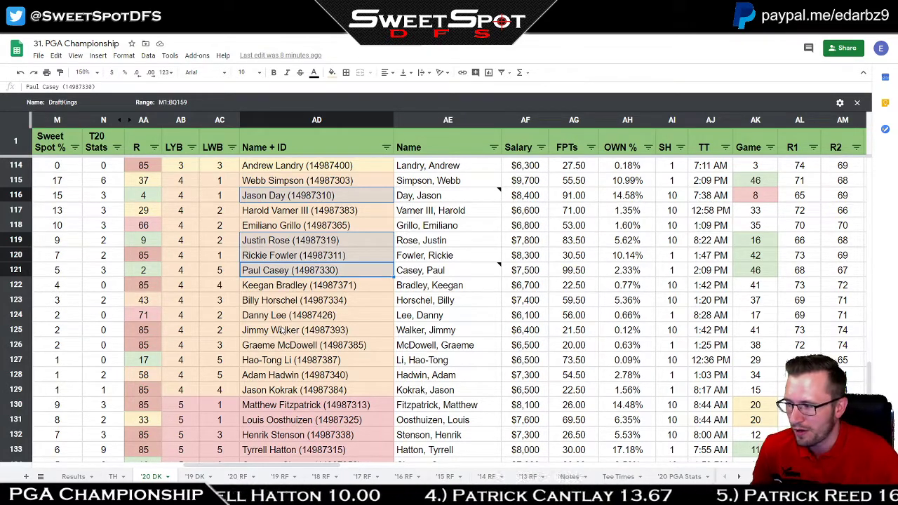
click(306, 287)
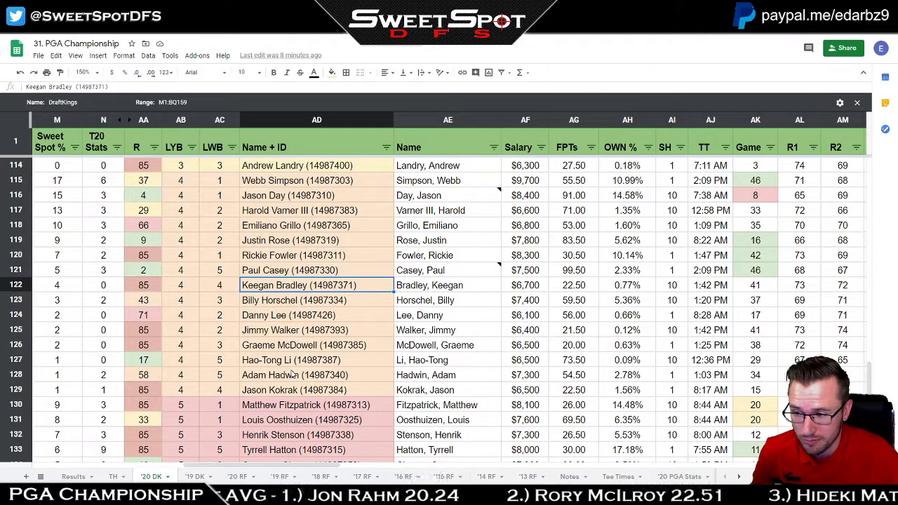
click(272, 360)
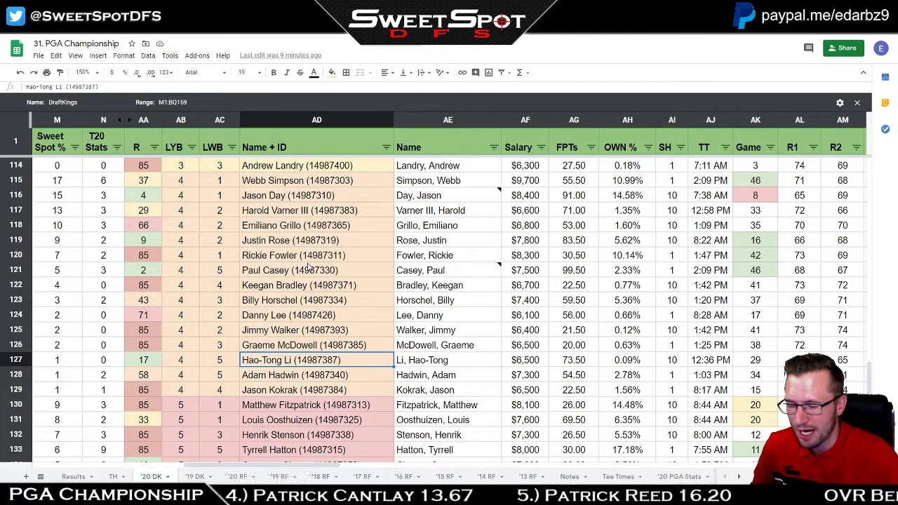
- Review the R and Sweet Spot % values of the LYB 5 golfers in rows 130 through 141, including Cameron Champ
scroll(346, 285, down, 2)
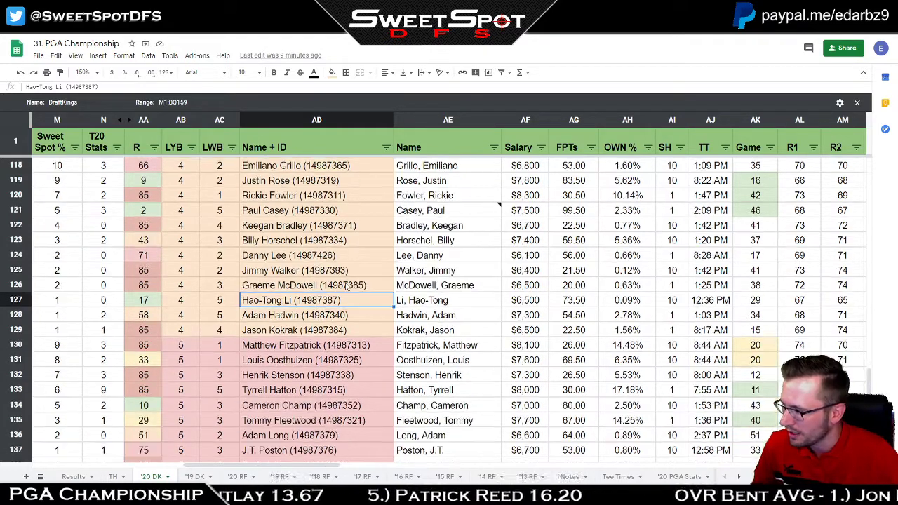
scroll(346, 285, down, 5)
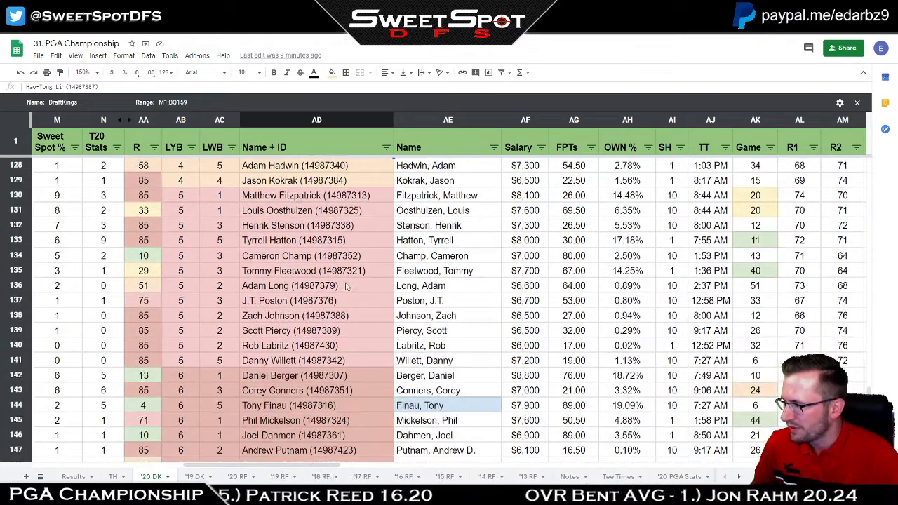
scroll(346, 284, up, 2)
drag(144, 256, 148, 432)
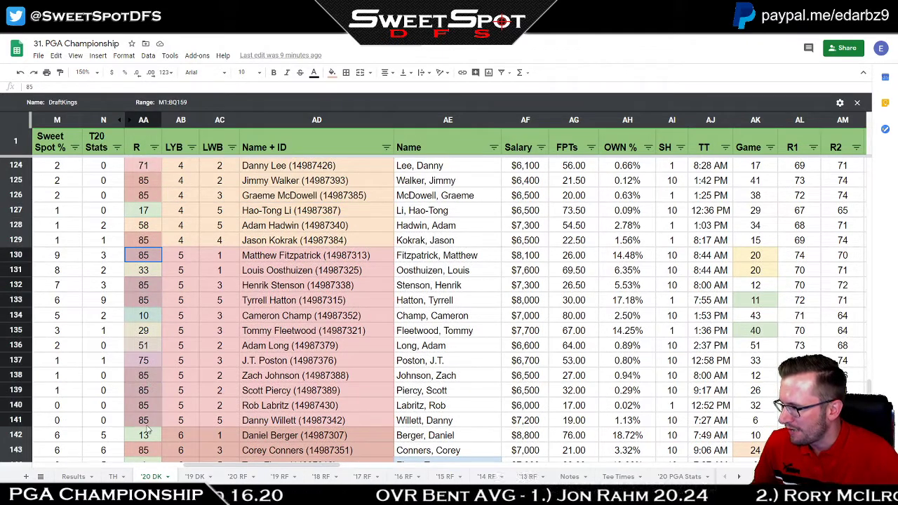
click(296, 320)
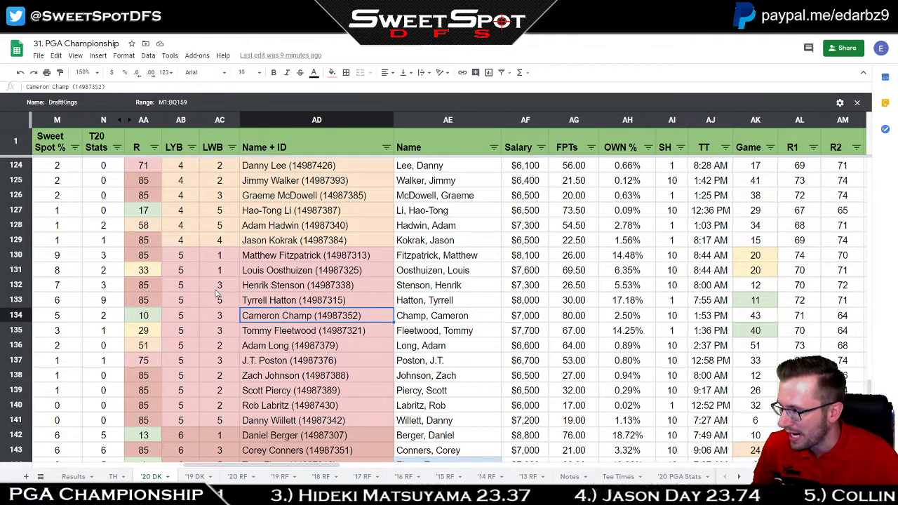
drag(56, 257, 60, 421)
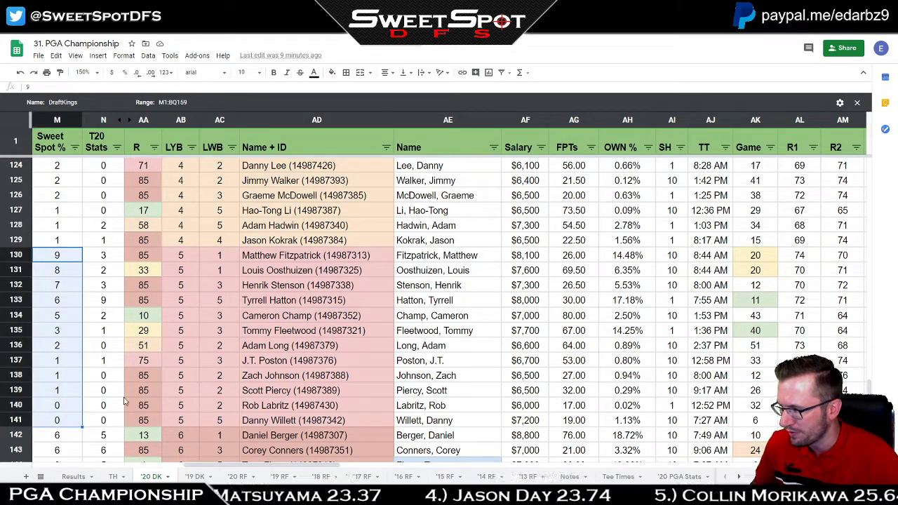
- Highlight LYB 6 golfers Daniel Berger, Tony Finau and Joel Dahmen in rows 142, 144 and 146 to compare their results
scroll(219, 360, down, 5)
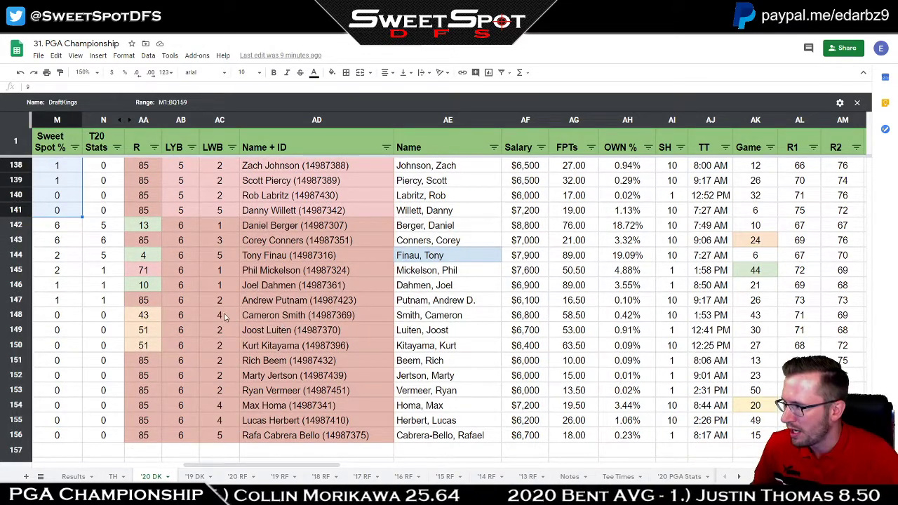
click(304, 231)
ctrl+click(322, 257)
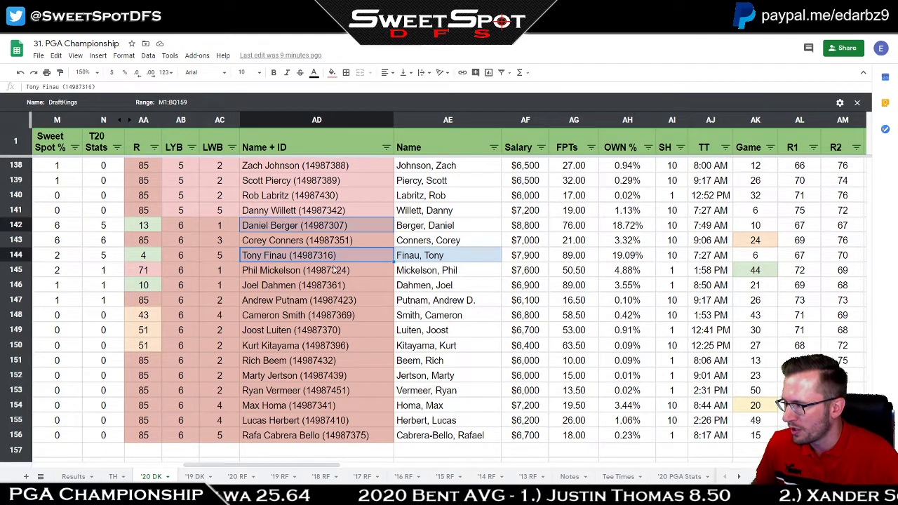
ctrl+click(334, 288)
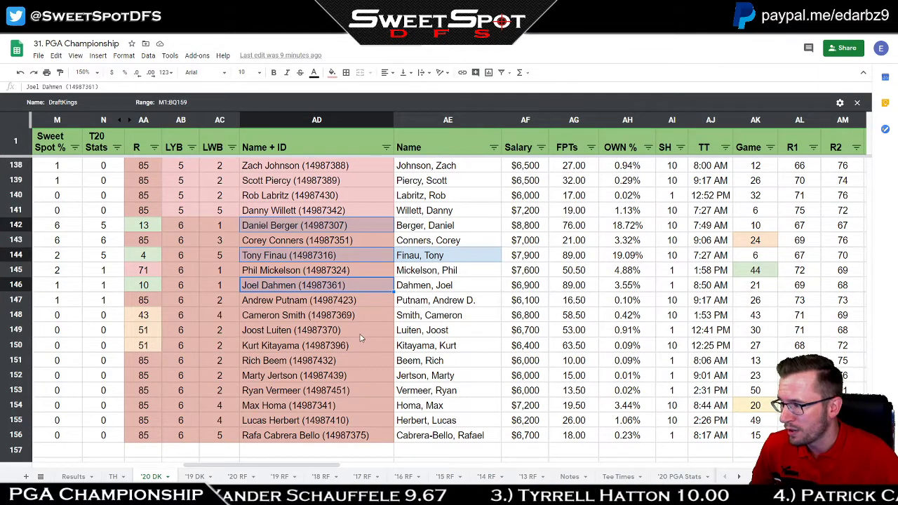
click(467, 298)
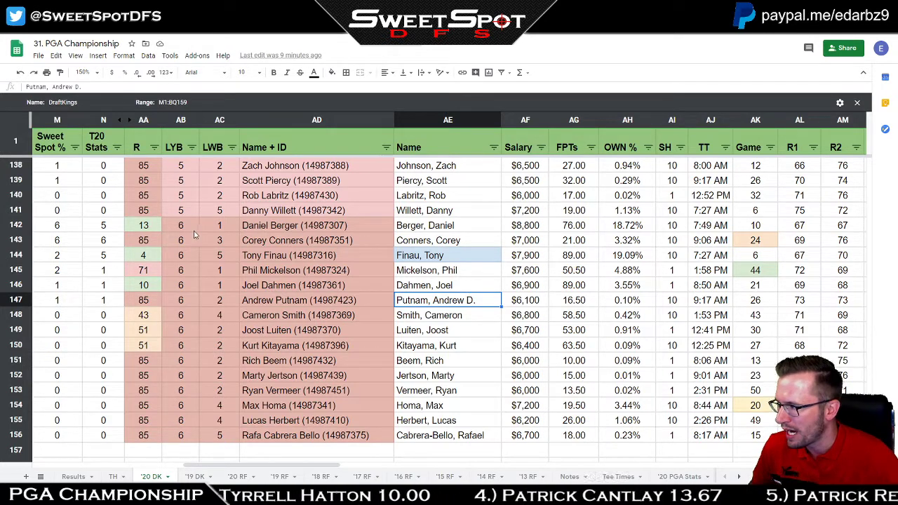
- Compare the Sweet Spot % and T20 Stats of LYB 6 golfers Daniel Berger, Corey Conners and Tony Finau
drag(63, 226, 65, 270)
click(317, 254)
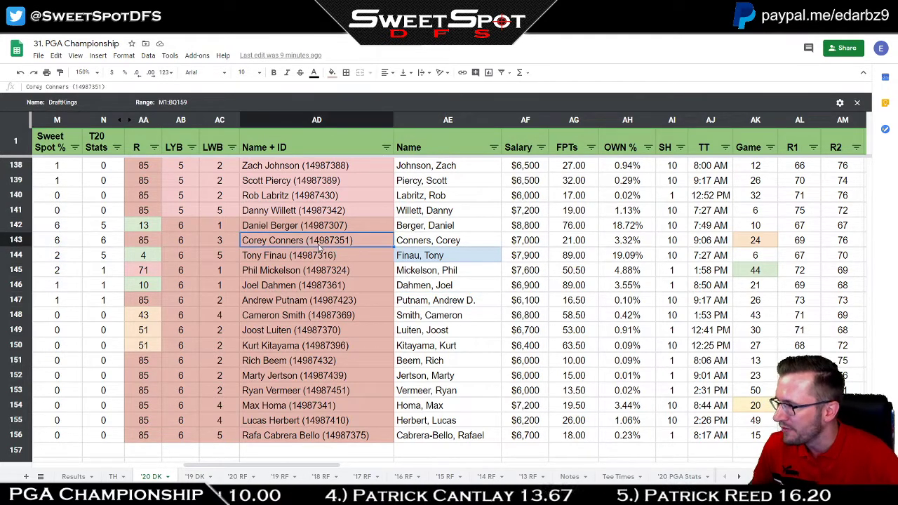
drag(61, 226, 62, 242)
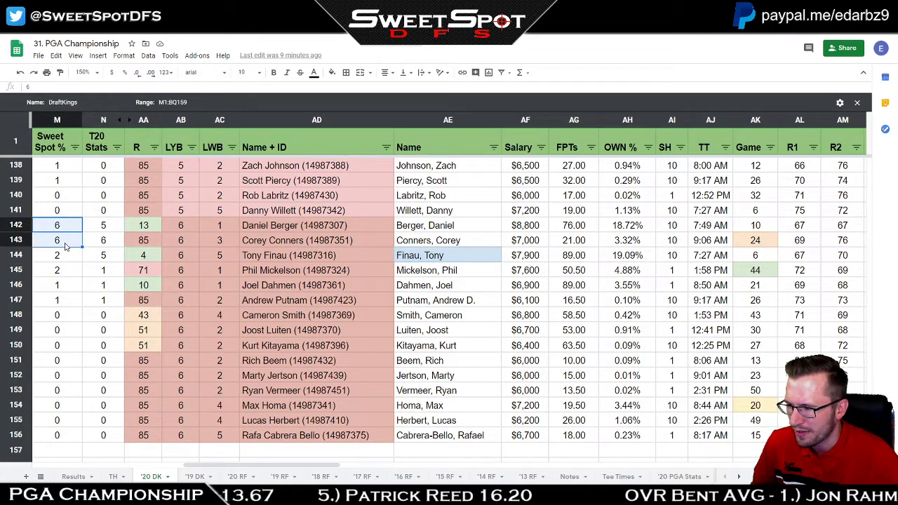
click(101, 246)
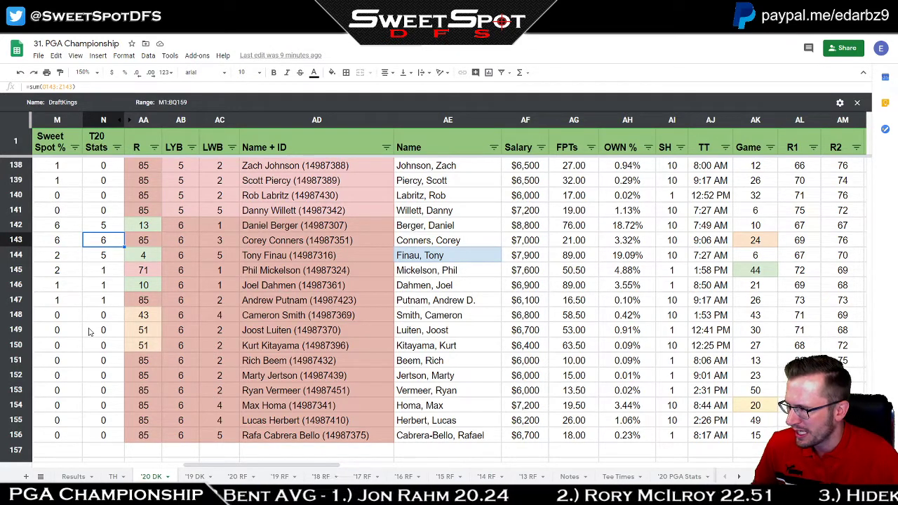
click(285, 257)
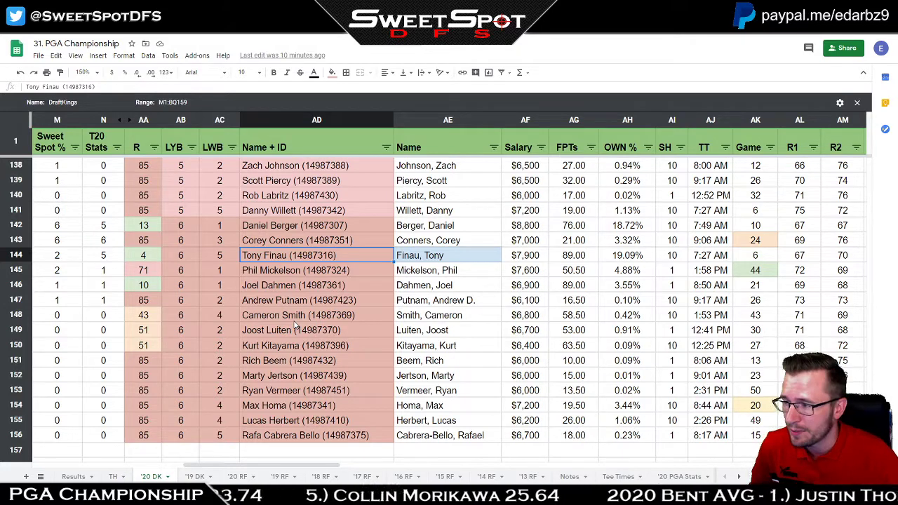
click(154, 148)
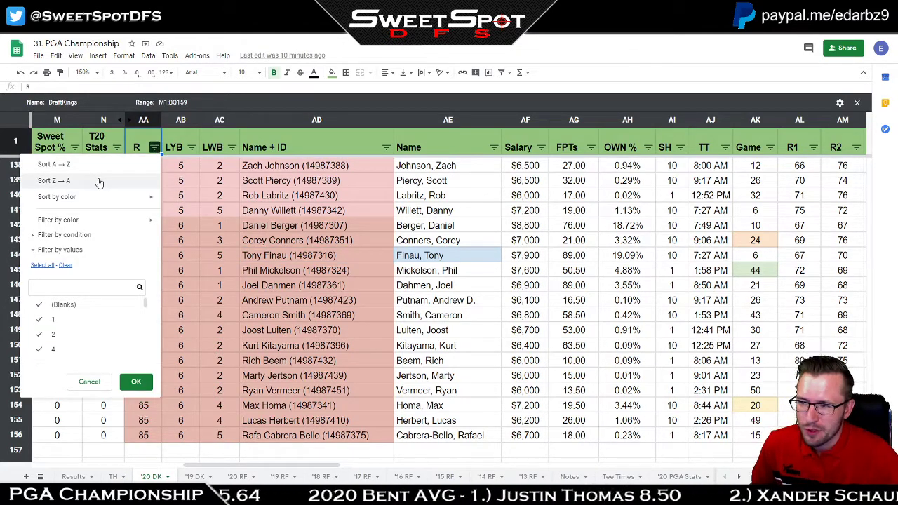
click(99, 181)
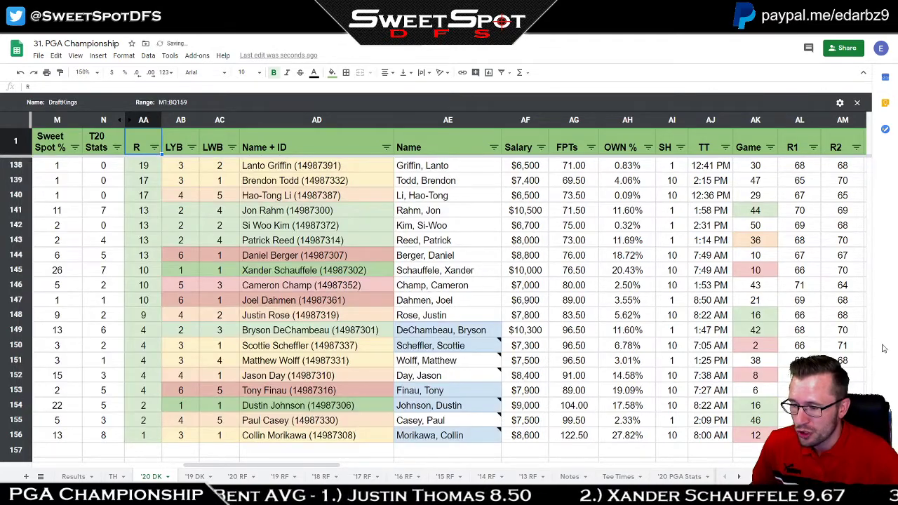
scroll(202, 239, up, 20)
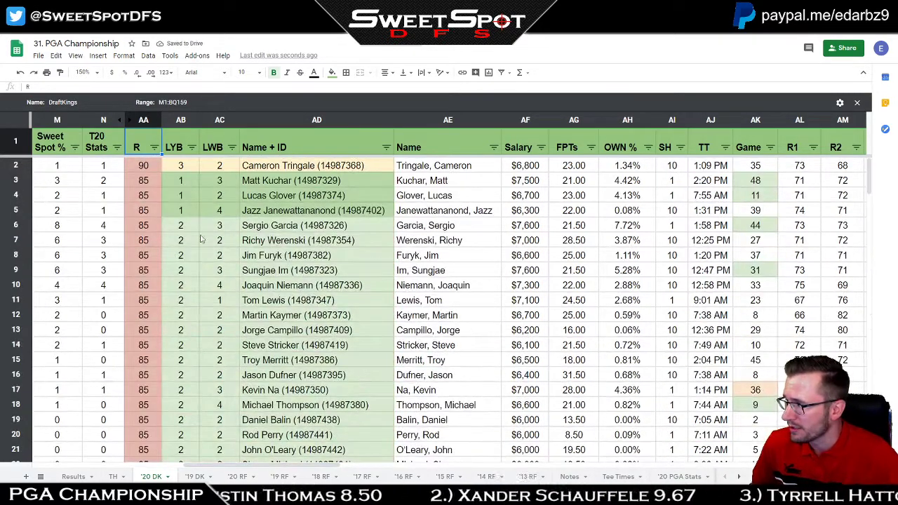
- Sort the '20 DK golfers by R in ascending order and highlight Dustin Johnson's LYB, LWB and name
click(153, 147)
click(91, 165)
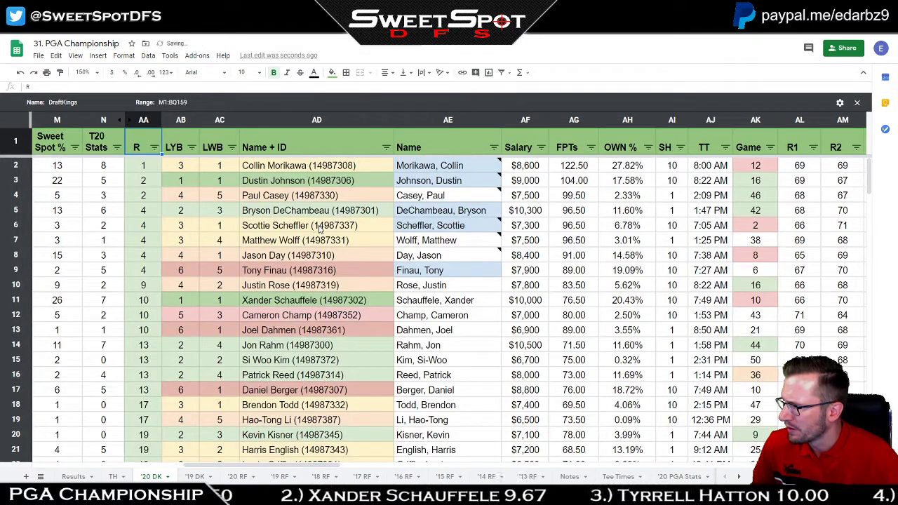
click(181, 183)
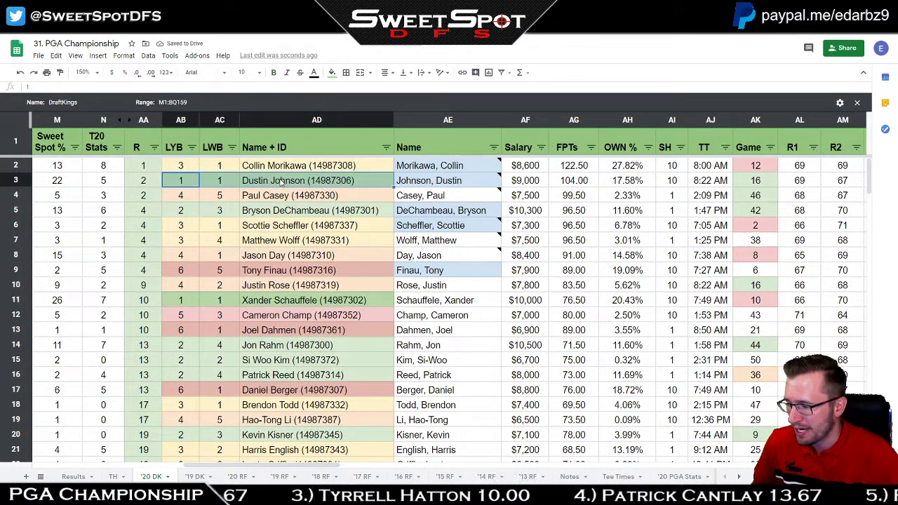
- Open the Notes sheet and highlight the LY 1 / LW 1 pair in row 44 of the Top 5 table
click(572, 477)
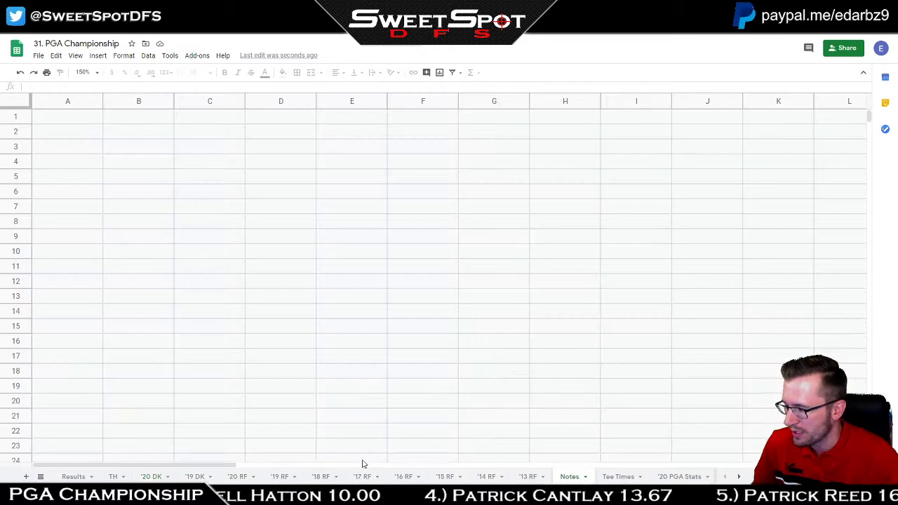
drag(230, 467, 709, 469)
scroll(625, 357, down, 10)
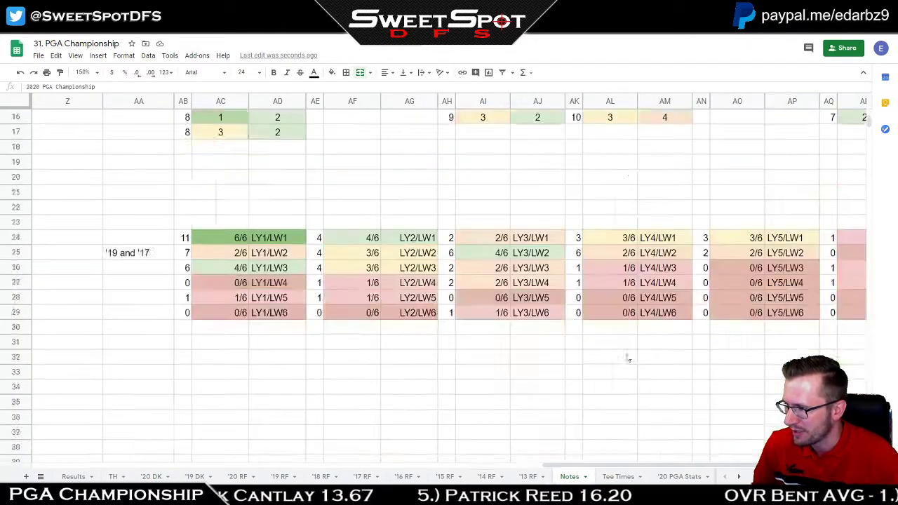
scroll(537, 306, up, 2)
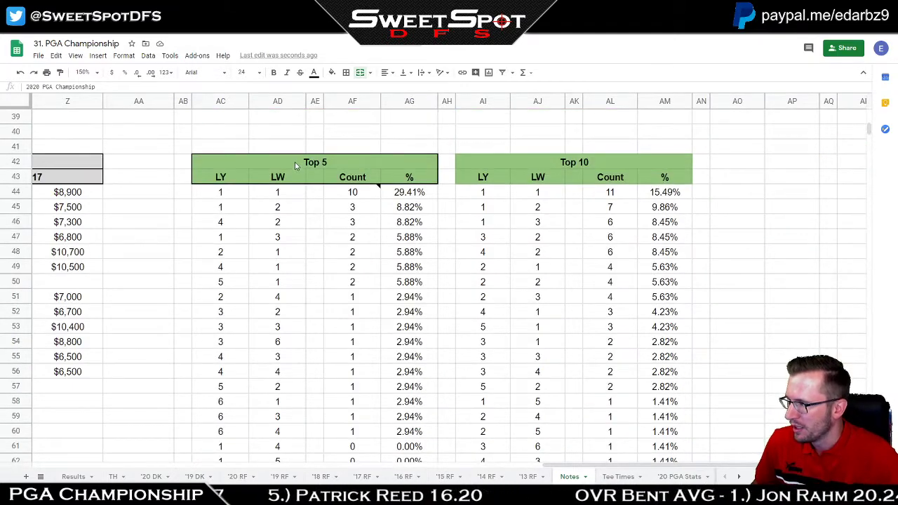
click(236, 163)
drag(218, 194, 279, 194)
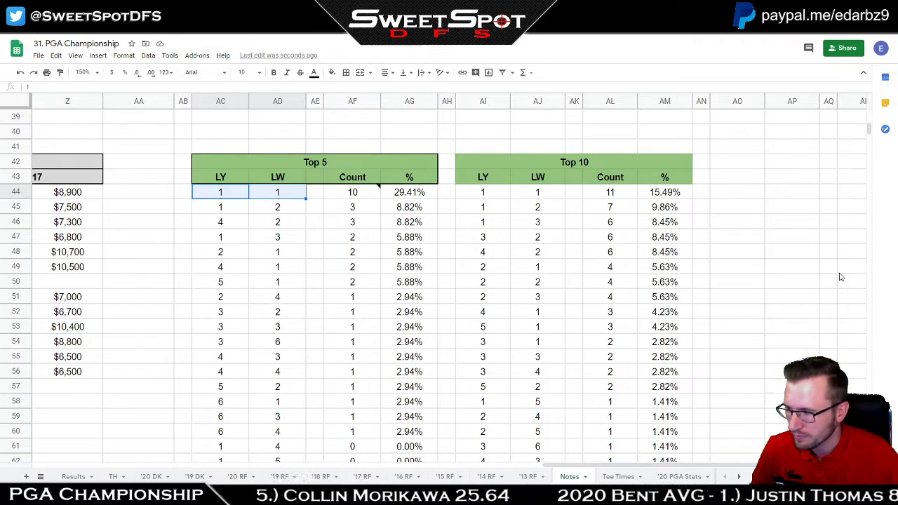
- Highlight one LY 1 / LW 1 golfer in each of the 2018, 2017, 2016 and 2015 result columns
scroll(842, 278, up, 10)
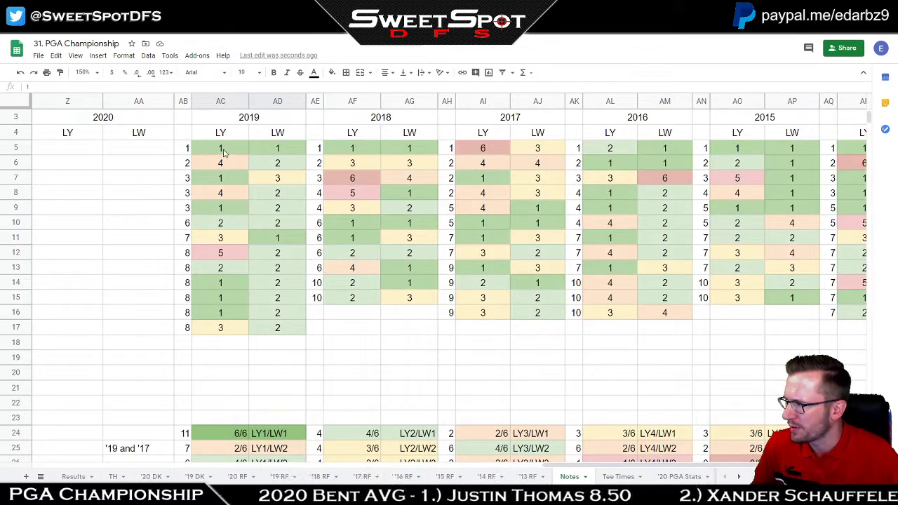
drag(224, 150, 421, 151)
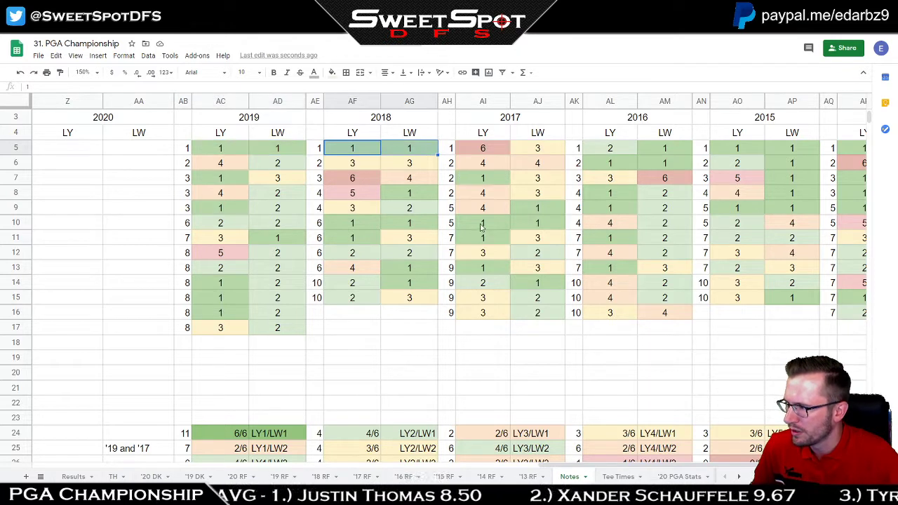
drag(478, 225, 552, 217)
drag(602, 163, 667, 163)
drag(762, 150, 800, 152)
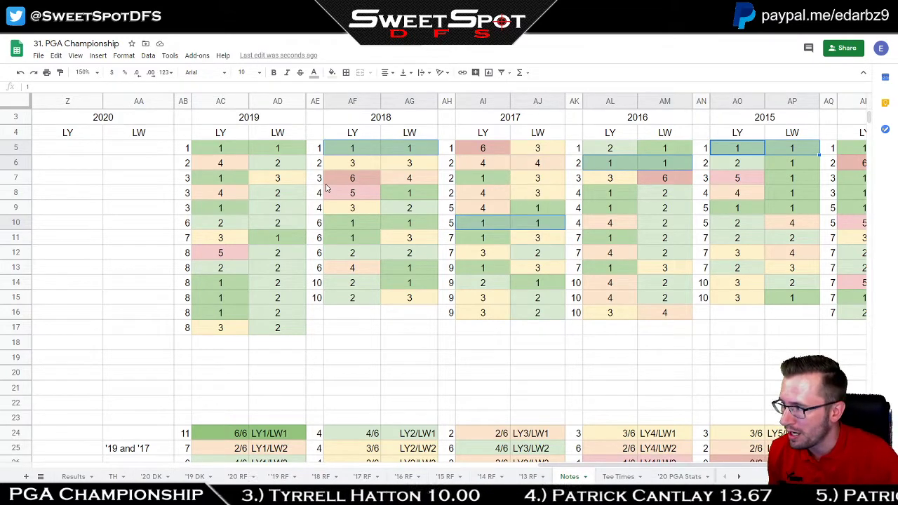
- Return to the Top 5 table and review the count and percentage of the LY 1 / LW 1 group
scroll(421, 253, down, 5)
scroll(433, 256, down, 6)
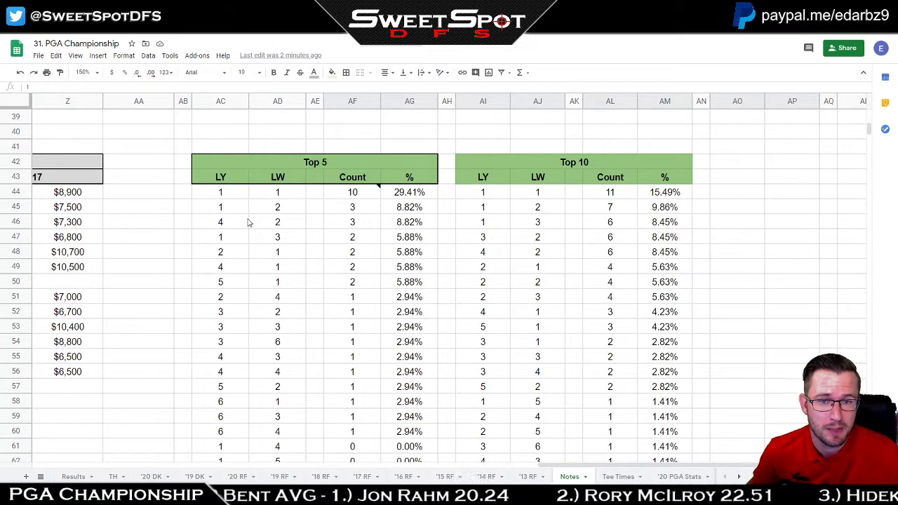
drag(231, 196, 261, 195)
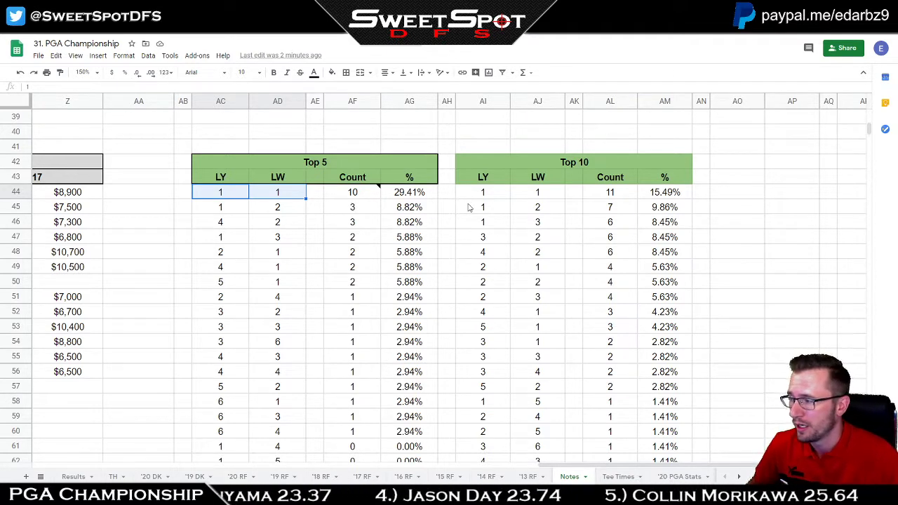
mouse_move(373, 196)
click(433, 270)
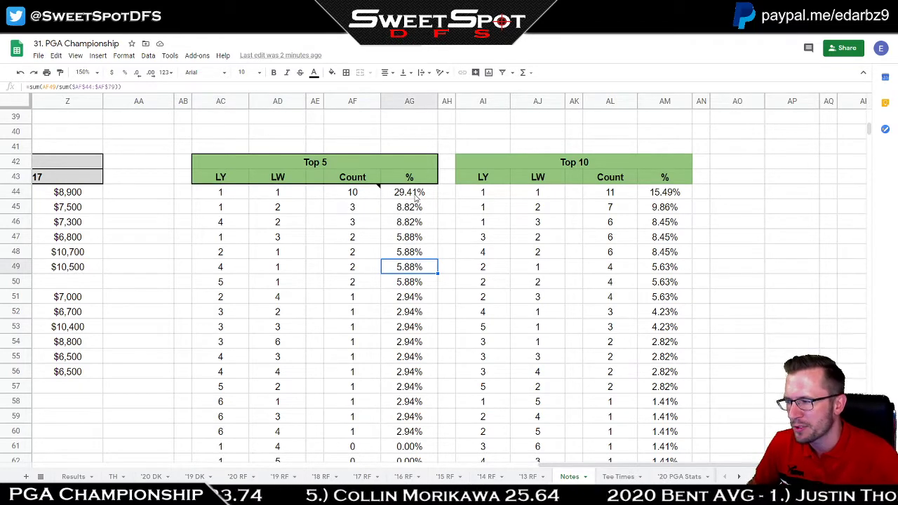
- Check Collin Morikawa's LYB and LWB on the '20 DK sheet, and highlight LW 1 in rows 48 to 50 and 58 of the Notes Top 5 table
click(156, 477)
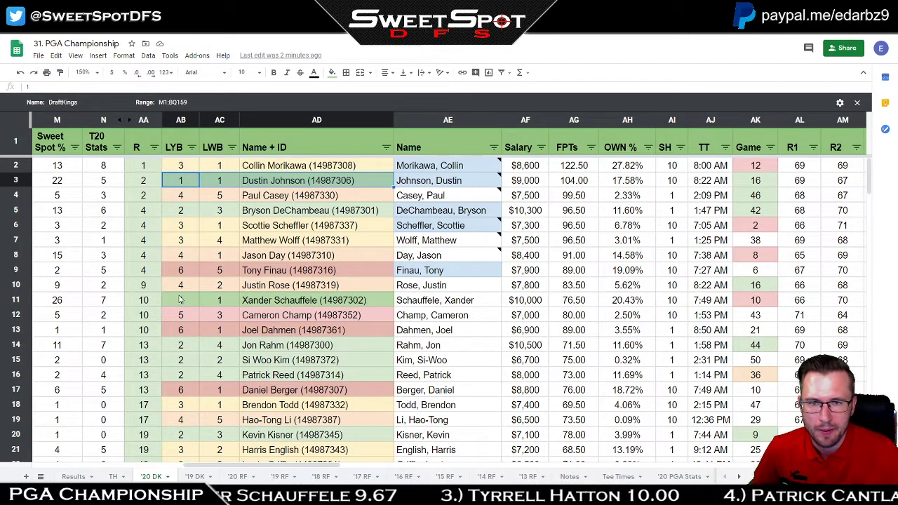
click(184, 167)
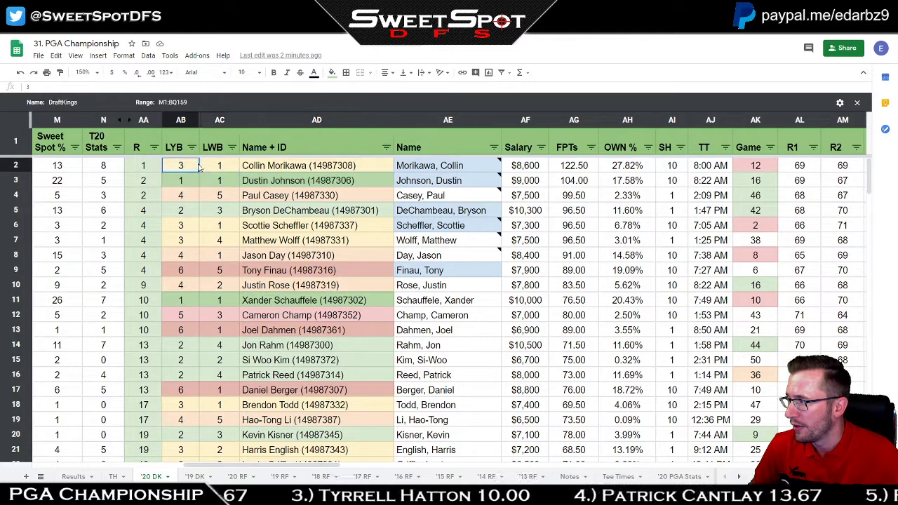
click(556, 480)
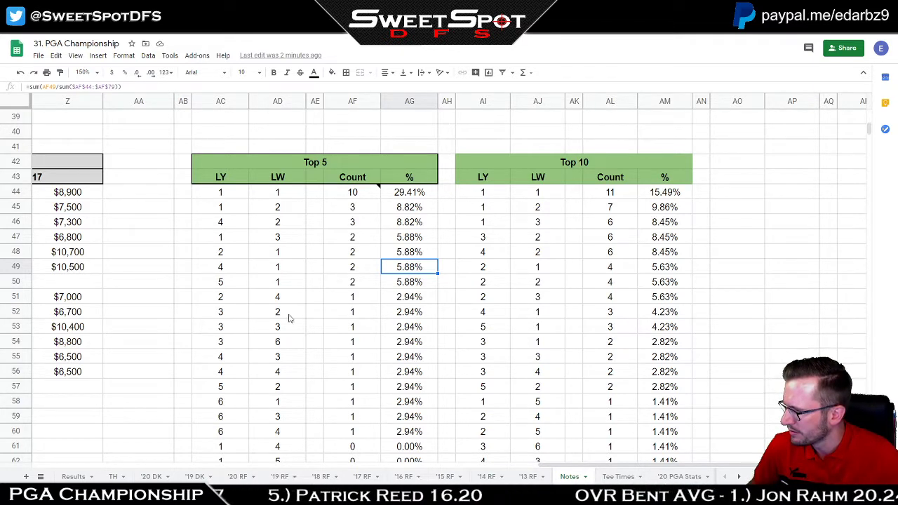
click(284, 257)
drag(284, 258, 282, 268)
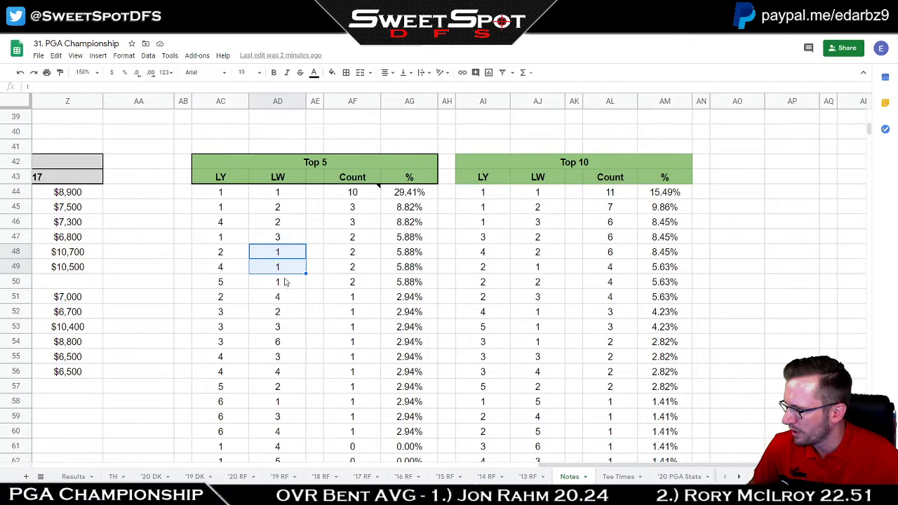
shift+click(284, 281)
ctrl+click(288, 406)
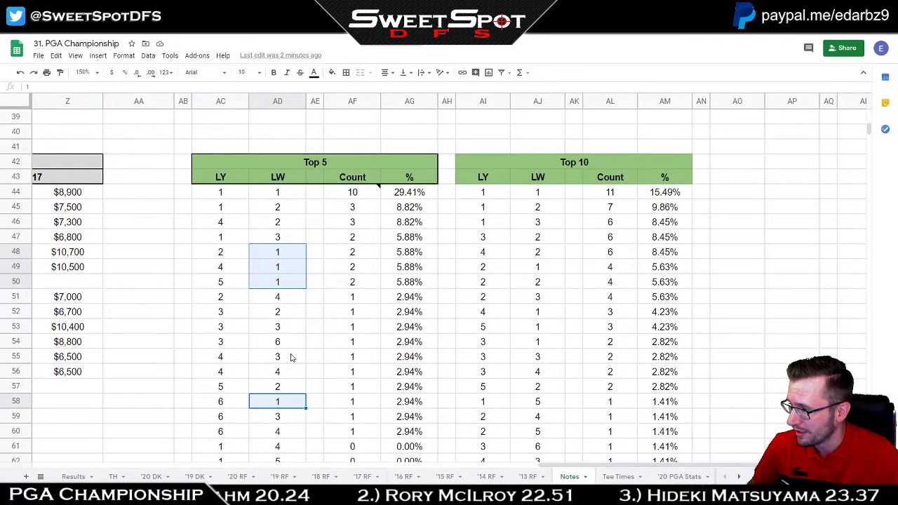
- Highlight the LY 3 / LW 1 pair in the Top 10 table and compare it with the Top 5 table
drag(486, 344, 542, 343)
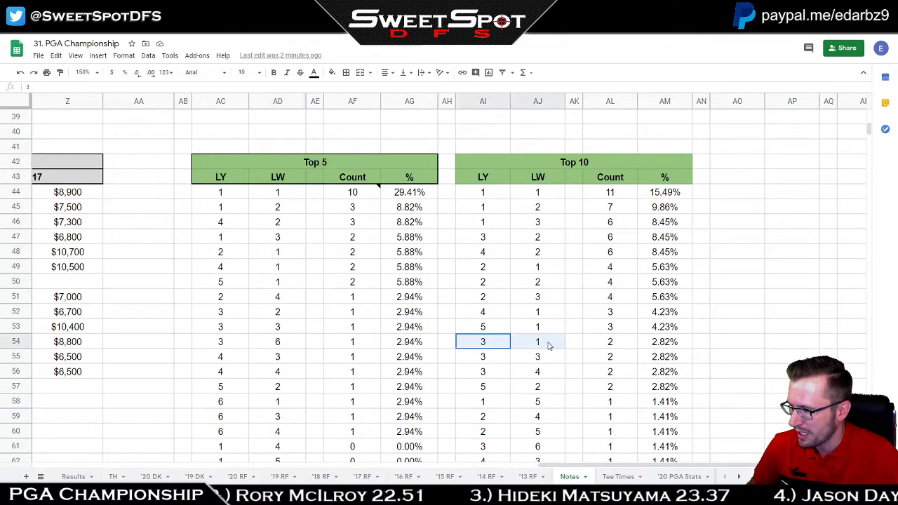
scroll(306, 328, down, 5)
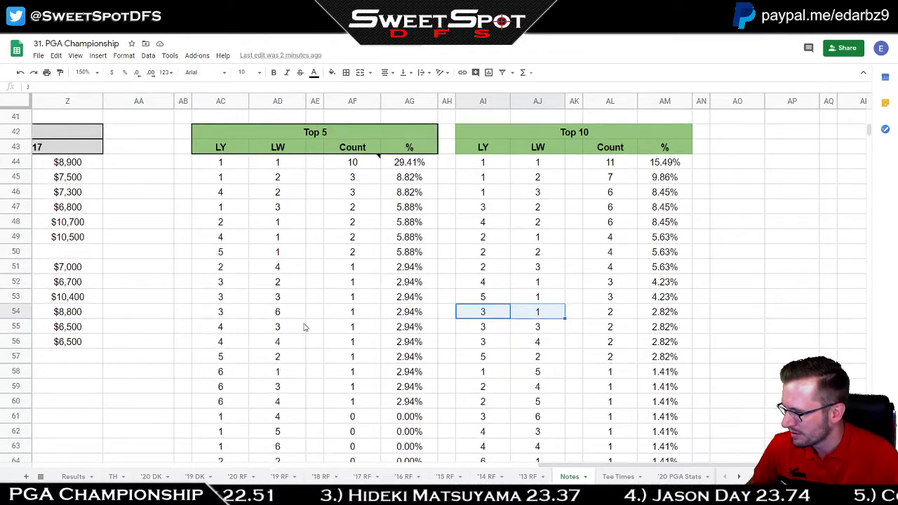
scroll(305, 328, up, 4)
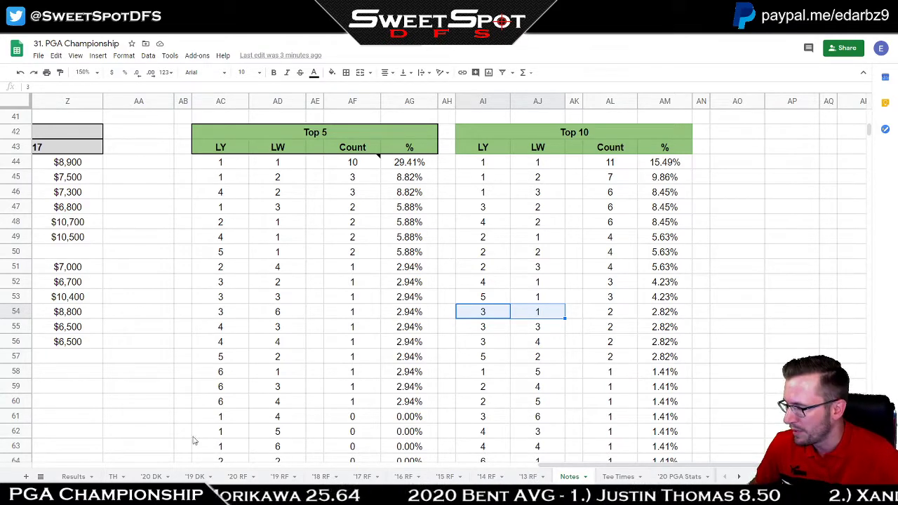
- Check Patrick Cantlay's 2019 group on the '19 DK sheet, and select Collin Morikawa on the '20 DK sheet for comparison
click(197, 477)
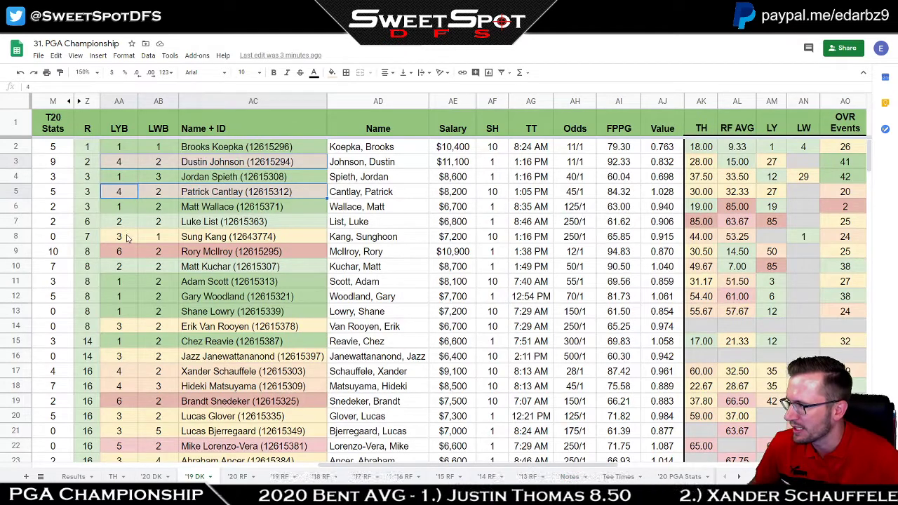
click(301, 193)
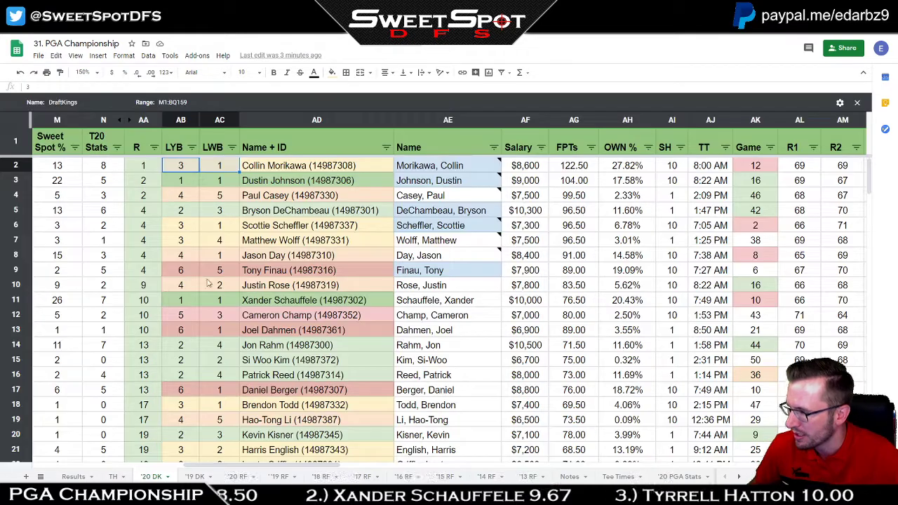
click(150, 477)
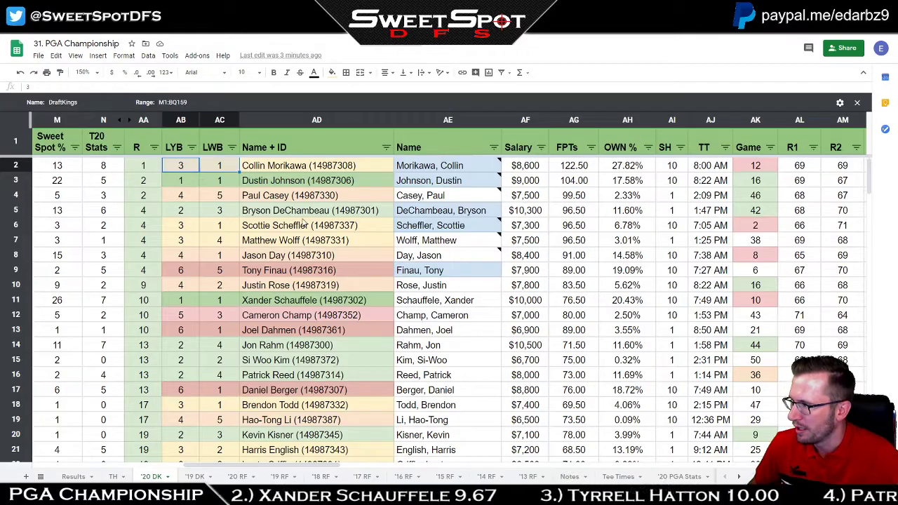
click(312, 169)
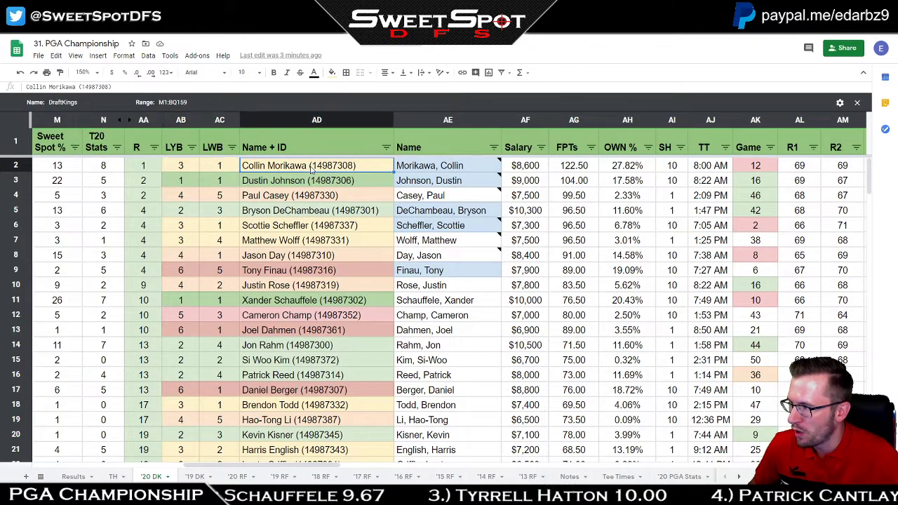
- Examine the LYB values of the top 2020 finishers in rows 2 through 10 and select Dustin Johnson
click(182, 184)
drag(180, 166, 180, 286)
click(326, 182)
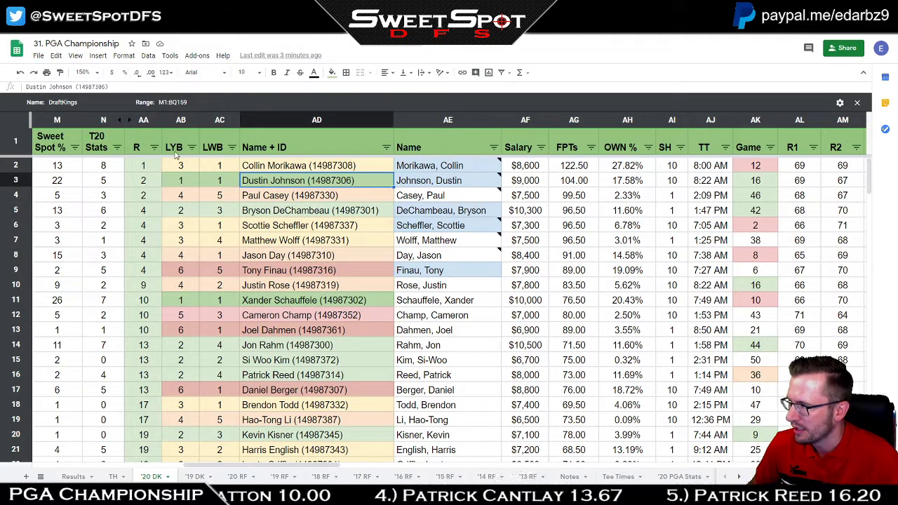
- Highlight the LYB 1, 2 and 3 values in rows 2, 3, 5 through 7 and 11, plus the names of Morikawa, Scheffler and Wolff
click(185, 182)
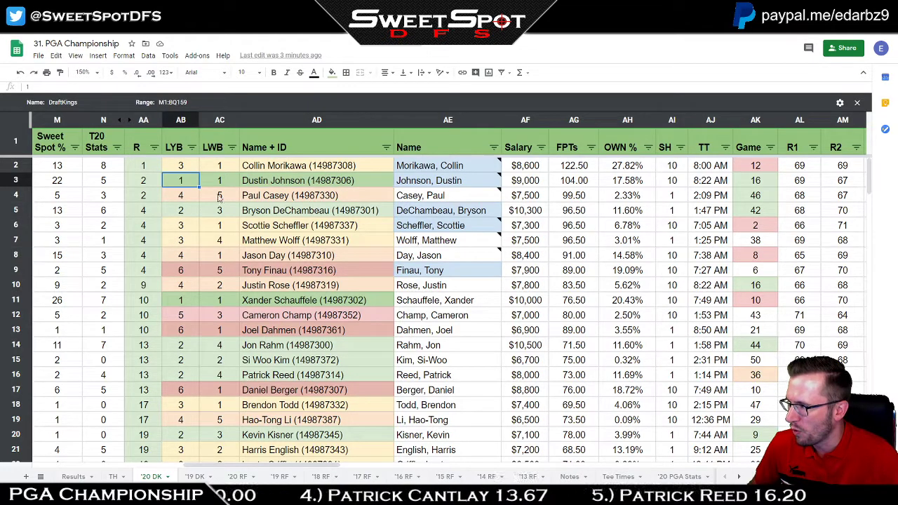
ctrl+click(179, 301)
ctrl+click(187, 212)
drag(187, 212, 184, 241)
ctrl+click(188, 166)
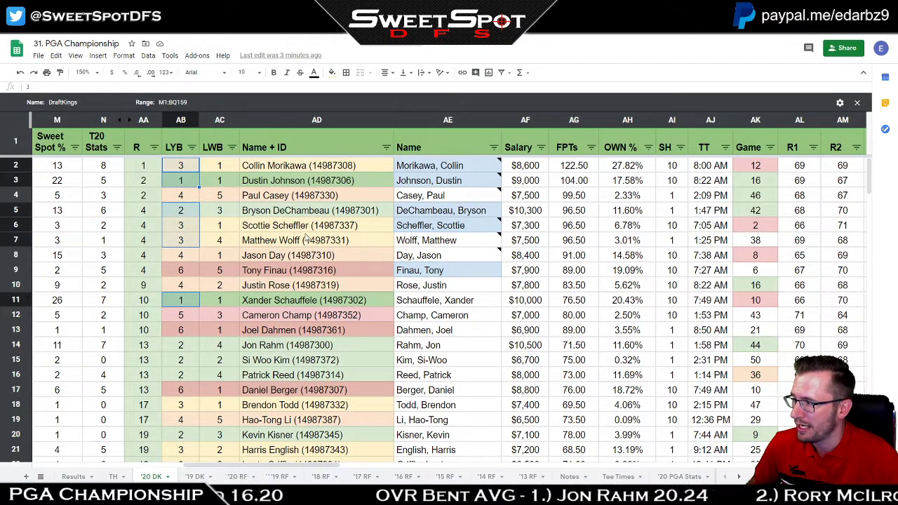
drag(320, 230, 321, 236)
ctrl+click(325, 163)
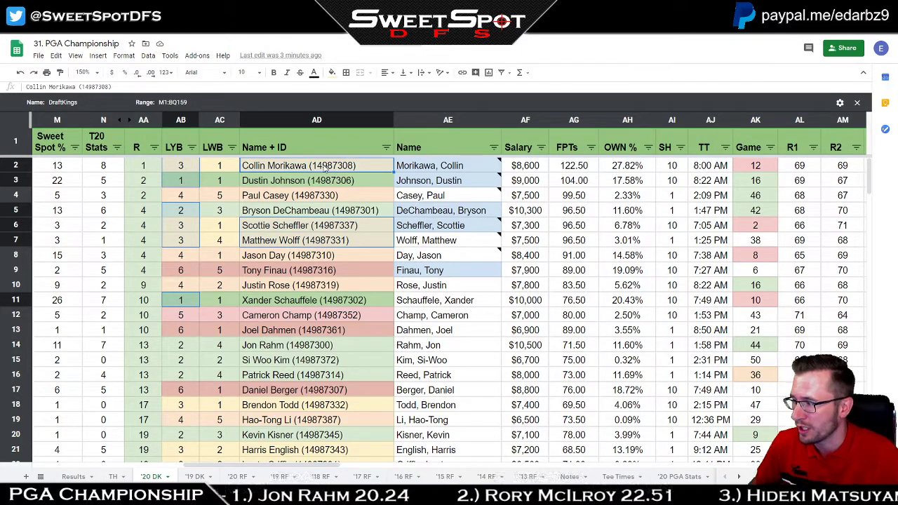
- Highlight LYB 3 golfers Brendon Todd, Harris English, Lanto Griffin, Brendan Steele and Victor Perez together
click(289, 407)
click(174, 410)
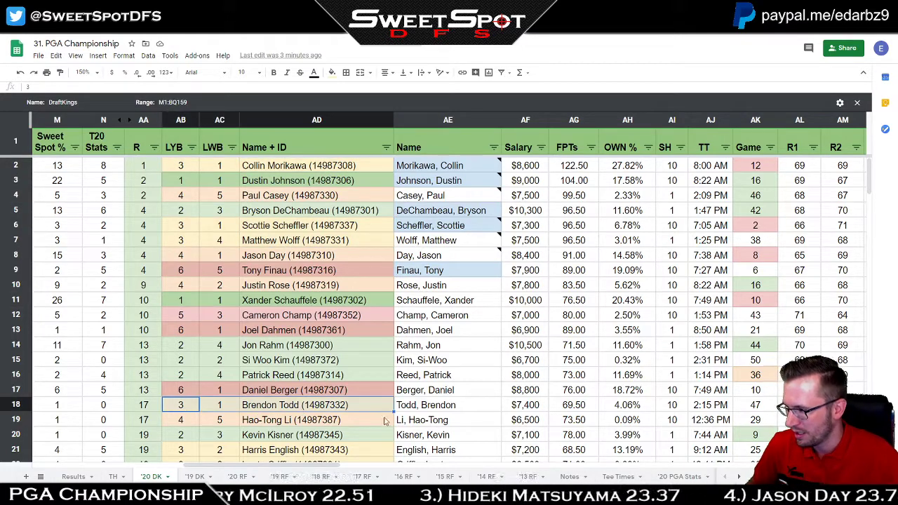
click(194, 450)
scroll(210, 407, down, 4)
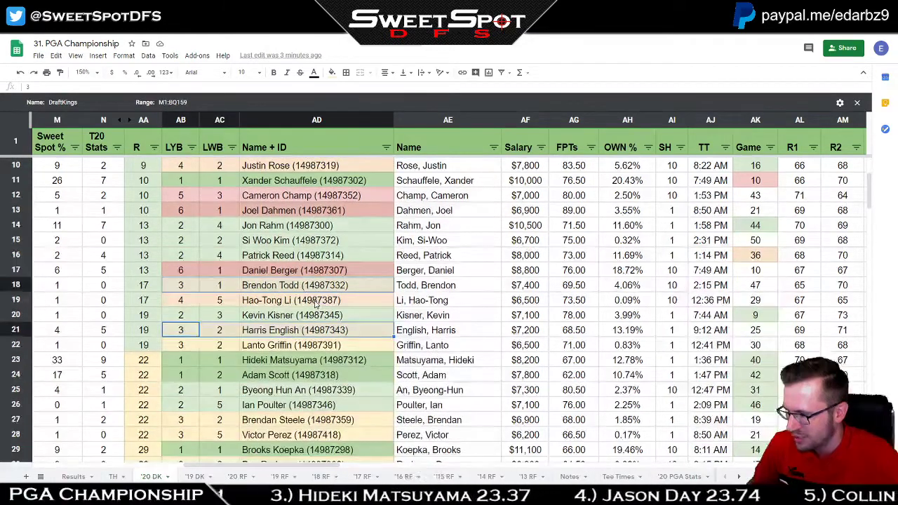
click(176, 351)
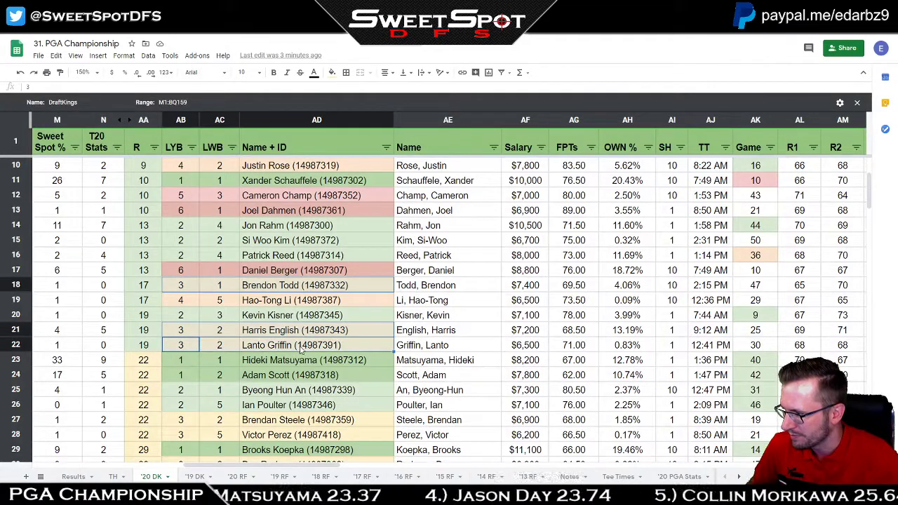
click(184, 419)
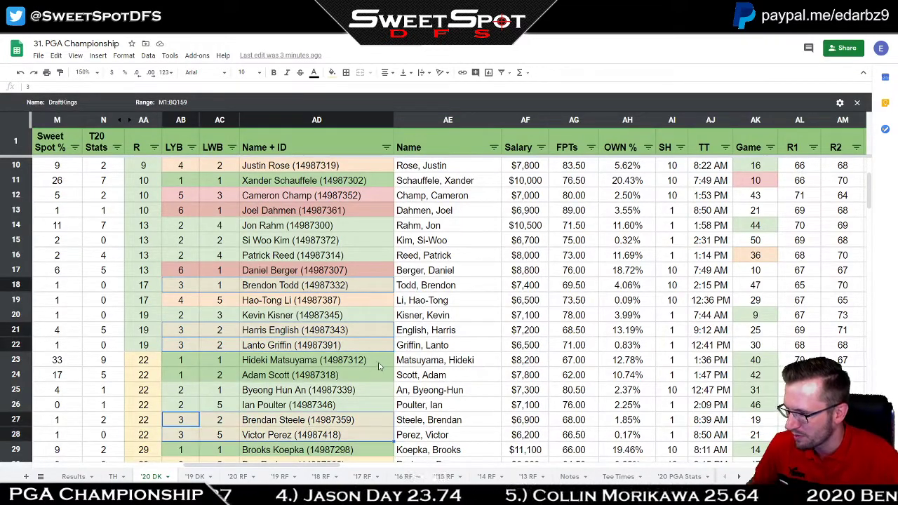
- Highlight the LYB 3 top finishers Morikawa, Scheffler and Wolff, and review all the Name + ID entries in rows 2 through 10
scroll(379, 366, up, 4)
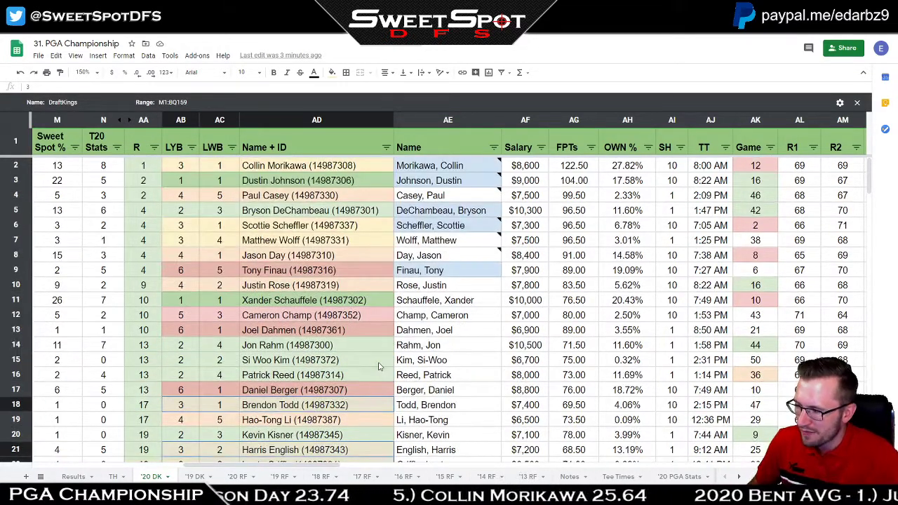
click(293, 231)
click(313, 166)
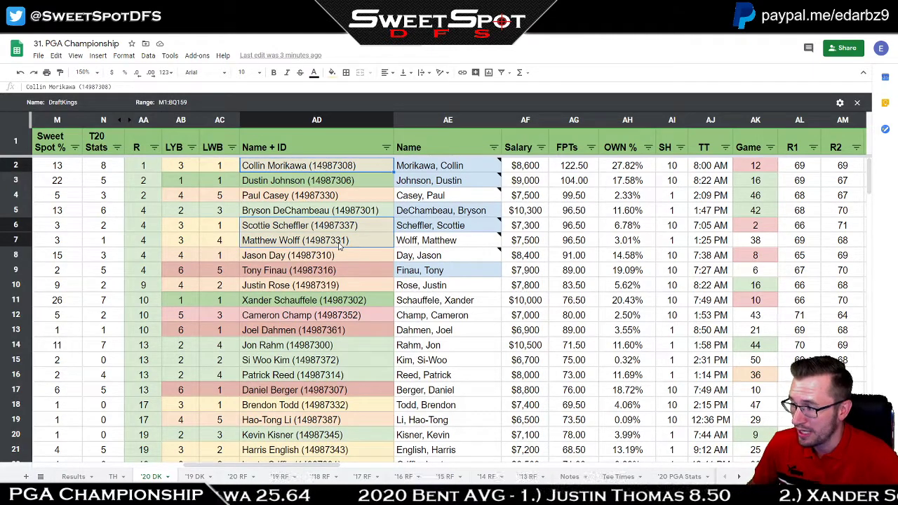
drag(307, 169, 310, 294)
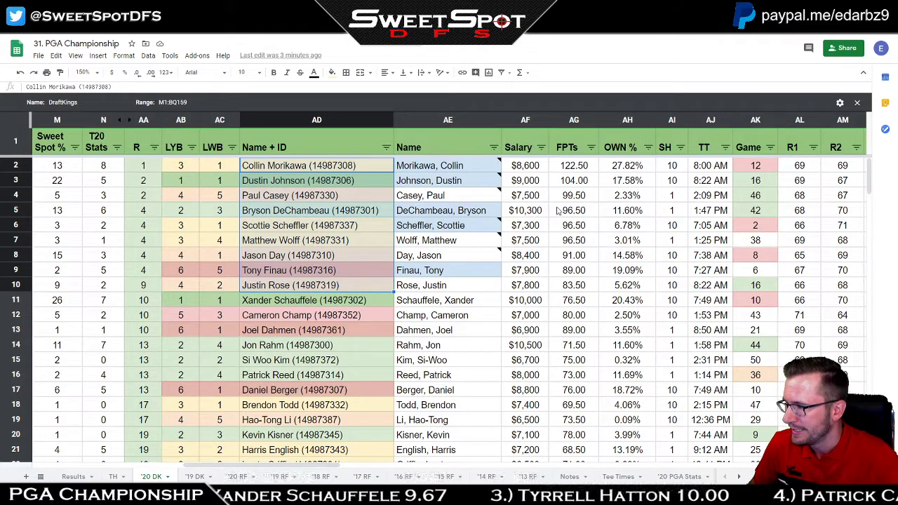
- Hide the FPTs and OWN % columns (AG and AH) on the '20 DK sheet
click(615, 229)
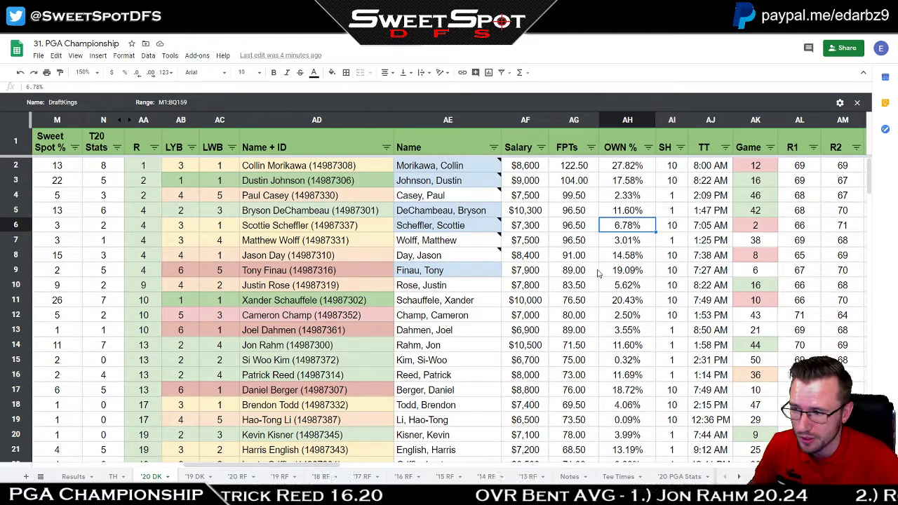
click(588, 120)
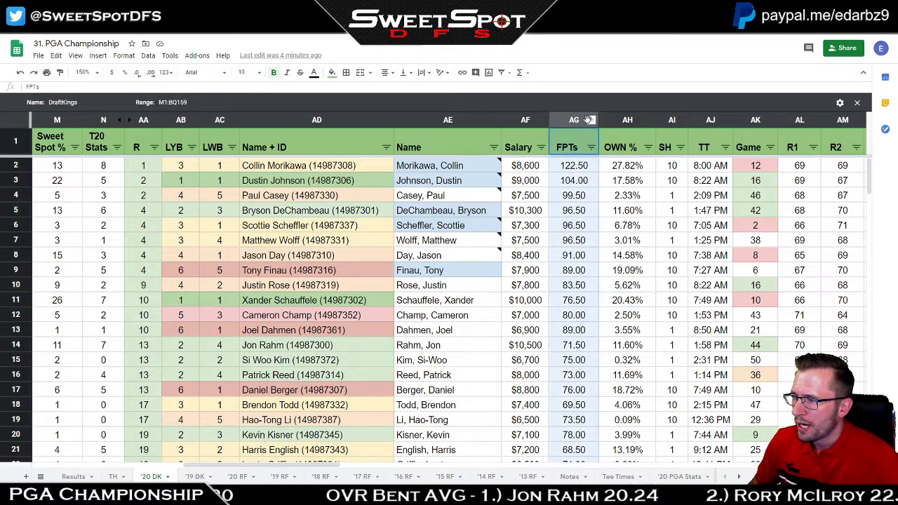
drag(588, 120, 622, 120)
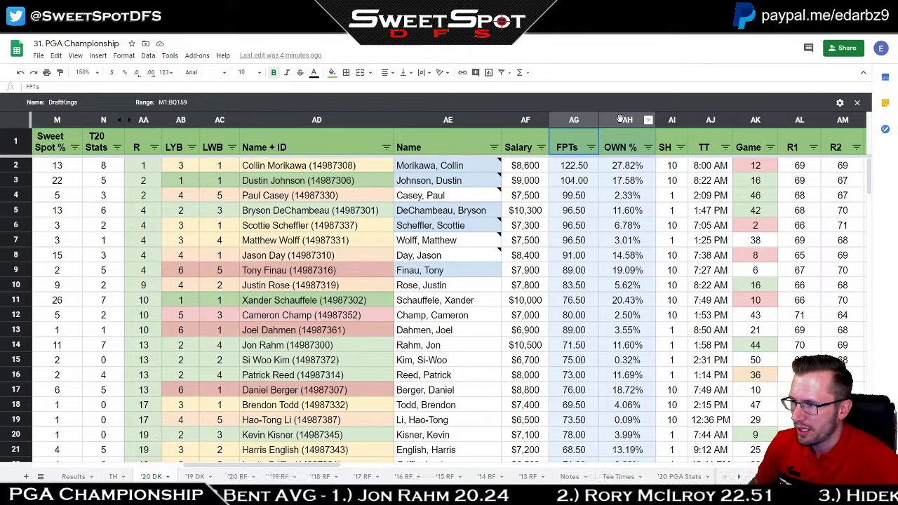
right_click(622, 120)
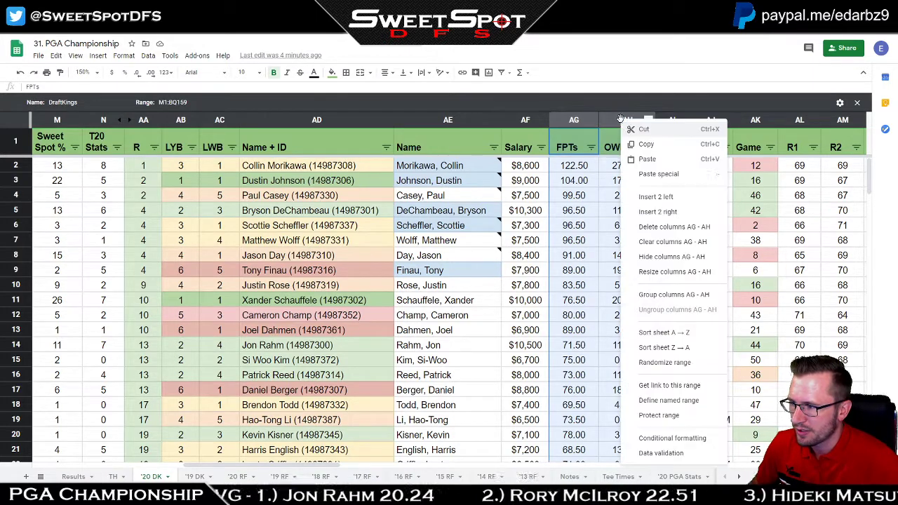
click(652, 259)
click(771, 225)
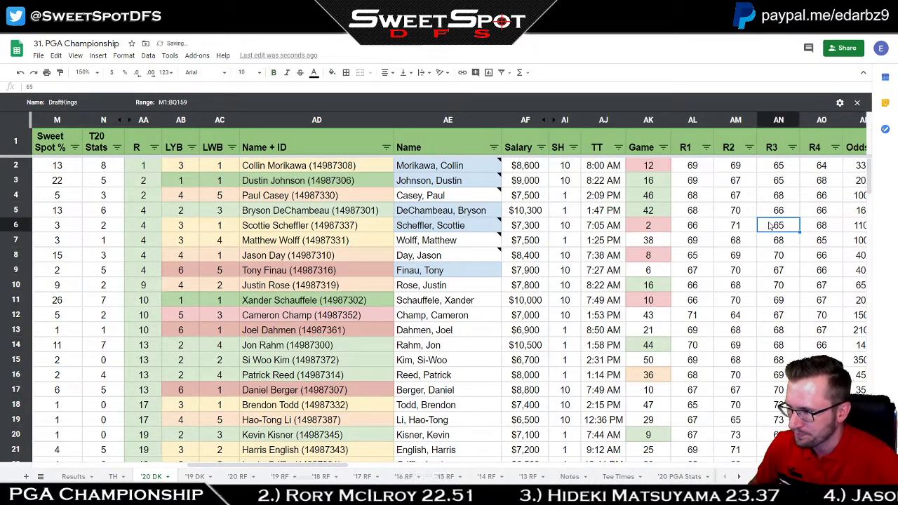
- Hide the R1 through R4 round score columns (AL to AO) beside the Game column
click(660, 166)
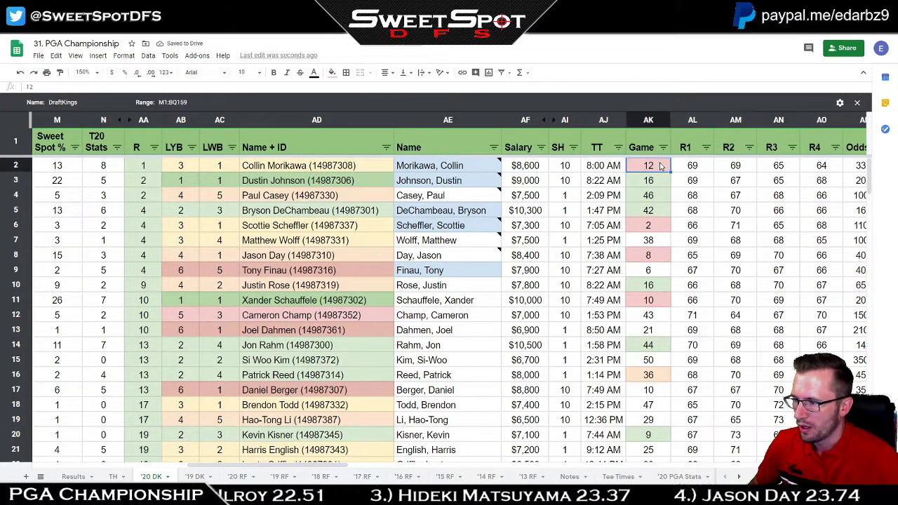
drag(706, 120, 821, 121)
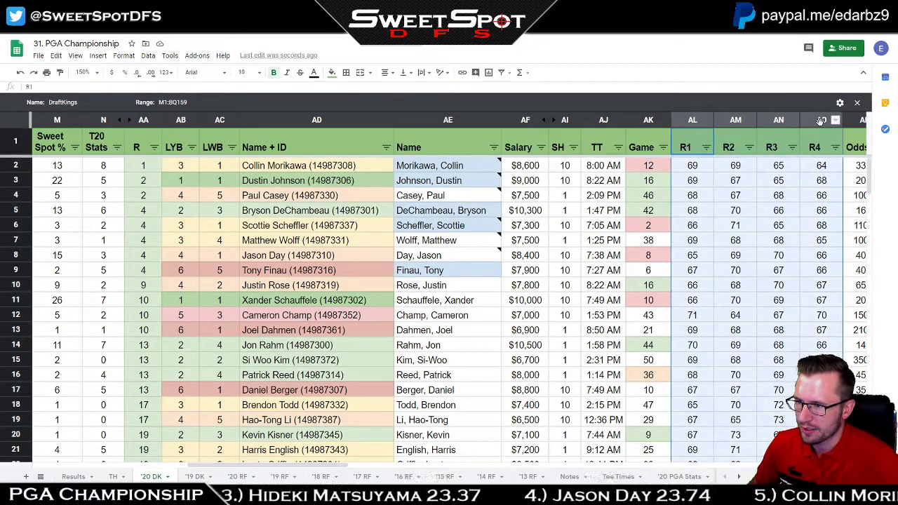
right_click(822, 120)
click(754, 263)
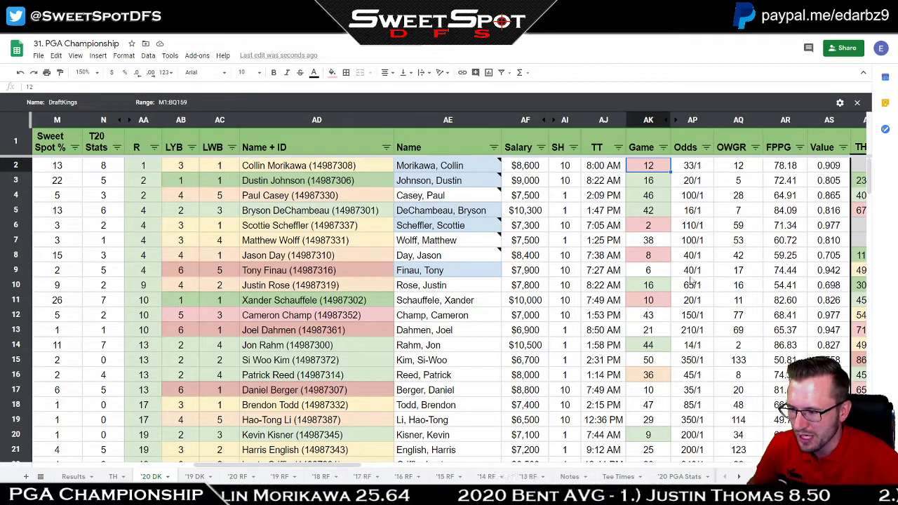
- Compare the Game values of Morikawa, Scheffler, Day, Schauffele and Berger, keeping only Morikawa, Scheffler and Day highlighted
click(650, 225)
ctrl+click(655, 258)
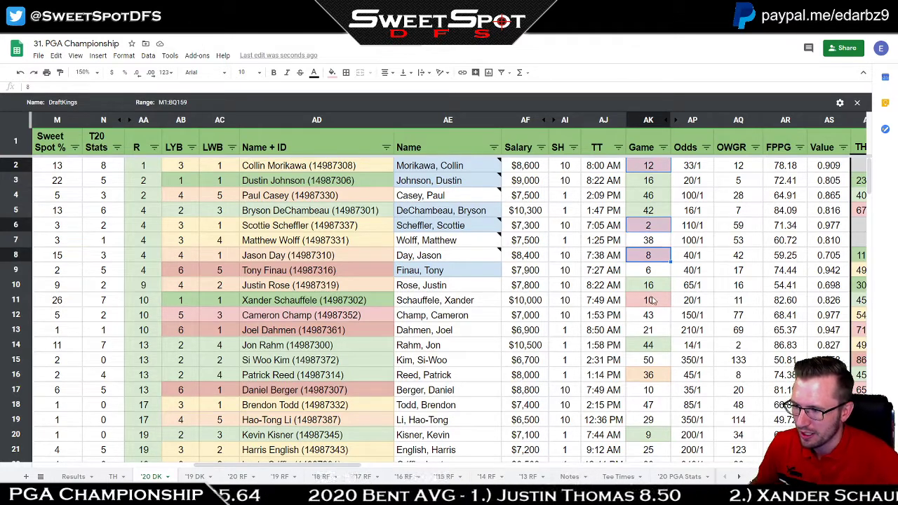
ctrl+click(655, 302)
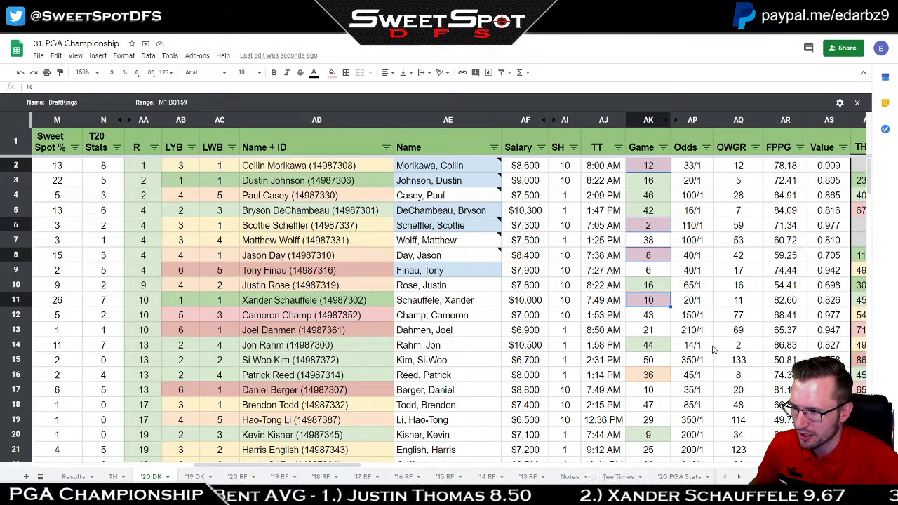
ctrl+click(650, 302)
ctrl+click(647, 391)
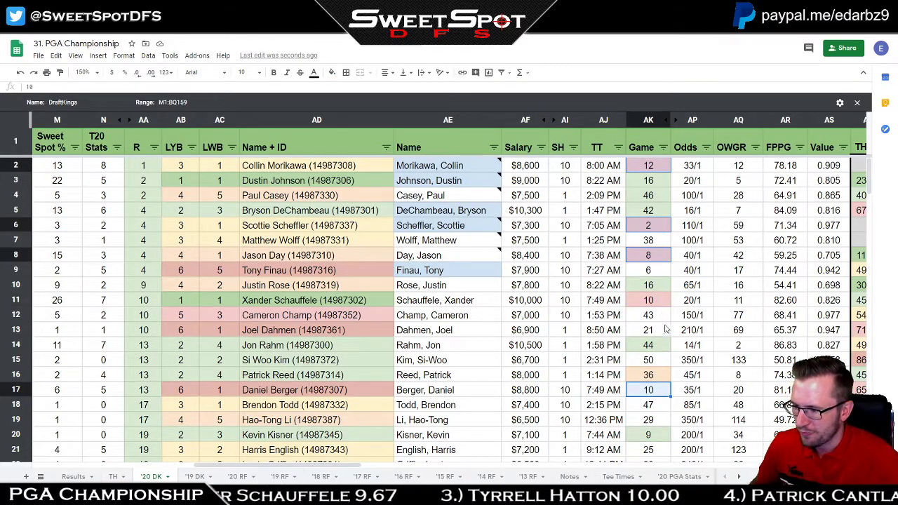
ctrl+click(653, 392)
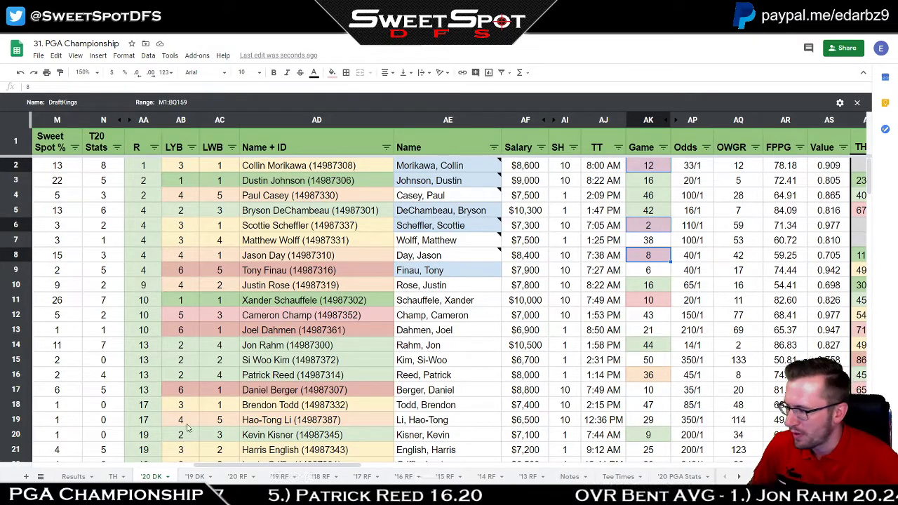
scroll(218, 388, down, 1)
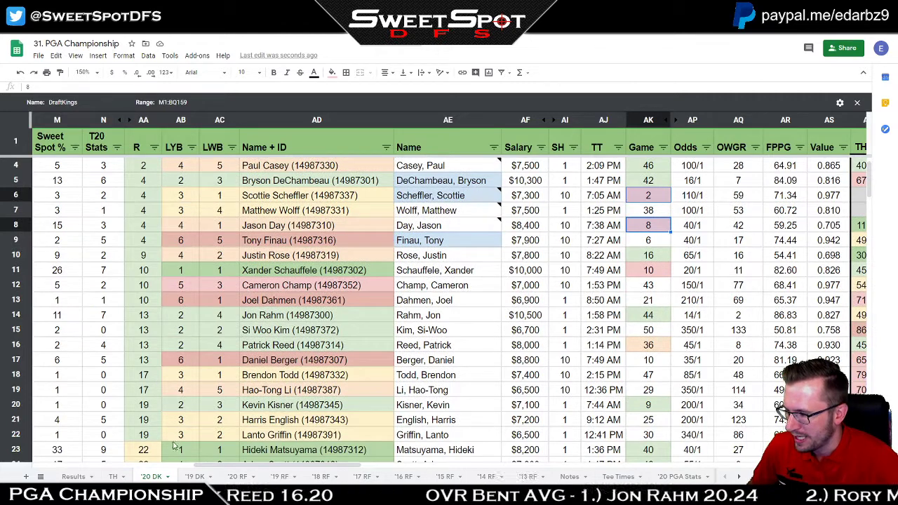
scroll(424, 301, up, 1)
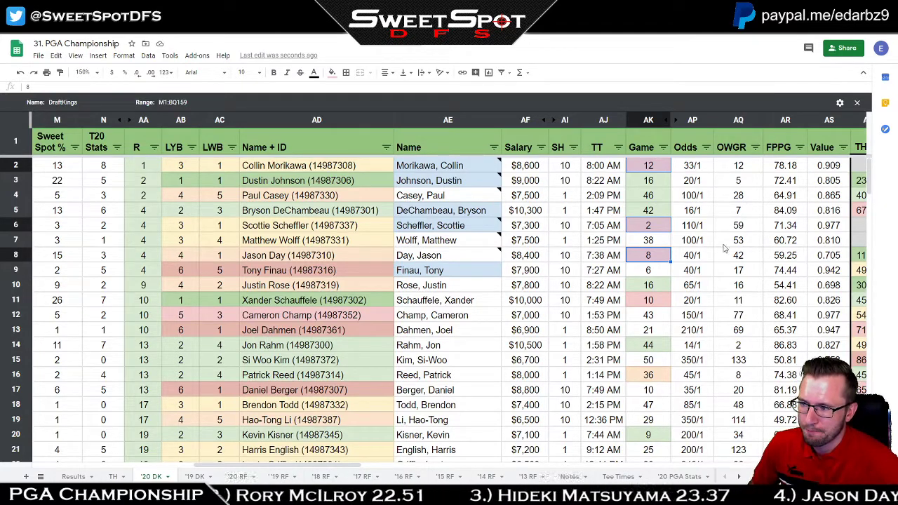
- Highlight the Game values of Dustin Johnson and Justin Rose together
click(748, 225)
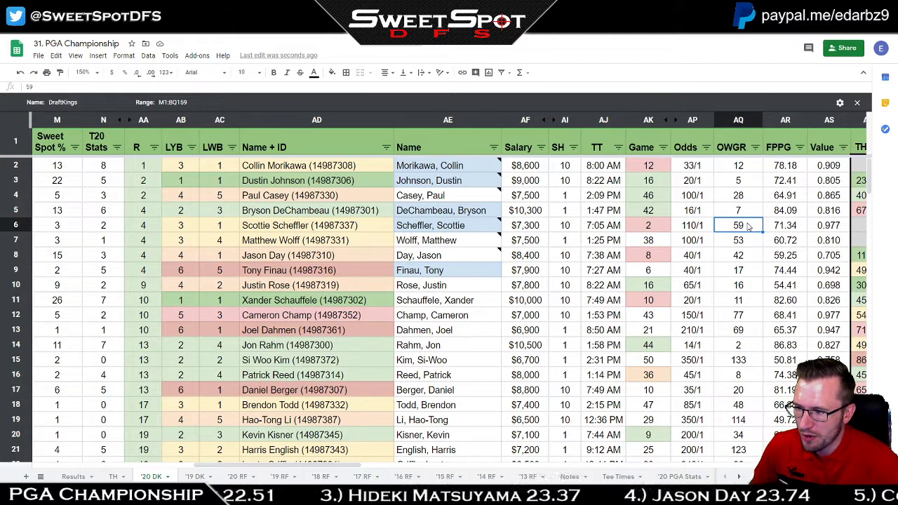
click(653, 181)
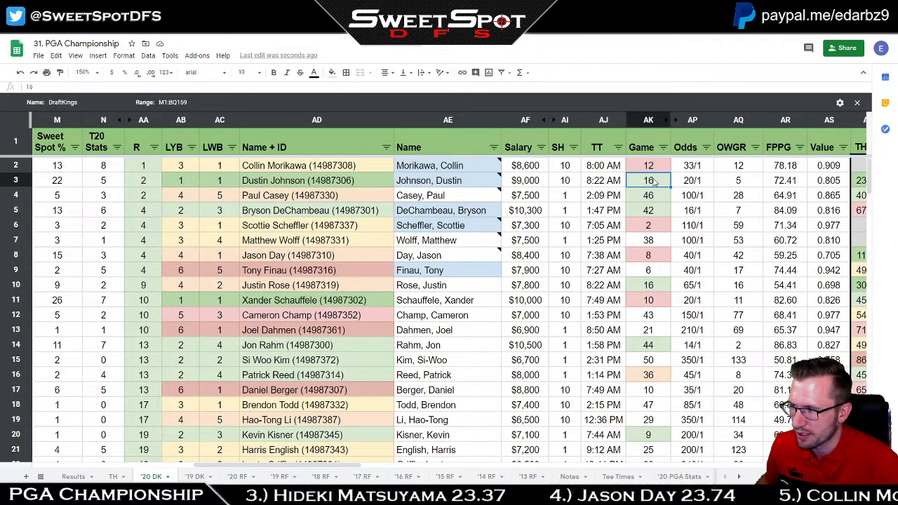
click(653, 286)
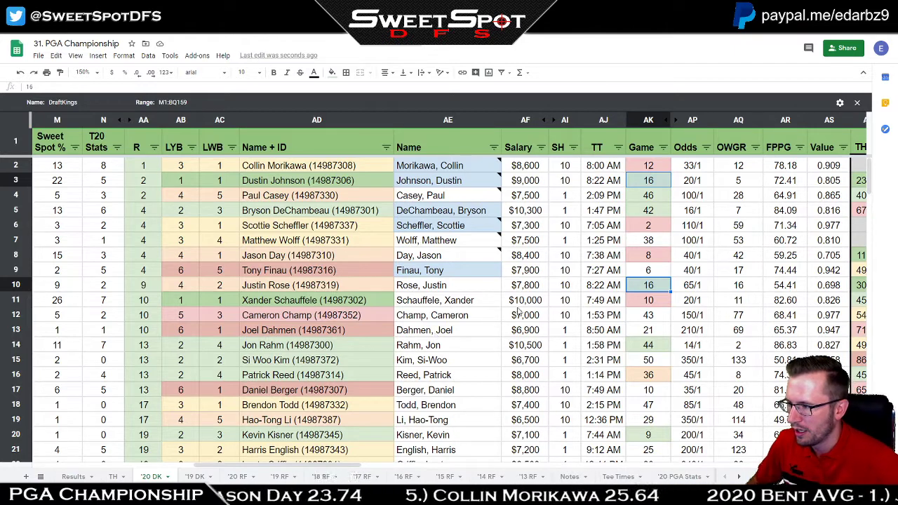
- Highlight the salaries of Justin Rose, Jason Day, Scottie Scheffler, Collin Morikawa and Dustin Johnson together
click(528, 288)
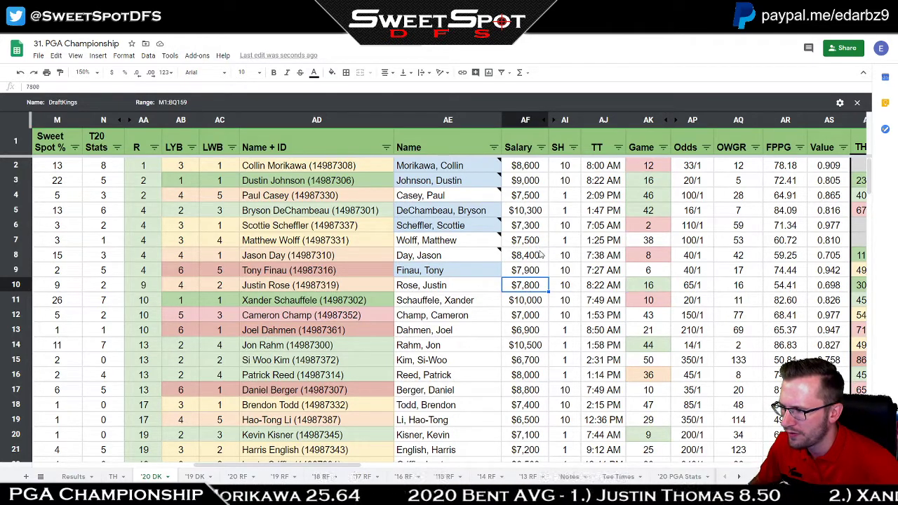
ctrl+click(535, 257)
ctrl+click(532, 226)
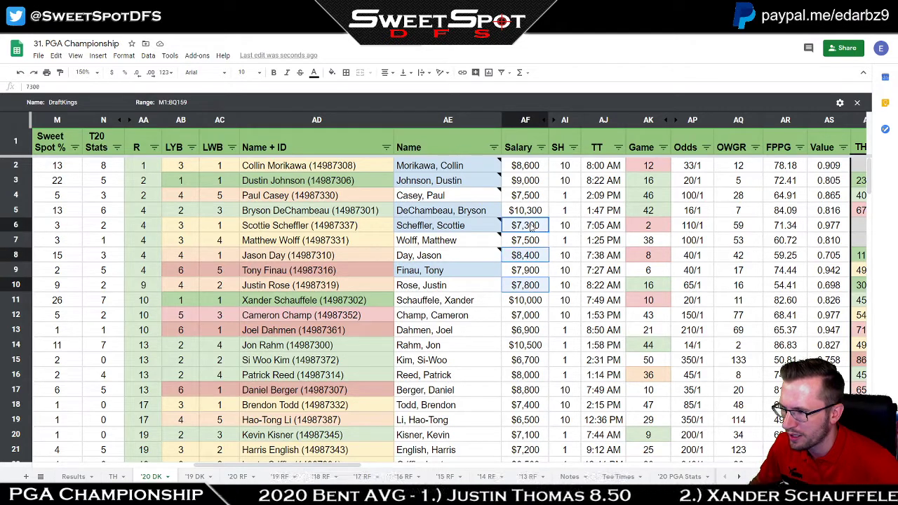
ctrl+click(531, 167)
ctrl+click(534, 183)
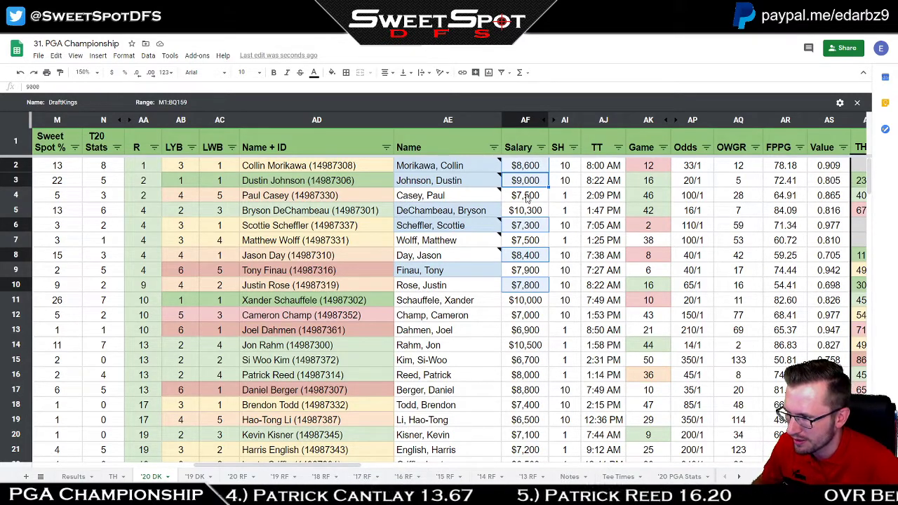
- Add Wolff's salary to the selected salaries and unhide the FPTs and OWN % columns beside the Salary column
ctrl+click(534, 241)
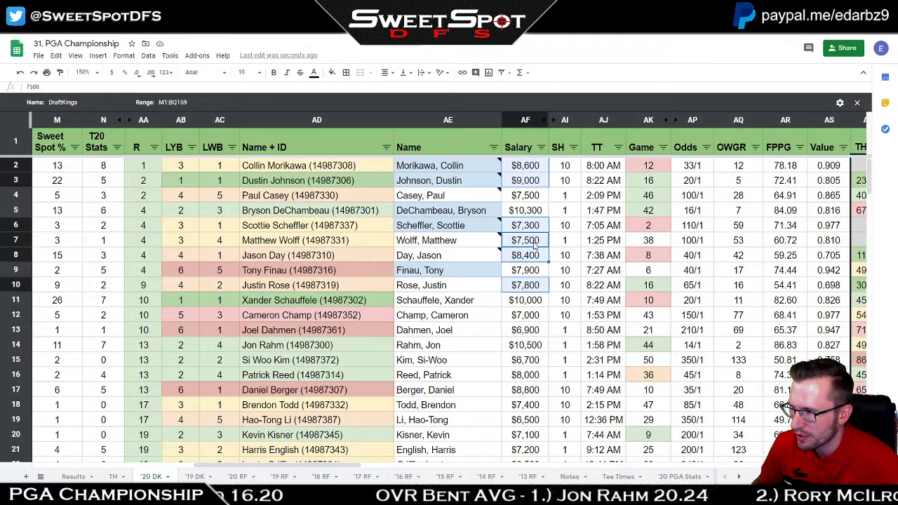
click(555, 120)
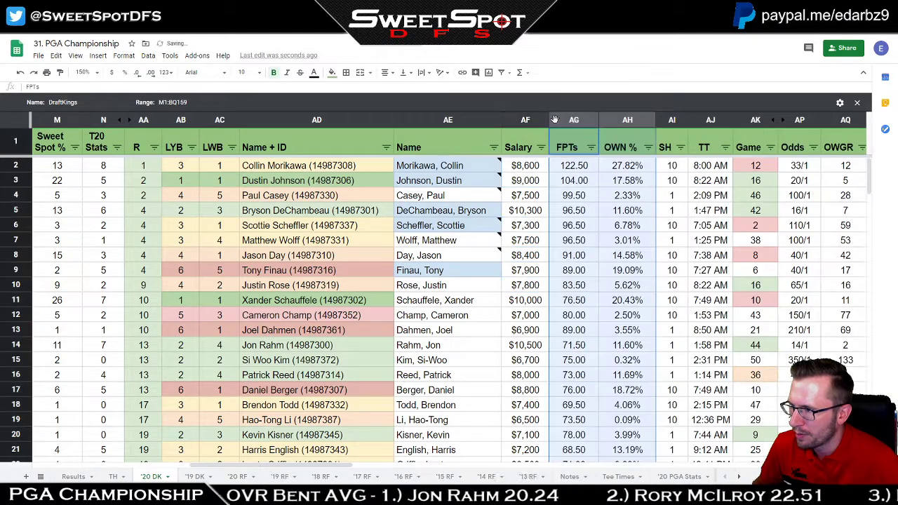
- Select the FPTs values of Morikawa, Johnson, Scheffler, Day, Schauffele and Rose together
click(581, 167)
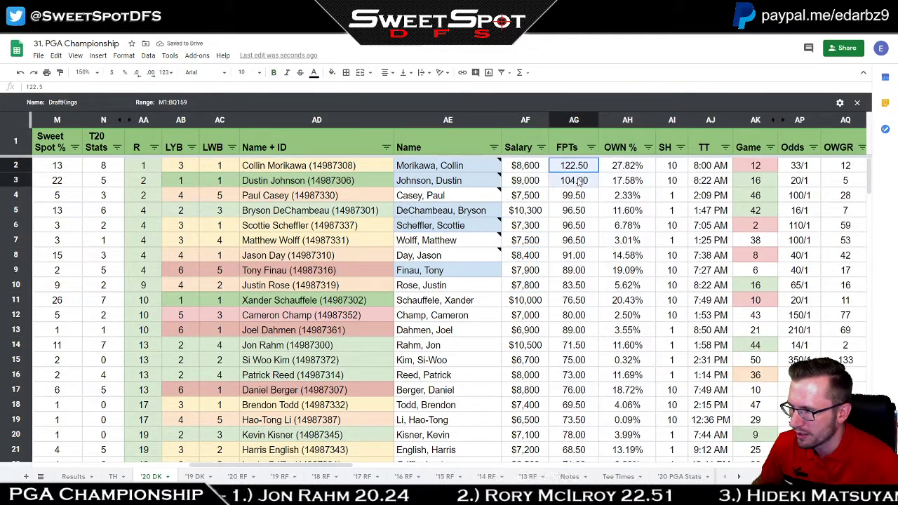
shift+click(580, 181)
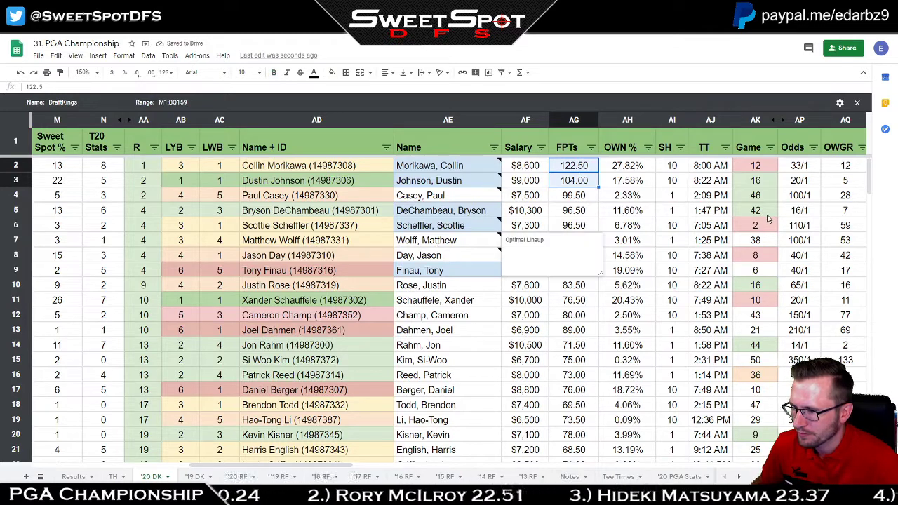
ctrl+click(591, 226)
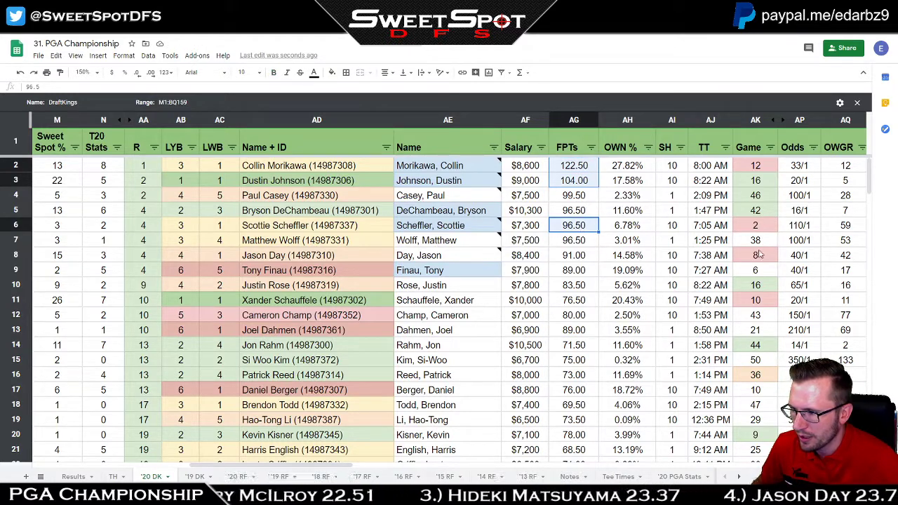
ctrl+click(572, 257)
ctrl+click(574, 303)
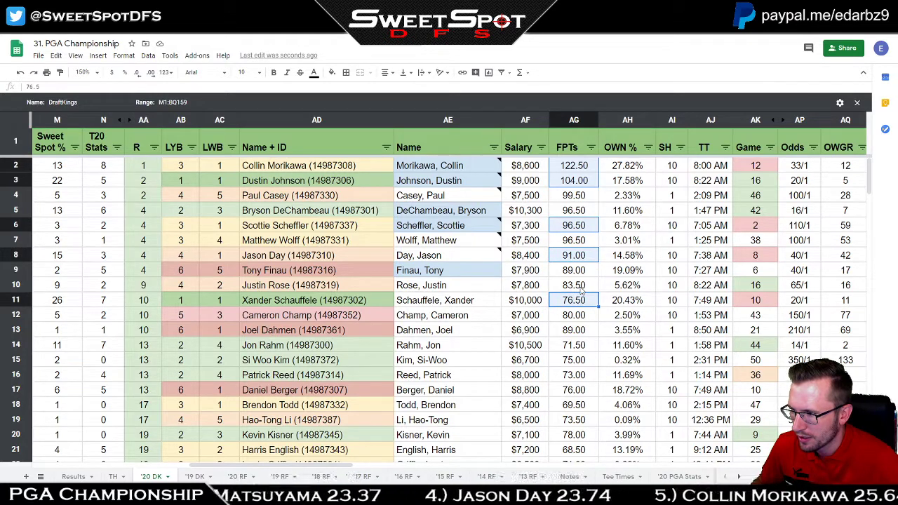
ctrl+click(581, 290)
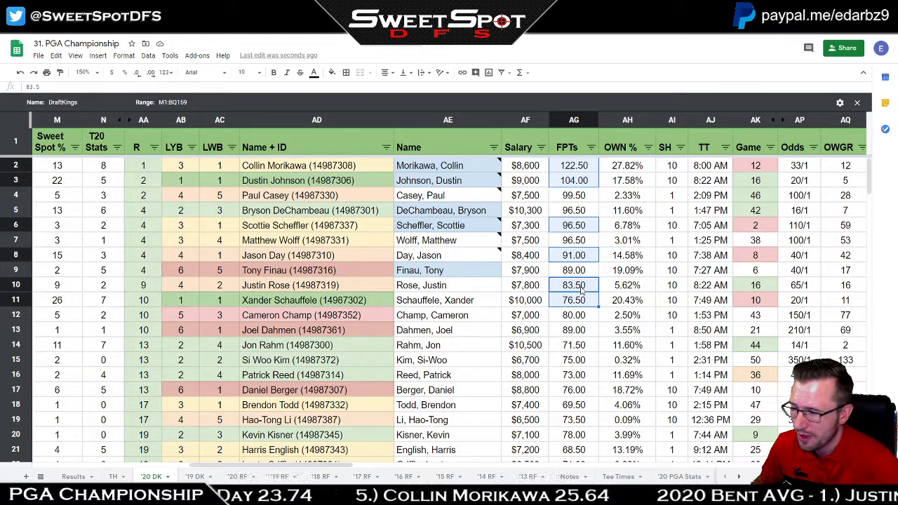
- Check the winning lineup's total points note on the '20 RF sheet, and replace Schauffele with DeChambeau in the '20 DK FPTs selection
click(237, 477)
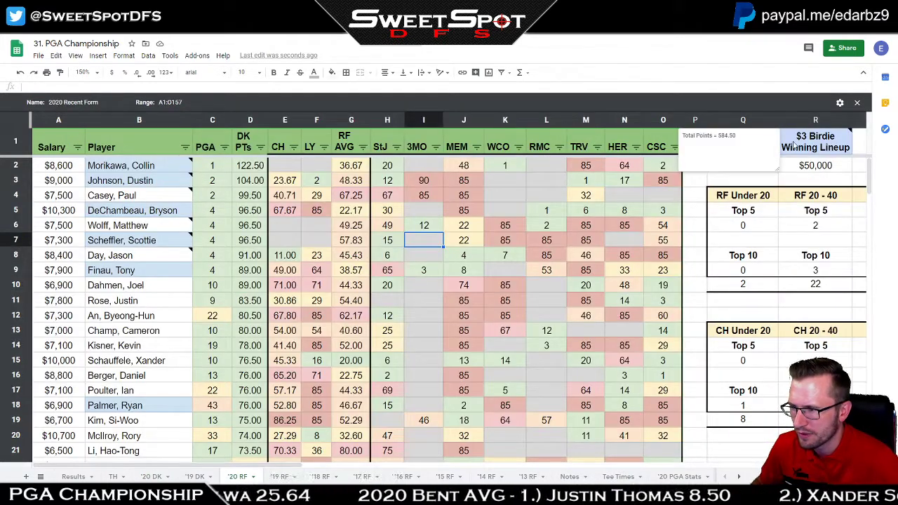
click(156, 477)
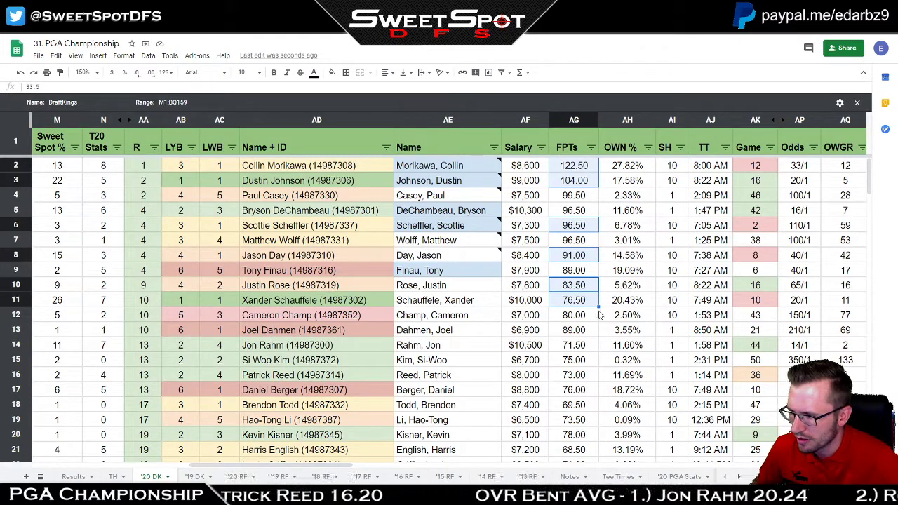
ctrl+click(581, 304)
ctrl+click(583, 214)
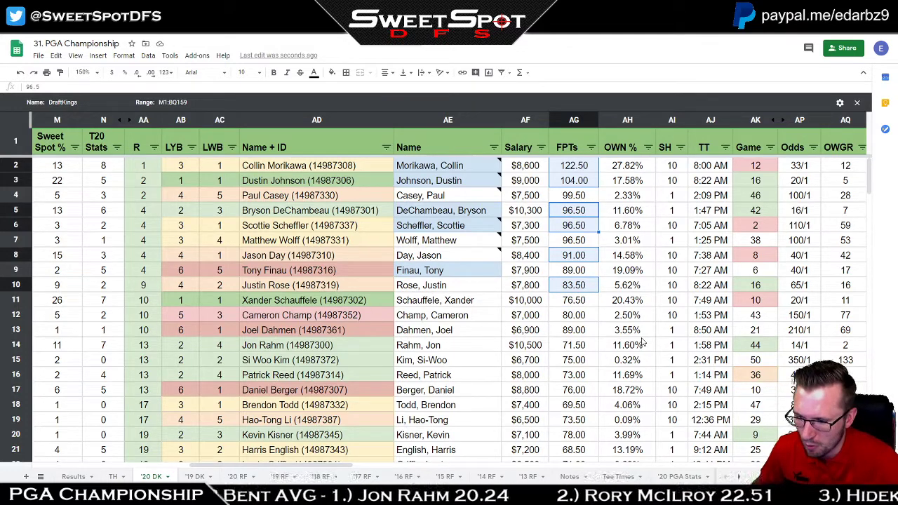
- Select the salaries of Rose, Day, Scheffler, DeChambeau, Morikawa and Johnson together
click(522, 288)
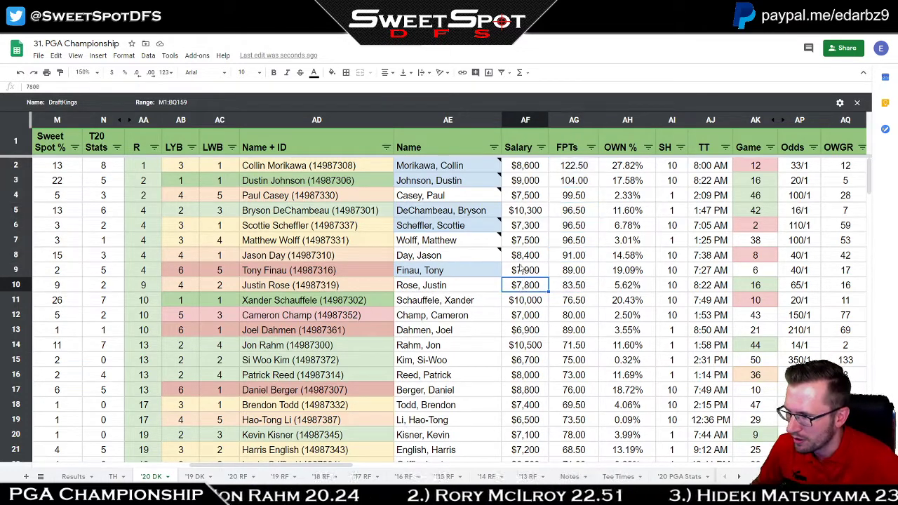
ctrl+click(525, 255)
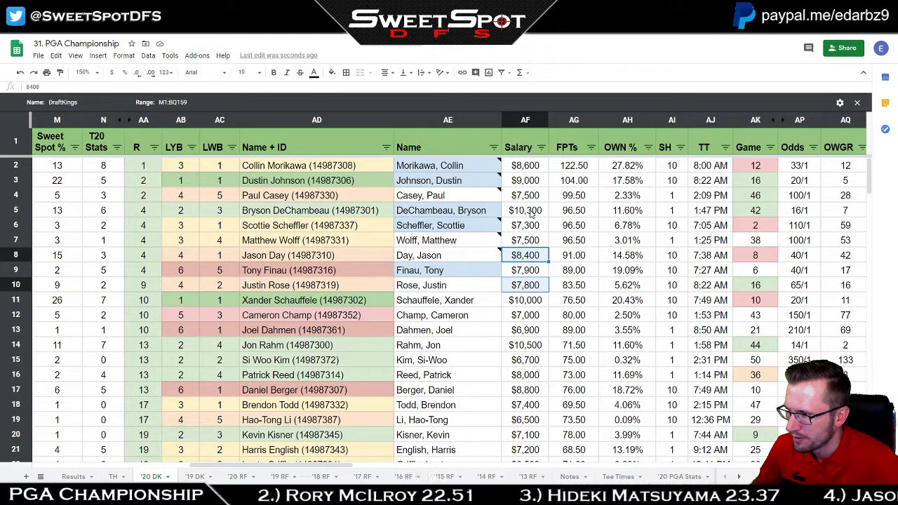
ctrl+drag(532, 226, 528, 170)
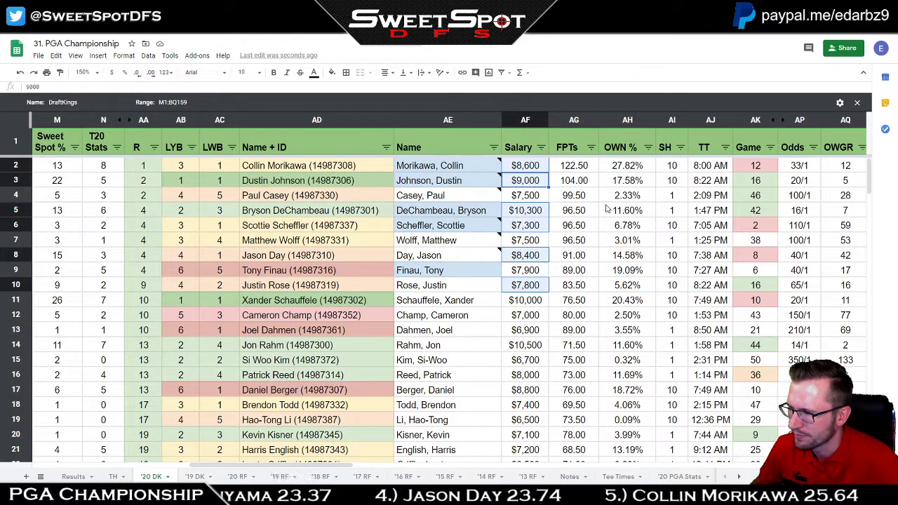
- Examine Casey's start hole and the green Game values, matching the pairs Johnson and Rose, DeChambeau and Scott, and Casey and Poulter
click(679, 202)
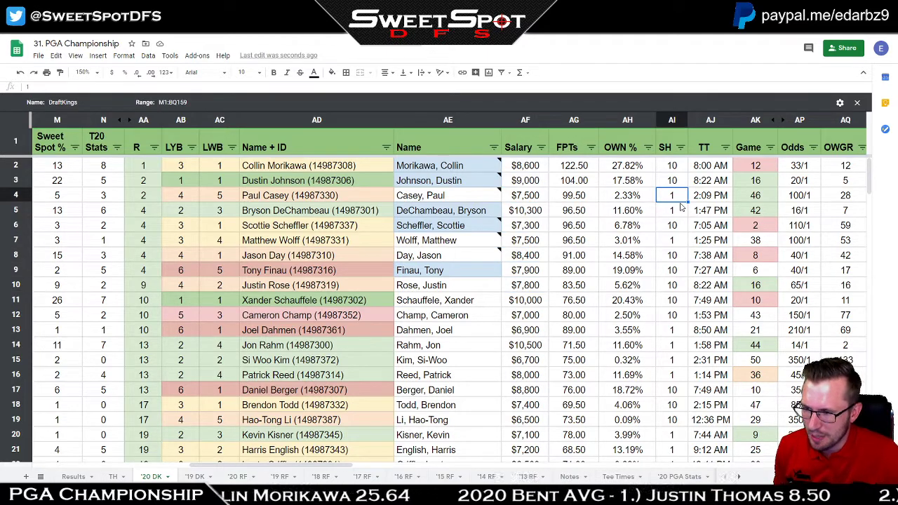
click(764, 198)
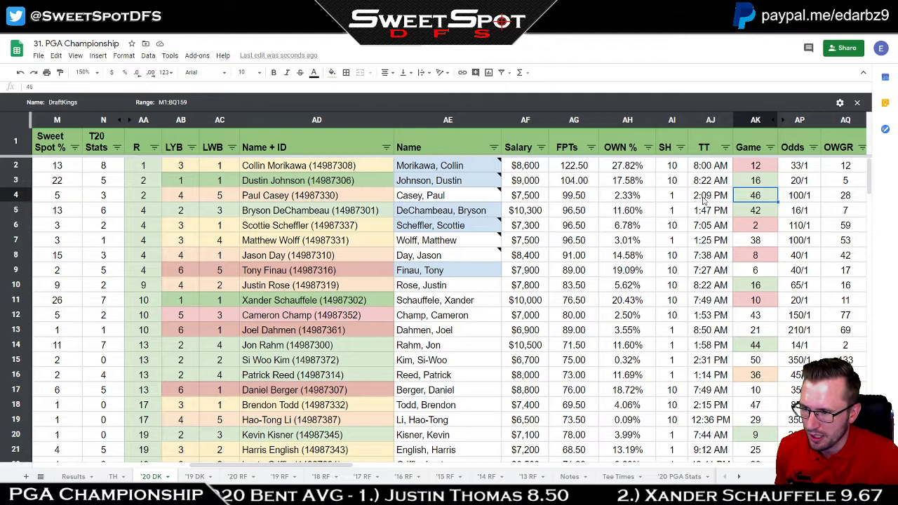
click(766, 180)
click(756, 285)
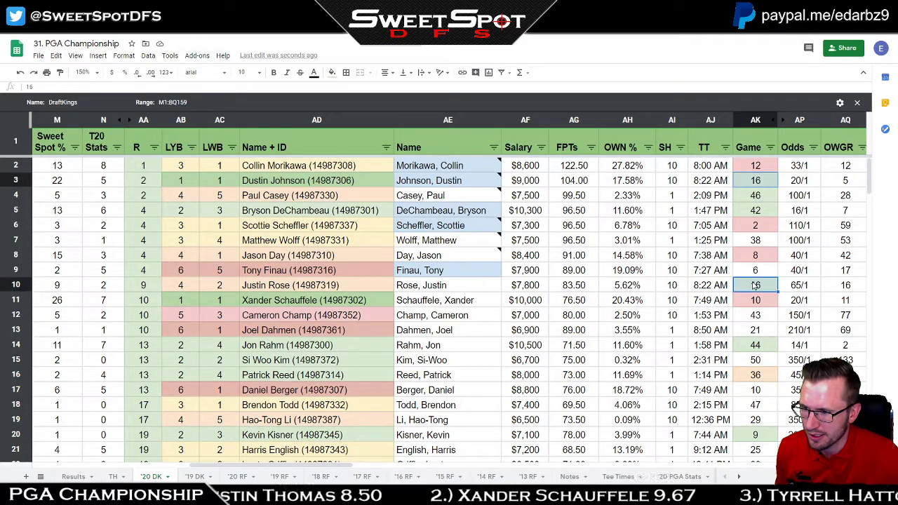
scroll(755, 288, down, 2)
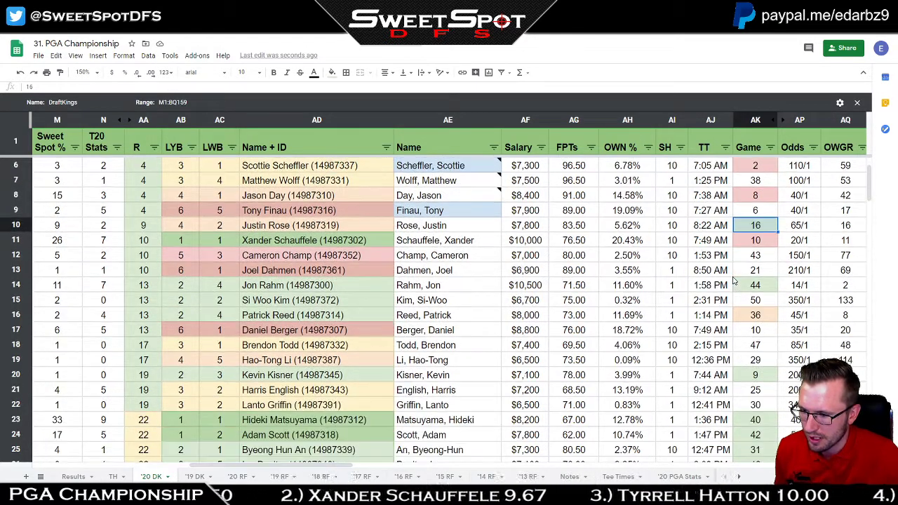
scroll(699, 352, up, 2)
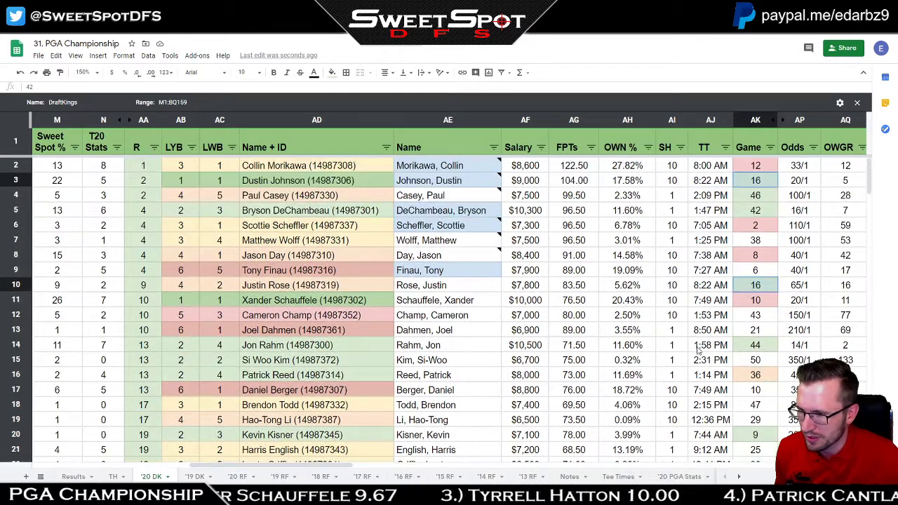
scroll(691, 269, down, 3)
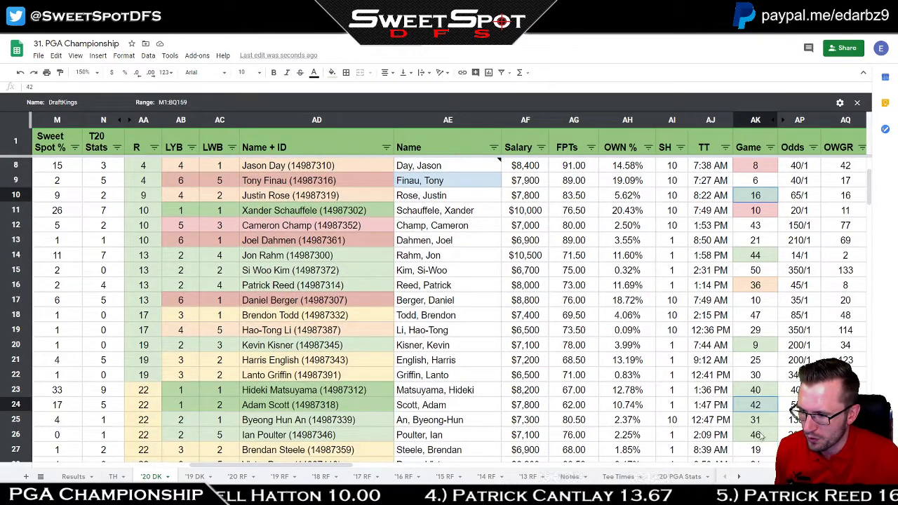
scroll(737, 339, up, 3)
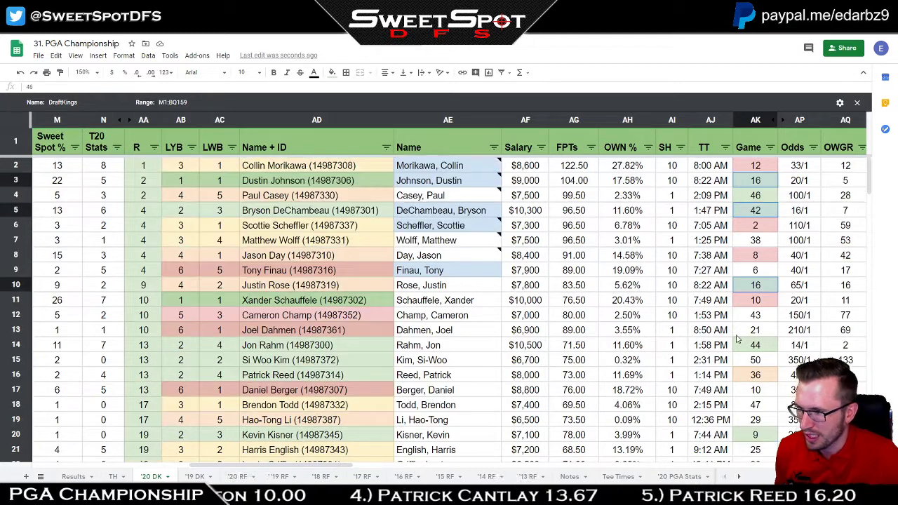
click(761, 197)
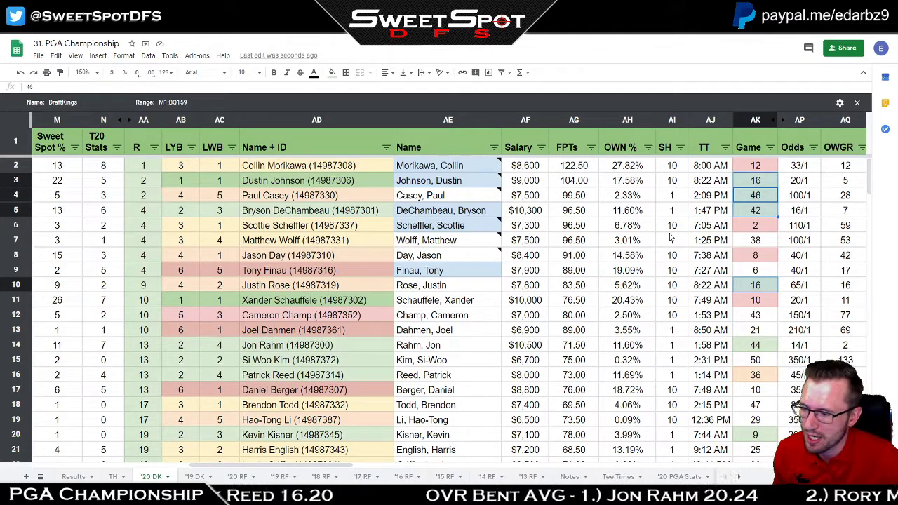
scroll(595, 258, down, 4)
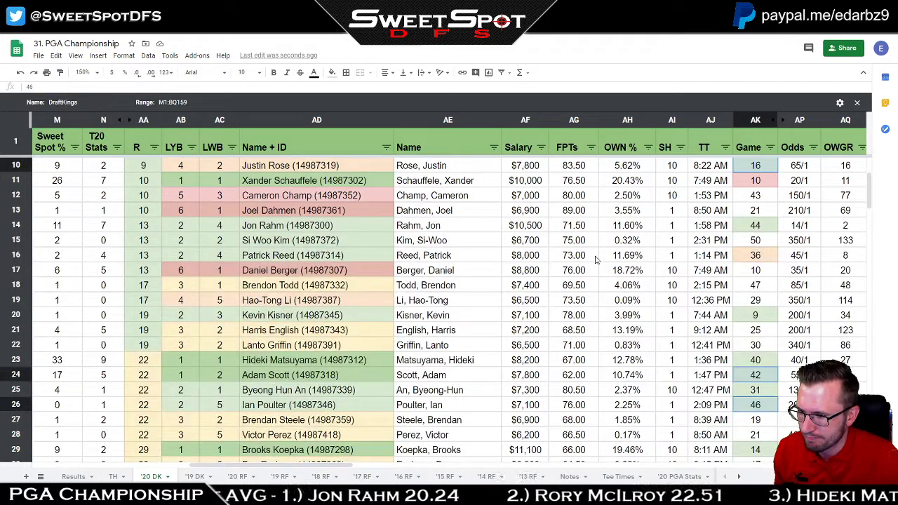
scroll(596, 260, up, 4)
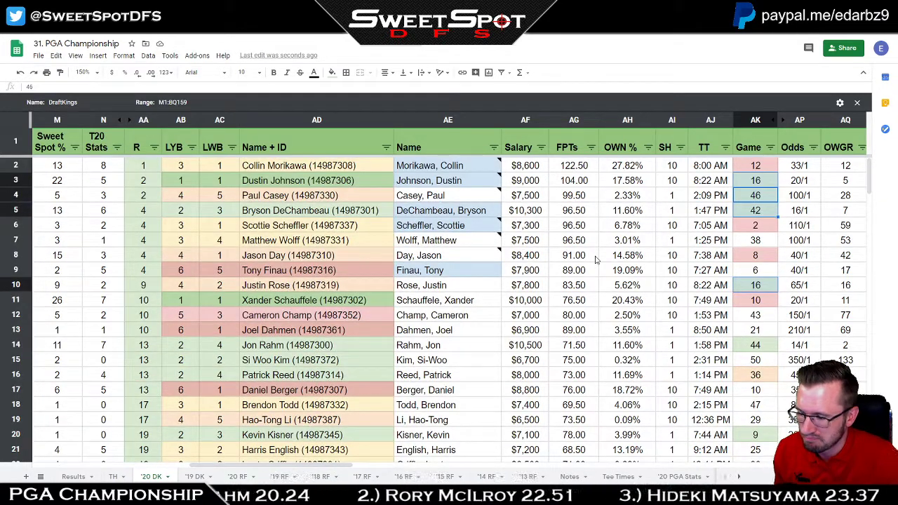
- Check Wolff's ownership and select the red Game values of Morikawa, Scheffler, Day and Schauffele
click(649, 240)
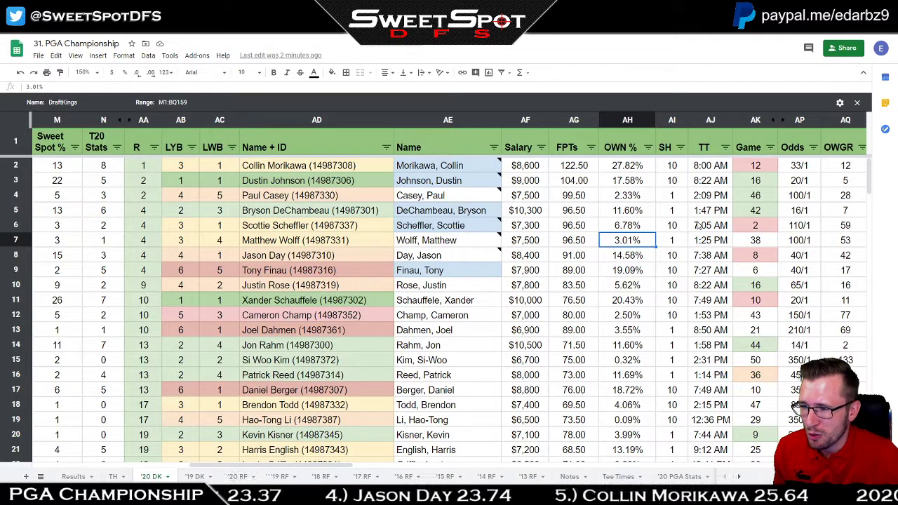
drag(745, 175, 762, 230)
ctrl+click(743, 258)
ctrl+click(770, 302)
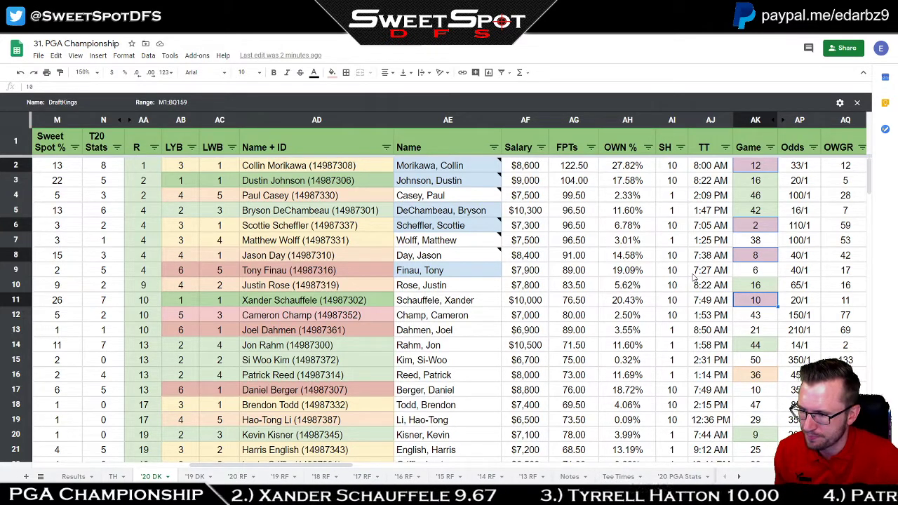
click(673, 215)
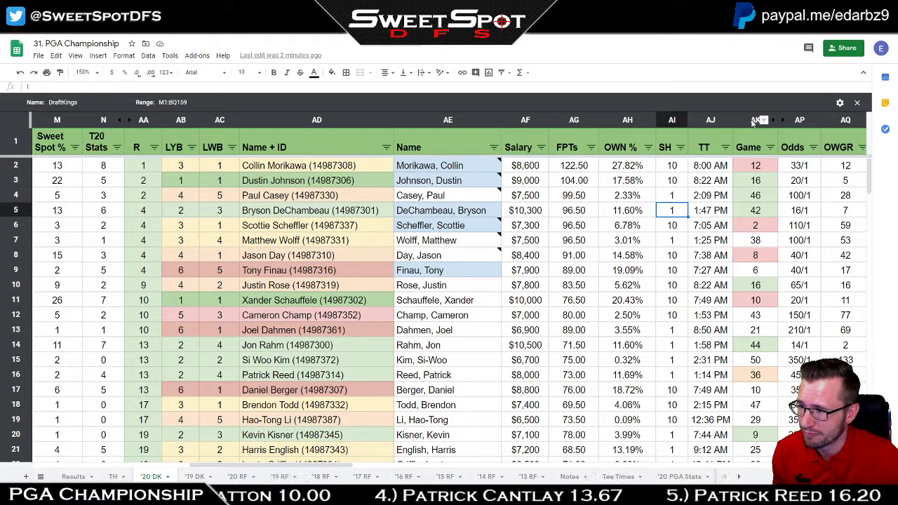
drag(754, 122, 574, 121)
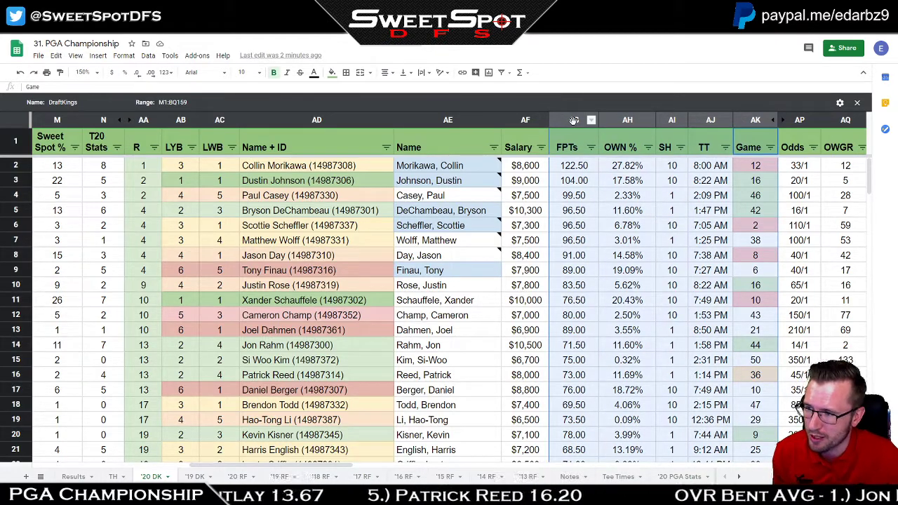
right_click(574, 121)
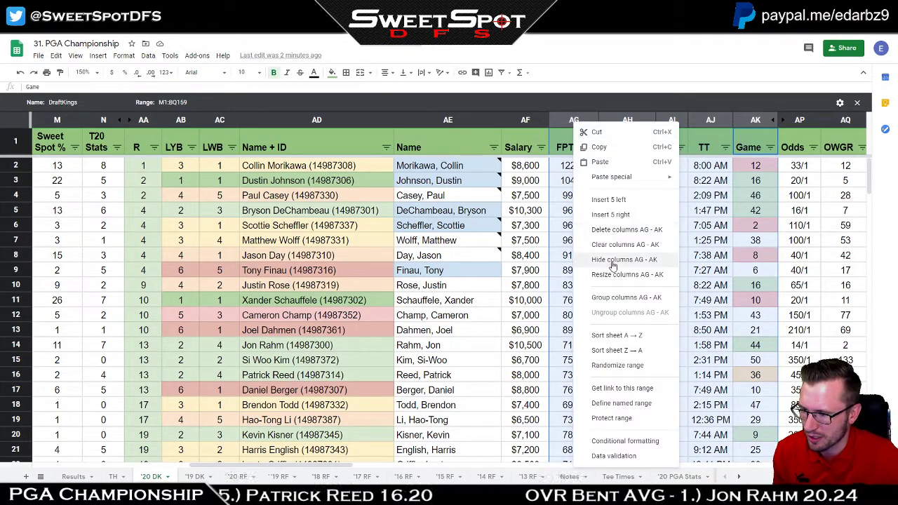
click(727, 226)
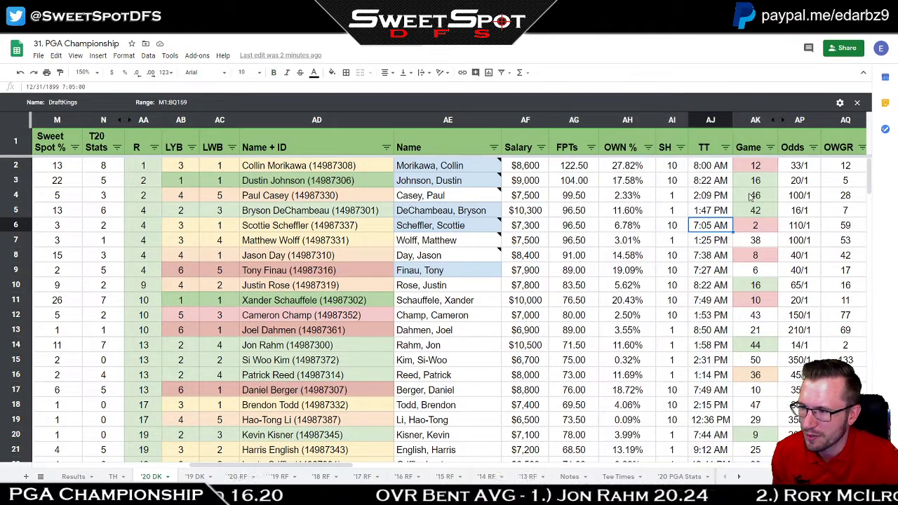
- Select the matching Game values of Johnson and Rose for comparison
click(771, 184)
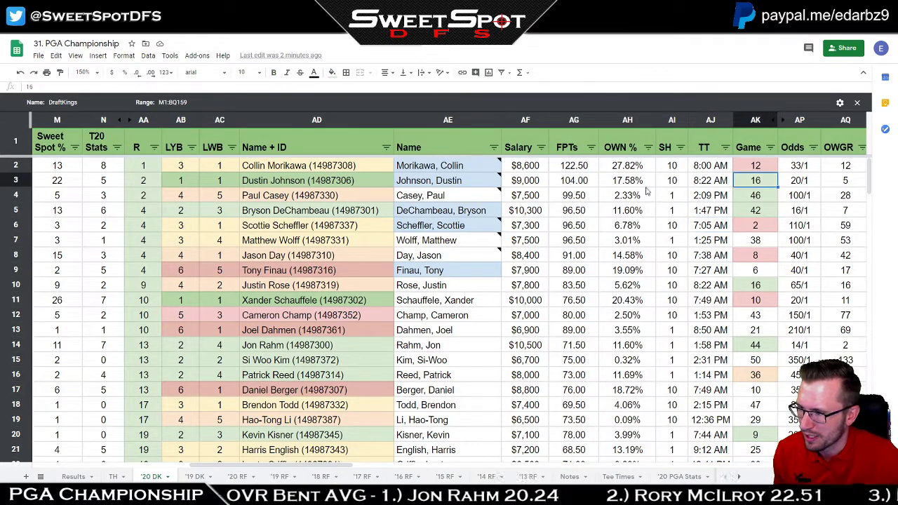
click(775, 283)
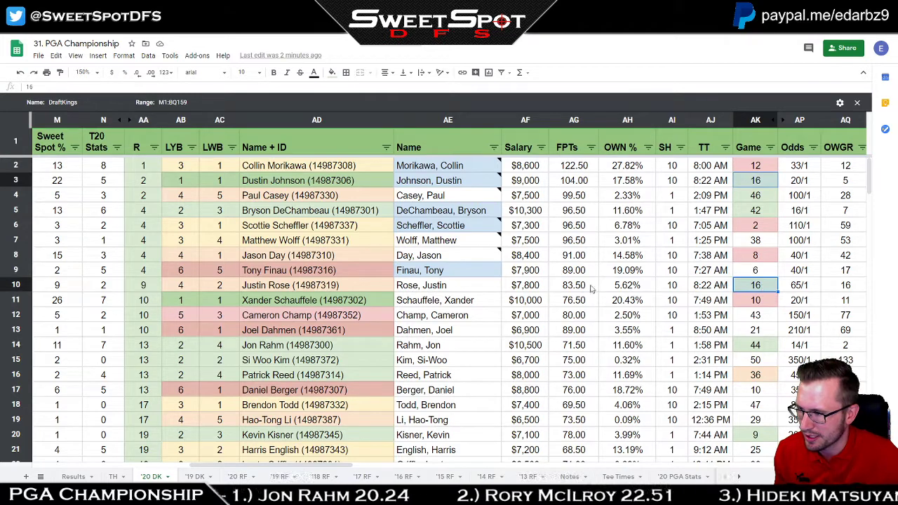
- Select the salaries of Rose, Johnson, Morikawa, Casey, Day and Wolff together
click(544, 286)
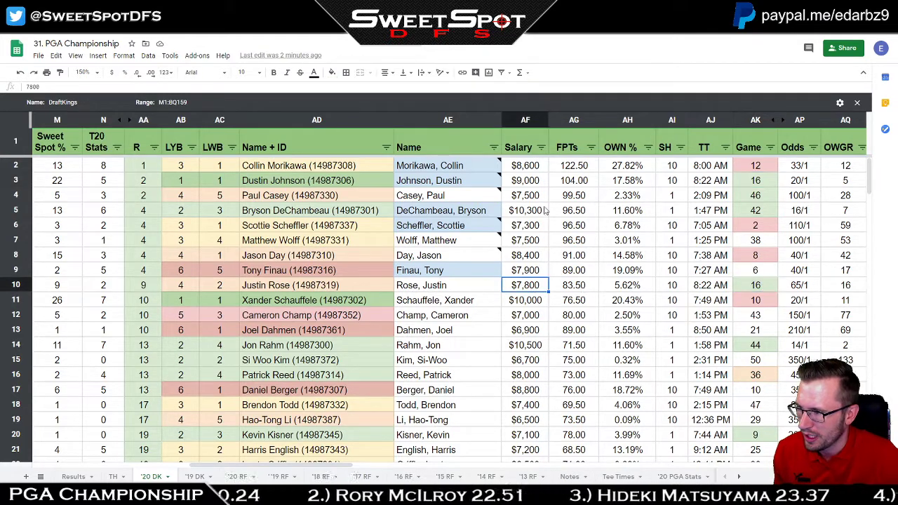
ctrl+click(530, 183)
ctrl+click(532, 167)
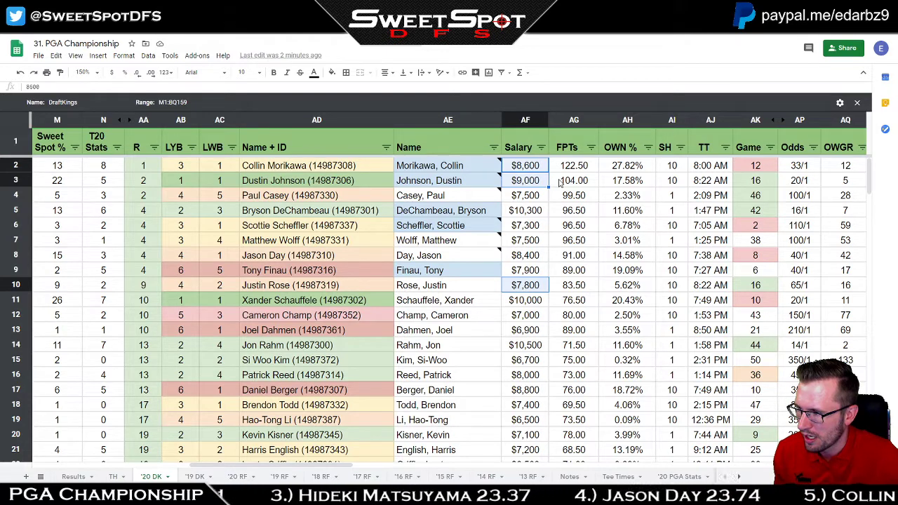
ctrl+click(538, 200)
ctrl+click(538, 257)
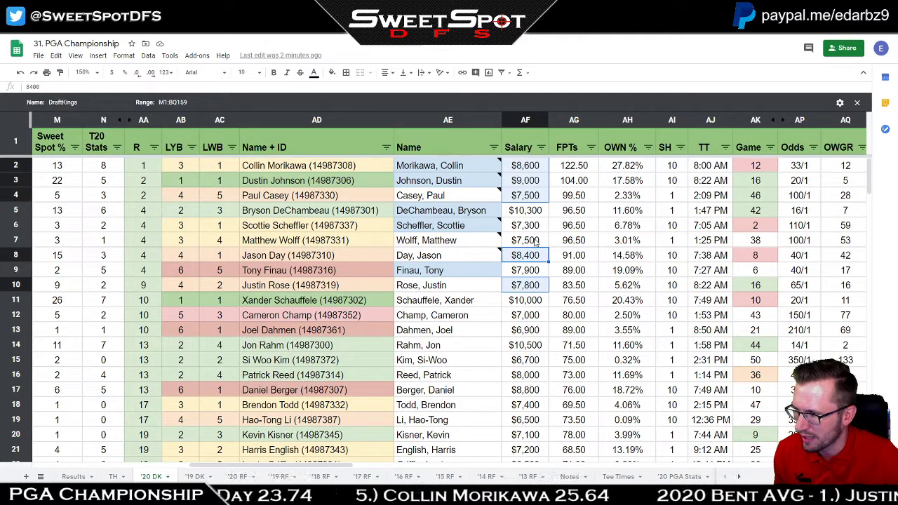
ctrl+click(536, 241)
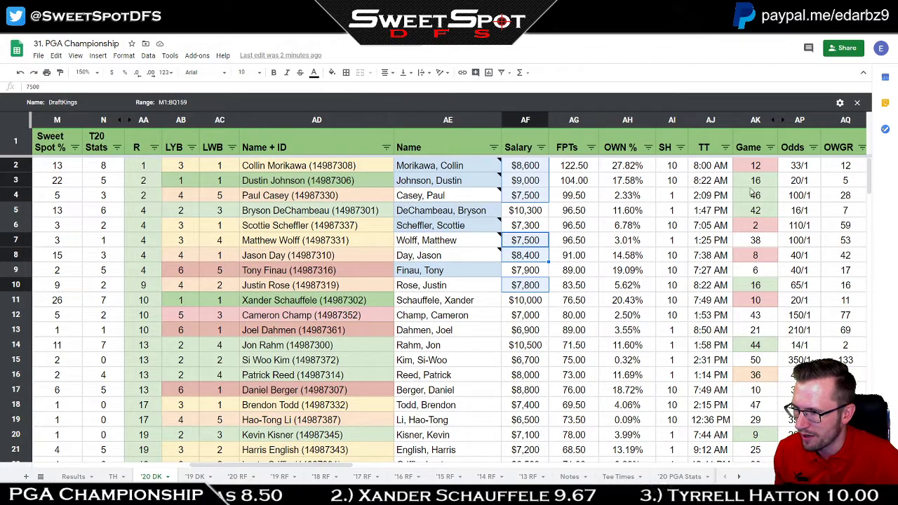
- Look up Poulter's Game value to match Casey's, and remove Wolff's salary from the selected salaries
scroll(756, 371, down, 2)
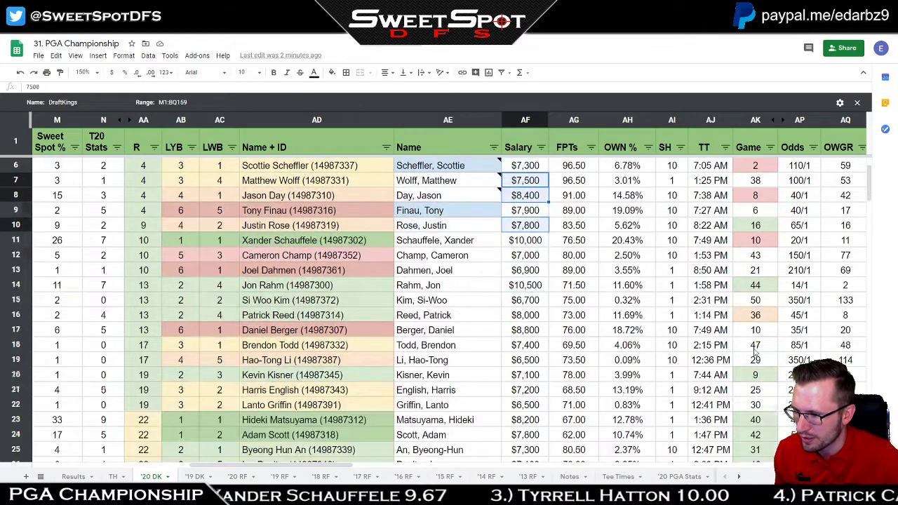
scroll(770, 449, down, 2)
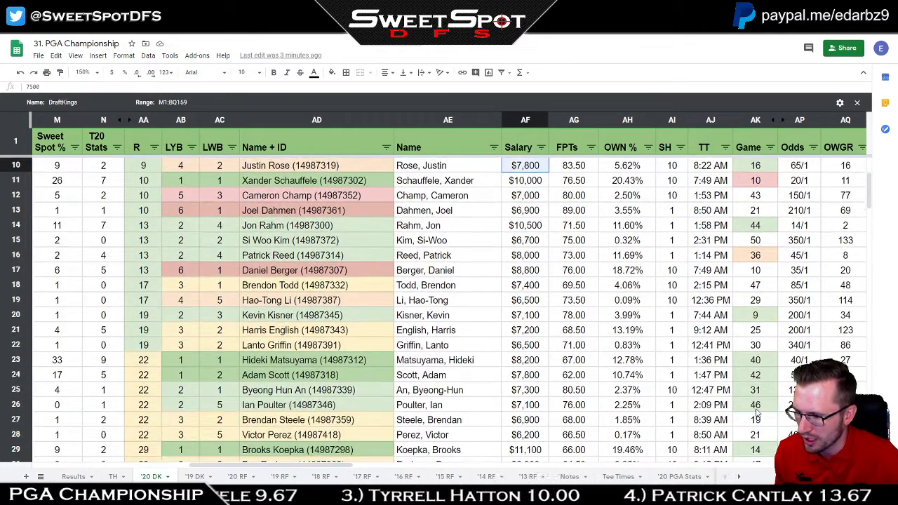
scroll(612, 328, up, 4)
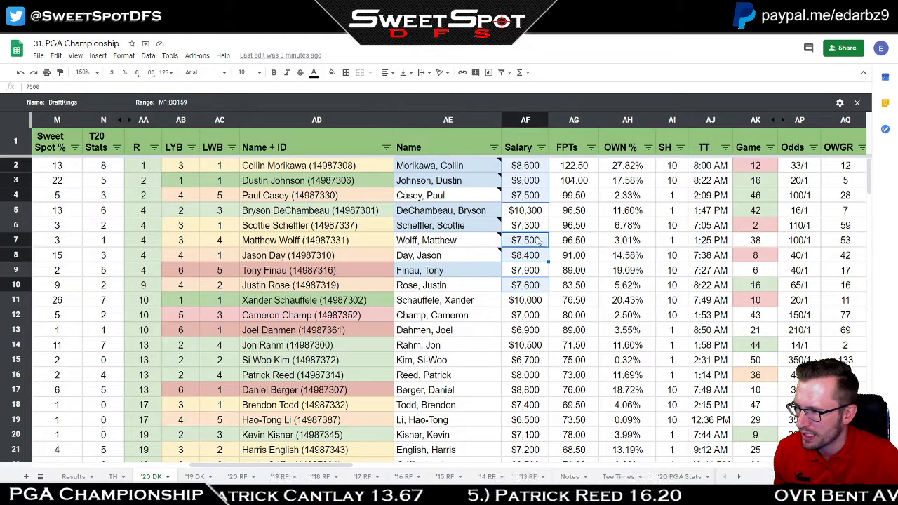
key(Down)
scroll(577, 250, down, 3)
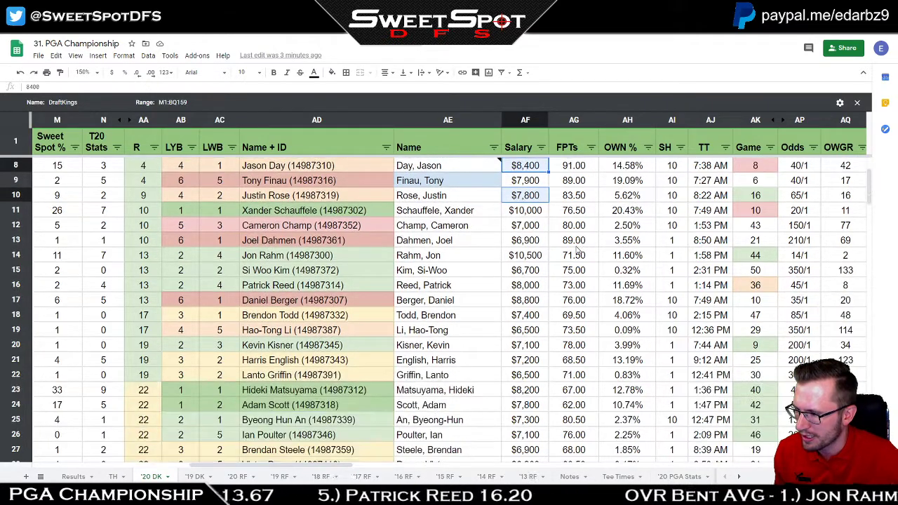
scroll(577, 250, up, 3)
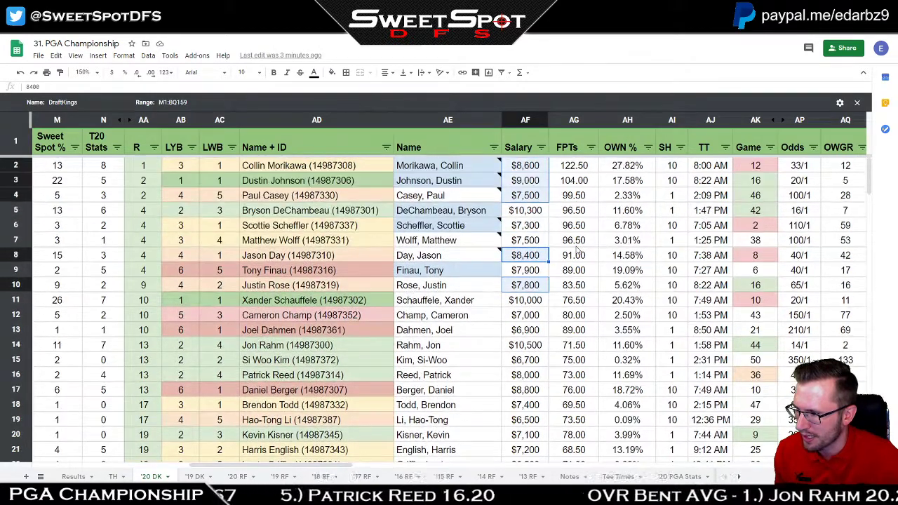
- Select the FPTs of Morikawa, Johnson, Casey, Day, Rose and Poulter together, and check the ownership of Morikawa and Scheffler
click(577, 286)
click(577, 256)
click(574, 195)
scroll(612, 302, down, 6)
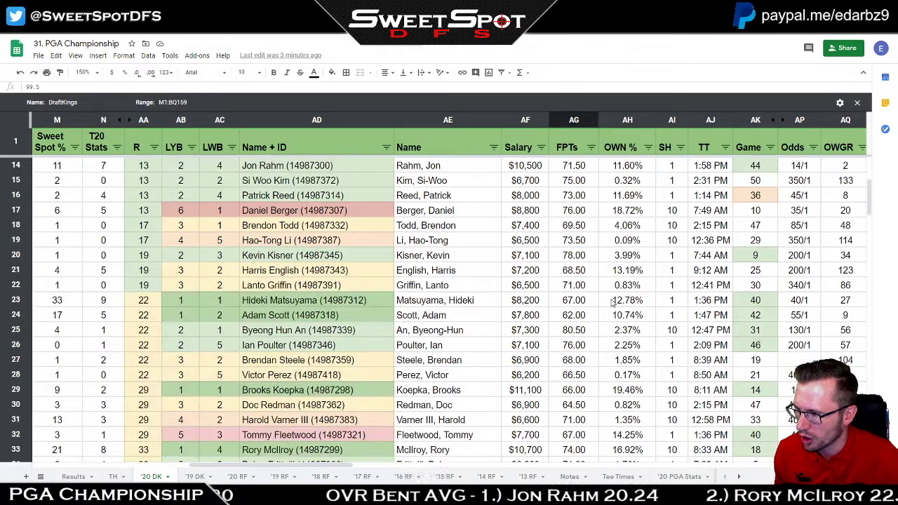
click(577, 347)
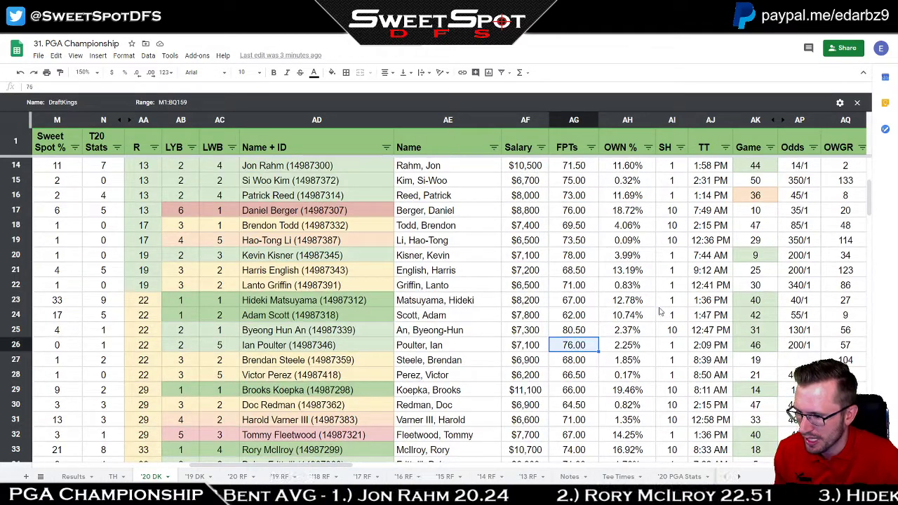
scroll(659, 310, up, 5)
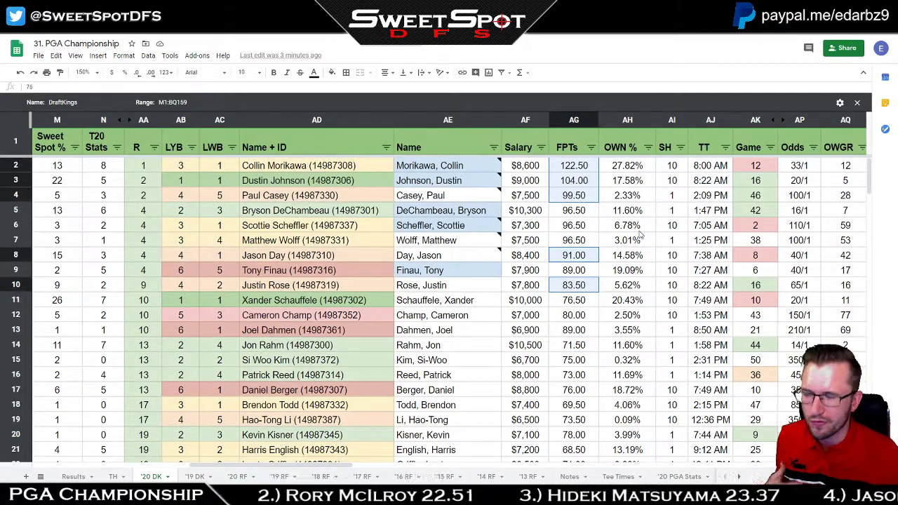
click(640, 168)
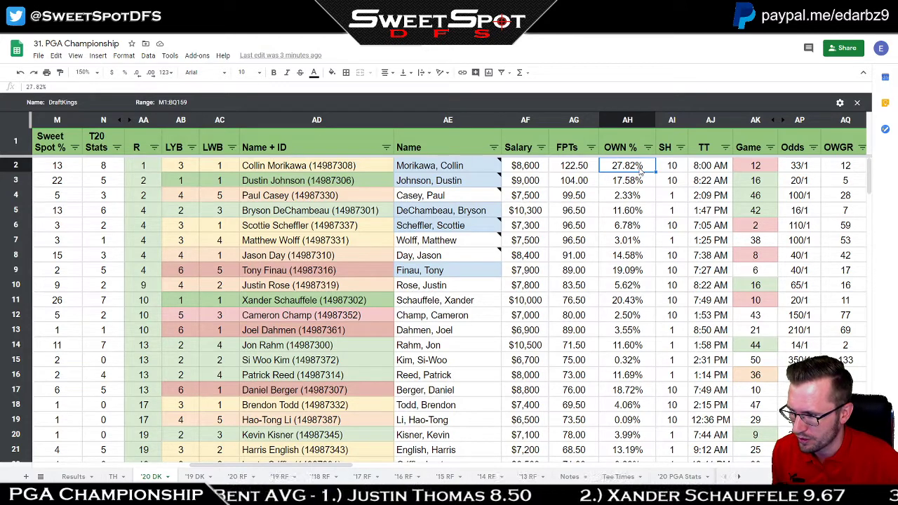
click(641, 221)
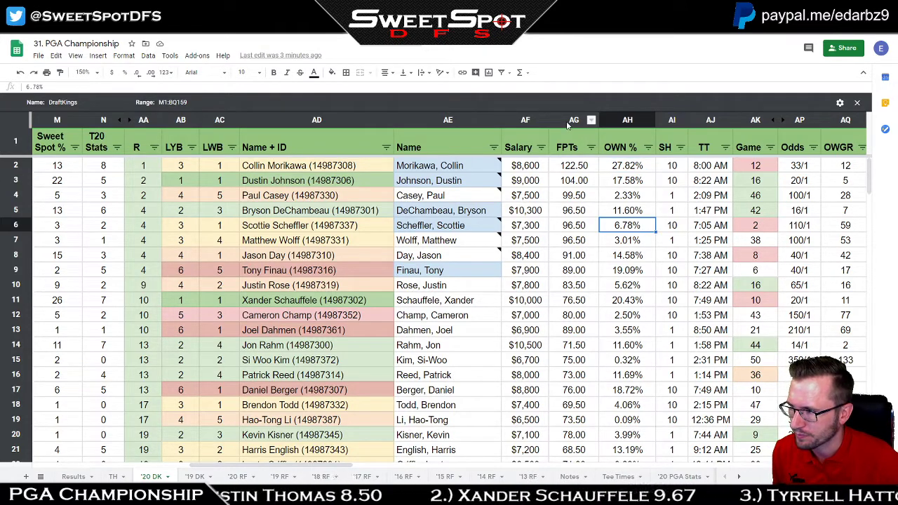
- Hide columns AG to AS, from FPTs through Value
drag(571, 122, 798, 121)
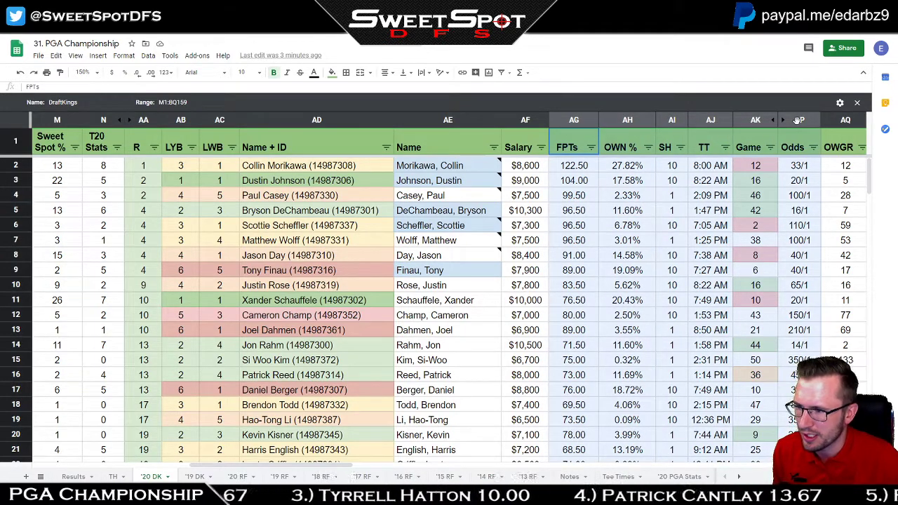
drag(798, 120, 838, 120)
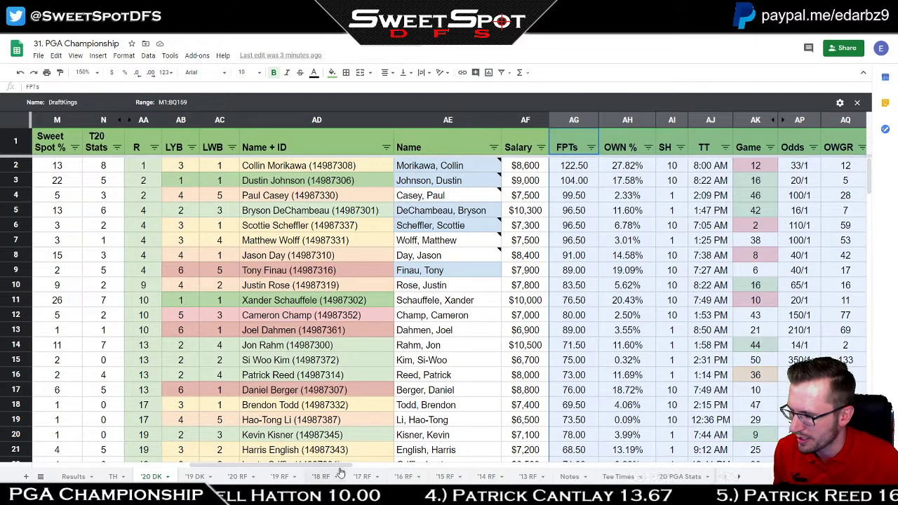
drag(339, 468, 393, 468)
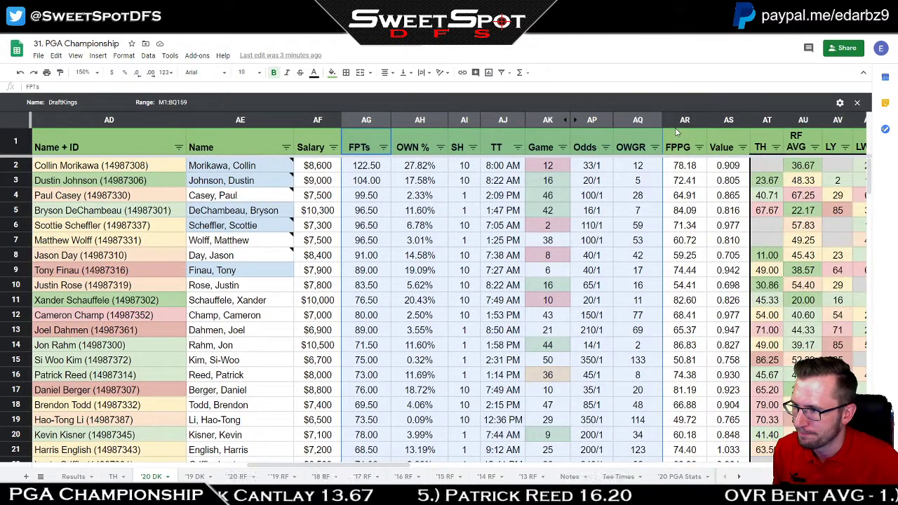
shift+click(727, 125)
right_click(727, 125)
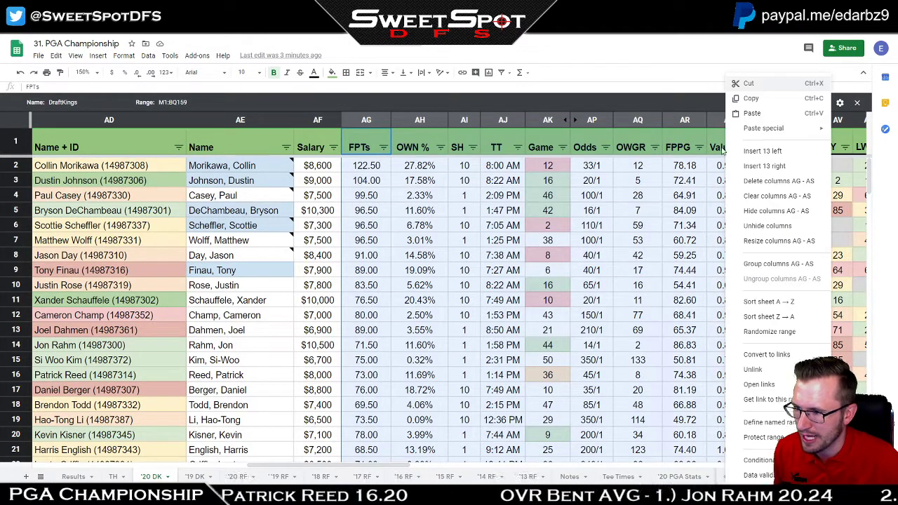
click(754, 211)
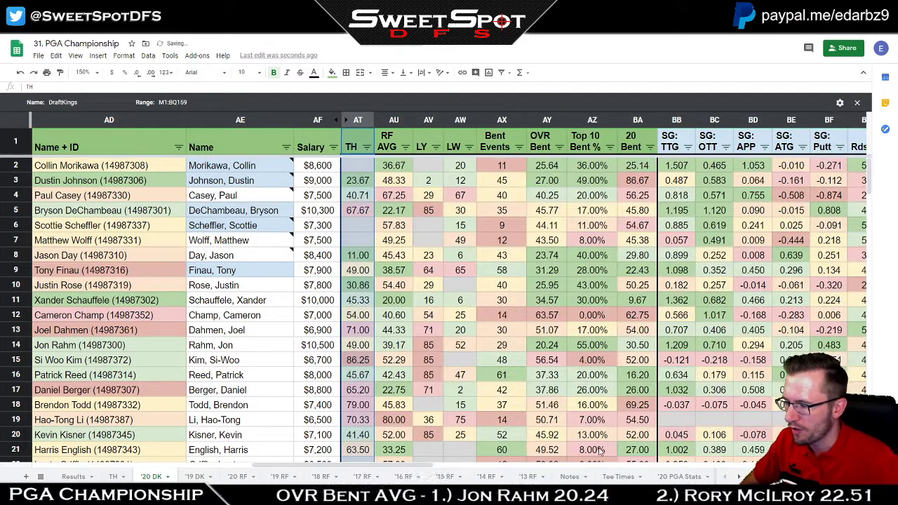
- Check Morikawa's T20 Stats and Scheffler's LY cell, and select the TH values from Morikawa down to Rose
drag(451, 465, 372, 464)
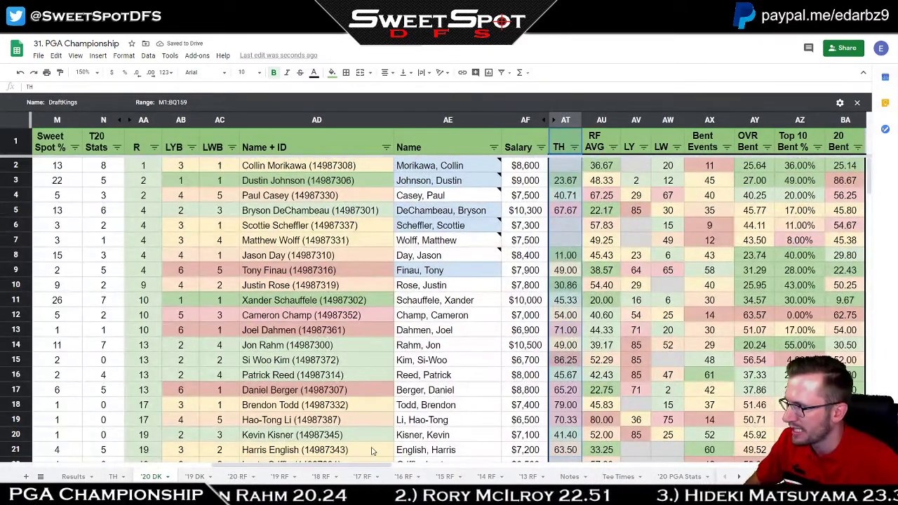
click(103, 165)
drag(99, 274, 101, 277)
click(635, 226)
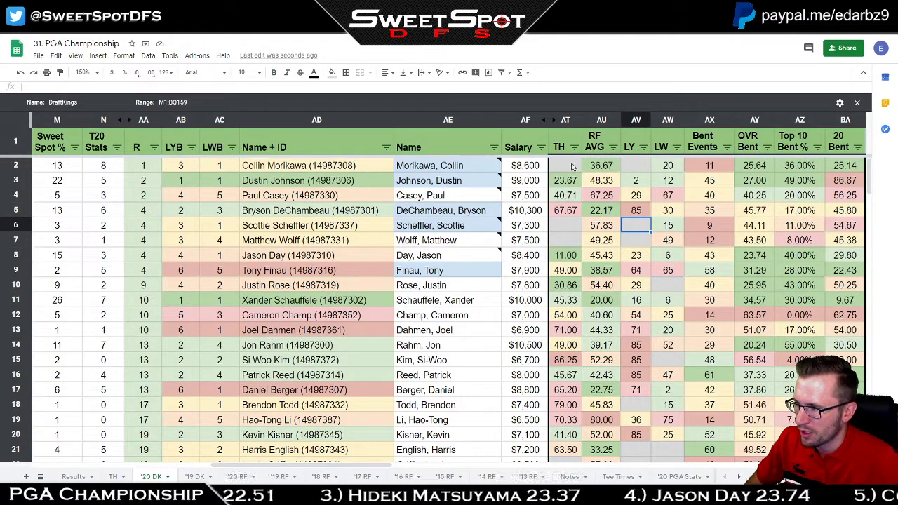
drag(567, 167, 562, 289)
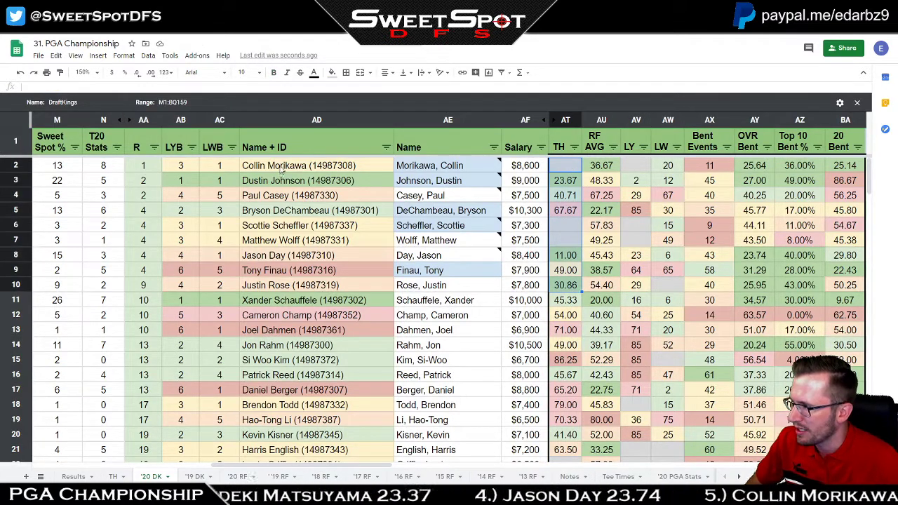
- Highlight the golfers from Name + ID through RF AVG, check Rose's LY value, and select the TH values from Morikawa to Rahm
drag(281, 169, 603, 442)
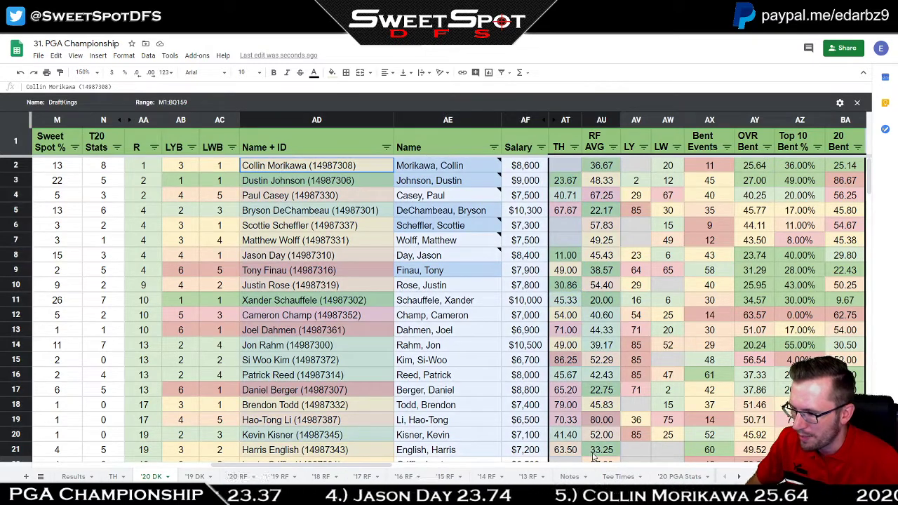
click(640, 287)
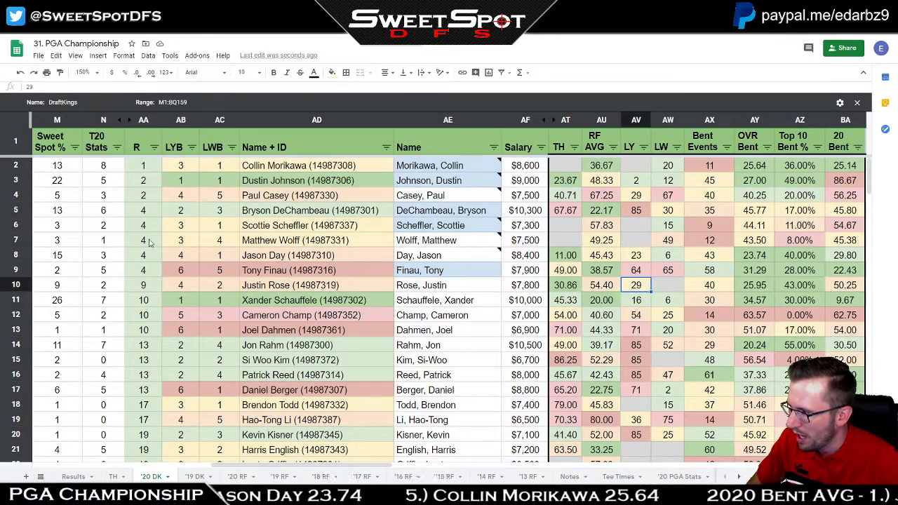
drag(141, 285, 303, 298)
drag(138, 335, 568, 330)
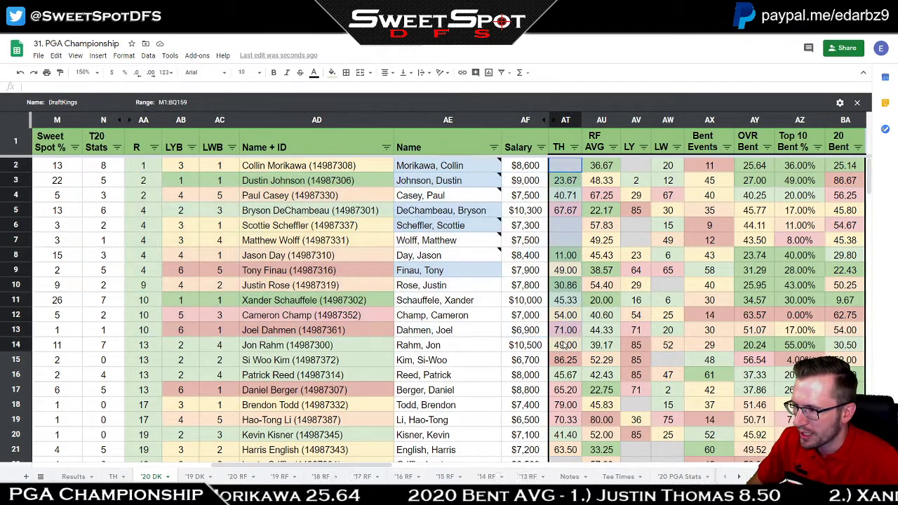
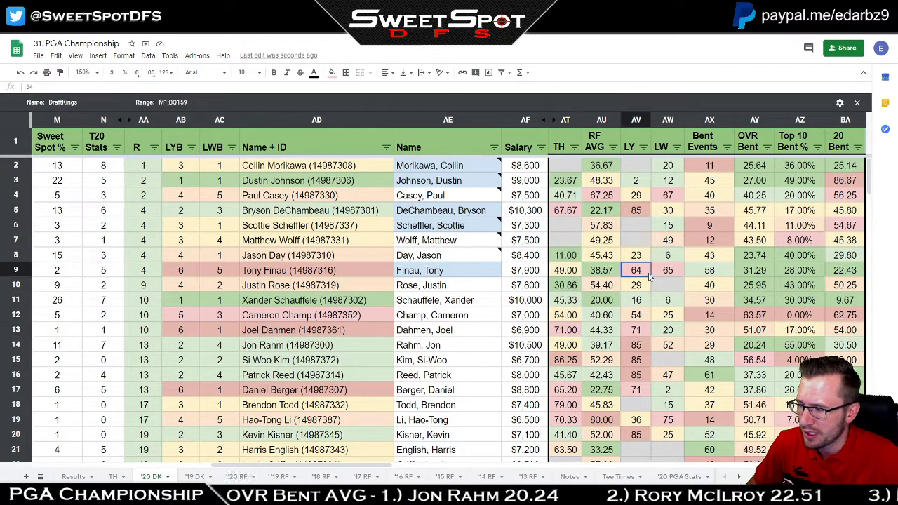
- Compare Finau's LY value, the TH values of Champ and Finau, and DeChambeau's LW value
click(650, 275)
click(559, 313)
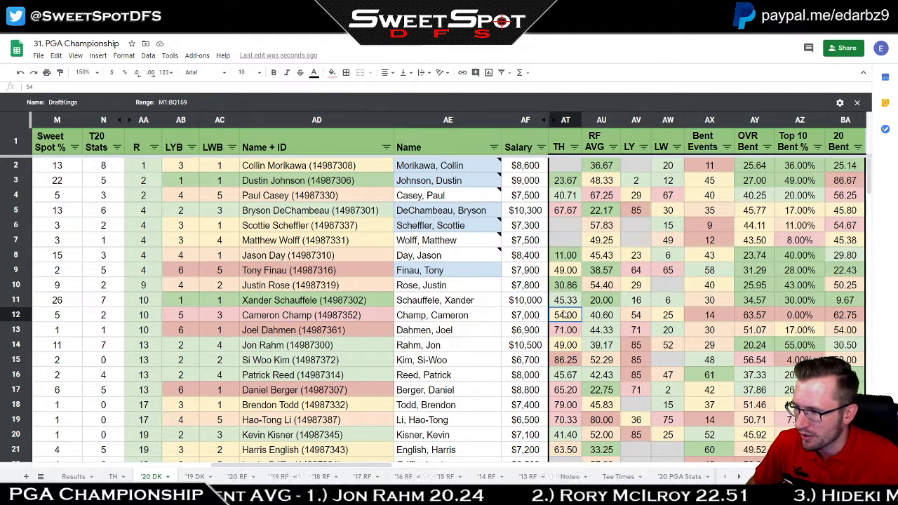
click(574, 272)
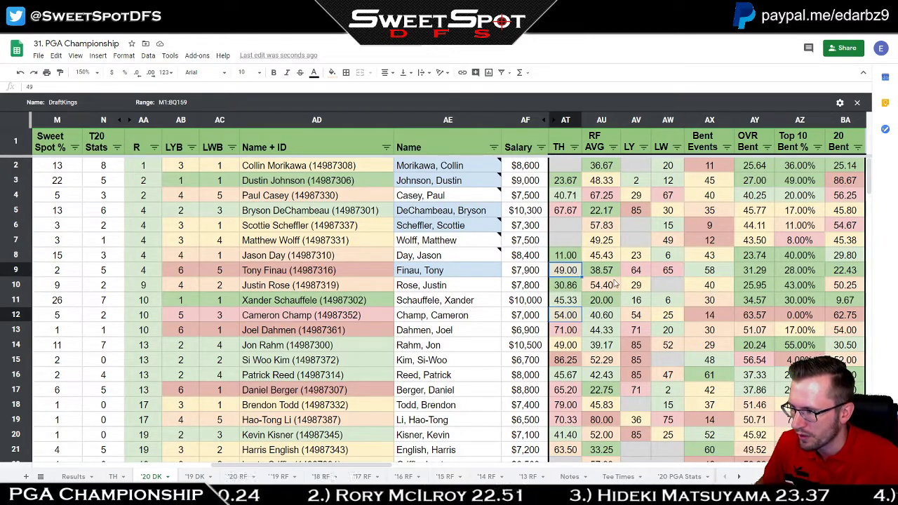
click(679, 217)
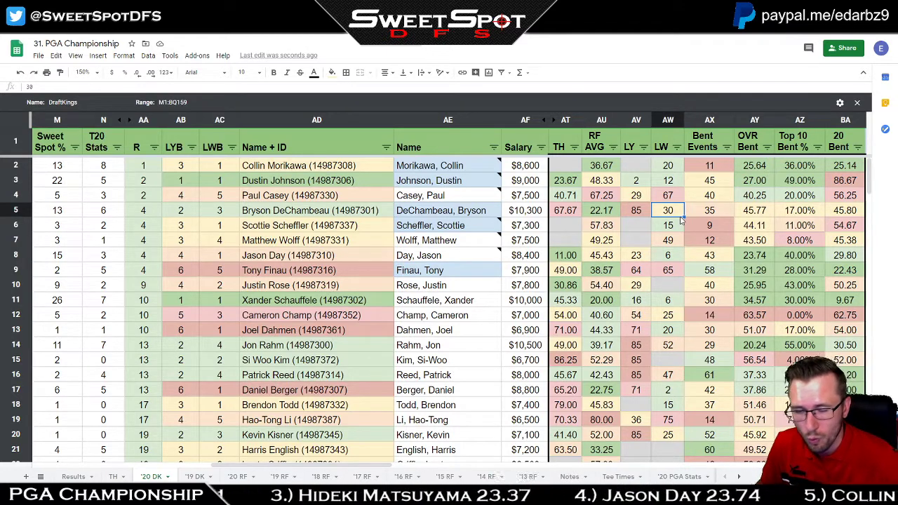
- Select the blank TH cells of Morikawa, Scheffler and Wolff together
click(574, 170)
ctrl+click(577, 231)
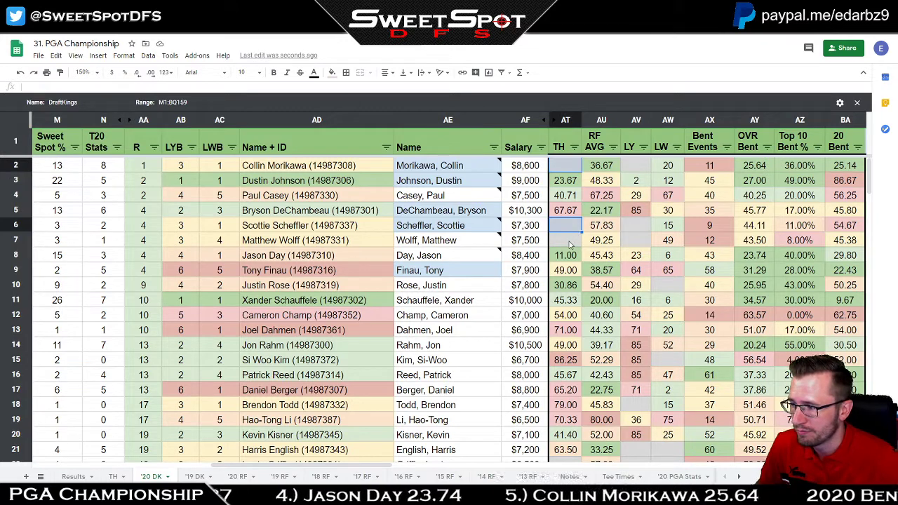
shift+click(572, 245)
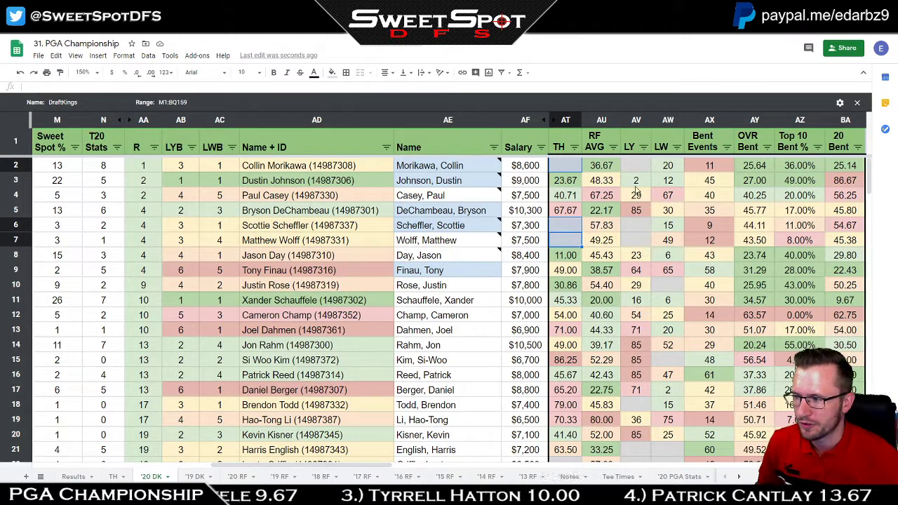
- Check Johnson's LW value and select the RF AVG values from Morikawa down to Dahmen
click(614, 148)
click(668, 180)
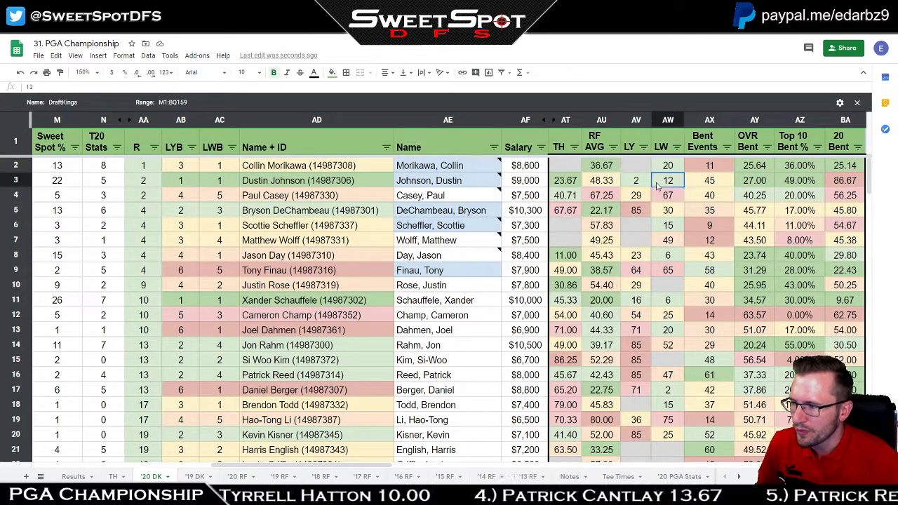
click(603, 166)
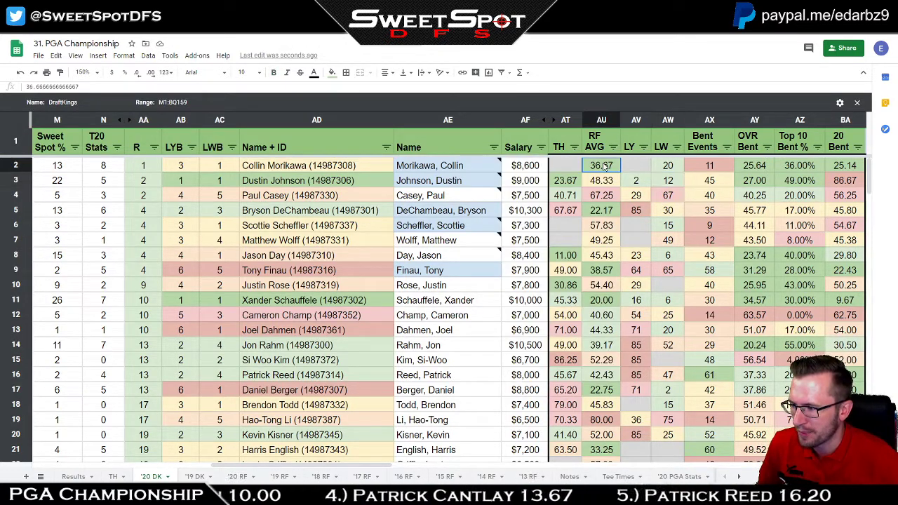
drag(277, 337, 603, 336)
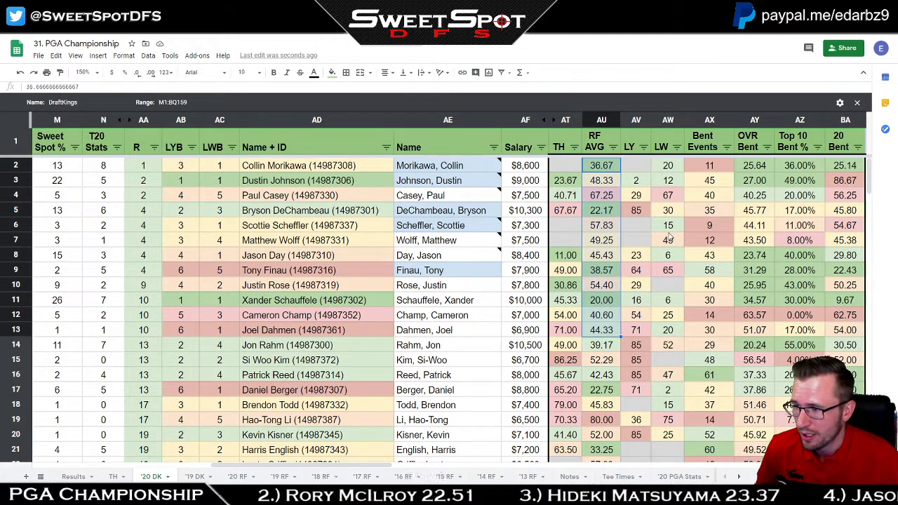
- Add Casey's LW value and the LWB values of Casey and Finau to the selection
click(669, 199)
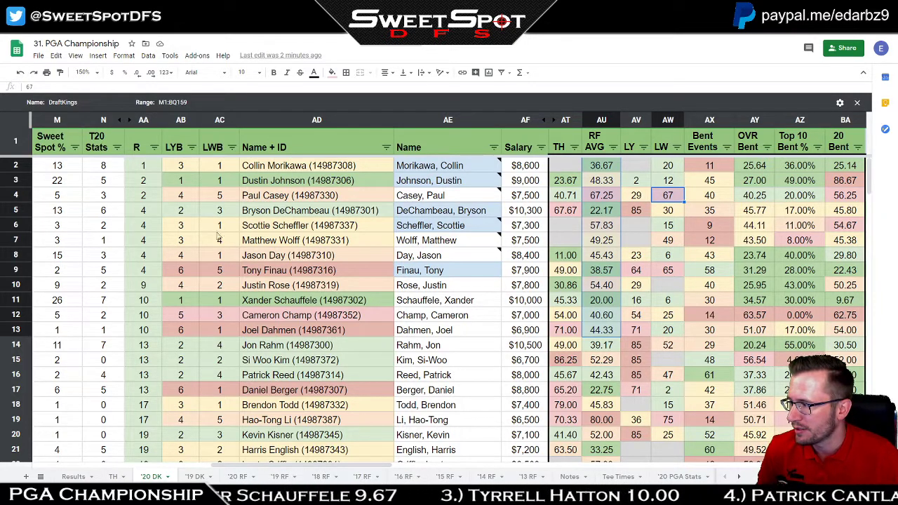
click(219, 195)
click(219, 273)
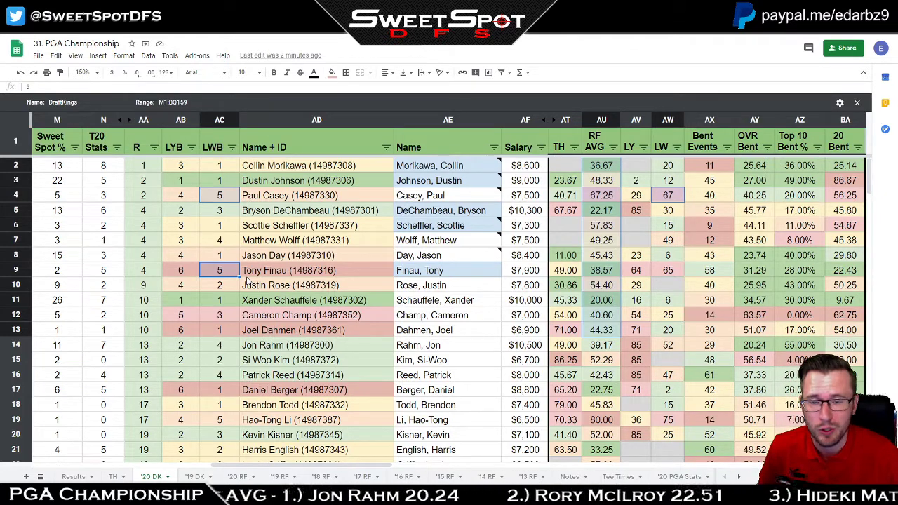
- Select the LWB values of Morikawa, Johnson, Scheffler, Day, Schauffele and Dahmen together
drag(231, 168, 229, 181)
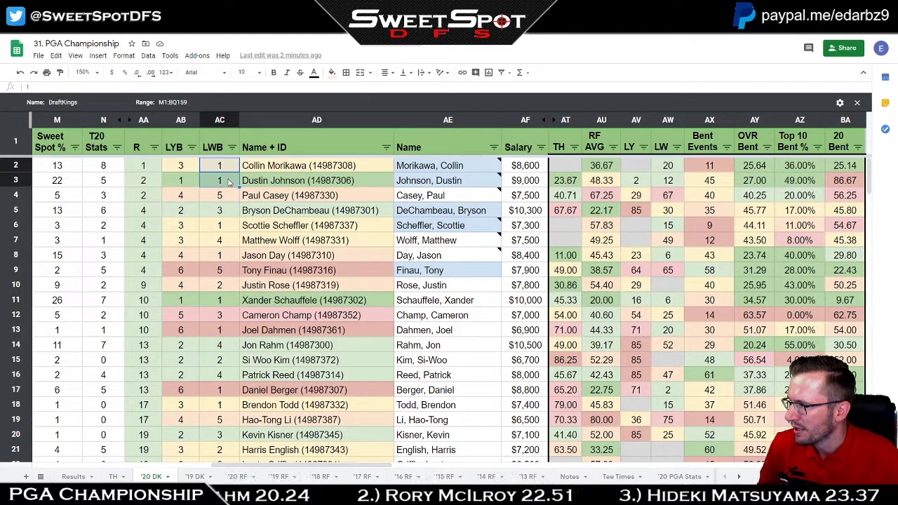
ctrl+click(231, 226)
ctrl+click(228, 256)
ctrl+click(226, 300)
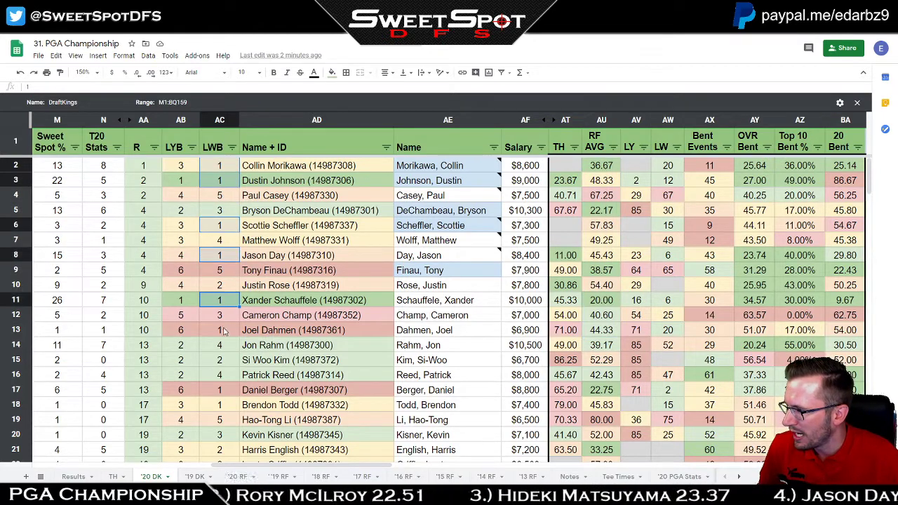
ctrl+click(224, 332)
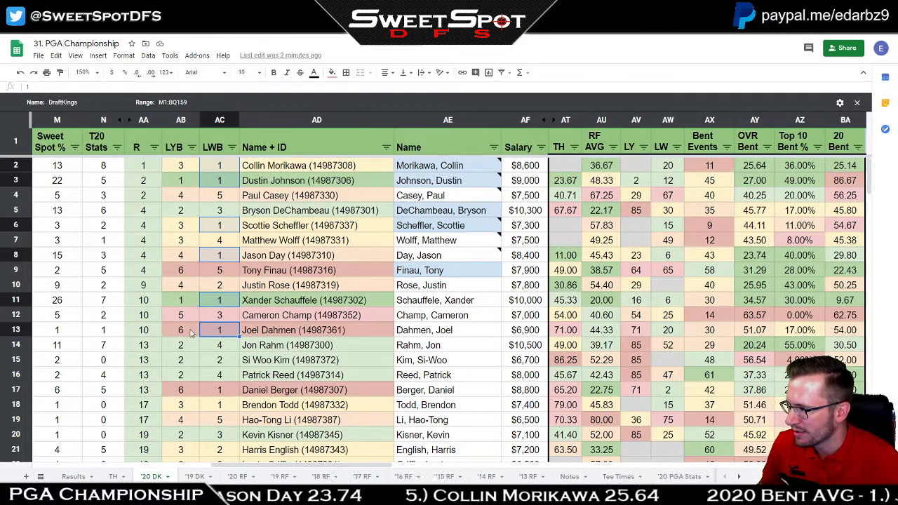
- Select the Salary values of Dahmen, Schauffele, Day, Scheffler, Johnson and Morikawa together
click(525, 331)
ctrl+click(525, 303)
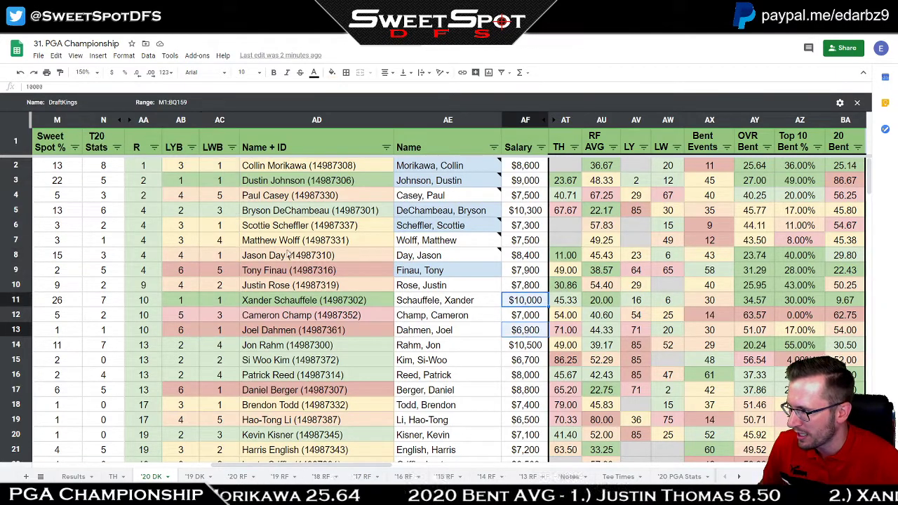
ctrl+click(536, 256)
ctrl+click(534, 228)
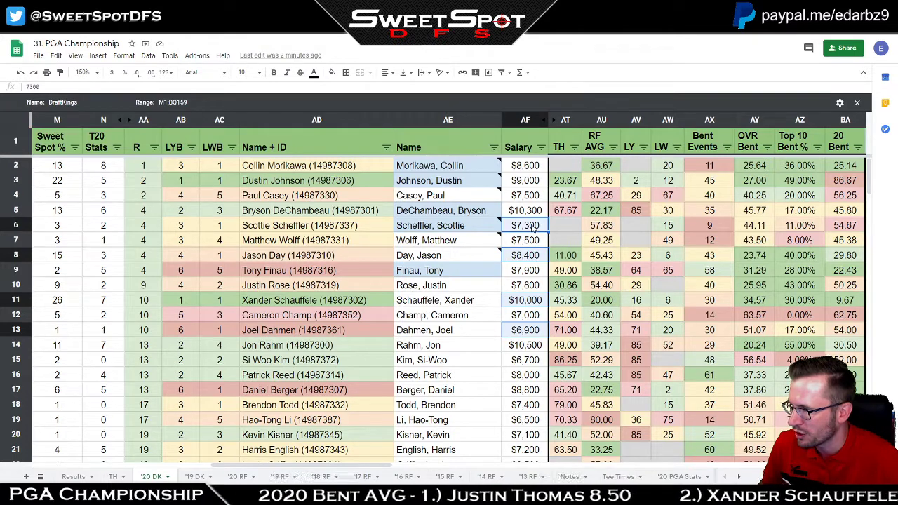
drag(532, 182, 529, 168)
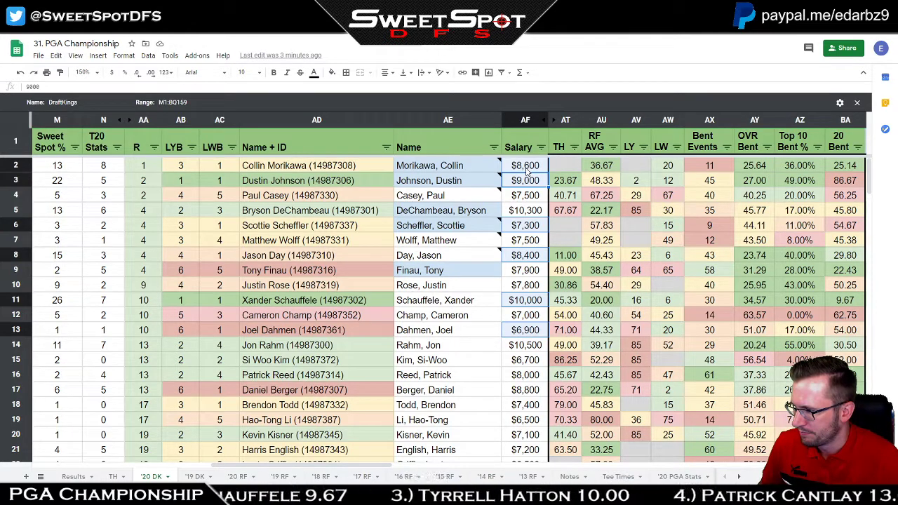
- Try Berger's salary in place of Schauffele's in the selection, and recheck the salaries of Dahmen and Day
click(522, 391)
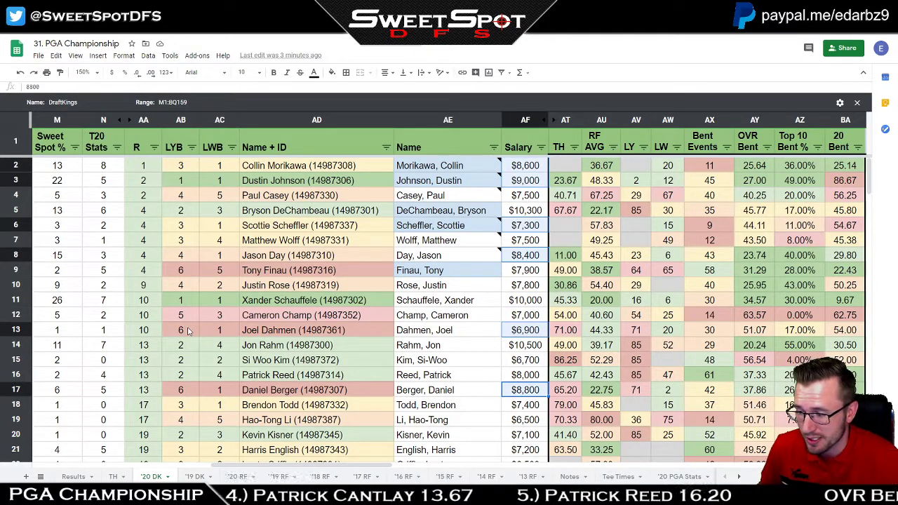
click(530, 333)
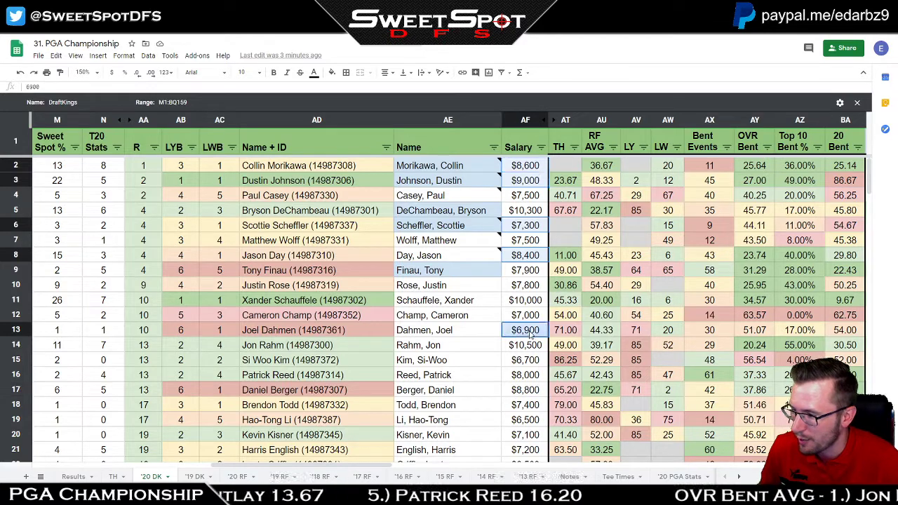
click(526, 257)
- Check Day's Bent Events value and select the RF AVG values from Morikawa down to Dahmen
click(728, 259)
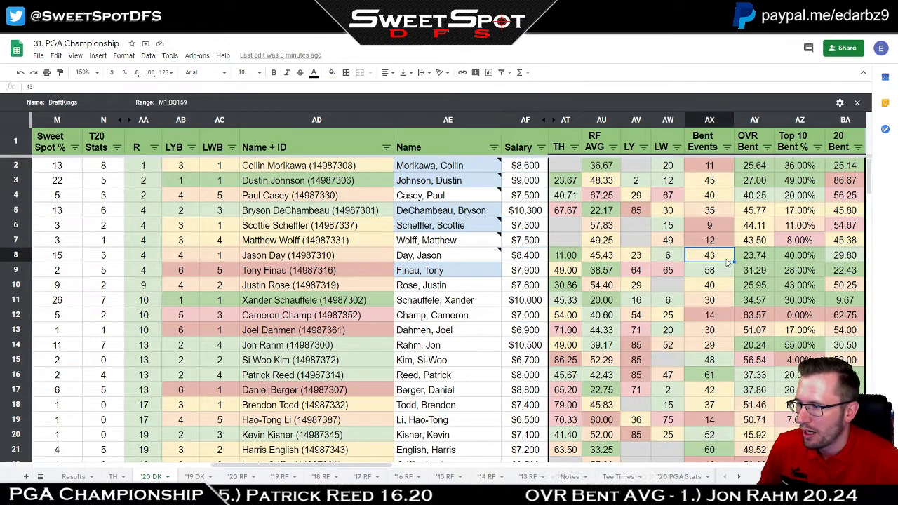
drag(607, 169, 608, 334)
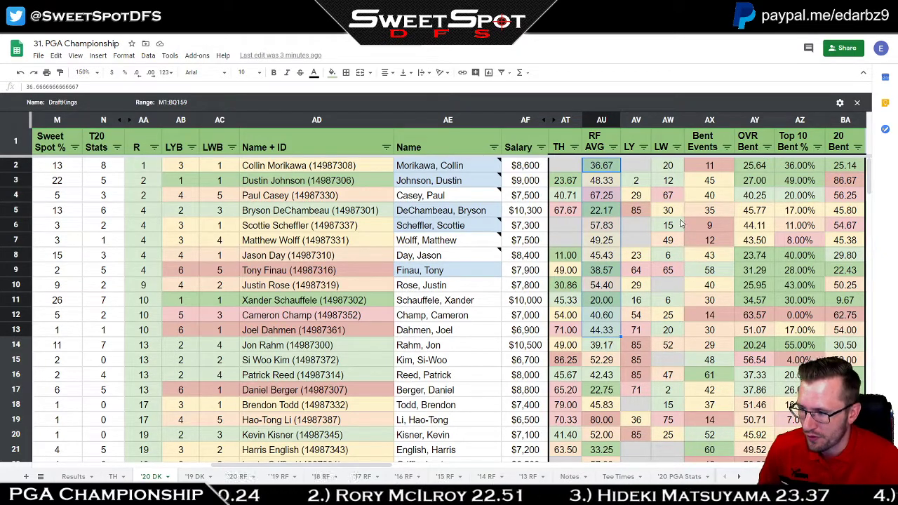
- Select the Salary values of Schauffele, Finau, Morikawa, Scheffler, Johnson and Kisner together
click(525, 305)
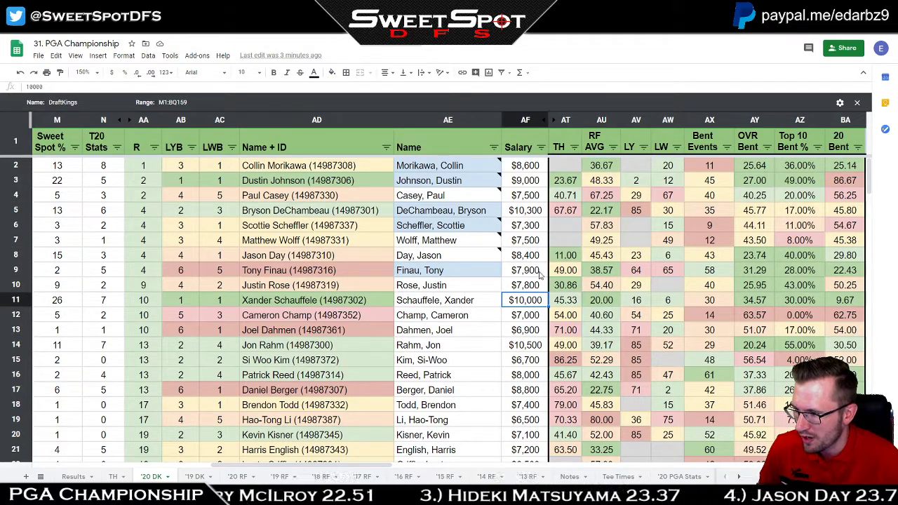
key(Up)
key(Up)
key(Up)
key(Up)
key(Up)
key(Up)
key(Up)
key(Up)
key(Up)
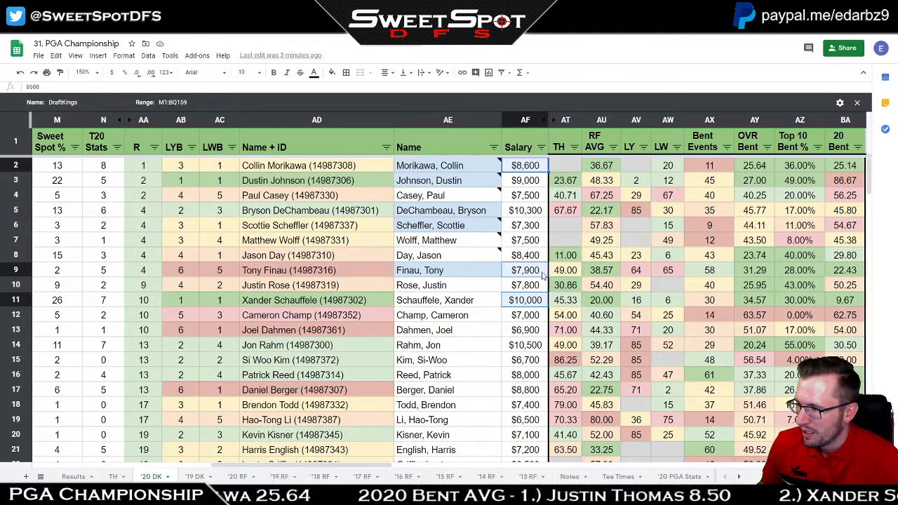
click(539, 225)
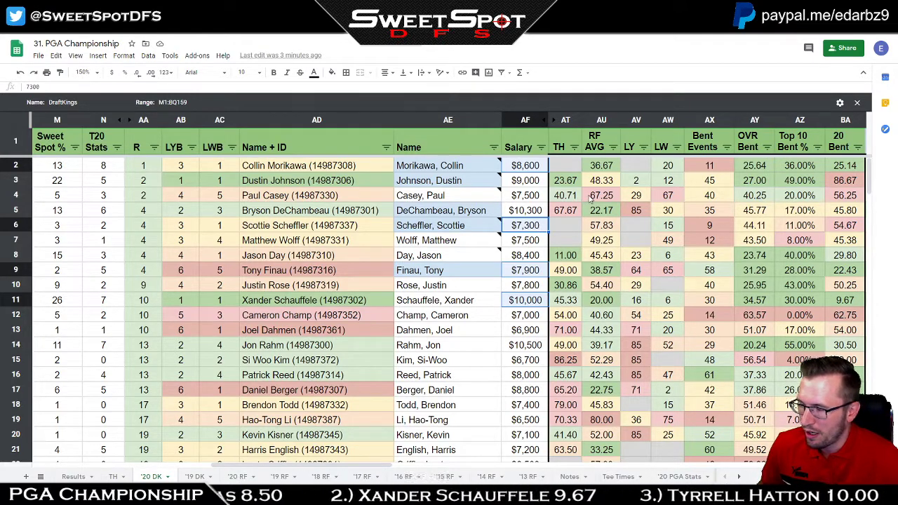
click(531, 183)
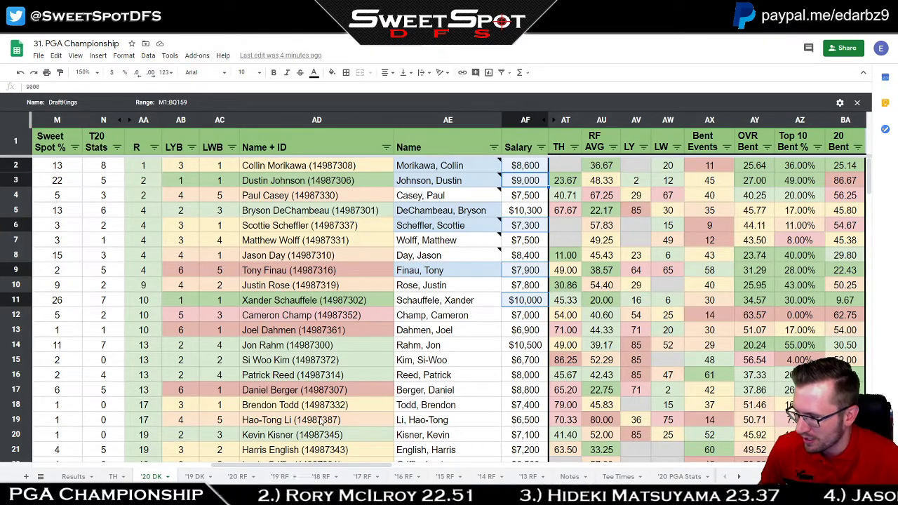
click(528, 436)
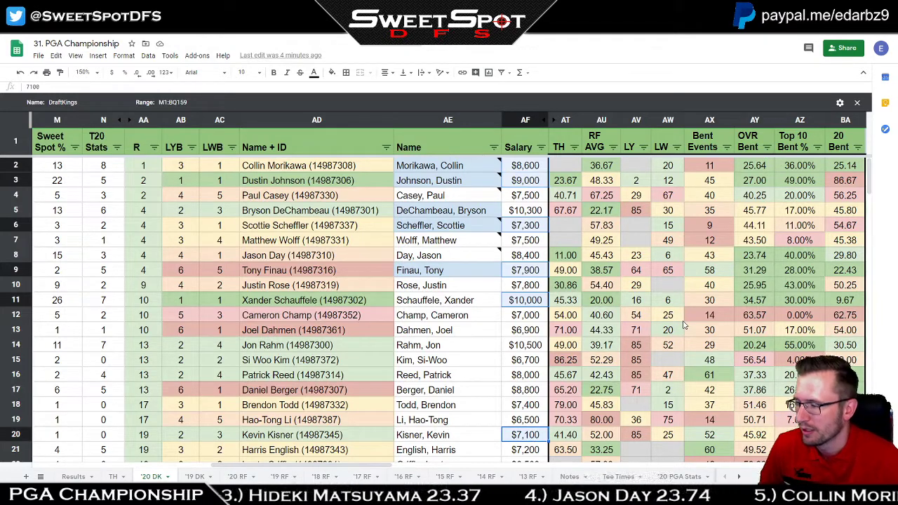
- Select the RF AVG values from Morikawa down to Berger and check the LW values of Finau and Morikawa
click(705, 230)
drag(597, 169, 601, 393)
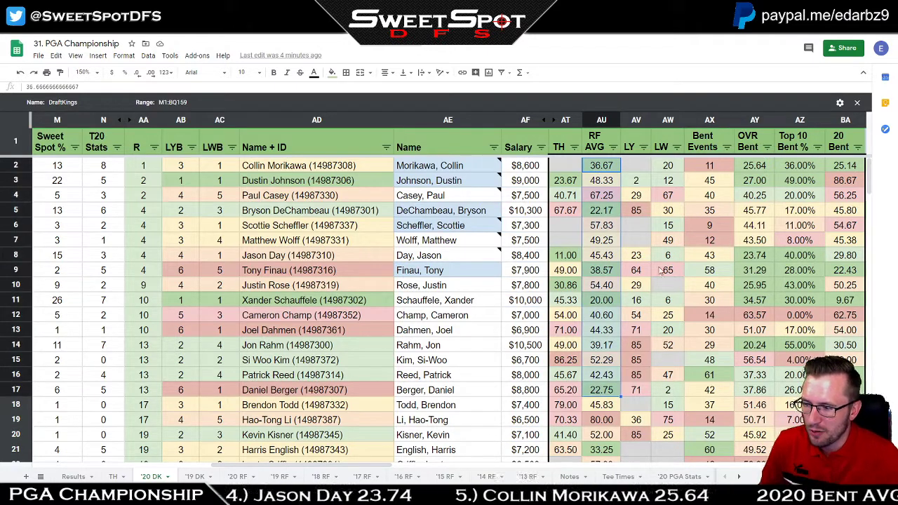
click(662, 271)
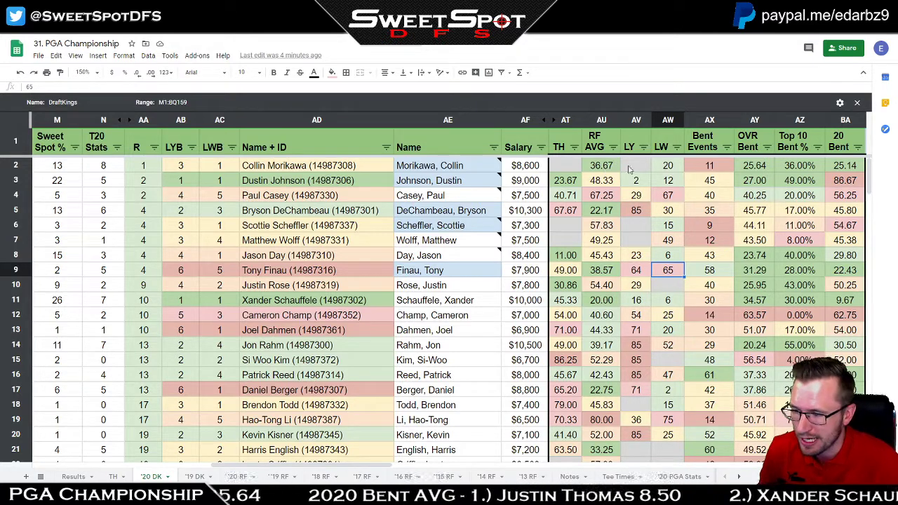
click(676, 172)
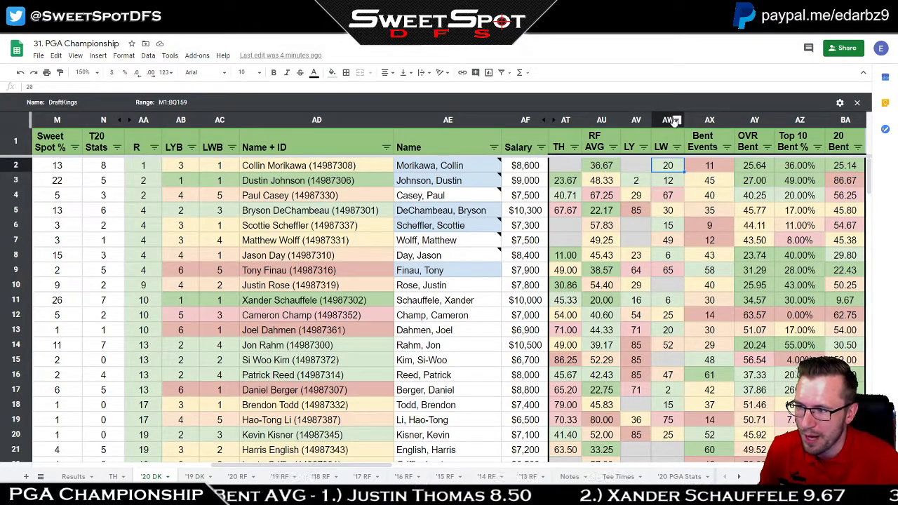
- Highlight the TH through LW columns, and check Casey's RF AVG and Scheffler's Bent Events values
drag(668, 120, 566, 120)
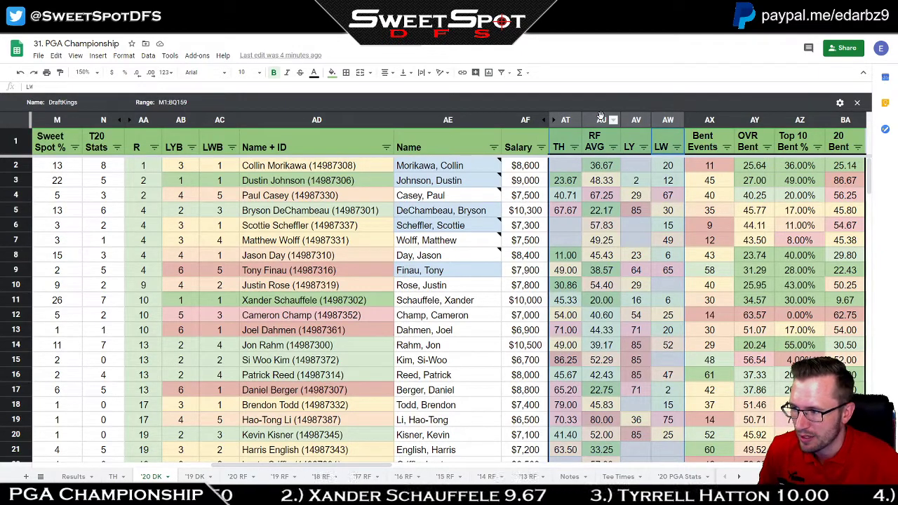
click(648, 231)
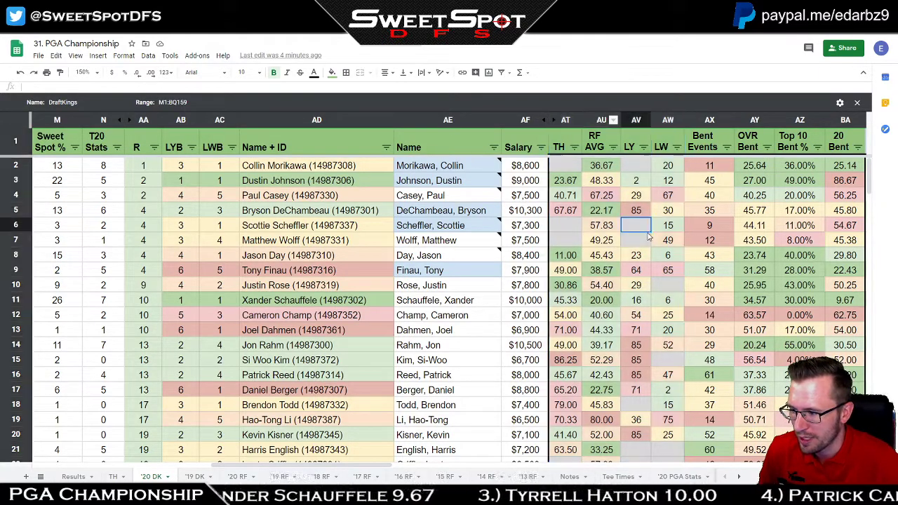
click(602, 197)
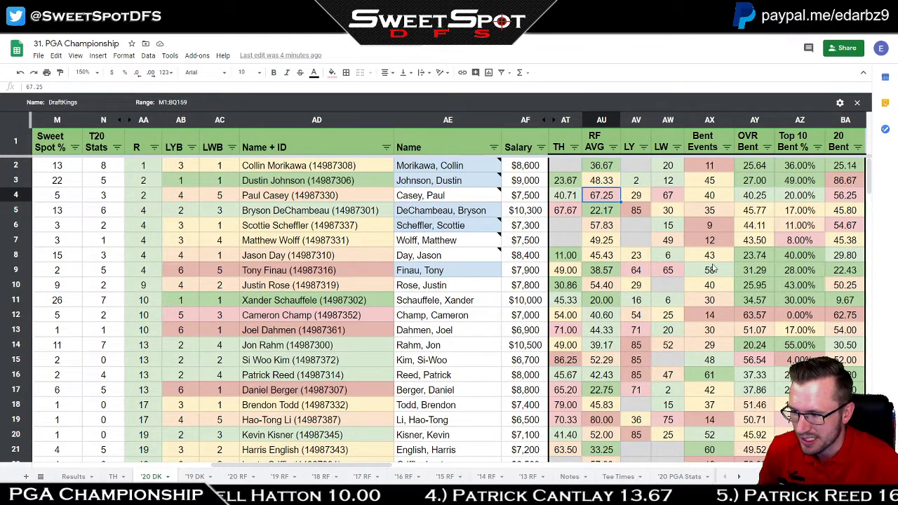
scroll(713, 269, down, 5)
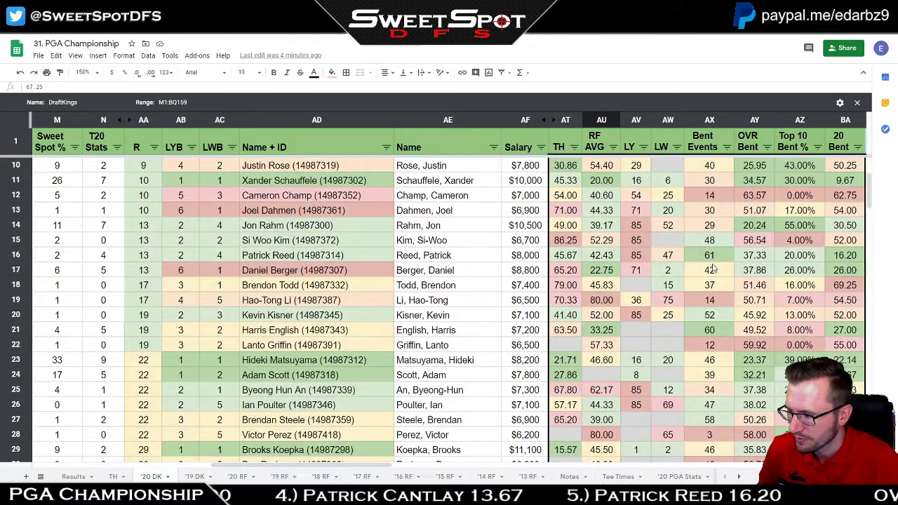
scroll(712, 269, up, 5)
click(707, 226)
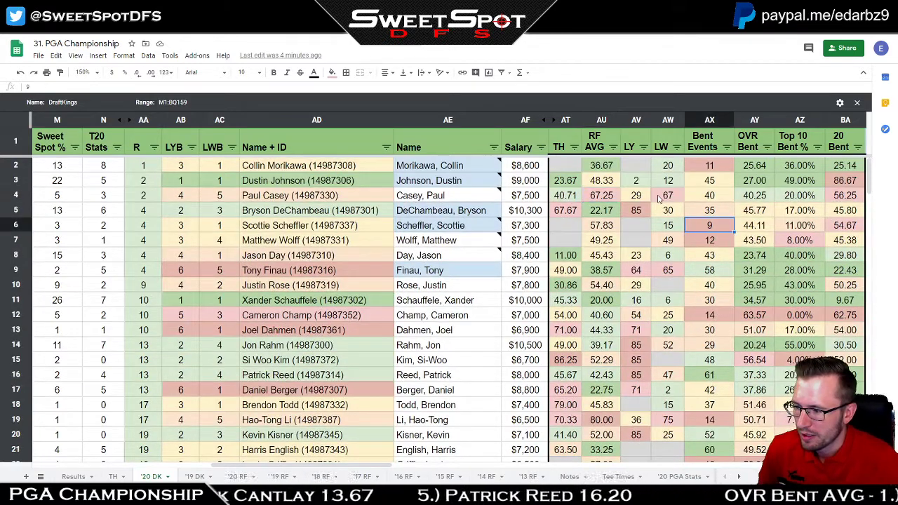
- Hide the TH, RF AVG, LY and LW columns on the '20 DK sheet
drag(566, 120, 660, 117)
right_click(658, 117)
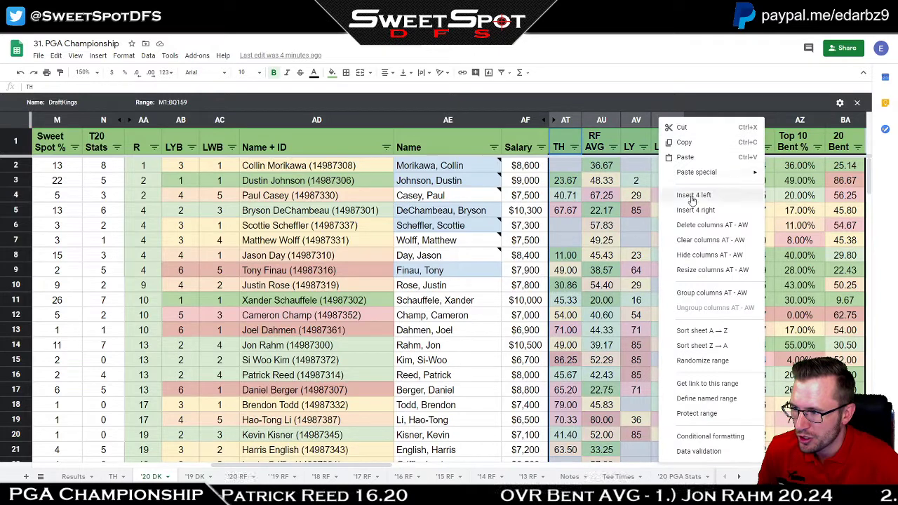
click(693, 255)
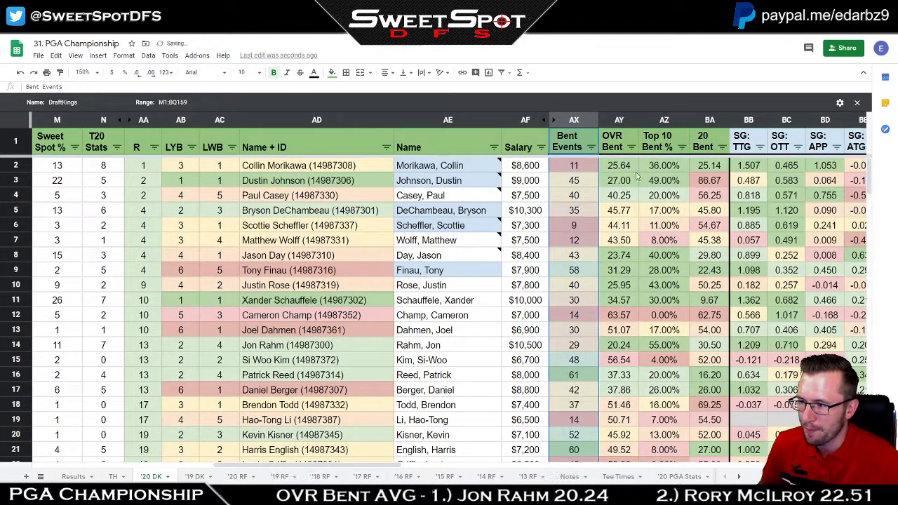
click(669, 212)
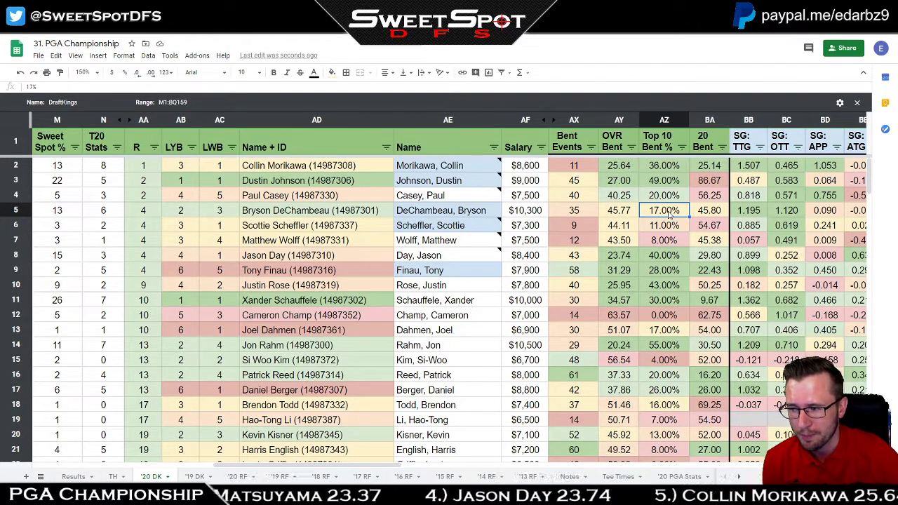
- Select the OVR Bent values of Morikawa, Johnson and Day through Schauffele, and check Scheffler's 20 Bent value
drag(608, 171, 612, 302)
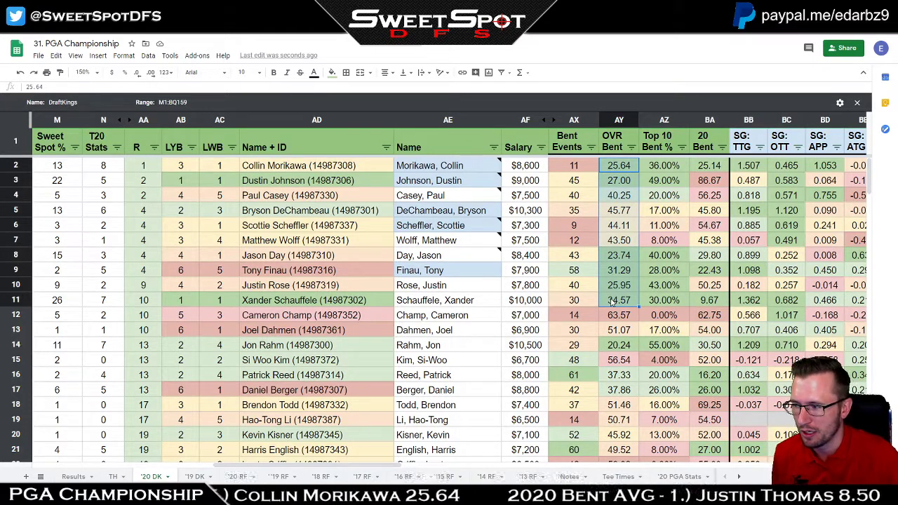
drag(623, 257, 620, 306)
drag(634, 168, 631, 181)
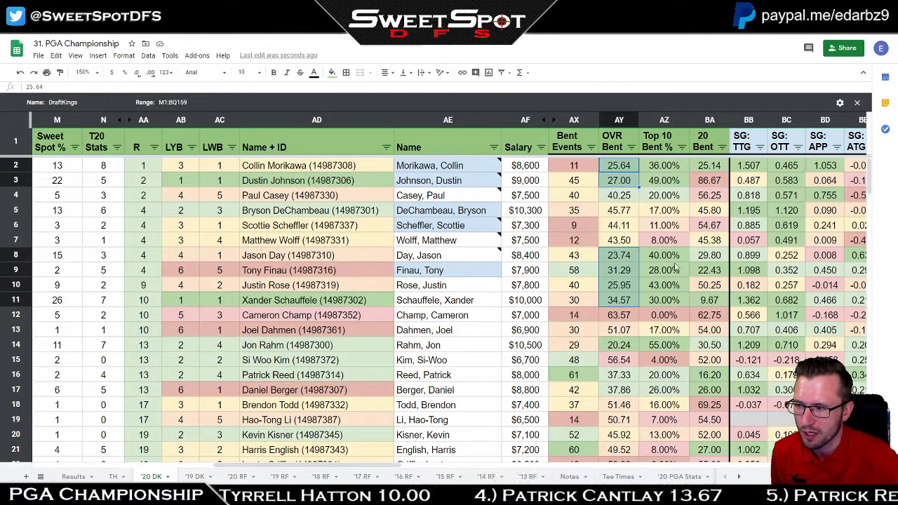
click(694, 225)
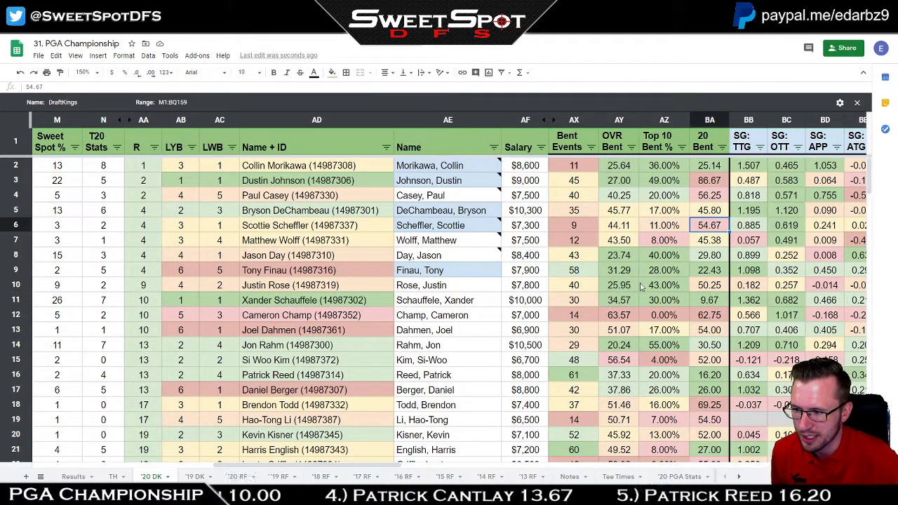
- Select Champ's cells from Name to Top 10 Bent % and add Kim's cells from Name to OVR Bent
drag(487, 318, 649, 321)
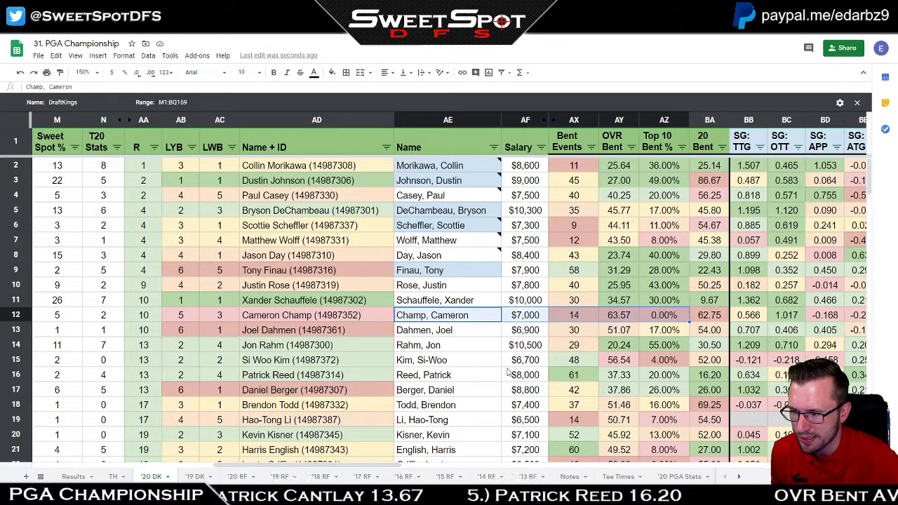
drag(444, 361, 674, 360)
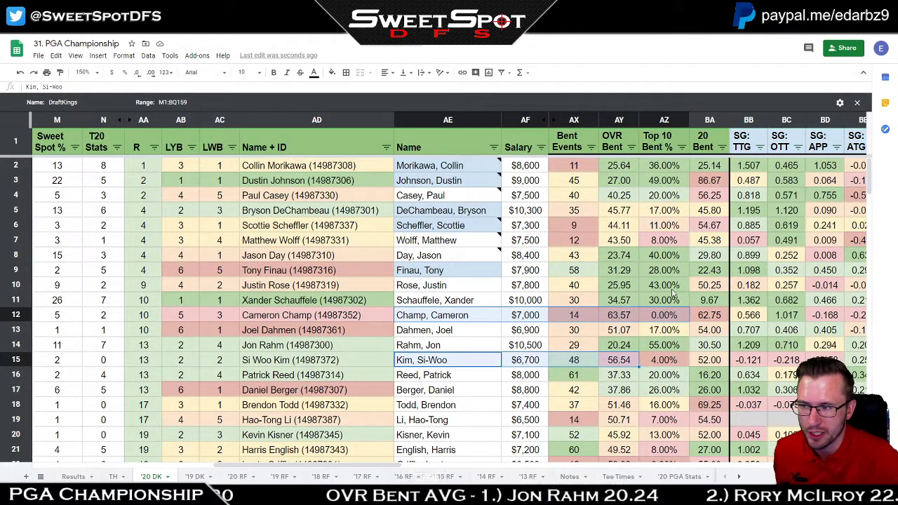
- Select the Top 10 Bent % values from Morikawa down to Schauffele and check Johnson's 20 Bent value
drag(669, 172, 672, 304)
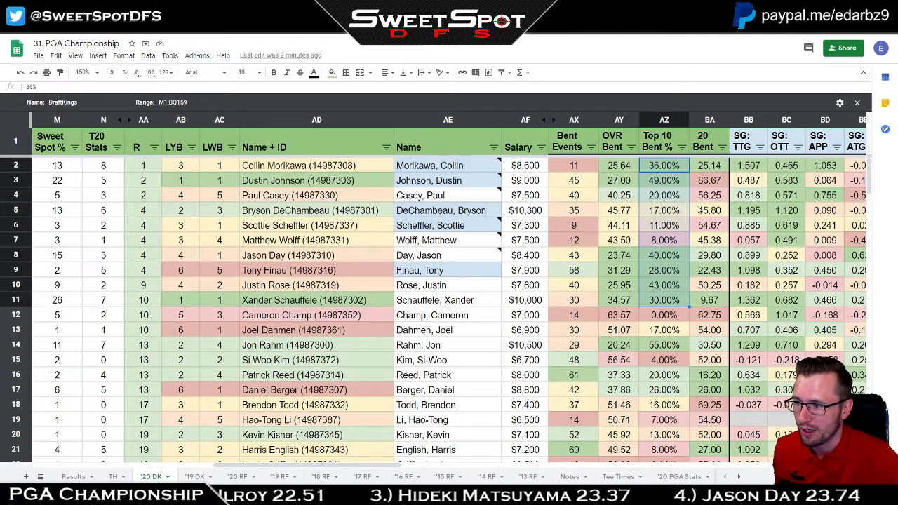
click(715, 185)
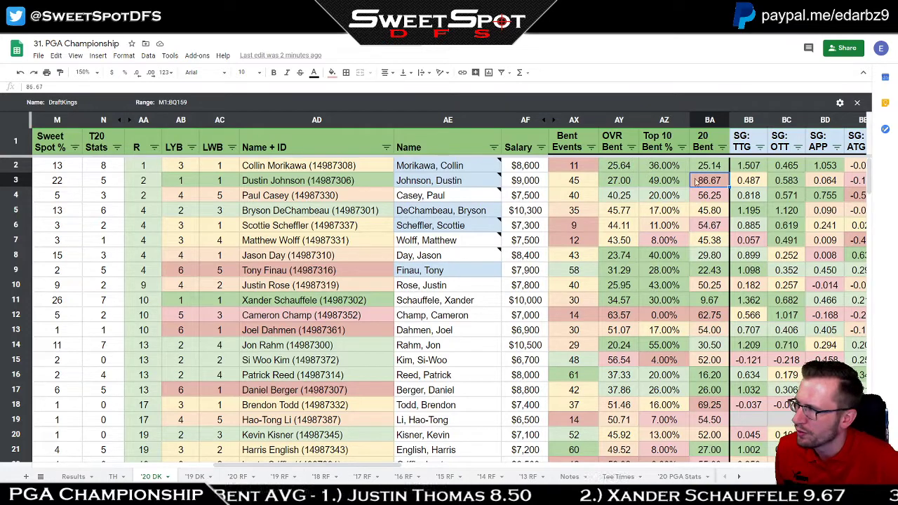
- Look up the Travelers Championship file's green type in the DFS Golf folder in Google Drive, and return to the spreadsheet
key(ctrl+Tab)
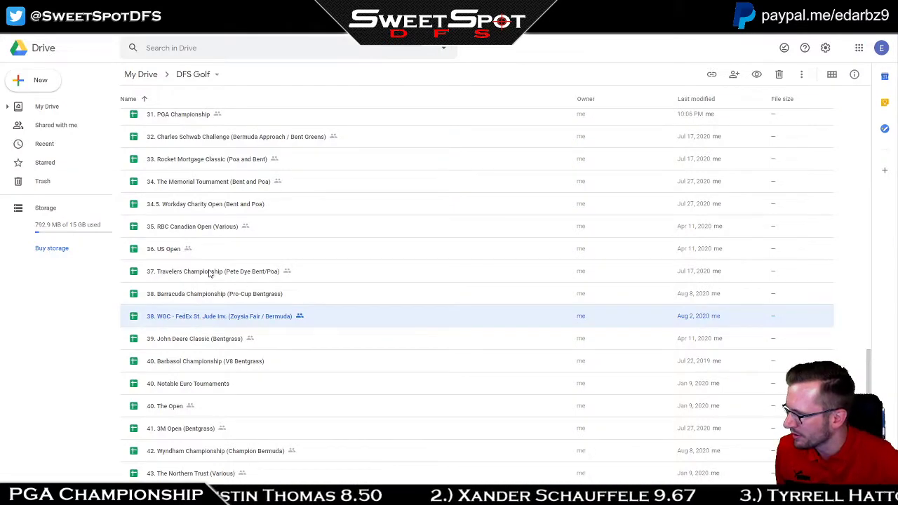
click(209, 274)
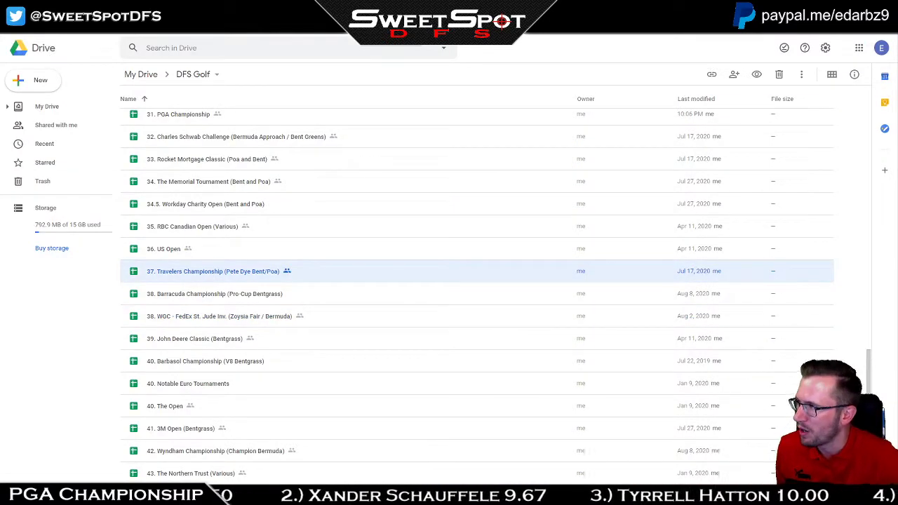
key(ctrl+shift+Tab)
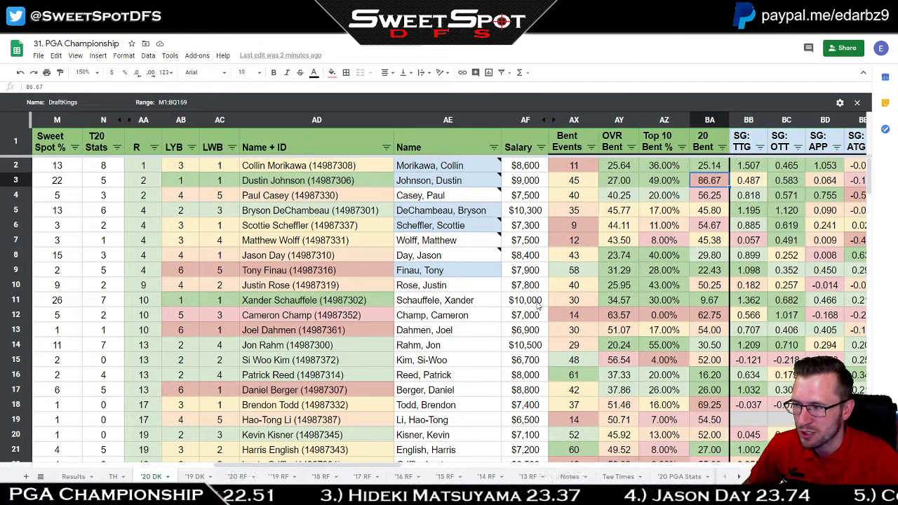
- Sort the 2020 Recent Form table on the '20 RF sheet by TRV in ascending order
click(237, 478)
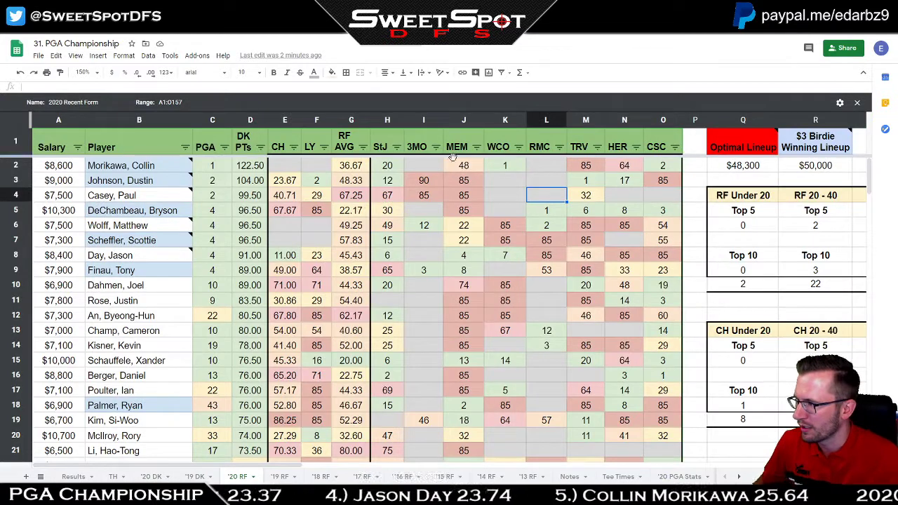
click(597, 147)
click(572, 164)
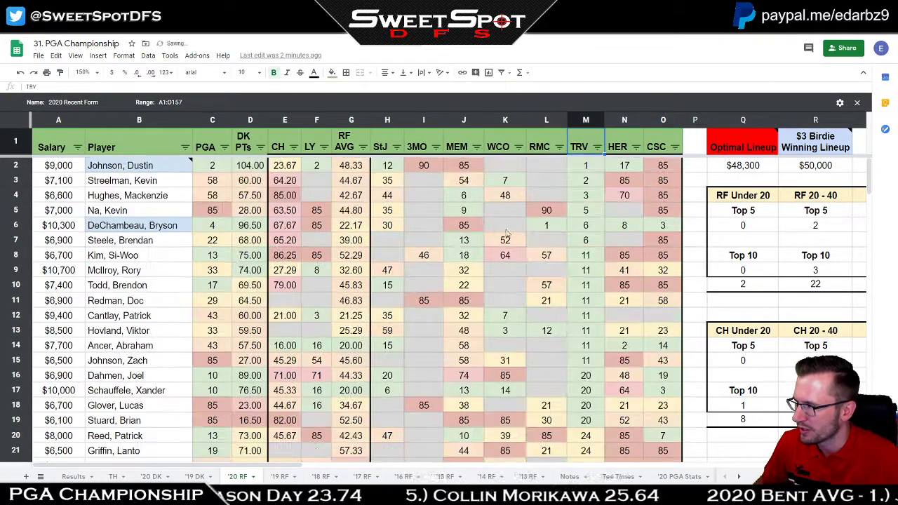
- Select the PGA finishes of Johnson, DeChambeau, Dahmen, Schauffele and Reed together in the table sorted by TRV
click(212, 166)
click(212, 226)
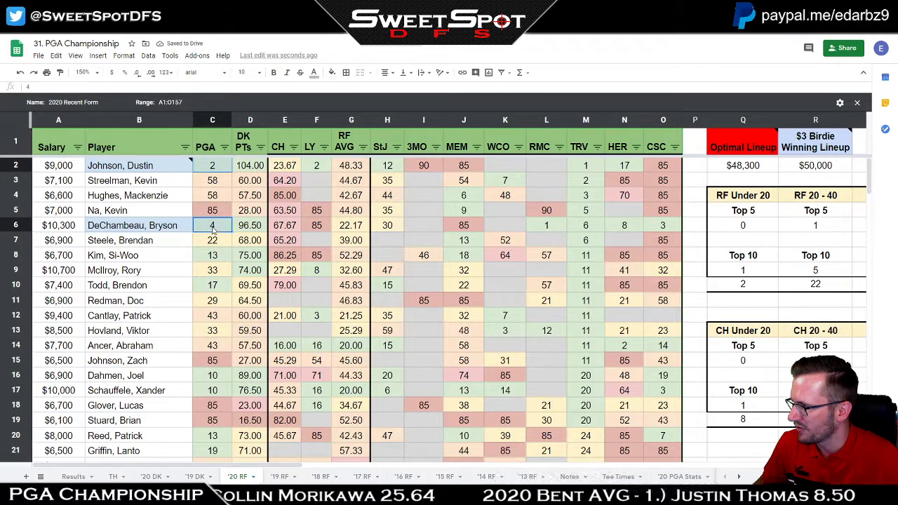
ctrl+click(224, 378)
ctrl+click(223, 392)
ctrl+click(225, 439)
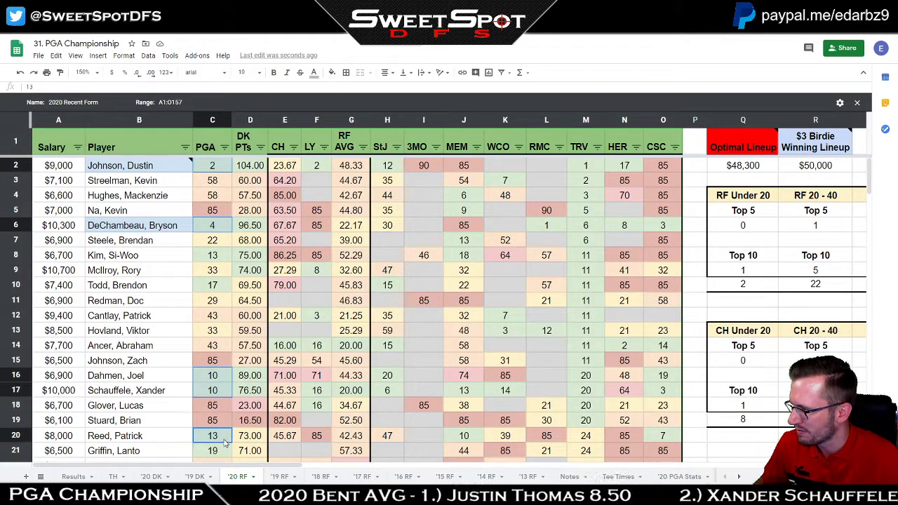
click(560, 242)
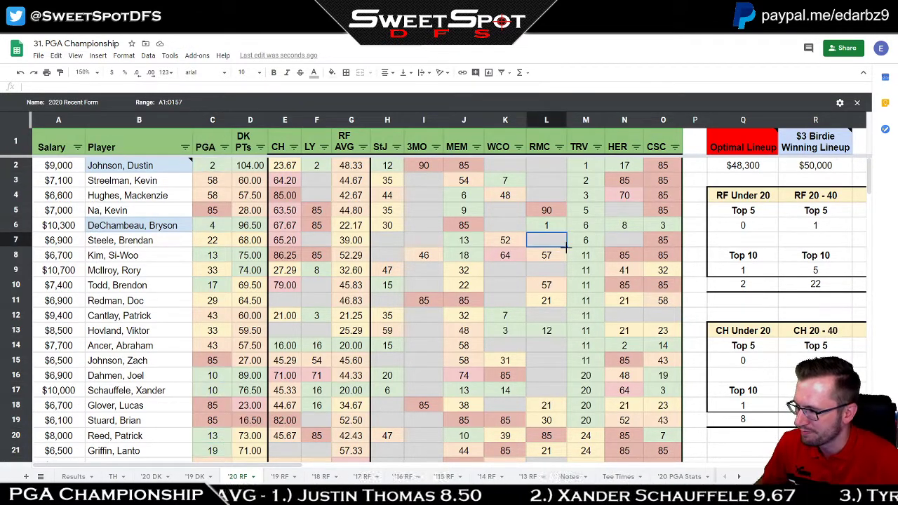
- Select the TRV values from Johnson down to Steele, extend the selection back to PGA, and check DeChambeau's MEM value
mouse_move(585, 167)
mouse_down()
mouse_move(574, 334)
mouse_move(585, 242)
mouse_up()
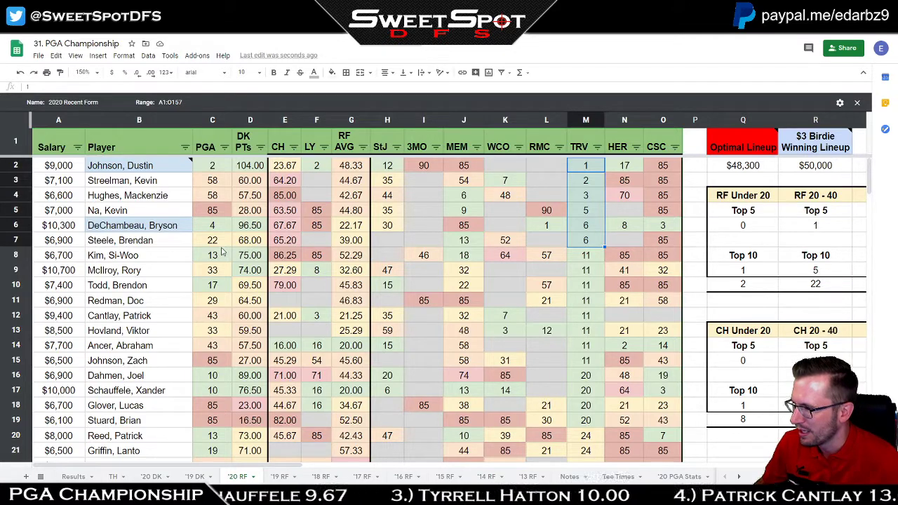
shift+click(220, 246)
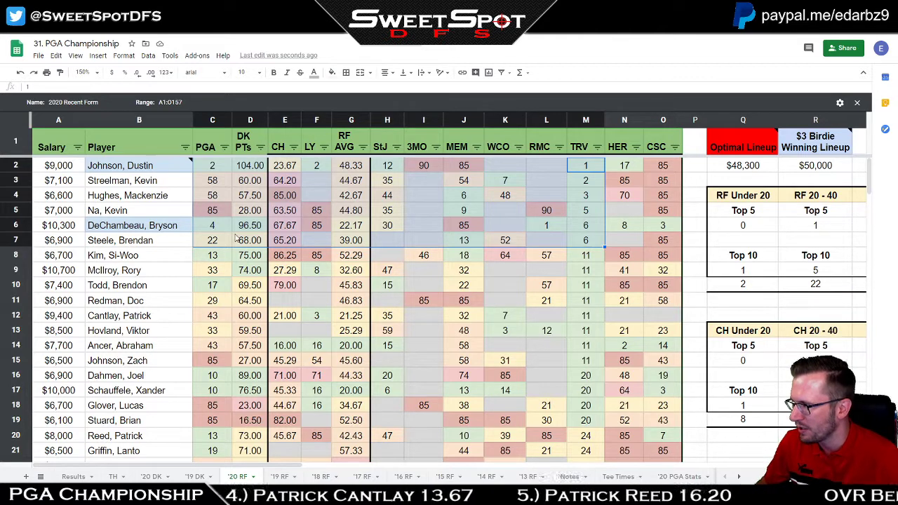
click(477, 226)
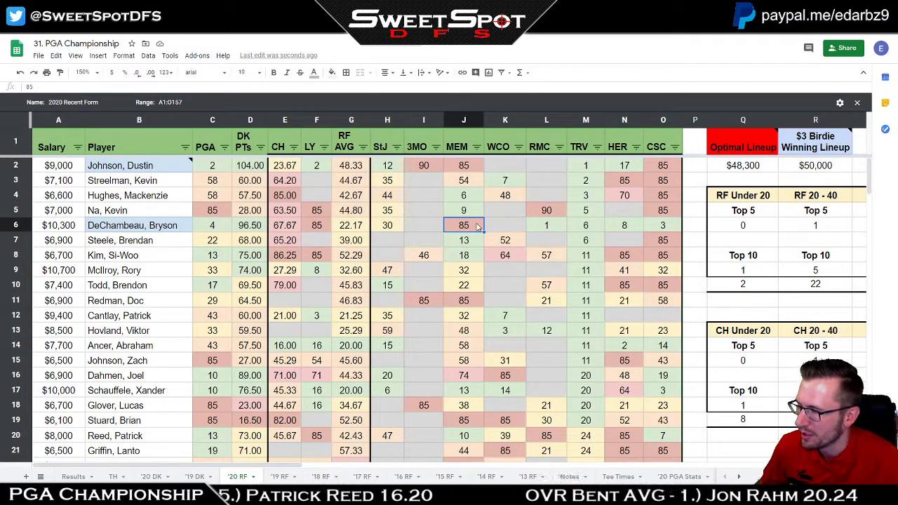
- Sort the 2020 Recent Form table by PGA and return to the '20 DK sheet
click(225, 148)
click(125, 164)
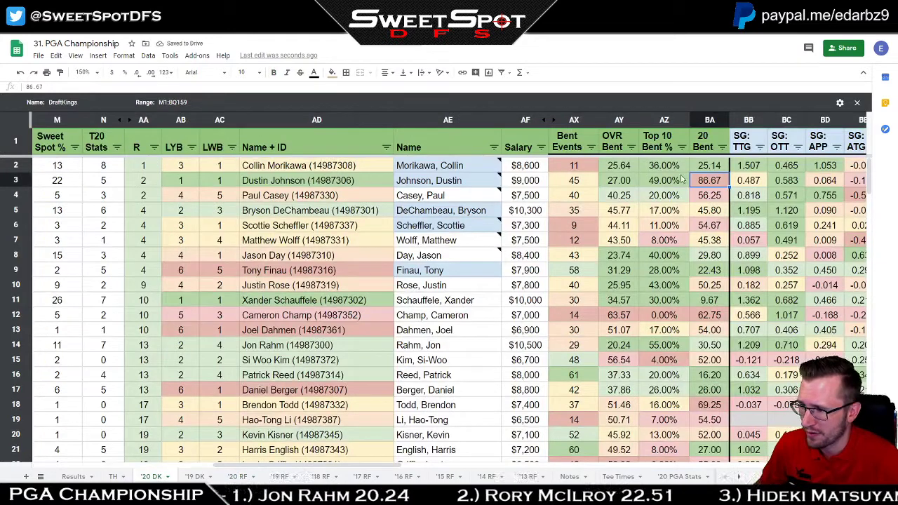
- Select Johnson's cells from Name + ID to 20 Bent and check Morikawa's OVR Bent value
drag(292, 181, 709, 181)
click(807, 234)
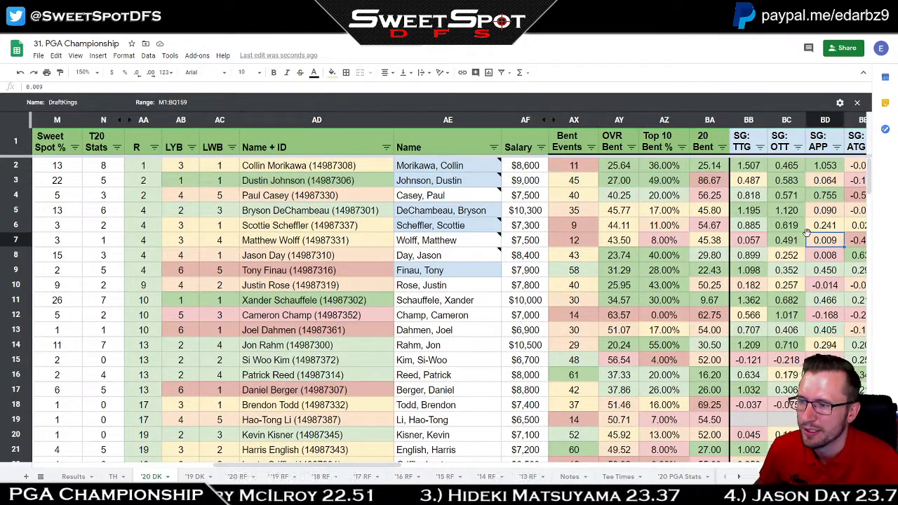
click(619, 167)
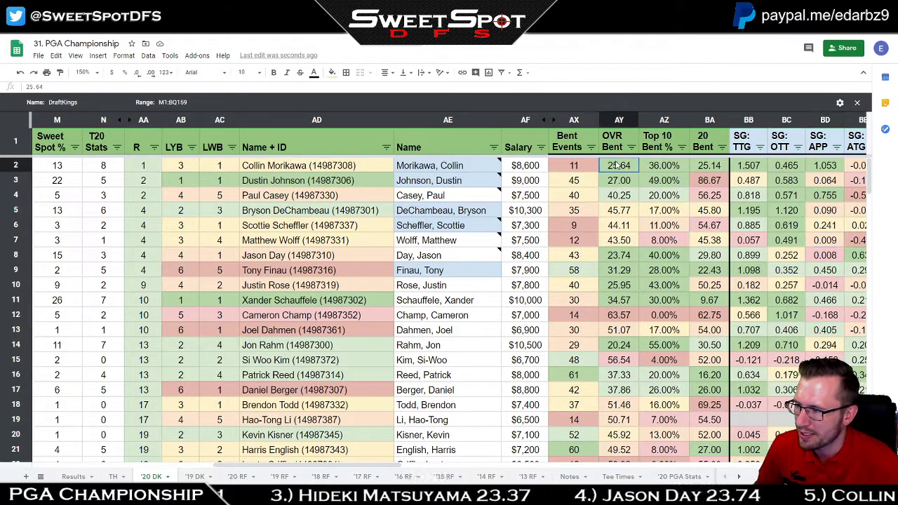
- Select the block from R to 20 Bent for Morikawa through Dahmen, and check Champ's and Day's bentgrass values
drag(144, 167, 732, 330)
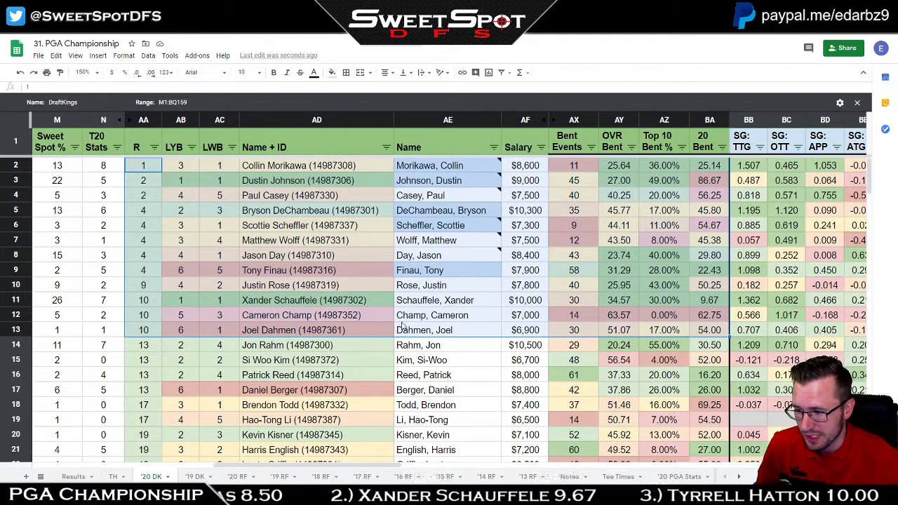
click(621, 317)
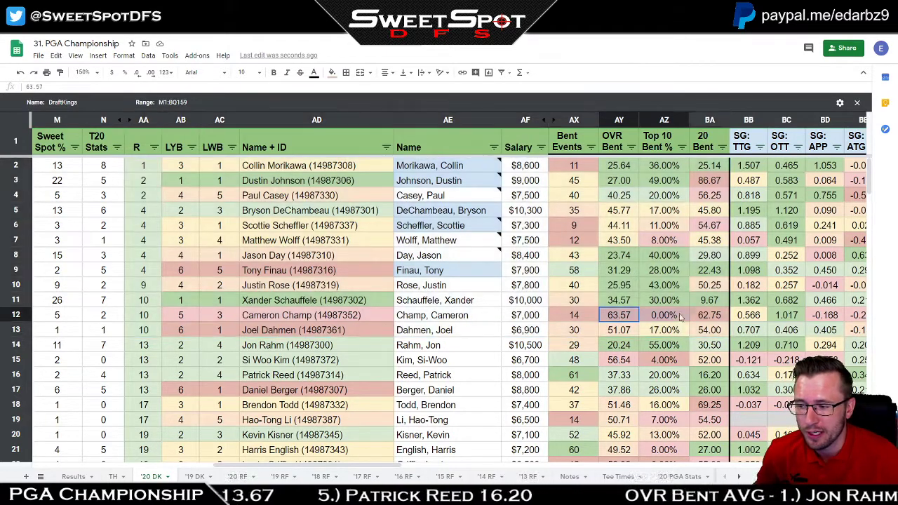
click(646, 259)
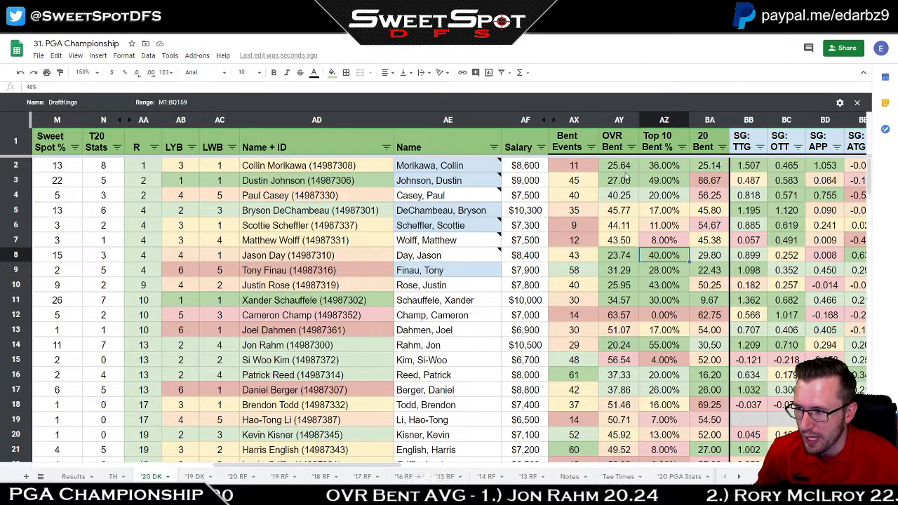
drag(622, 169, 626, 346)
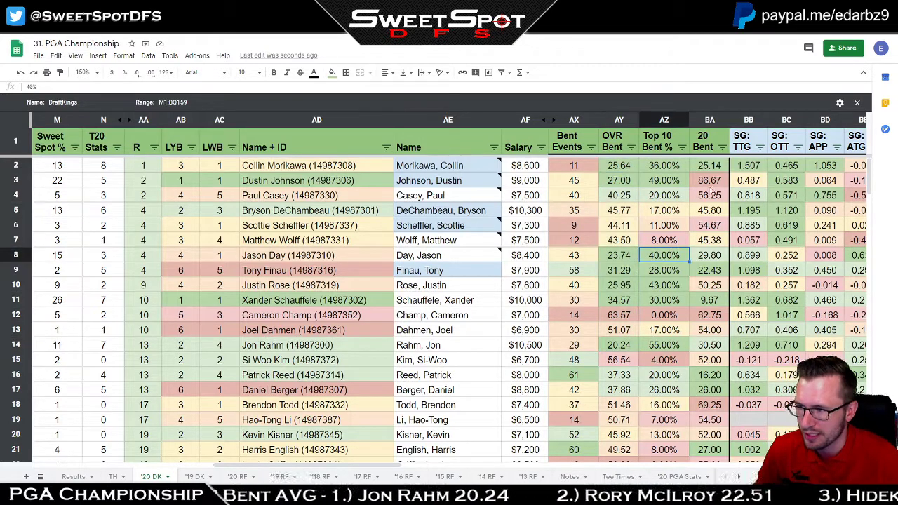
- Hide the bentgrass columns from Bent Events to 20 Bent
click(579, 120)
shift+click(710, 120)
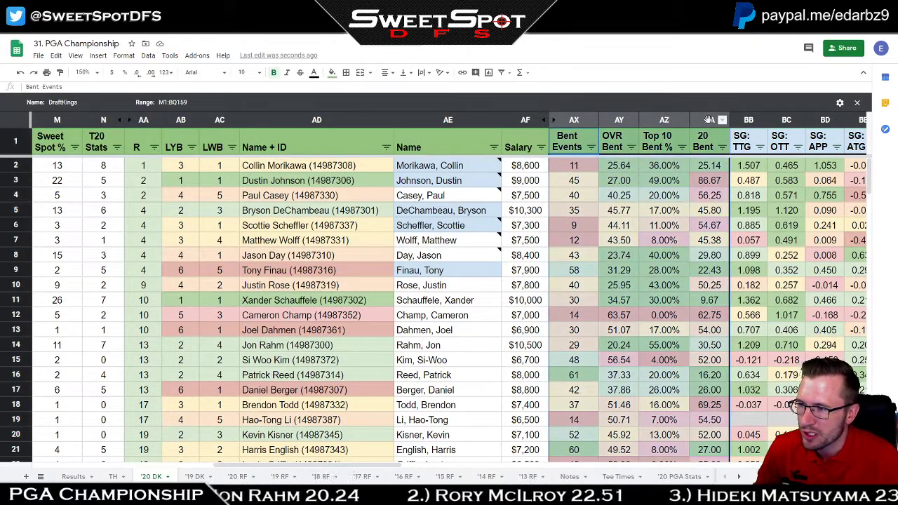
right_click(711, 121)
click(746, 259)
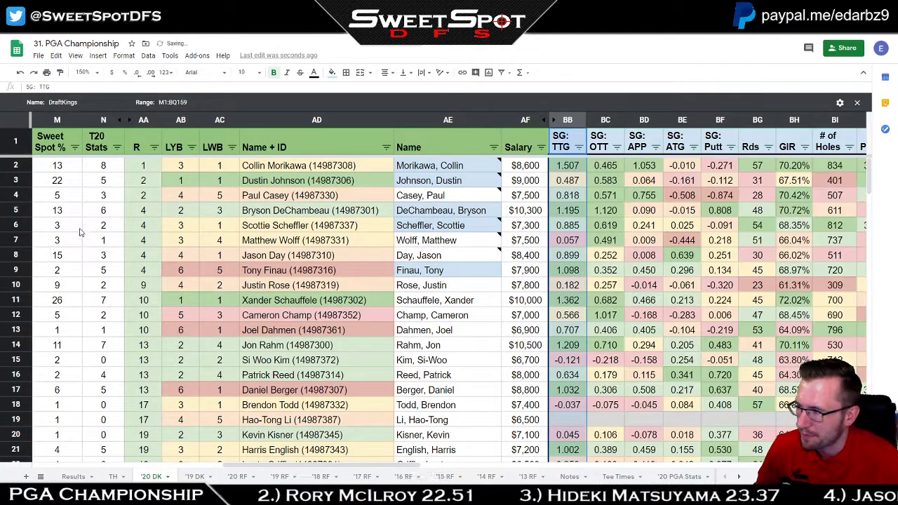
- Select the block from R to # of Holes for Morikawa through Dahmen, and narrow it to their SG: TTG values
click(136, 165)
drag(579, 343, 843, 328)
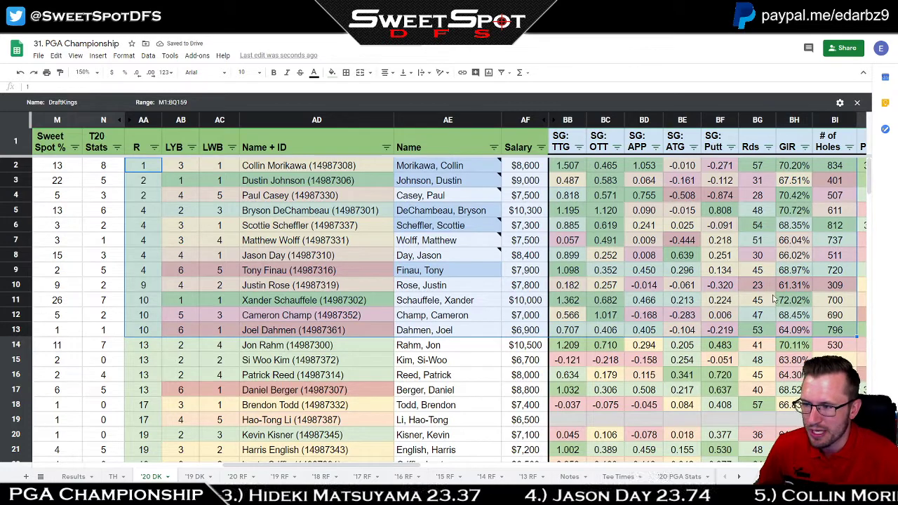
click(687, 214)
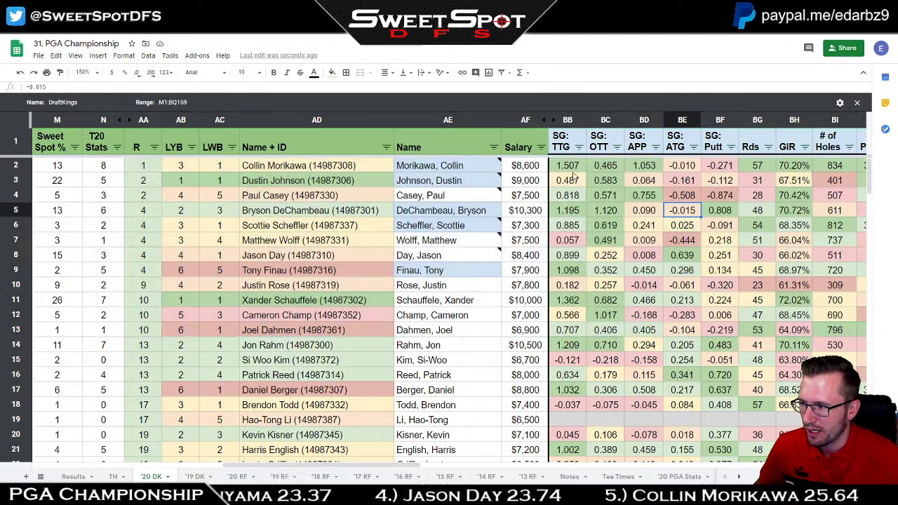
drag(572, 170, 566, 335)
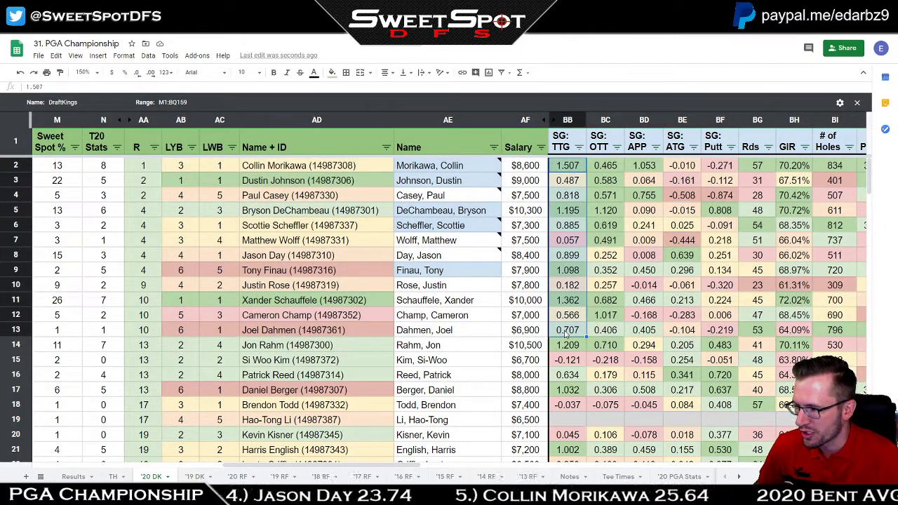
- Select the SG: TTG values of Schauffele, Finau, DeChambeau, Morikawa, Casey, Scheffler, Day and Dahmen together
click(572, 302)
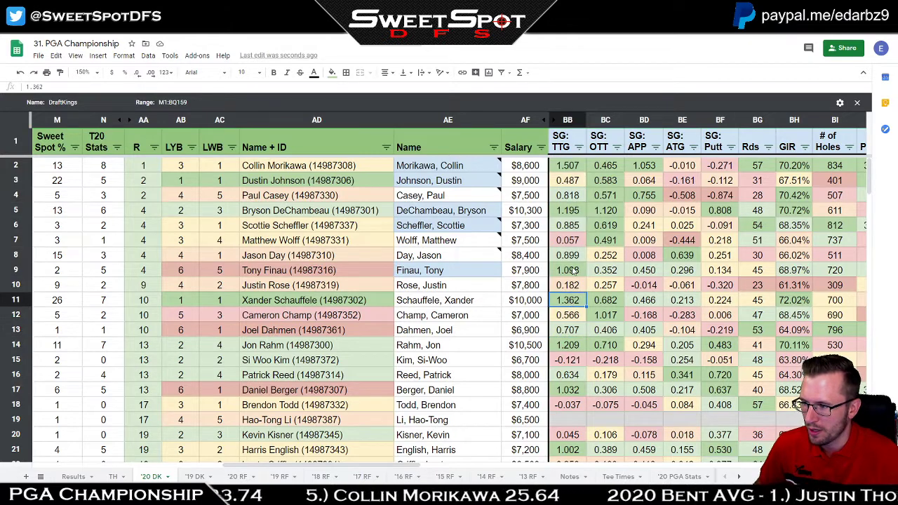
ctrl+click(574, 271)
ctrl+click(573, 211)
ctrl+click(569, 166)
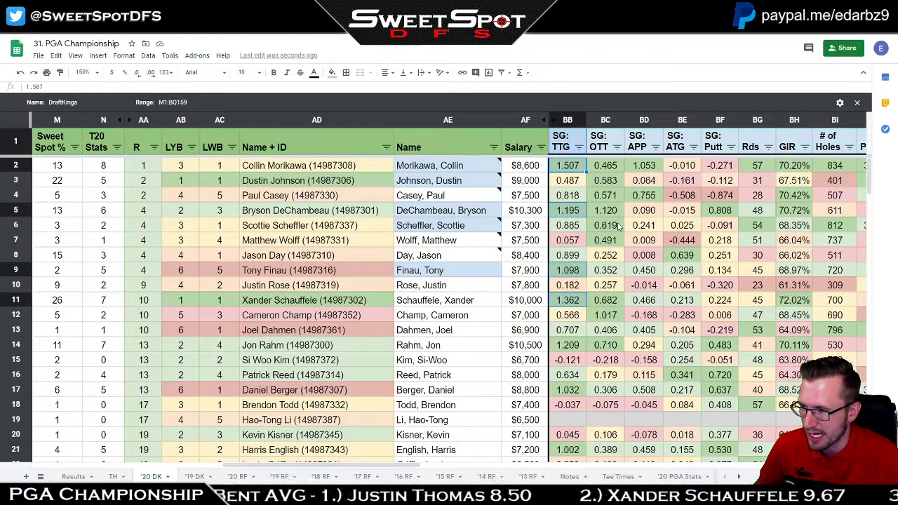
ctrl+click(574, 197)
ctrl+click(574, 229)
ctrl+click(574, 257)
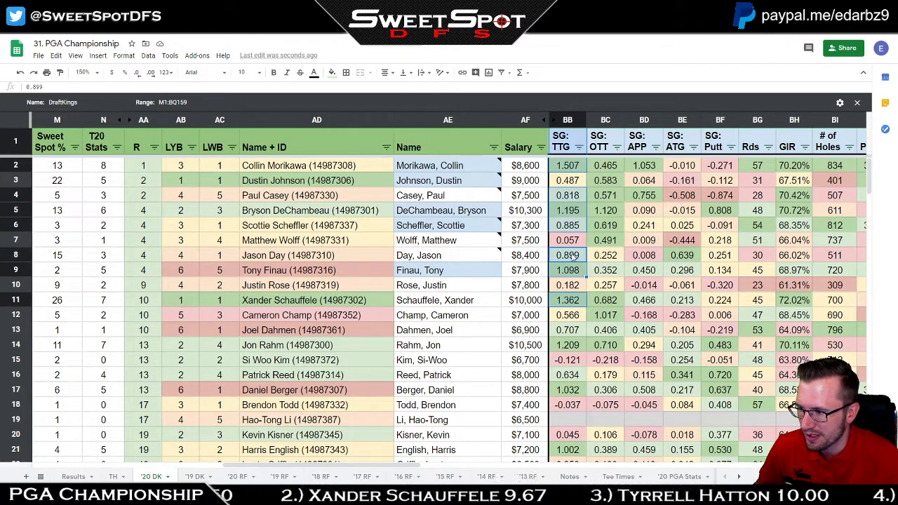
ctrl+click(568, 334)
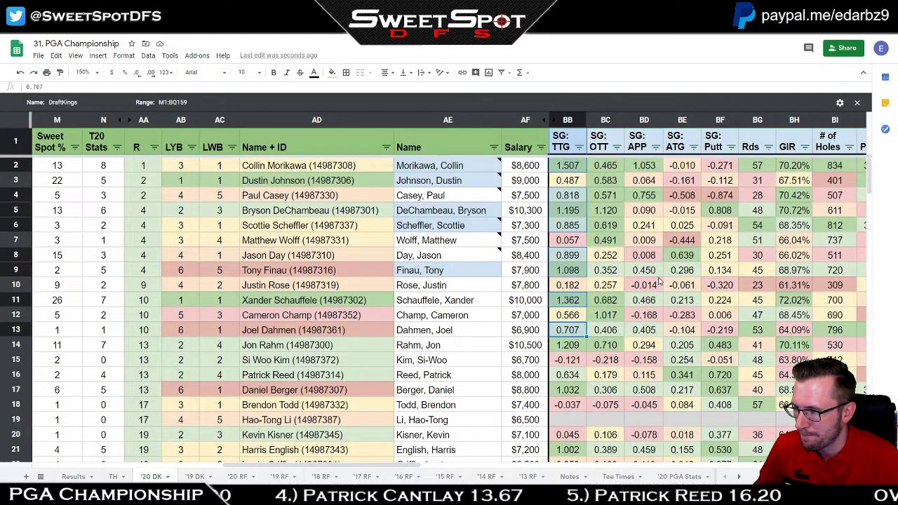
- Check Wolff's SG: TTG and SG: ATG, Scheffler's SG: ATG and DeChambeau's SG: APP values
click(585, 241)
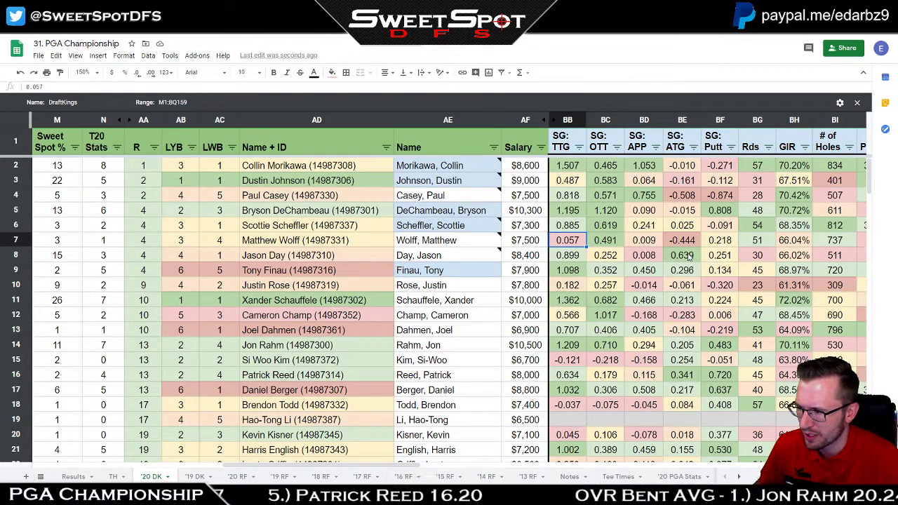
click(673, 229)
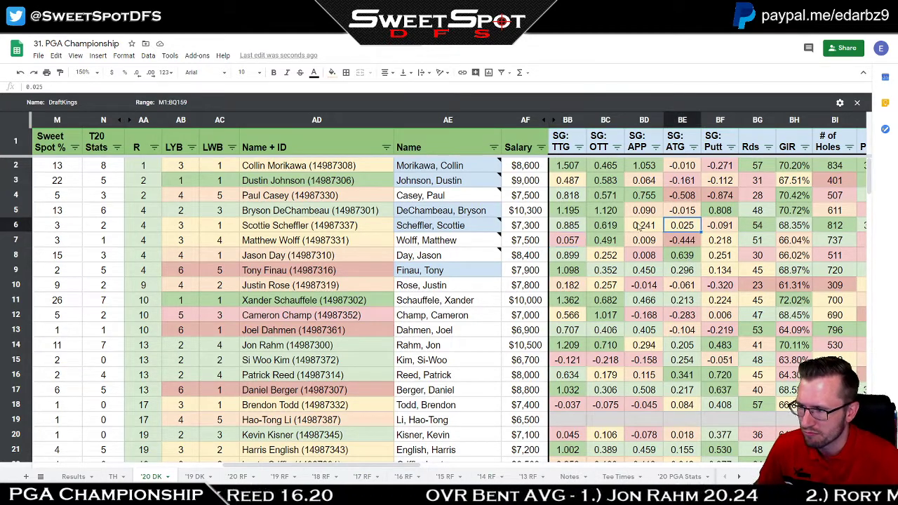
click(573, 244)
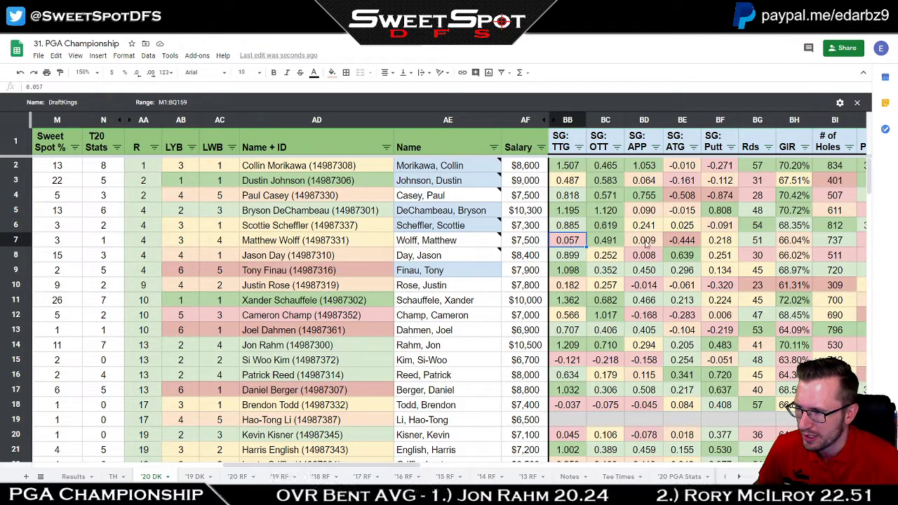
click(683, 242)
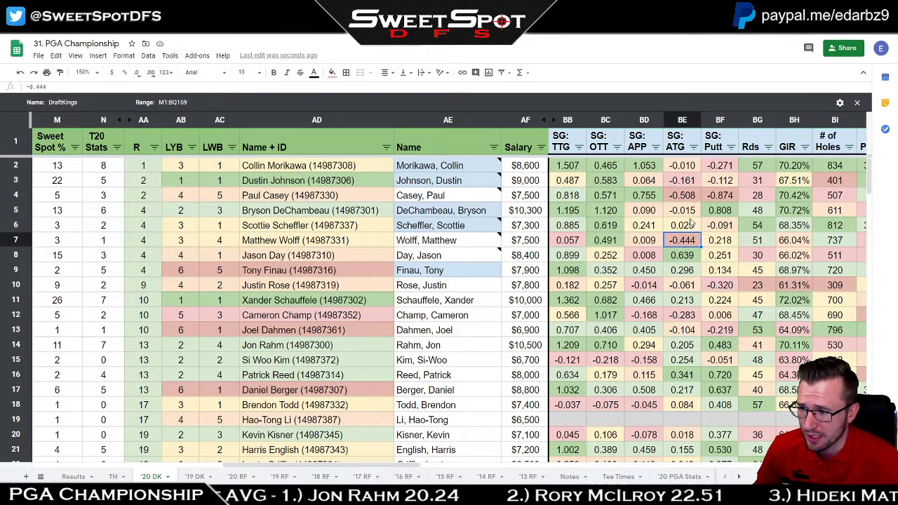
click(657, 211)
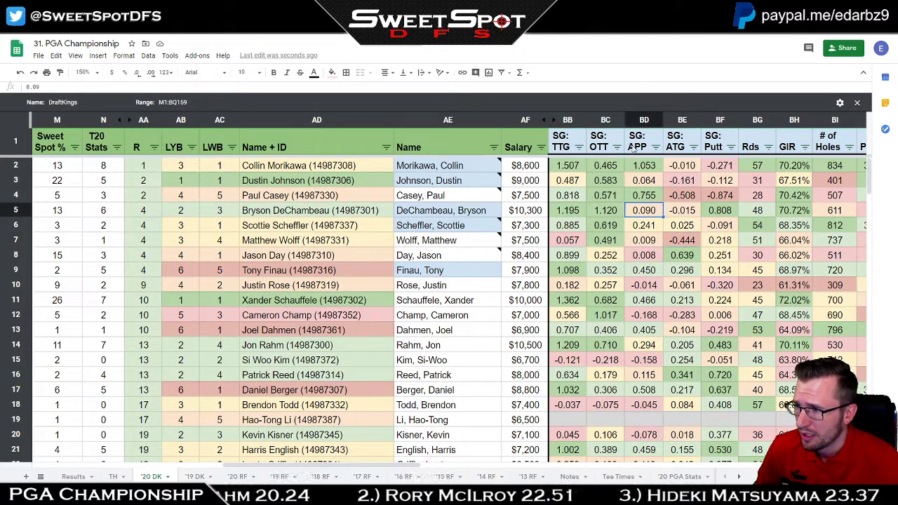
- Select the SG: OTT values from Morikawa down to Wolff, and add those of Schauffele, Champ, Finau and Dahmen
click(617, 147)
click(617, 147)
click(606, 168)
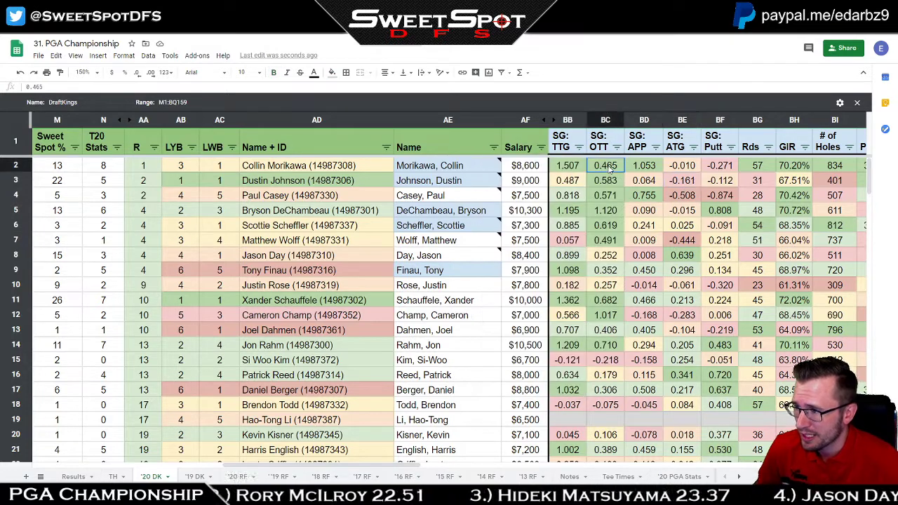
drag(609, 181, 611, 243)
drag(617, 303, 614, 317)
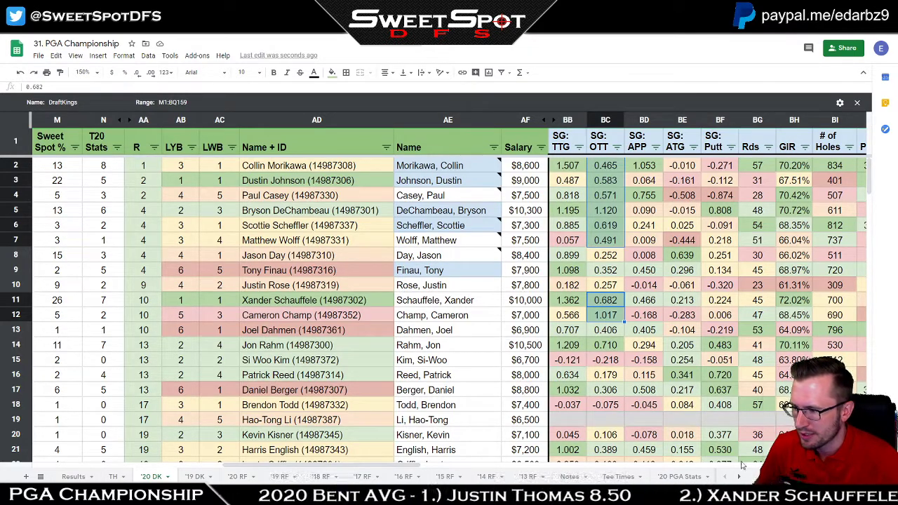
ctrl+click(613, 272)
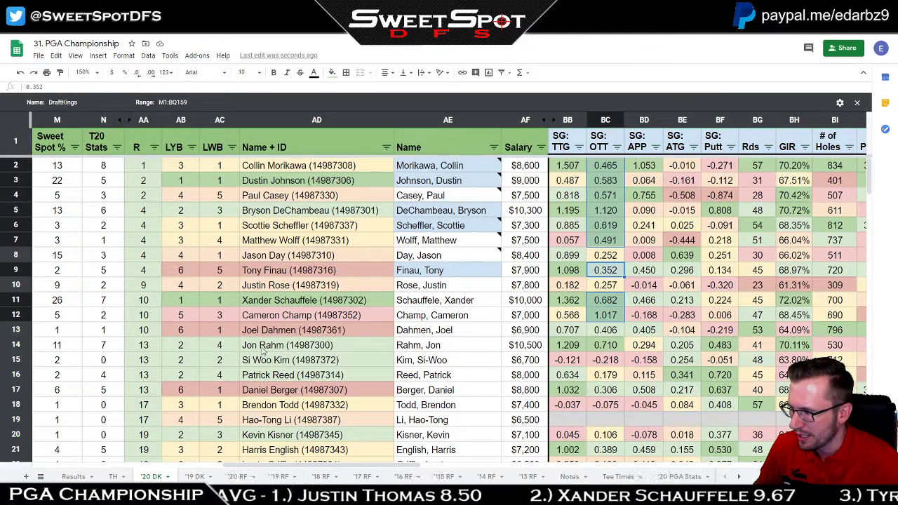
ctrl+click(605, 329)
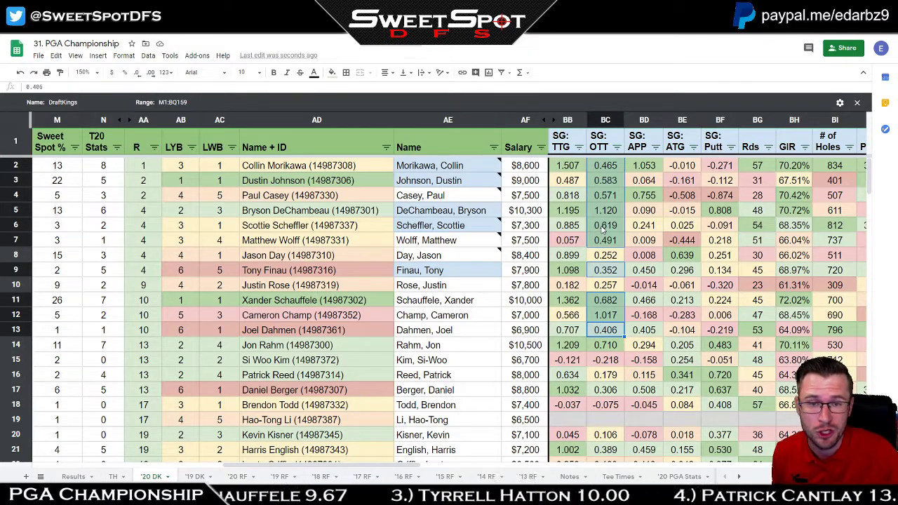
- Compare Morikawa's and Casey's SG: APP values, and select the top finishers' SG: APP values between Morikawa and Schauffele
click(646, 168)
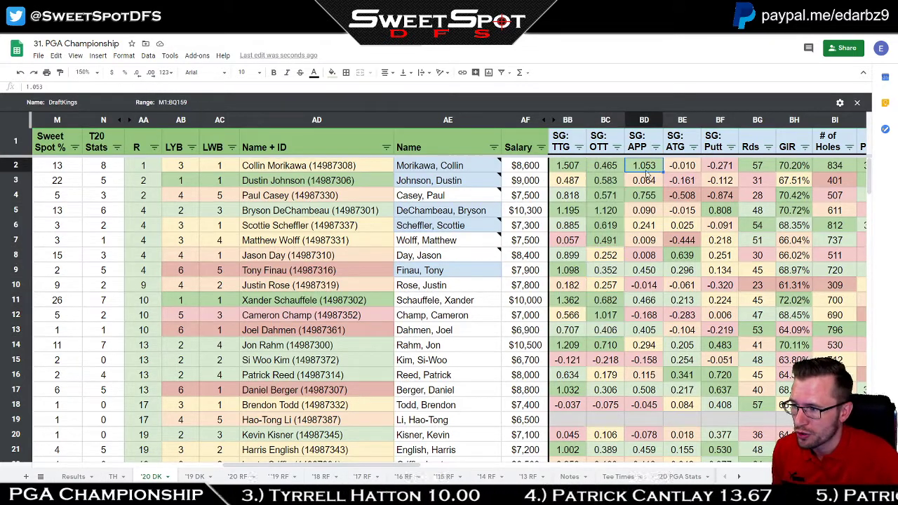
click(646, 196)
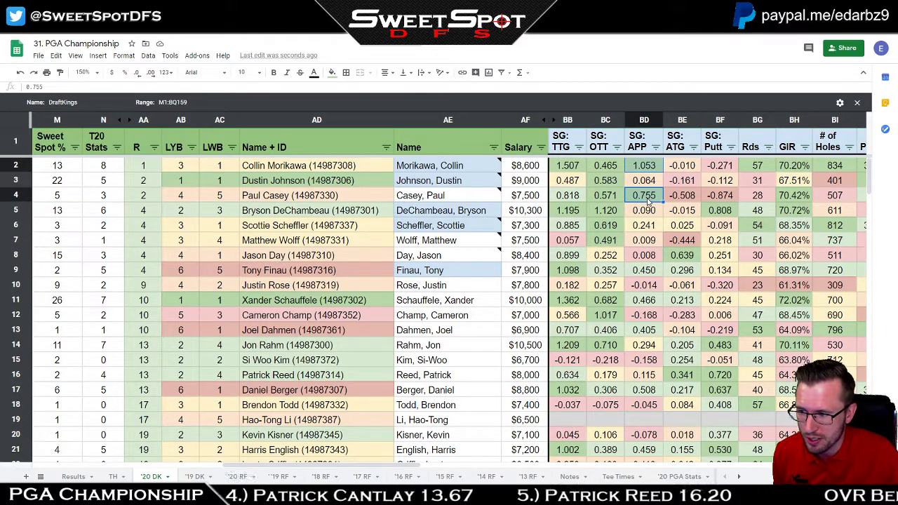
click(707, 227)
click(647, 172)
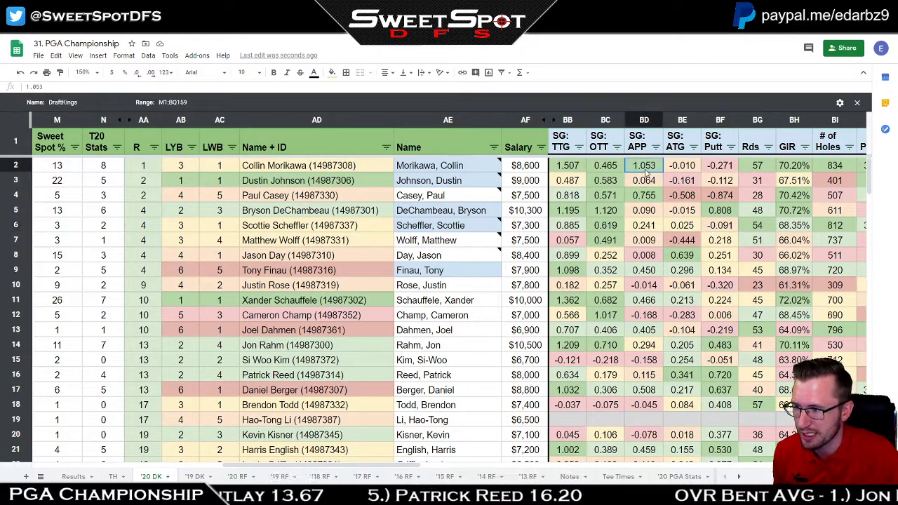
drag(646, 172, 651, 303)
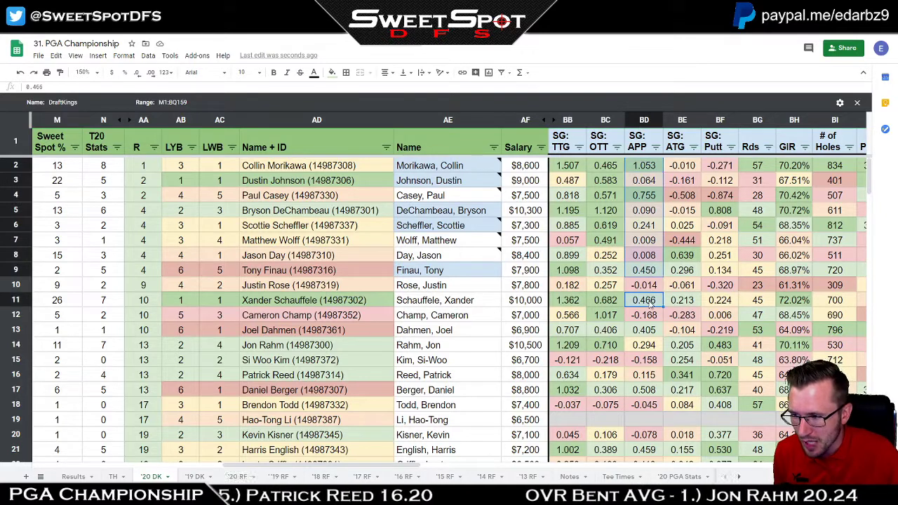
- Select the SG: APP values of Morikawa, Casey, Finau, Schauffele and Dahmen together
ctrl+click(642, 333)
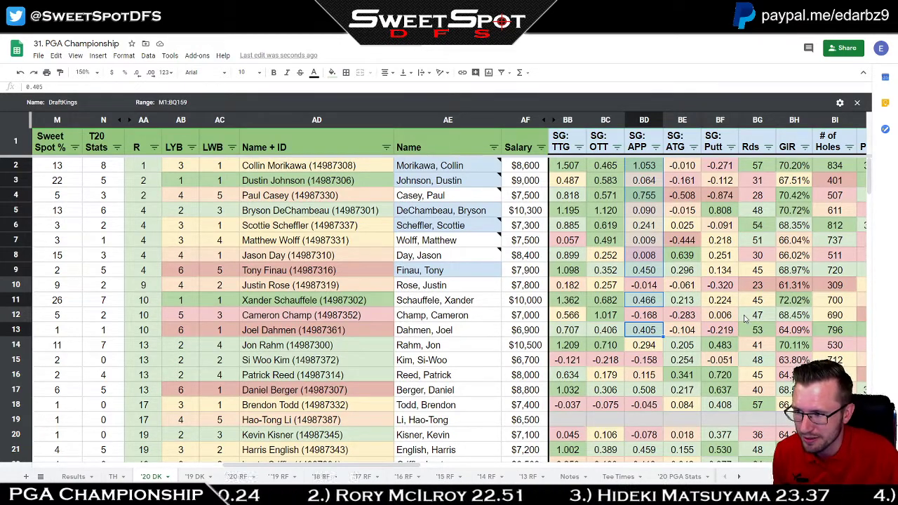
click(720, 257)
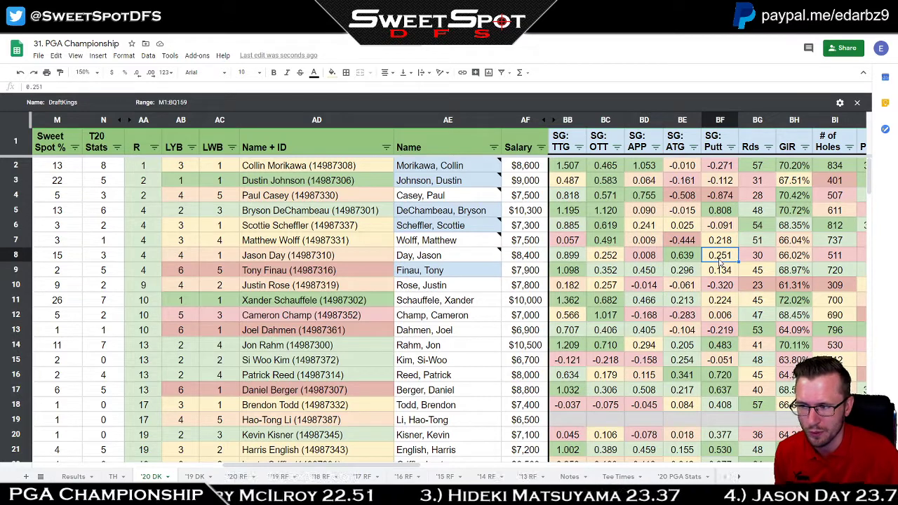
click(646, 166)
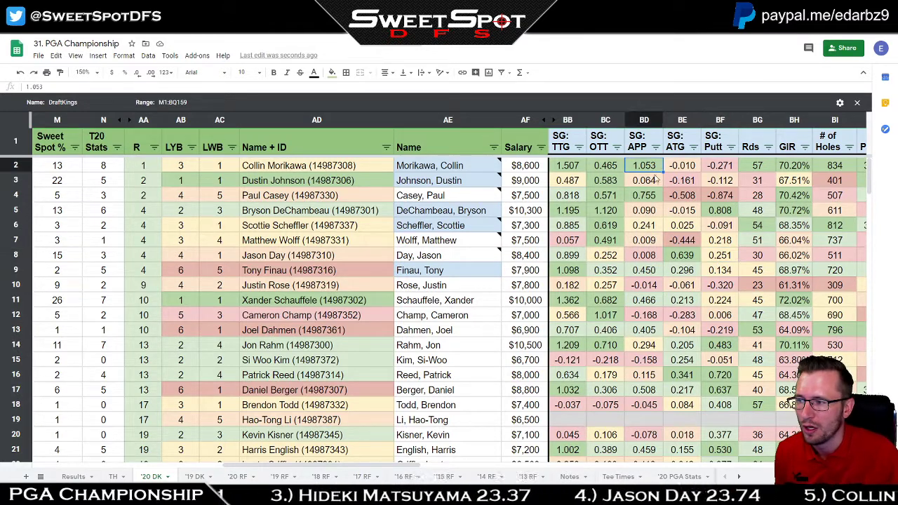
click(651, 196)
ctrl+click(645, 270)
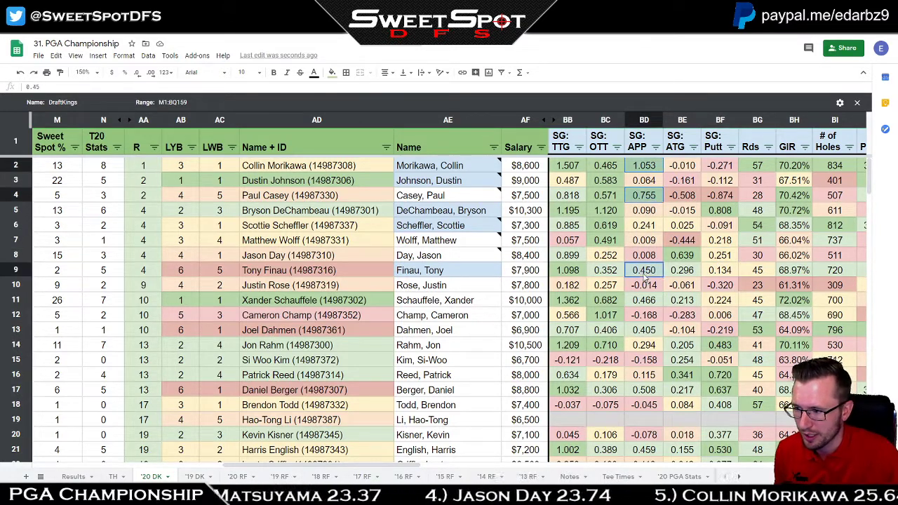
ctrl+click(644, 301)
ctrl+click(644, 329)
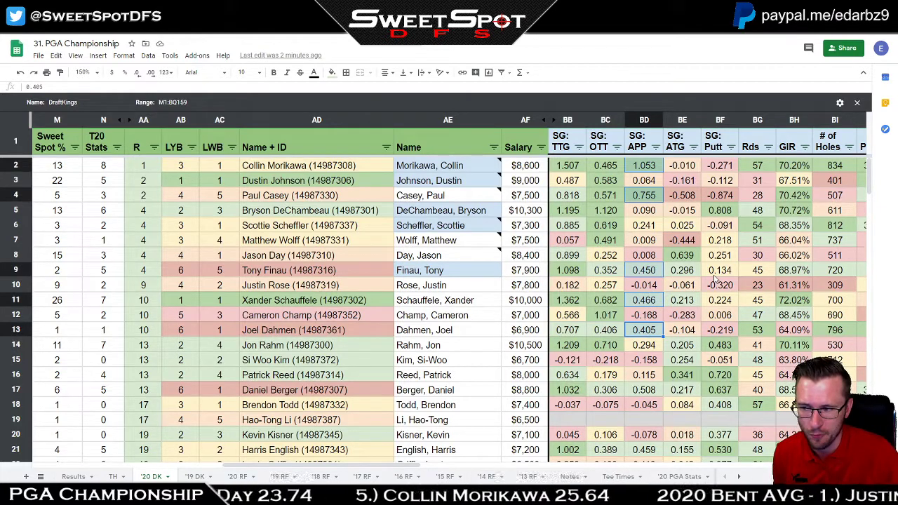
- Review the SG: ATG and SG: Putt values from Morikawa down to Champ, and select the SG: Putt values from Morikawa to Casey
click(727, 257)
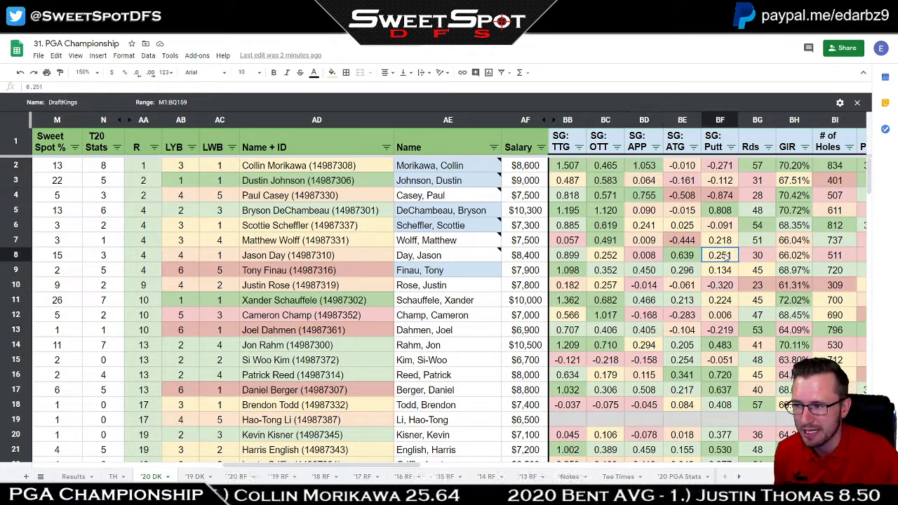
drag(690, 172, 693, 322)
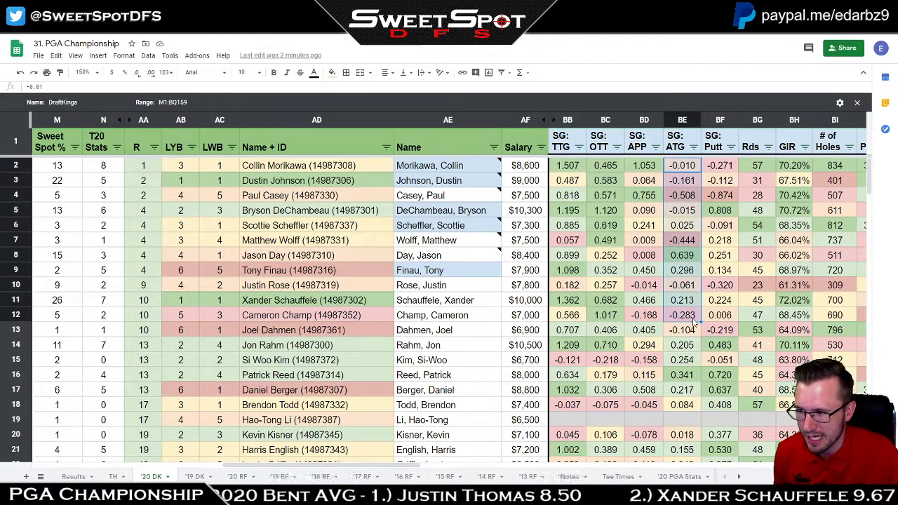
drag(725, 168, 727, 328)
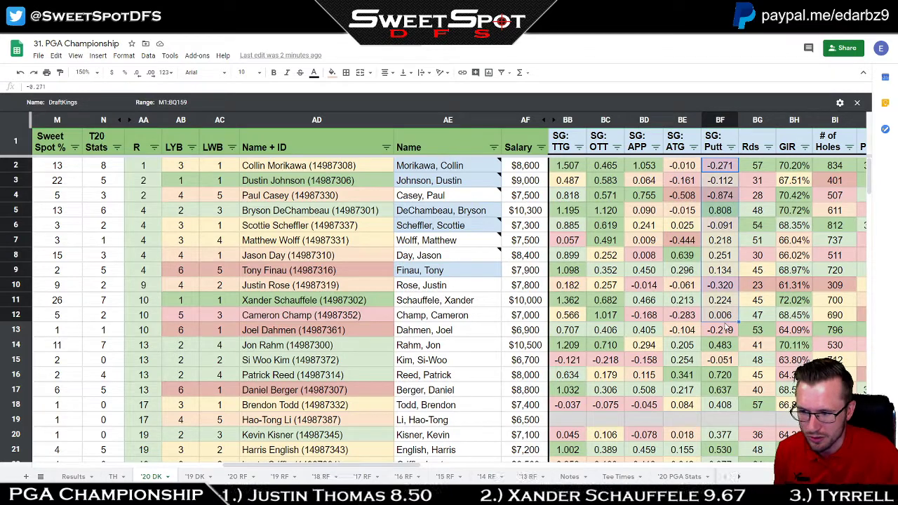
click(758, 273)
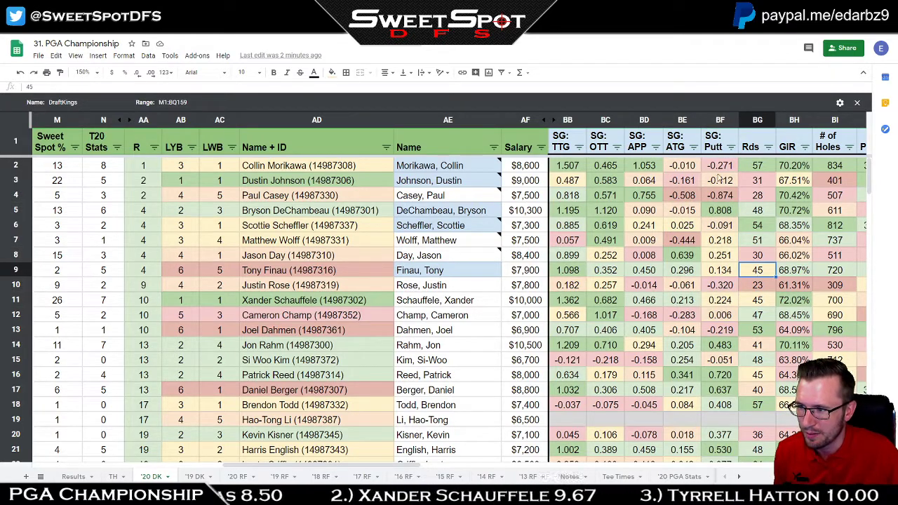
drag(721, 168, 721, 197)
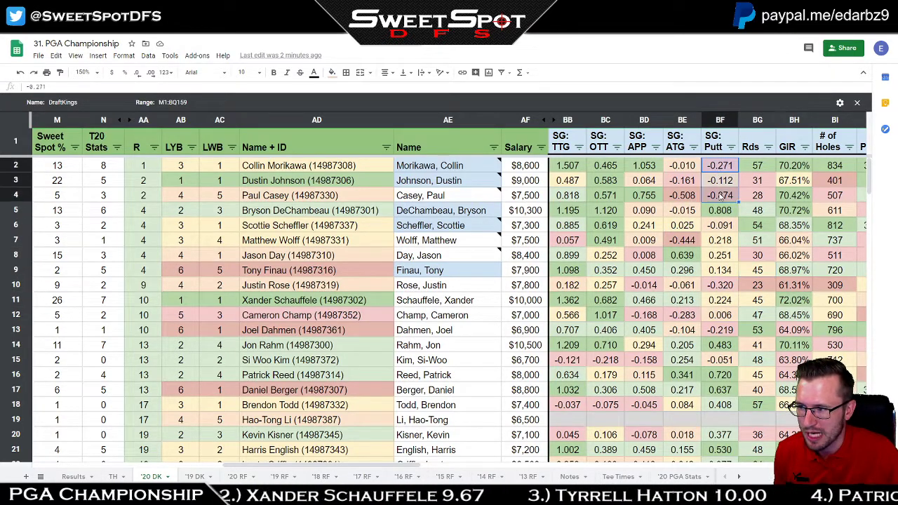
click(757, 212)
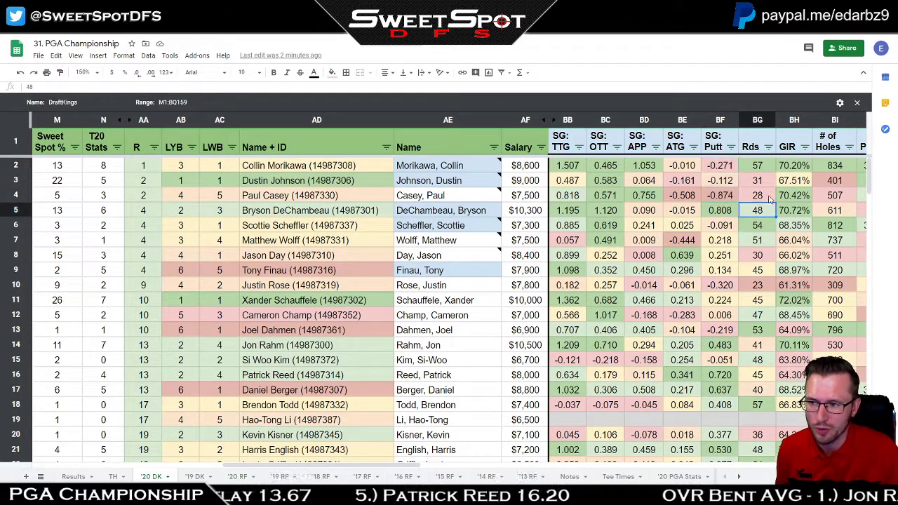
- Hide the strokes-gained and rounds columns BB through BG
click(758, 120)
drag(720, 122, 572, 122)
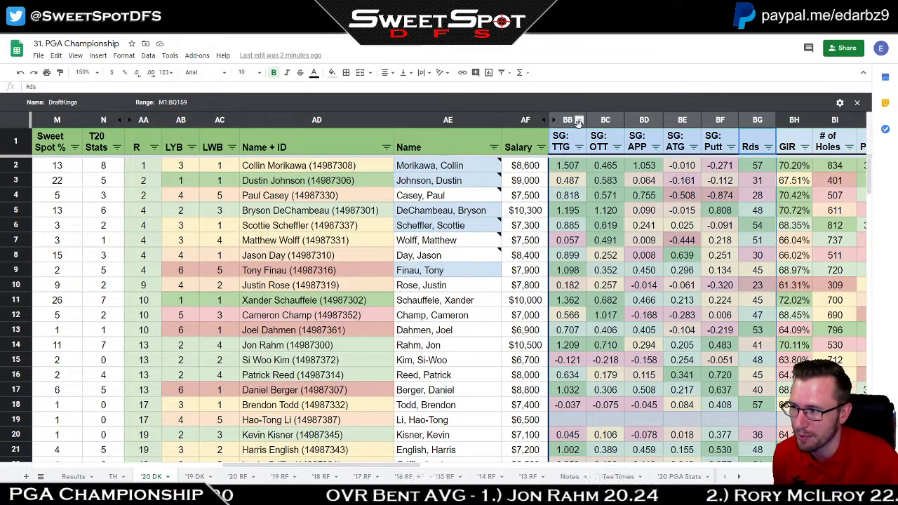
right_click(602, 124)
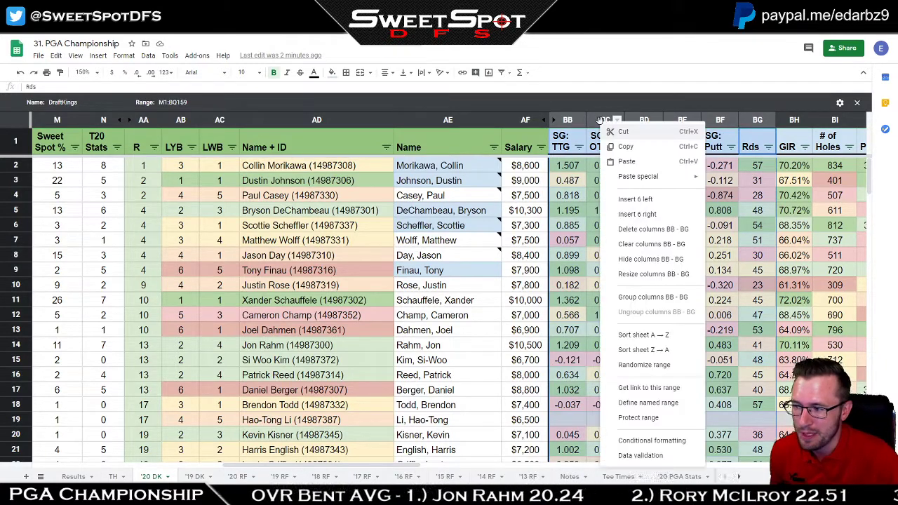
click(650, 259)
click(710, 241)
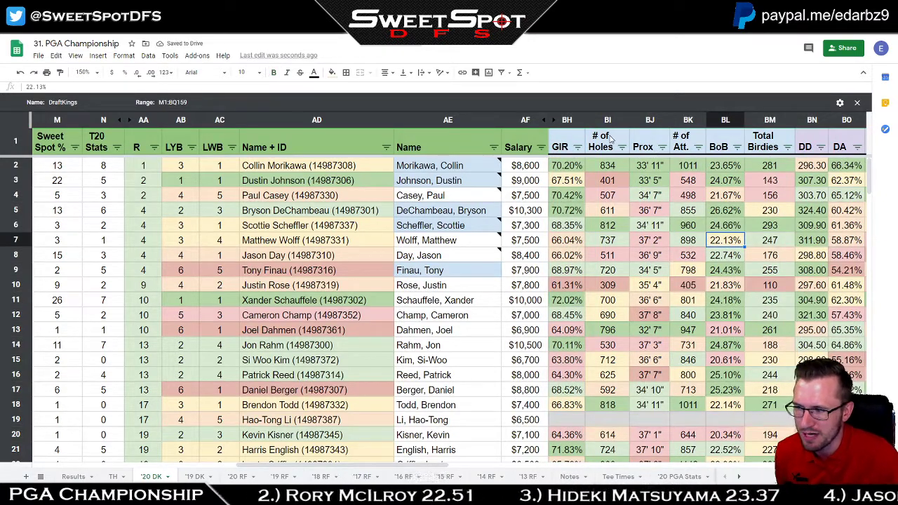
- Select the GIR values of Morikawa, Casey, DeChambeau, Schauffele, Champ, Finau and Scheffler together
click(567, 168)
drag(569, 196, 567, 214)
ctrl+click(566, 302)
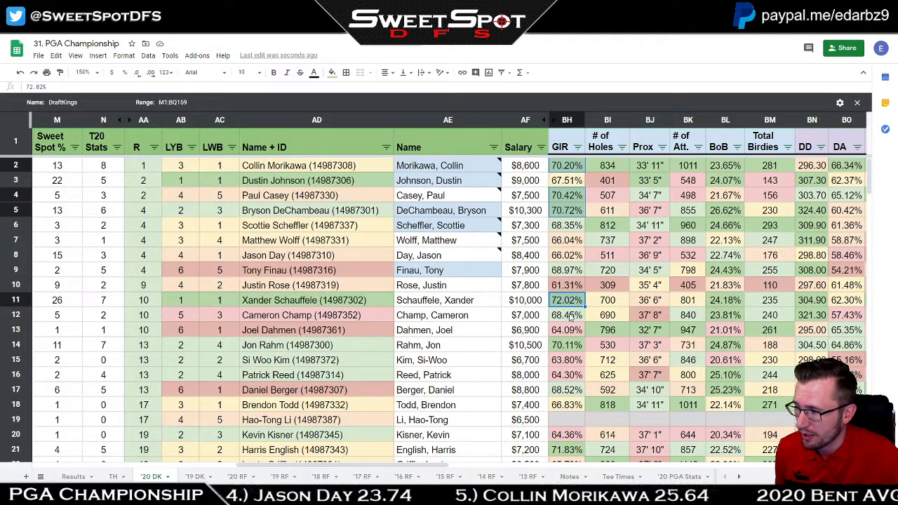
ctrl+click(571, 316)
ctrl+click(570, 271)
ctrl+click(569, 226)
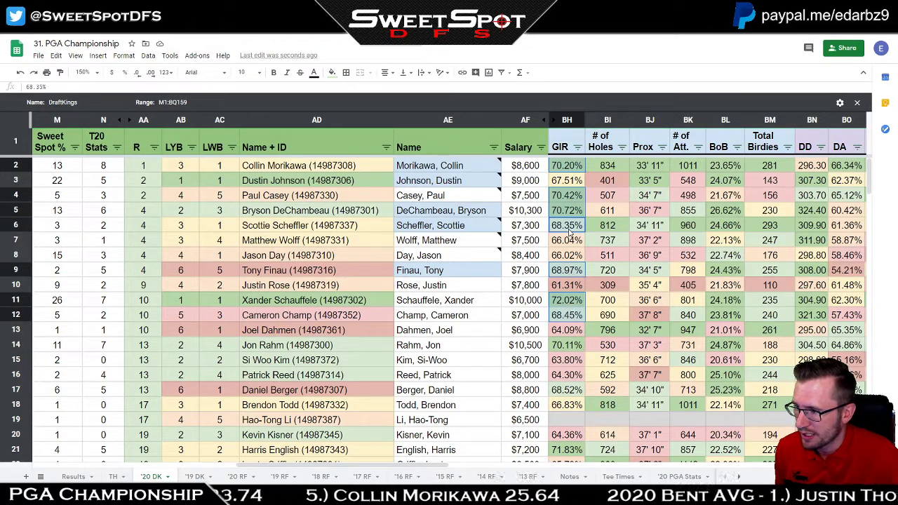
click(678, 185)
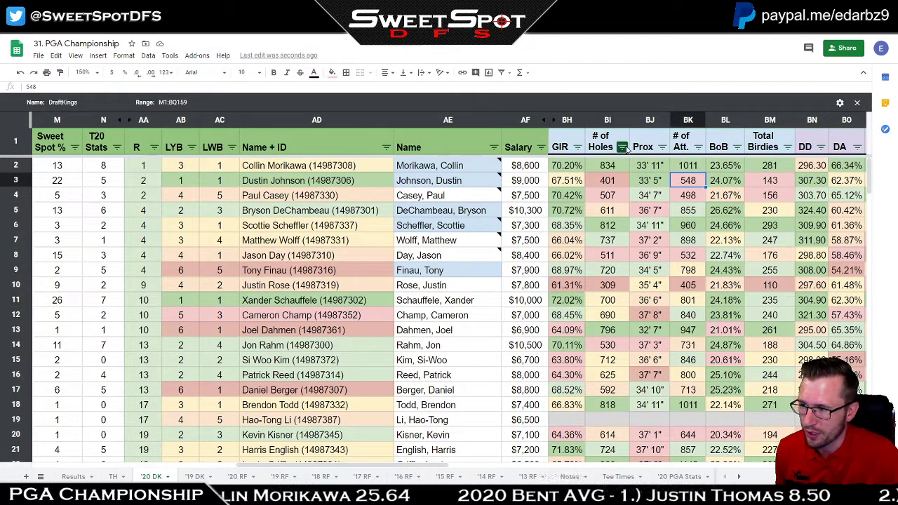
- Sort the table by Prox in ascending order and undo the sort
click(663, 147)
click(625, 167)
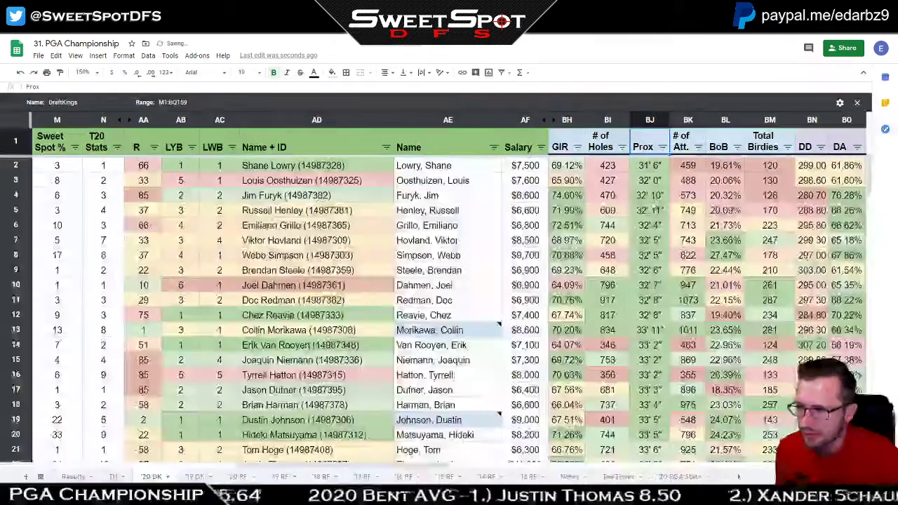
click(20, 73)
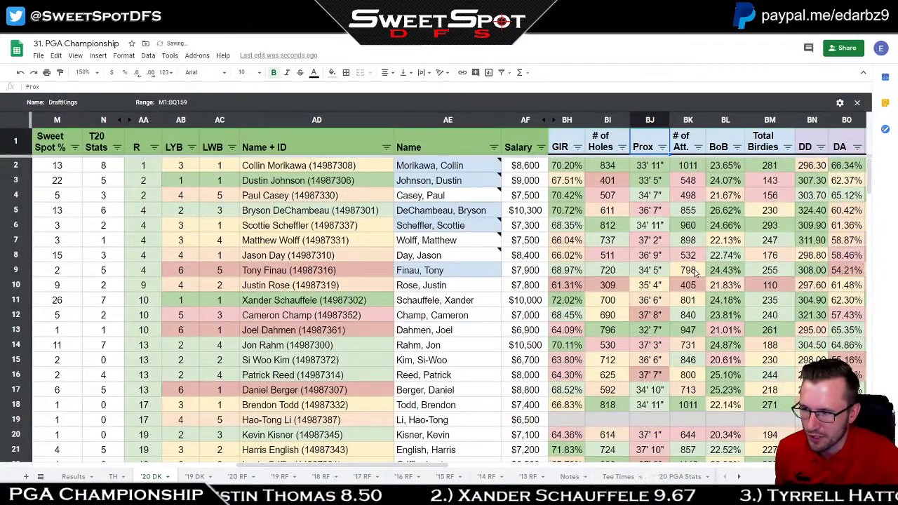
- Select the Prox values of Morikawa, Johnson, Casey, Scheffler, Finau and Dahmen together
drag(652, 166, 653, 184)
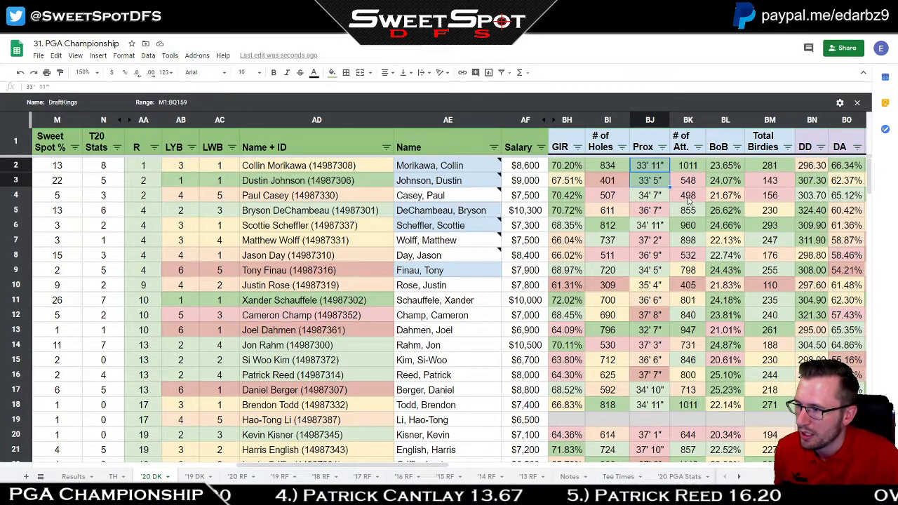
ctrl+click(657, 197)
ctrl+click(657, 225)
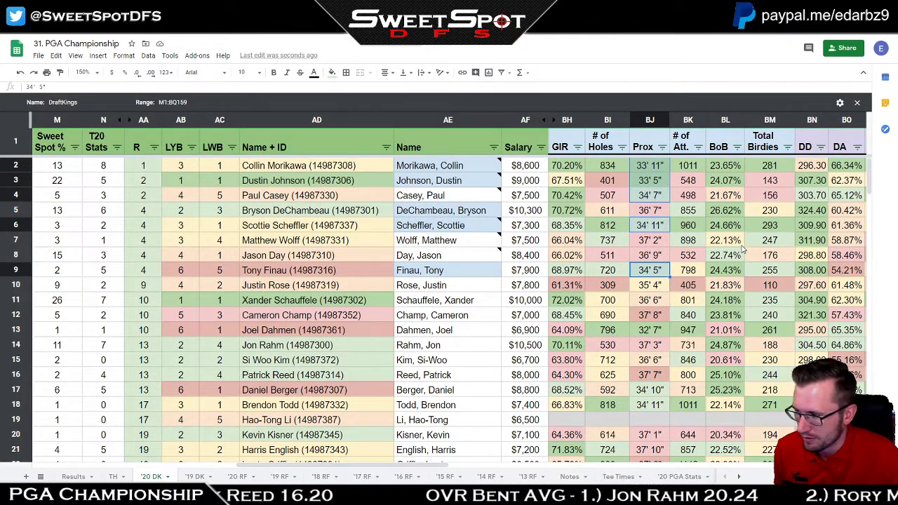
click(649, 331)
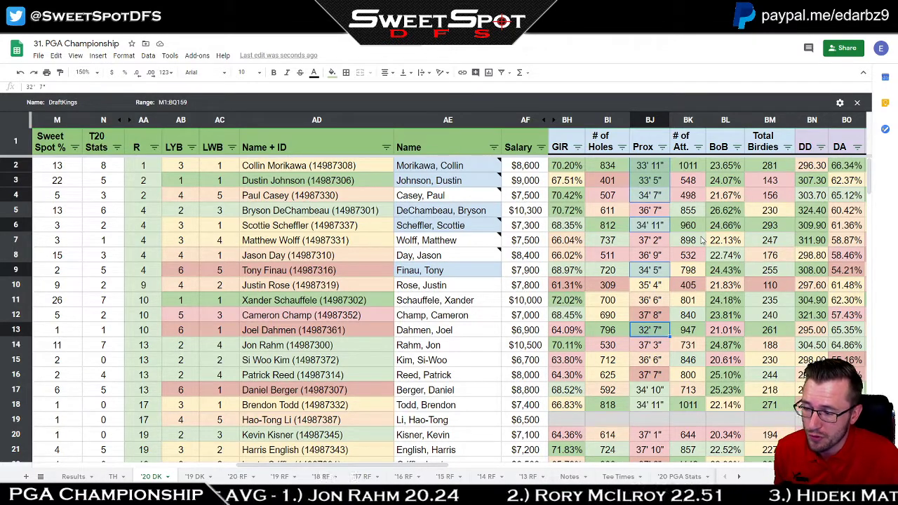
click(702, 211)
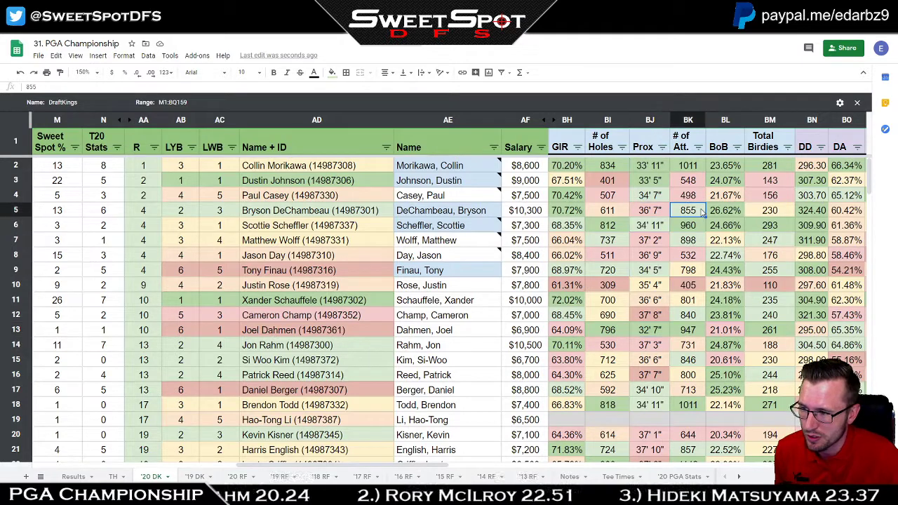
- Select the BoB values of Morikawa, Johnson, DeChambeau, Scheffler, Finau, Schauffele, Champ and Day together
click(736, 146)
click(715, 168)
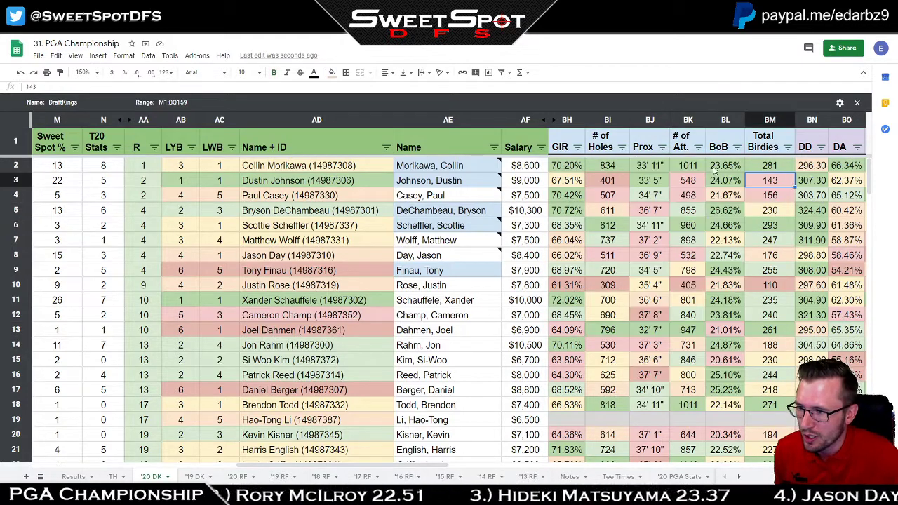
click(715, 169)
ctrl+click(733, 211)
ctrl+click(733, 225)
ctrl+click(734, 271)
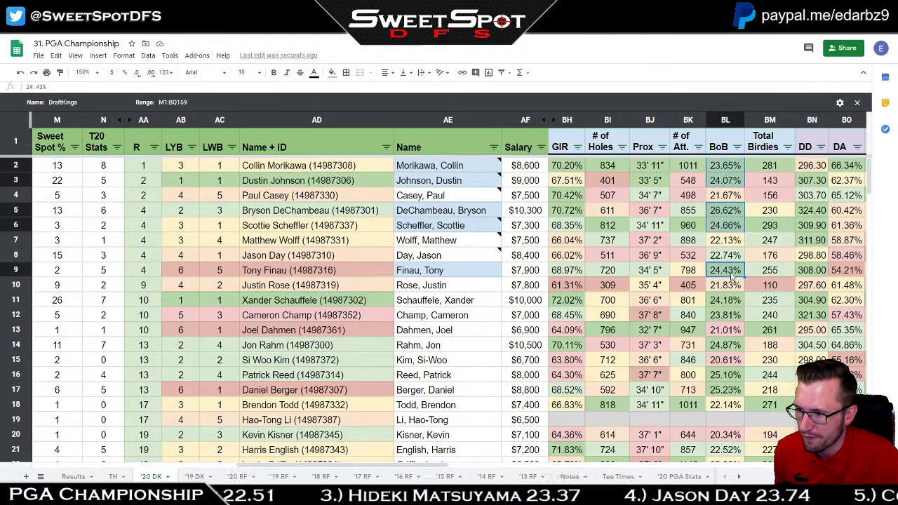
ctrl+click(735, 300)
ctrl+click(732, 315)
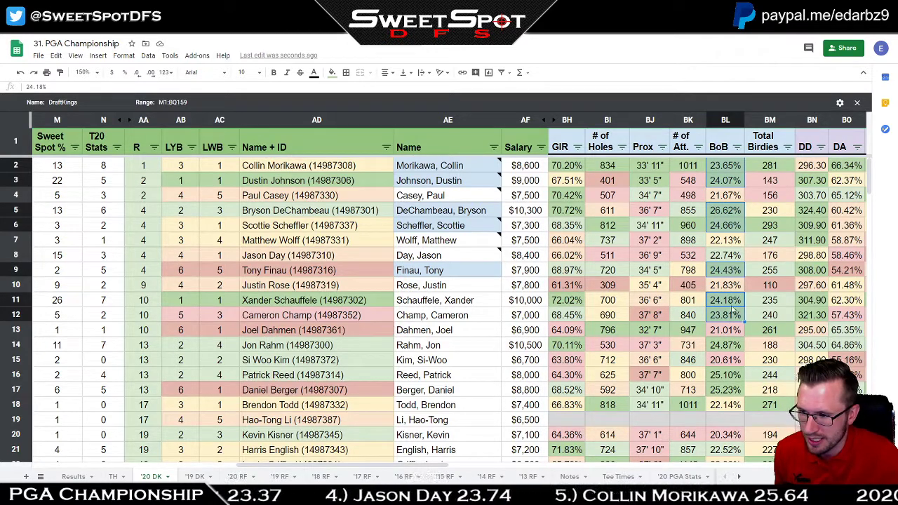
ctrl+click(734, 255)
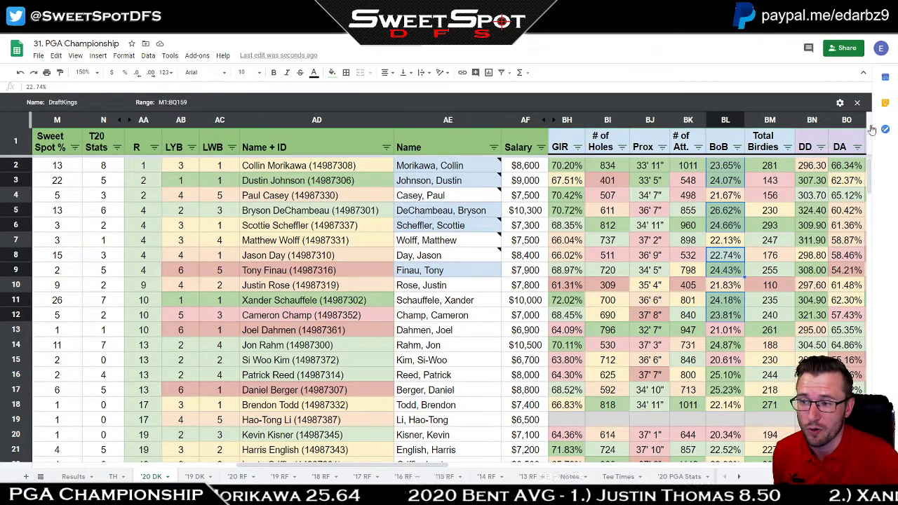
- Hide columns BH through BM, from GIR to Total Birdies
click(770, 120)
shift+click(567, 120)
right_click(568, 124)
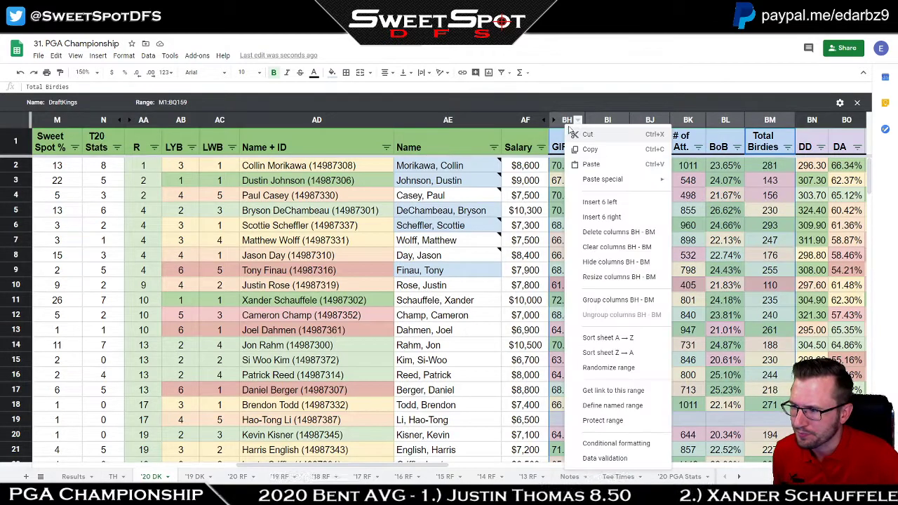
click(607, 263)
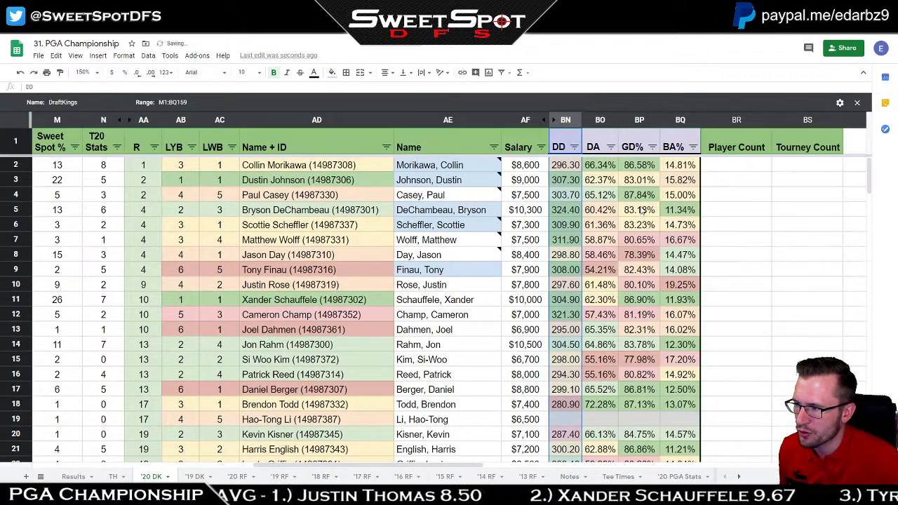
click(640, 210)
- Select the DD values of Johnson, DeChambeau, Scheffler, Wolff, Finau, Schauffele and Champ together
drag(572, 182, 569, 271)
ctrl+click(565, 300)
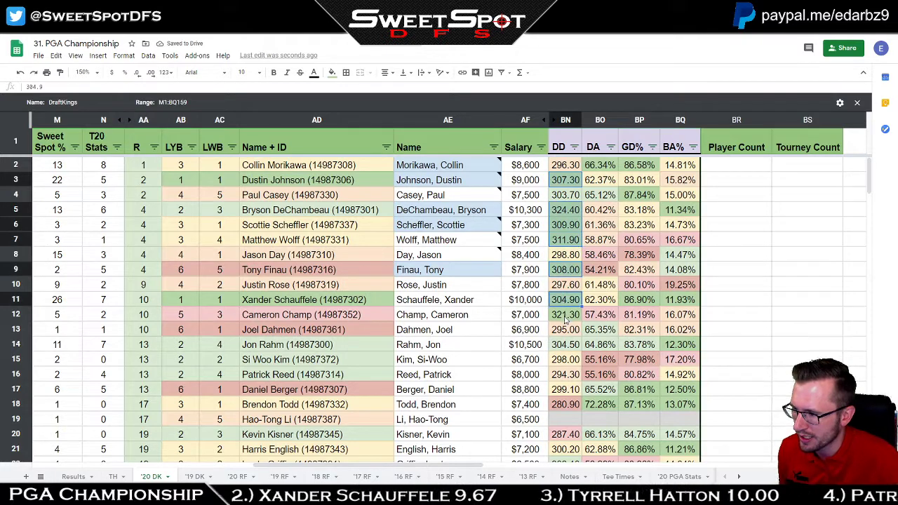
ctrl+click(566, 315)
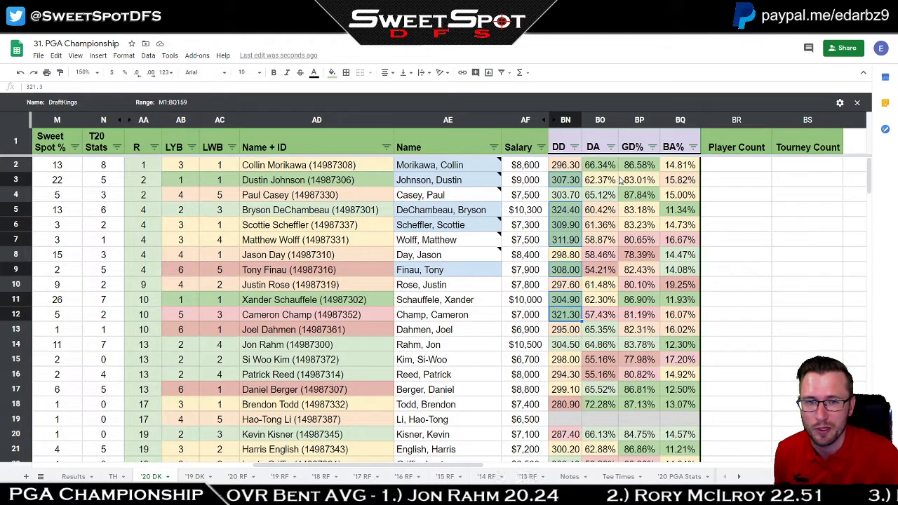
click(615, 212)
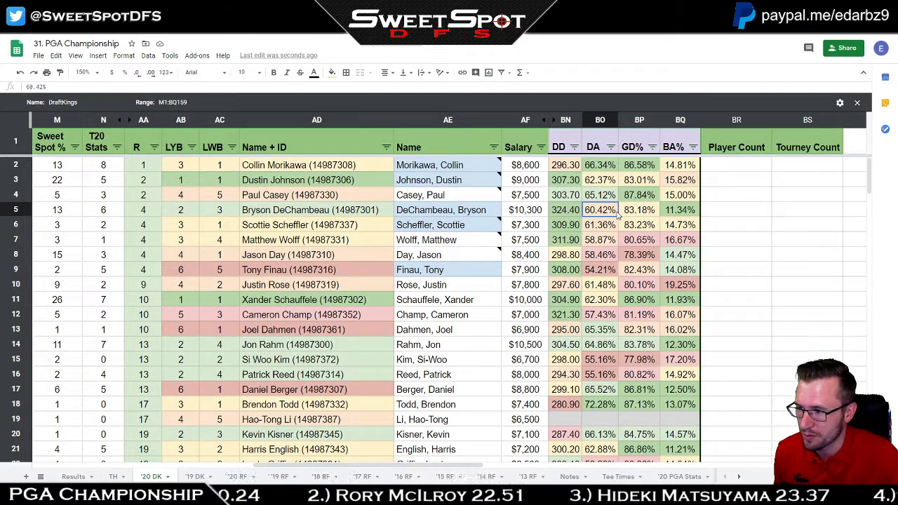
- Select the GD% values of Morikawa, Casey and Schauffele, and review the BA% values from Morikawa down to Dahmen
click(643, 170)
click(647, 197)
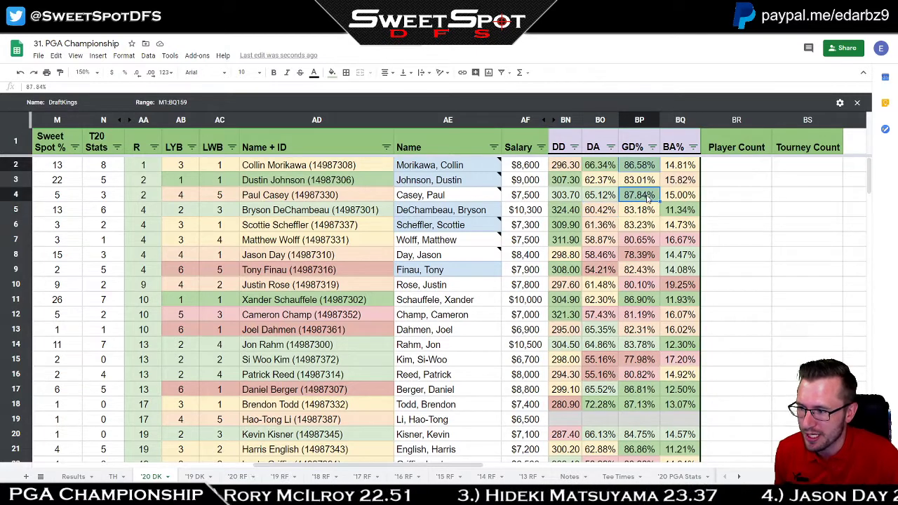
click(637, 302)
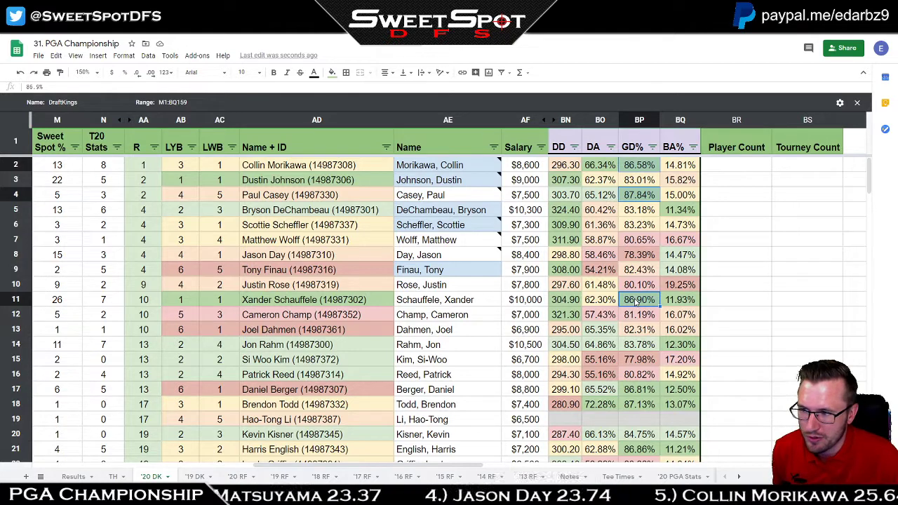
drag(681, 176, 672, 331)
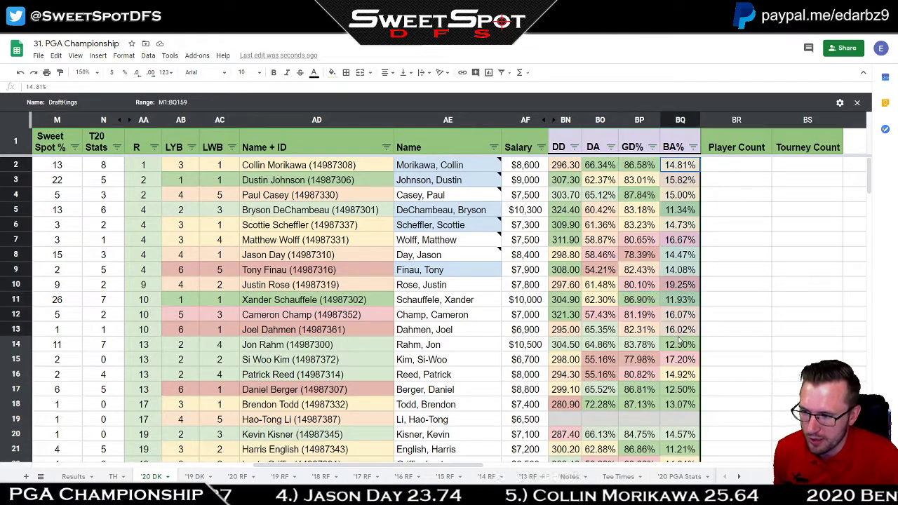
- Review the driving stats of the top finishers, checking DeChambeau's DA, the DD values from Morikawa to Champ, and Day's GD%
click(615, 212)
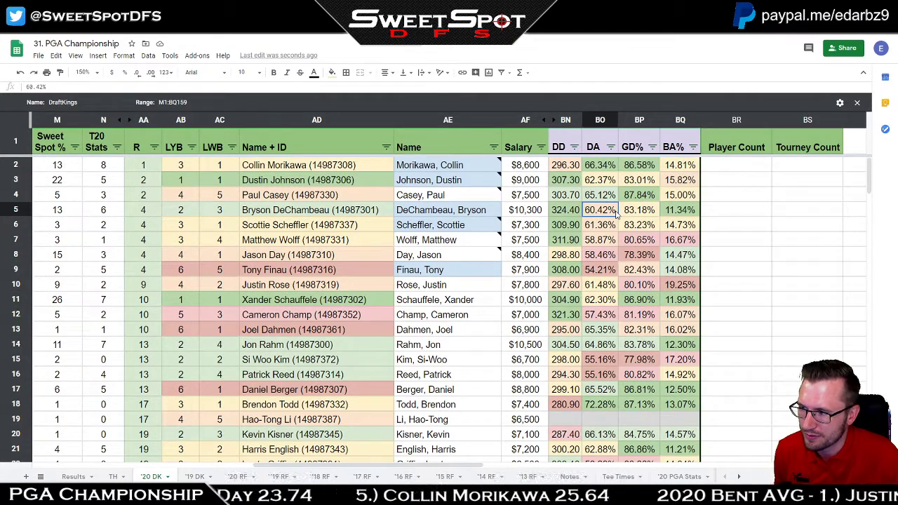
drag(570, 169, 570, 316)
click(659, 257)
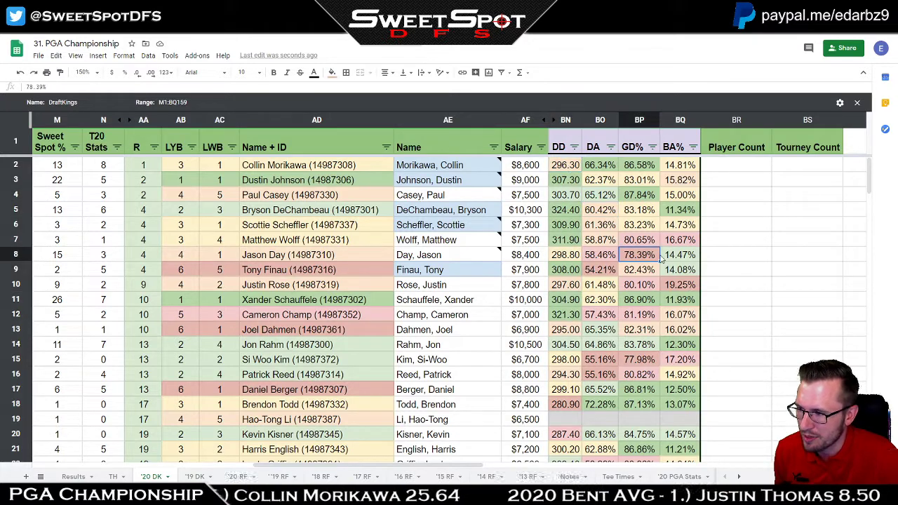
- Unhide the columns between Salary and DD, and hide columns AG through BK so BoB sits beside Salary
click(553, 122)
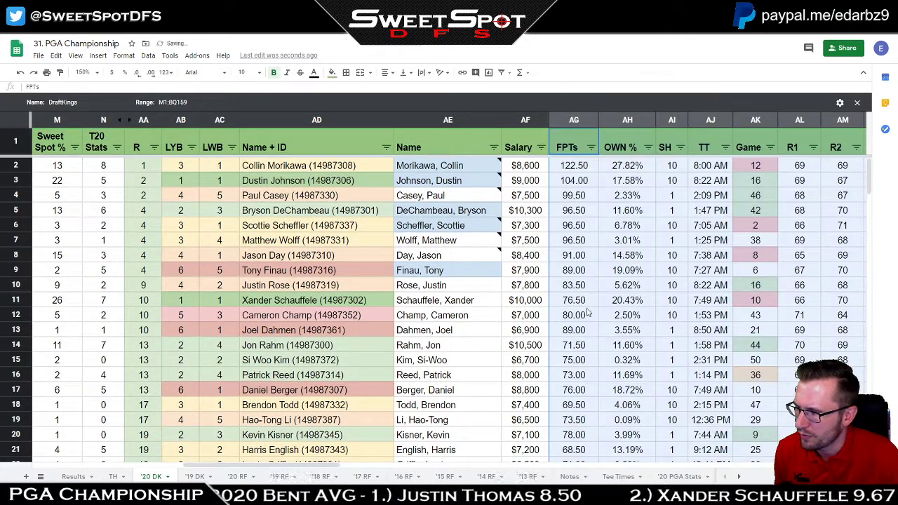
click(748, 245)
click(574, 120)
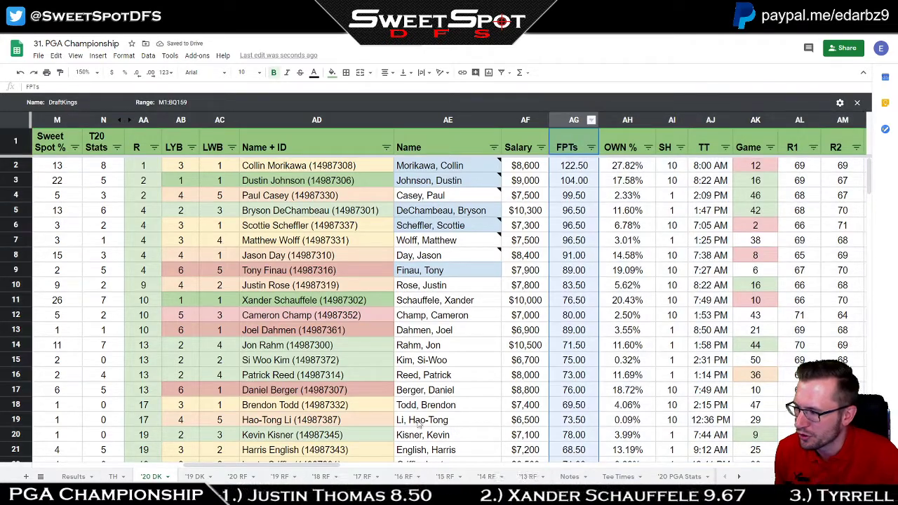
drag(298, 467, 523, 469)
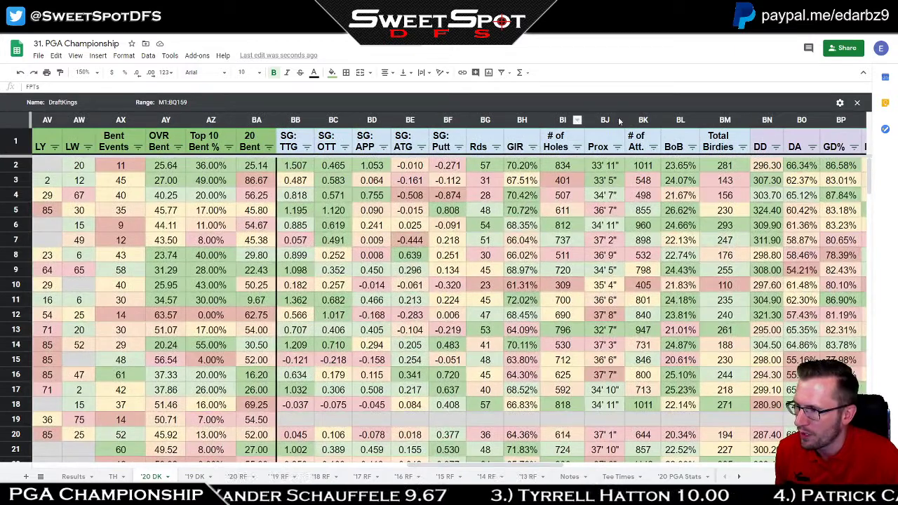
shift+click(649, 120)
right_click(648, 120)
click(667, 226)
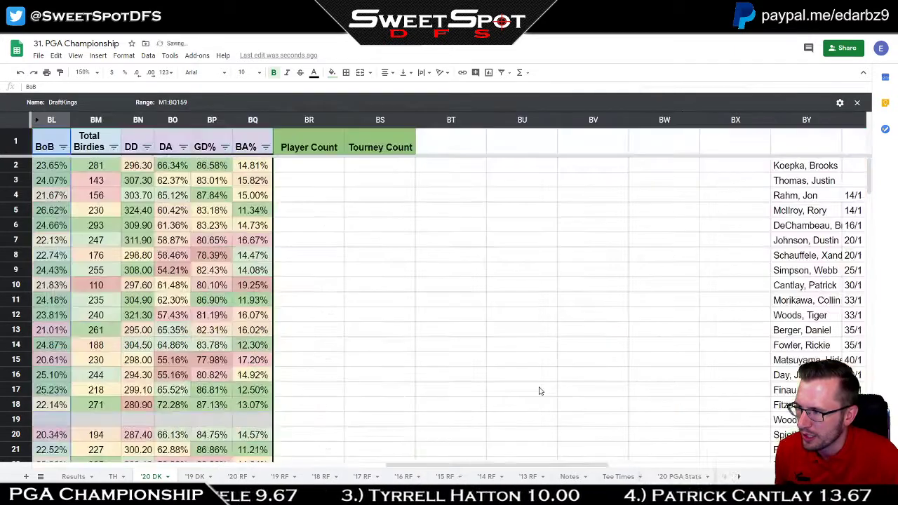
scroll(462, 421, left, 10)
scroll(462, 393, right, 1)
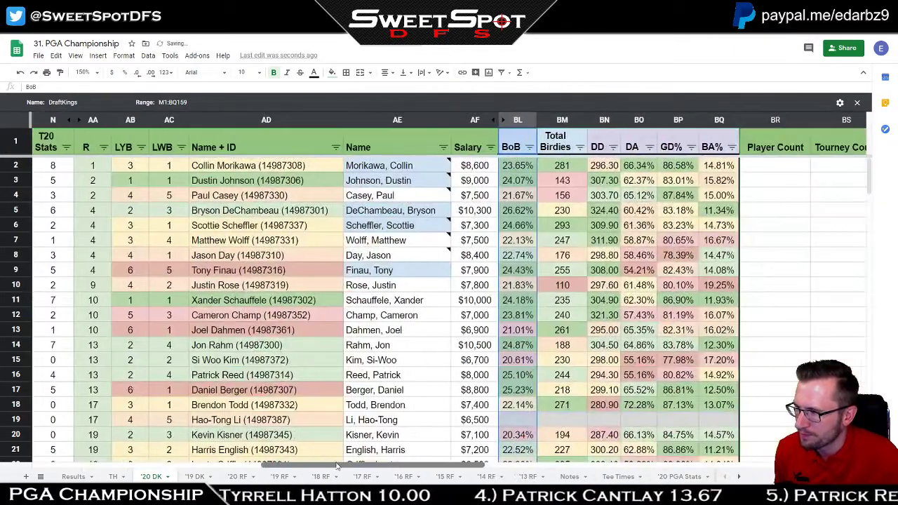
scroll(464, 372, left, 1)
click(673, 244)
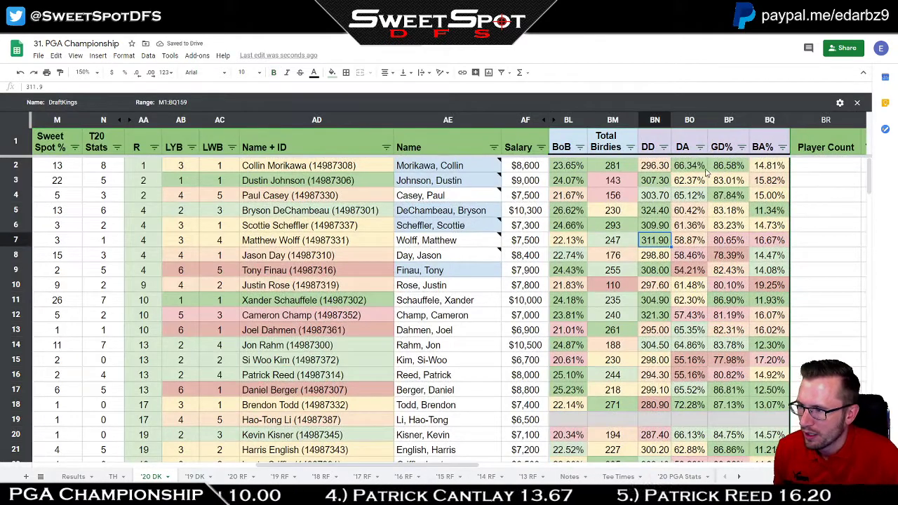
- Select the BoB and DD values of Johnson, DeChambeau, Scheffler, Finau, Schauffele and Champ together, and check Morikawa's BoB, DA and GD%
click(574, 167)
click(570, 181)
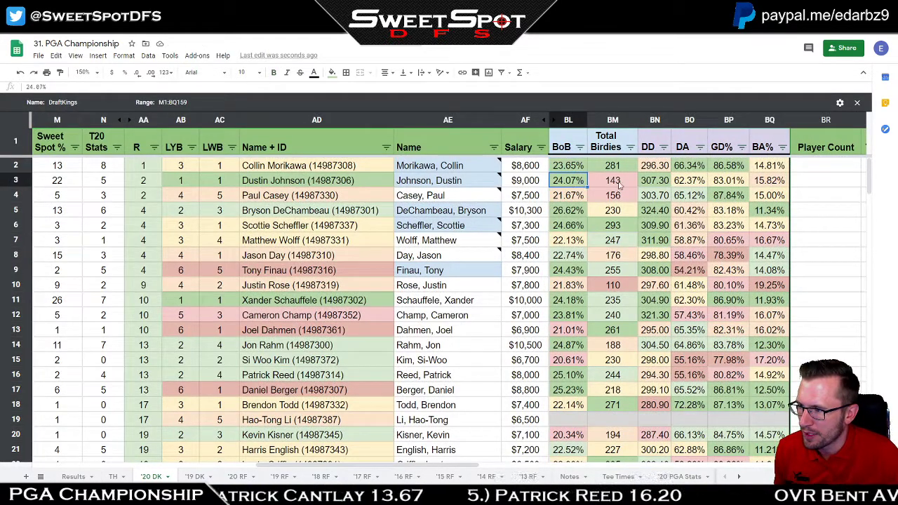
ctrl+click(653, 181)
ctrl+click(568, 210)
ctrl+click(656, 214)
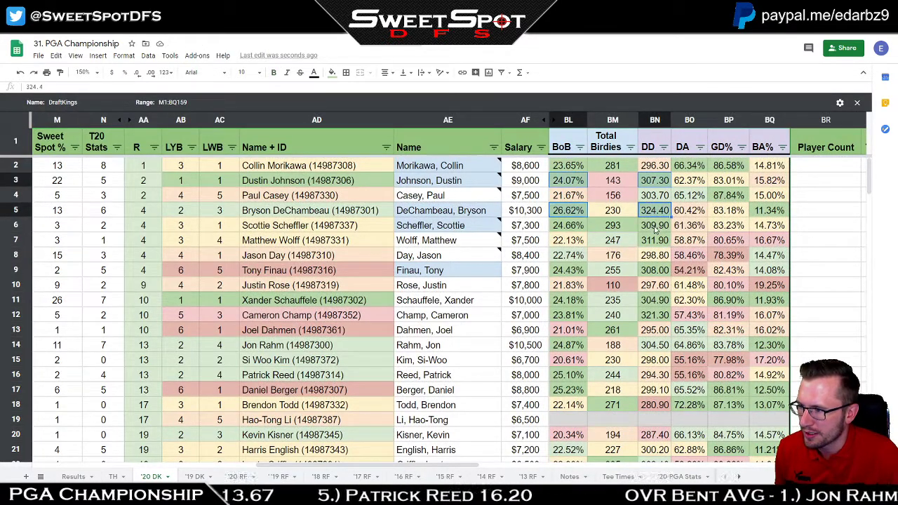
ctrl+click(655, 226)
ctrl+click(568, 226)
ctrl+click(568, 272)
ctrl+click(655, 270)
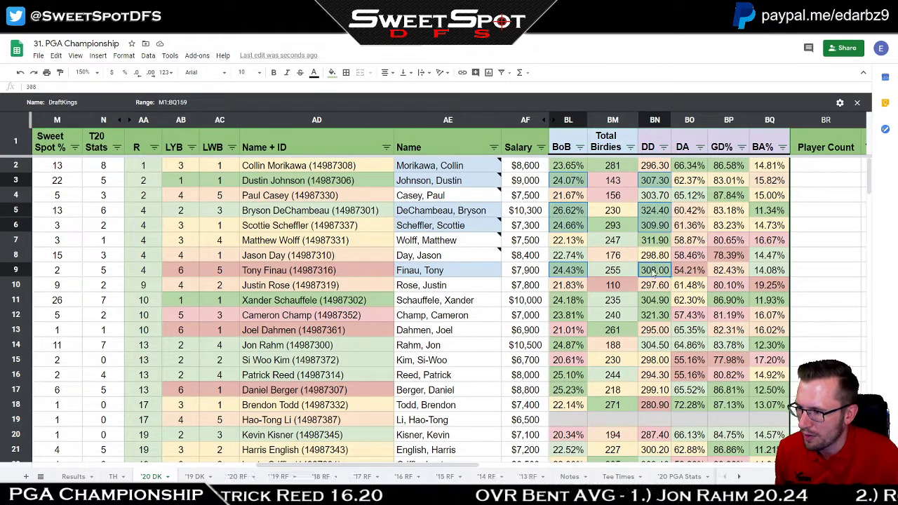
ctrl+click(655, 300)
ctrl+click(560, 302)
ctrl+click(561, 317)
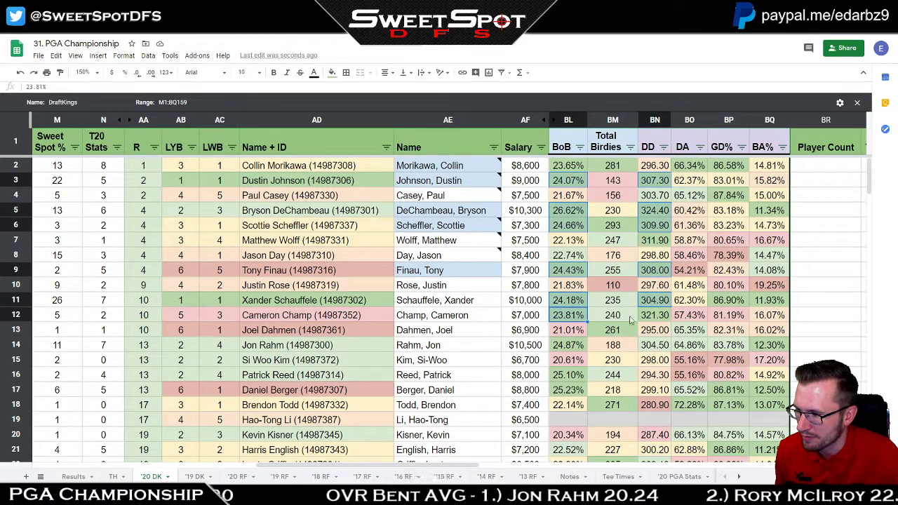
ctrl+click(655, 316)
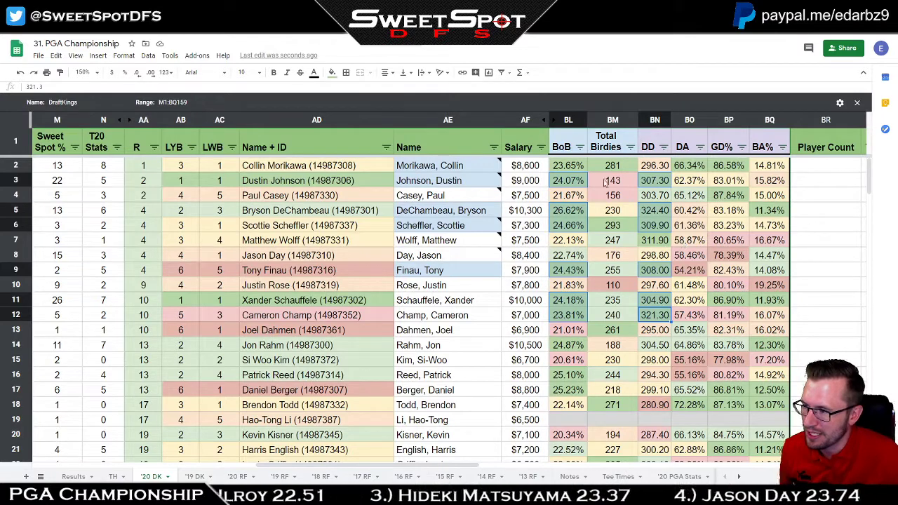
ctrl+click(571, 170)
drag(704, 168, 734, 167)
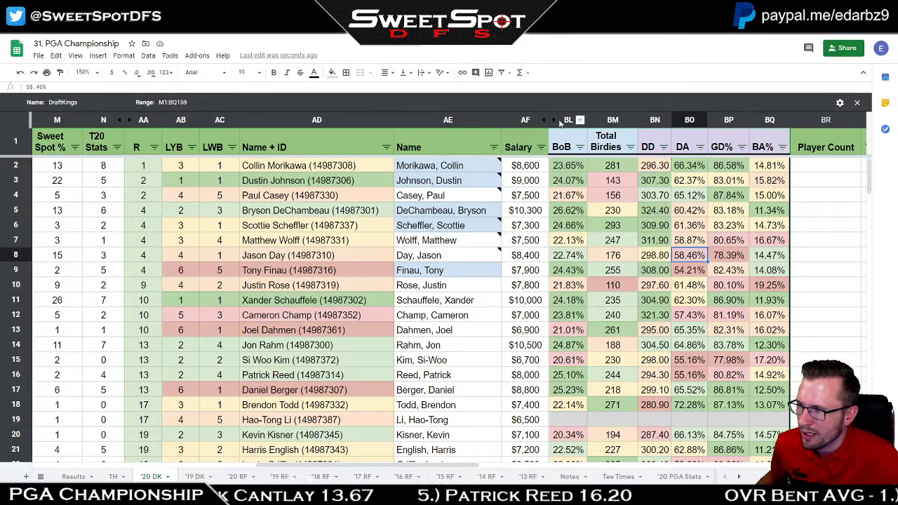
- Unhide columns AG through BK between Salary and BoB
click(572, 146)
key(ctrl+Left)
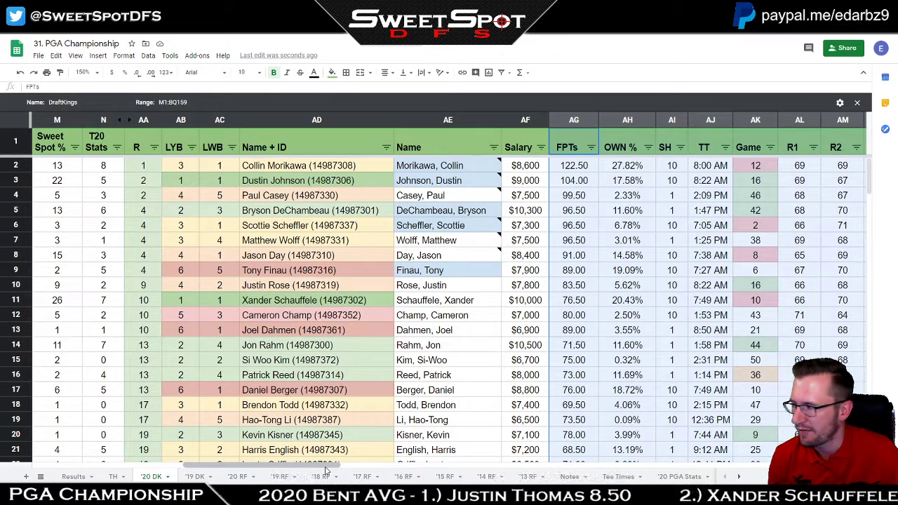
click(548, 273)
- Review the Sweet Spot % values from Morikawa down to Schauffele, and check Morikawa's OWN % value
click(59, 166)
drag(59, 166, 60, 300)
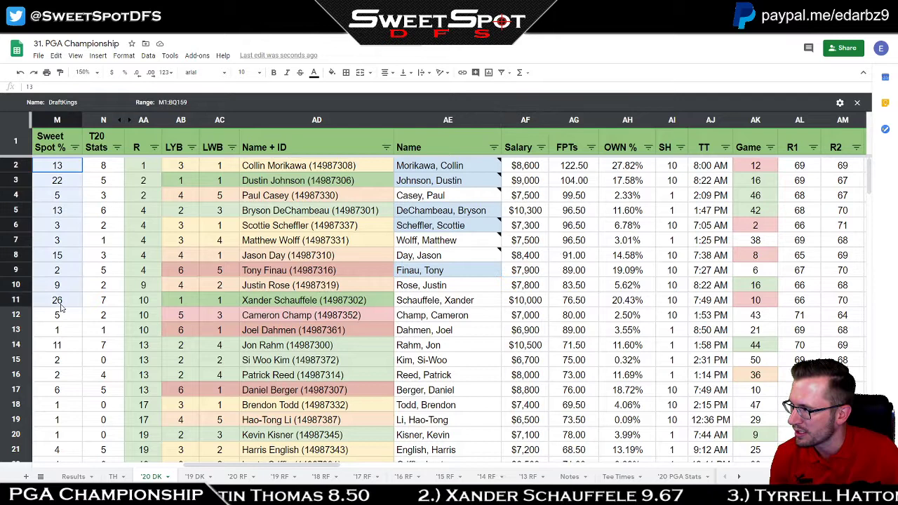
click(344, 242)
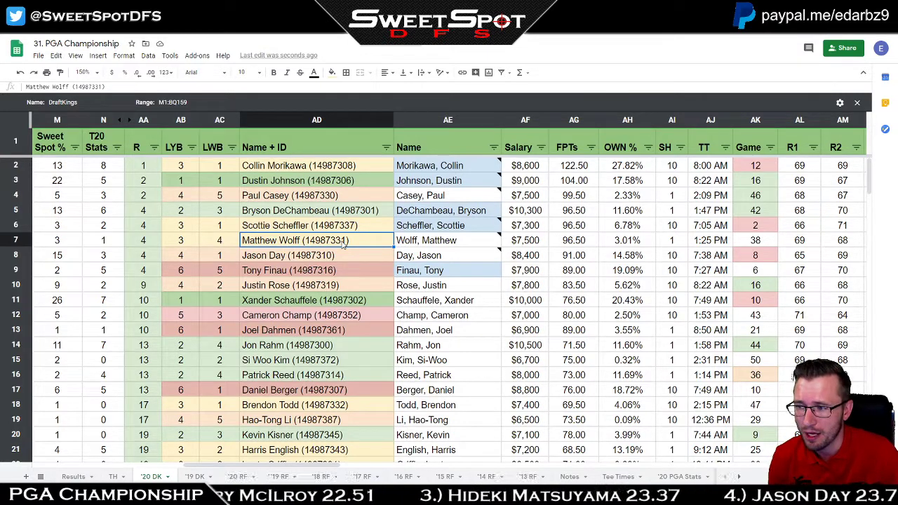
click(621, 166)
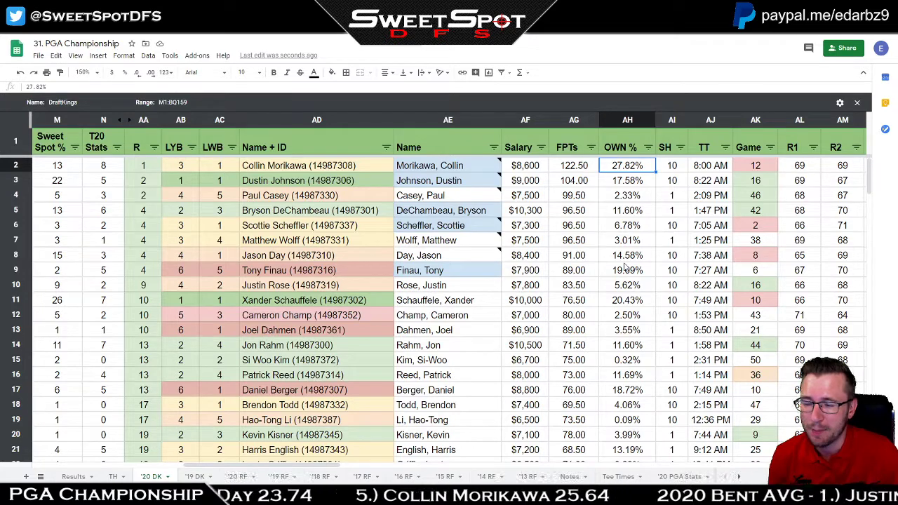
- Sort the player table by Salary from highest to lowest
click(526, 168)
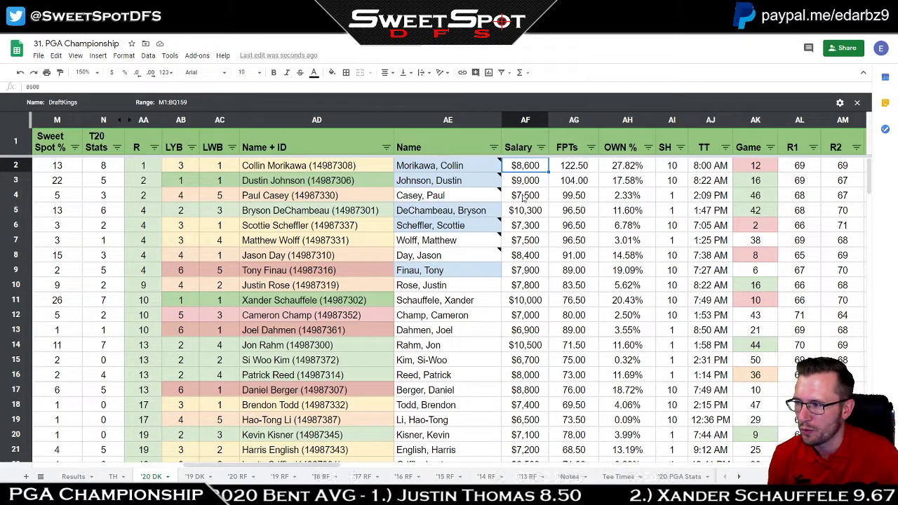
click(541, 148)
click(509, 183)
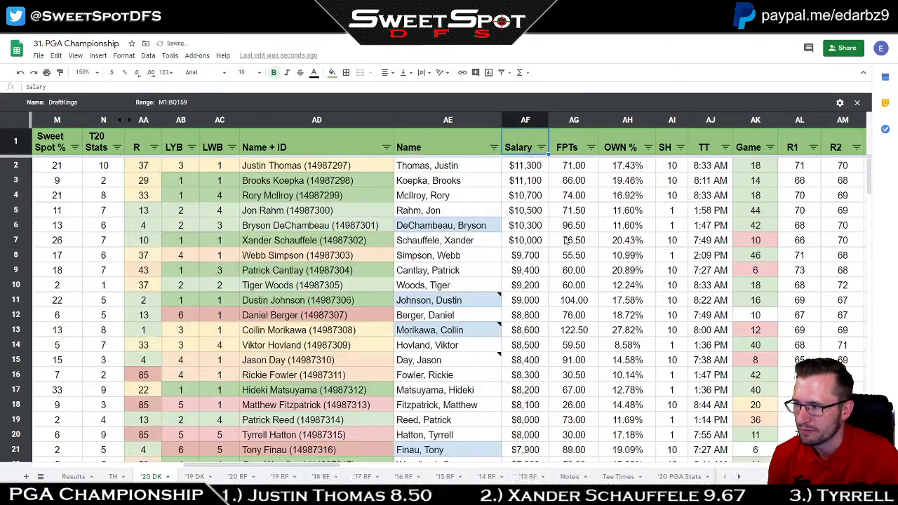
- Review the salaries from Thomas down to Schauffele, and select those of DeChambeau, Johnson and Morikawa together
drag(537, 168, 537, 249)
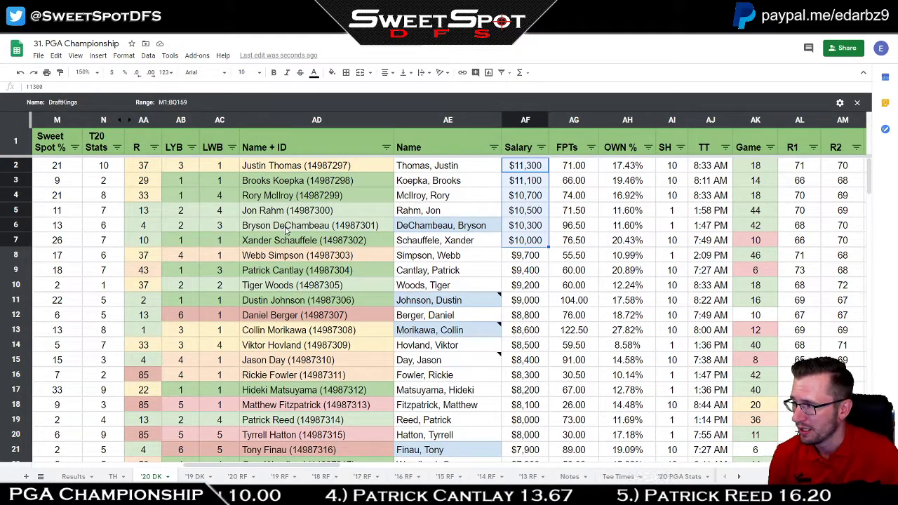
click(525, 228)
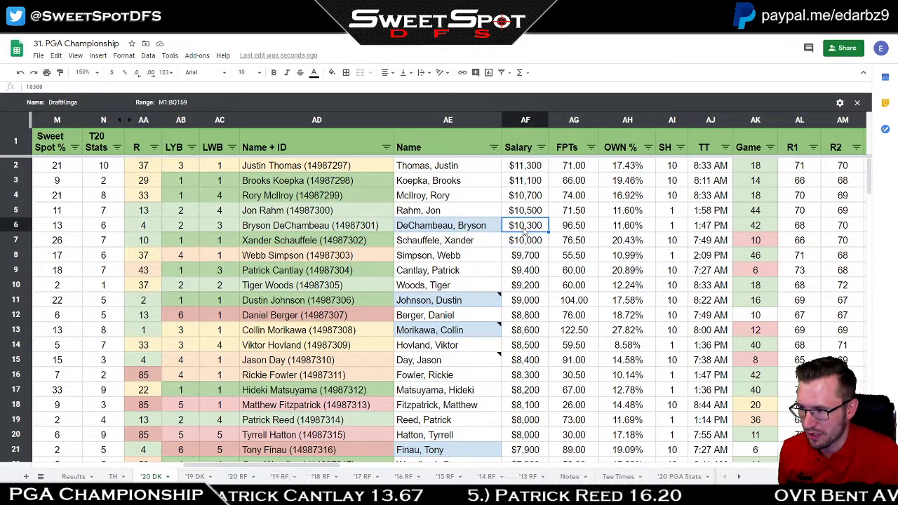
ctrl+click(532, 303)
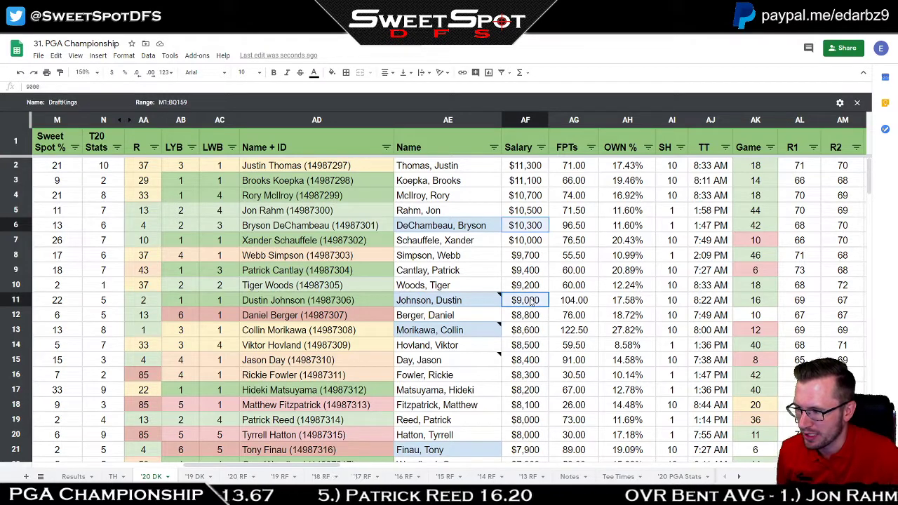
ctrl+click(533, 330)
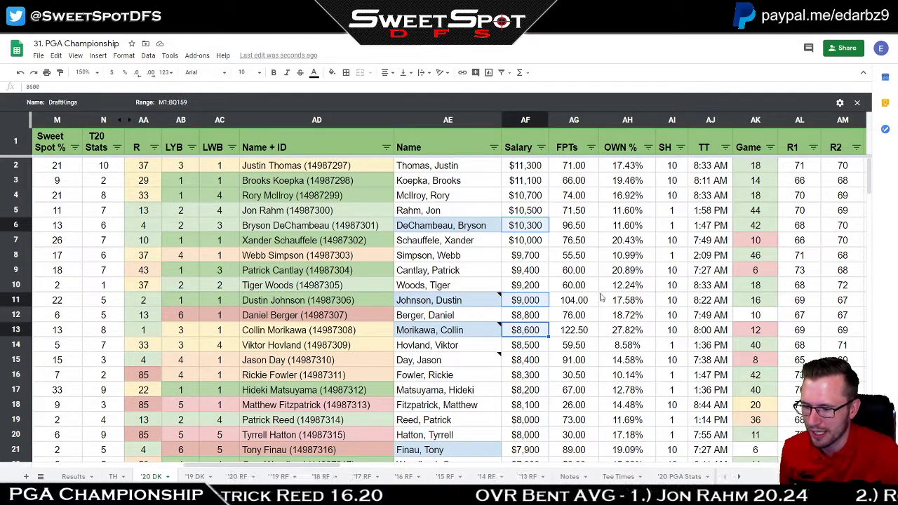
click(814, 477)
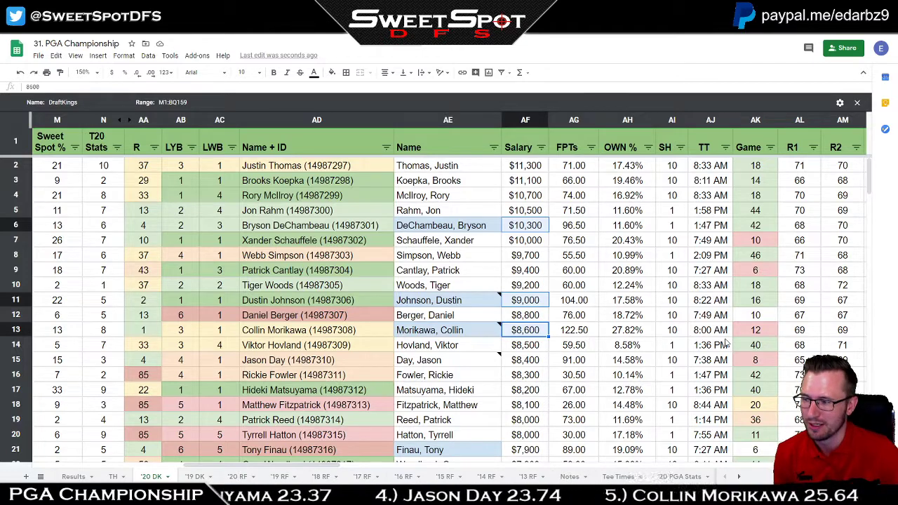
- Check the salaries of Finau and Scheffler further down the salary-sorted list
scroll(726, 342, down, 2)
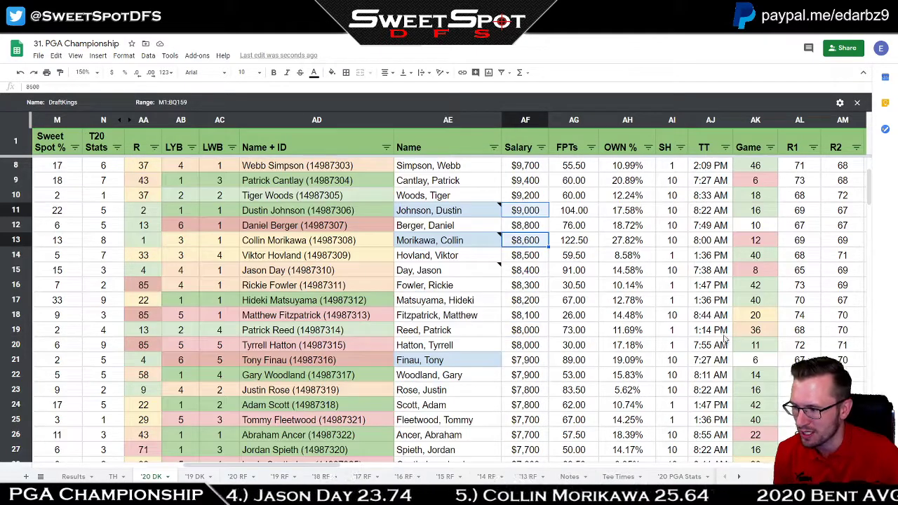
click(530, 361)
scroll(589, 336, down, 6)
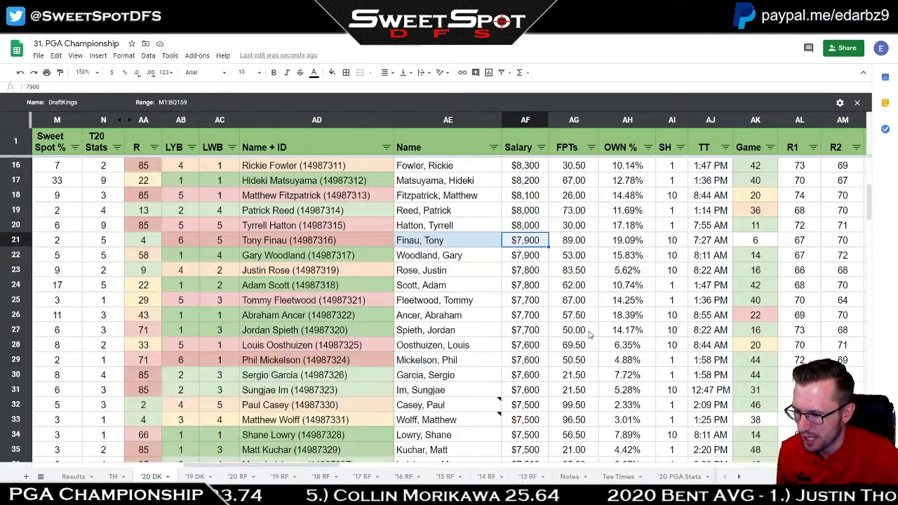
scroll(589, 335, down, 1)
click(539, 362)
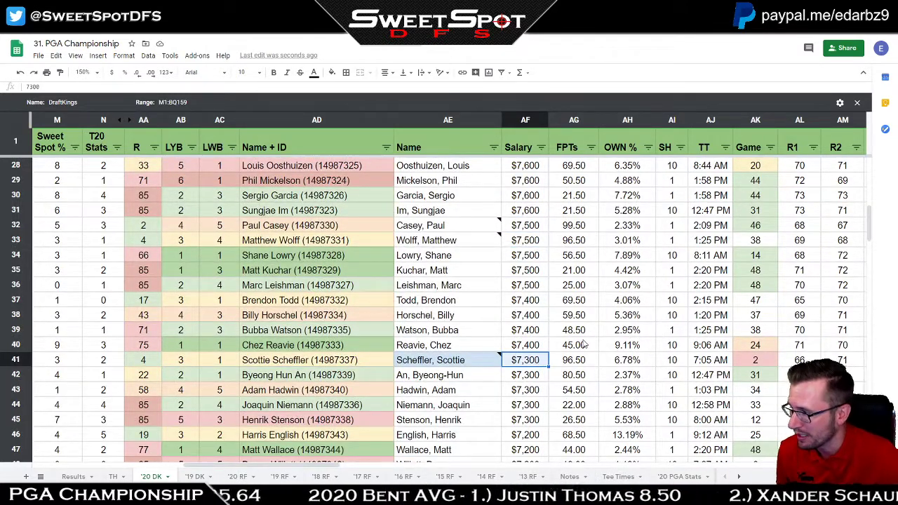
- Check Palmer's salary, and select it together with Redman's
scroll(584, 344, down, 1)
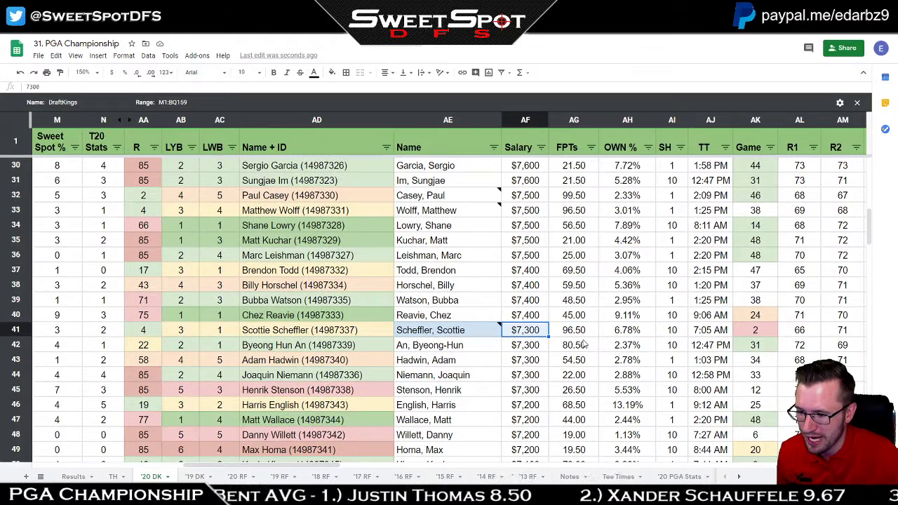
scroll(584, 344, down, 10)
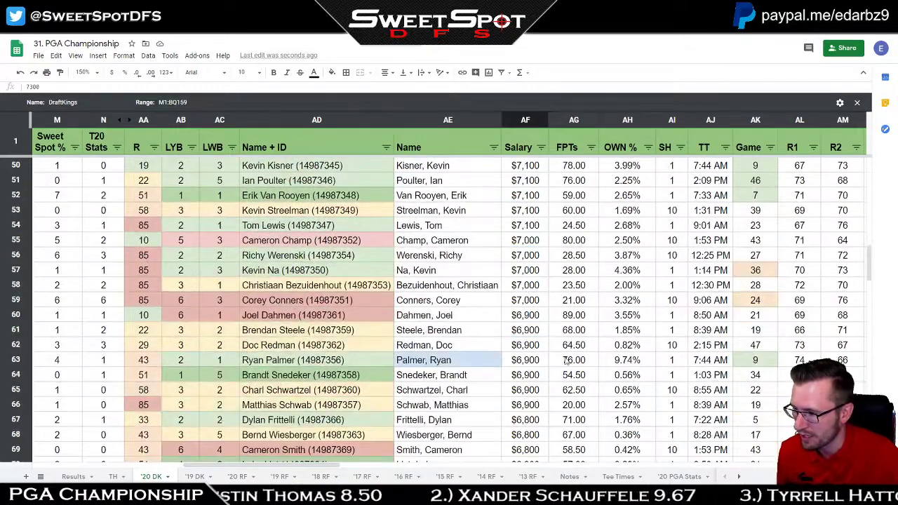
click(528, 363)
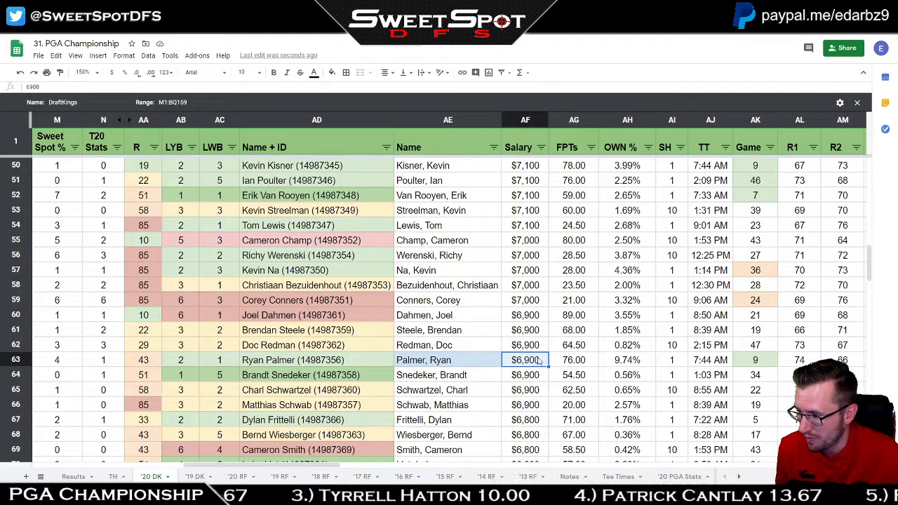
drag(539, 348, 538, 365)
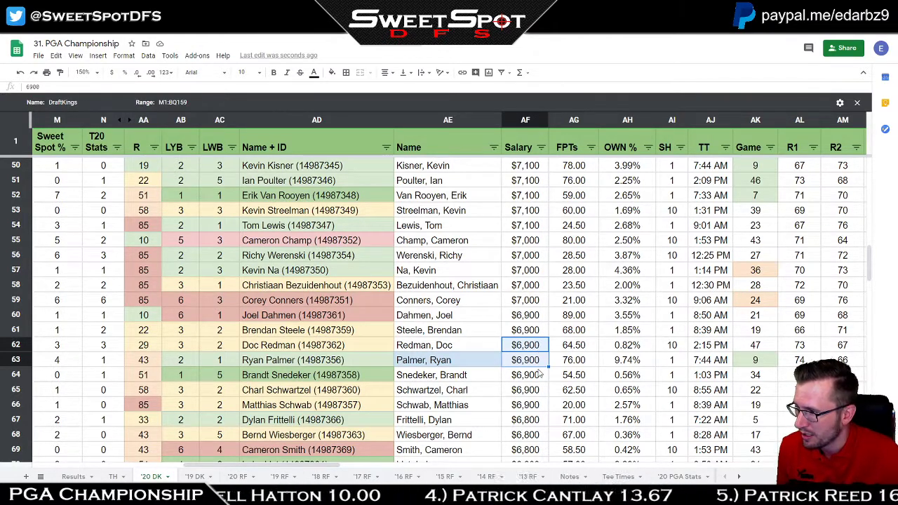
- Find Schwab, Varner III and Henley further down the salary-sorted list and add their salaries to the selection
scroll(539, 373, down, 1)
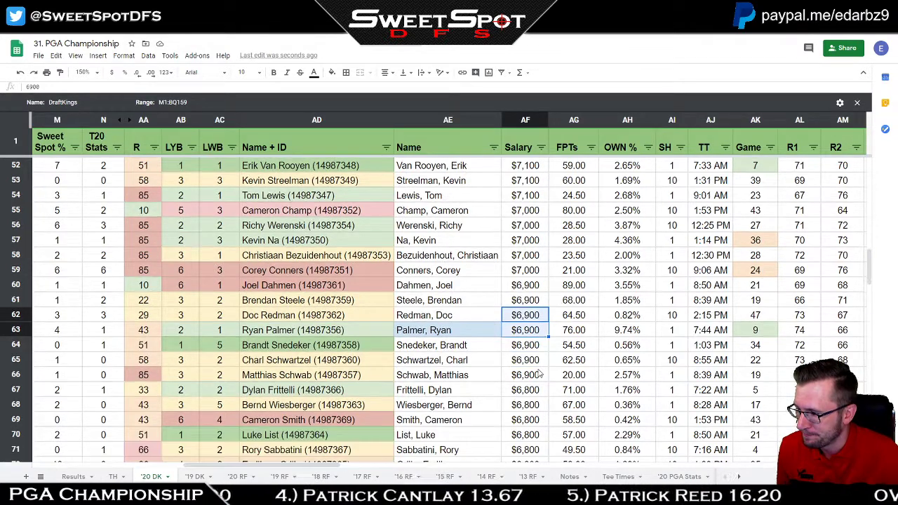
scroll(429, 390, down, 3)
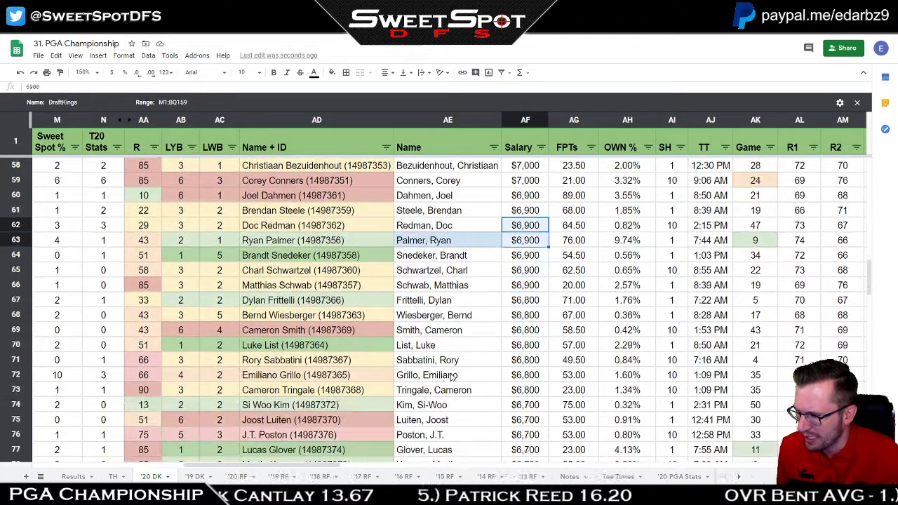
scroll(396, 411, down, 1)
scroll(382, 413, down, 1)
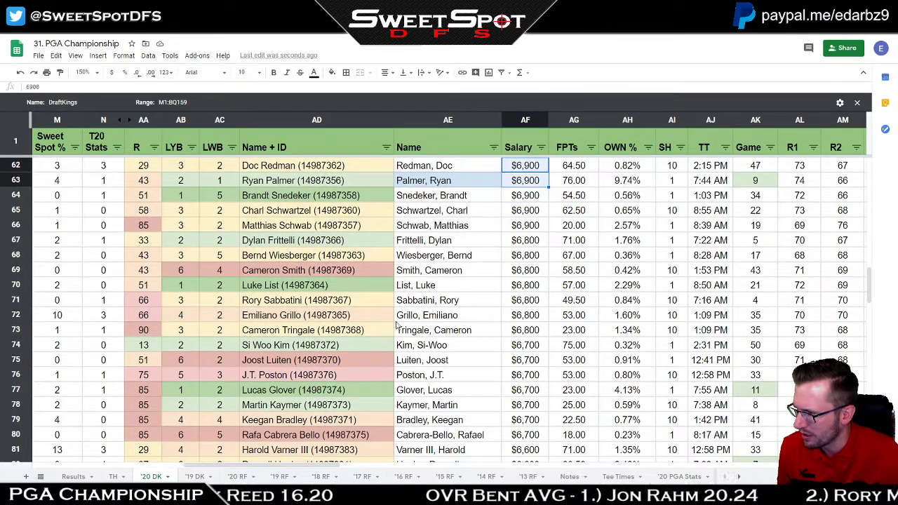
click(528, 226)
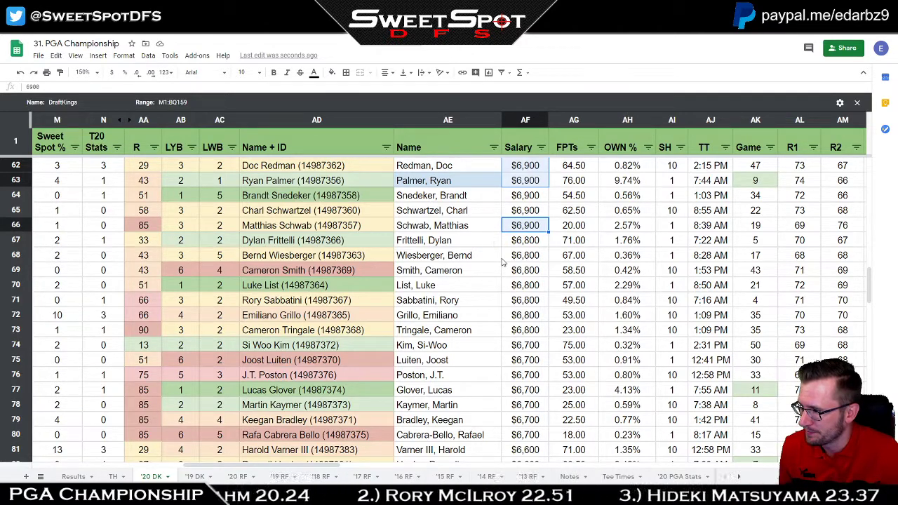
scroll(502, 262, down, 1)
scroll(503, 262, down, 1)
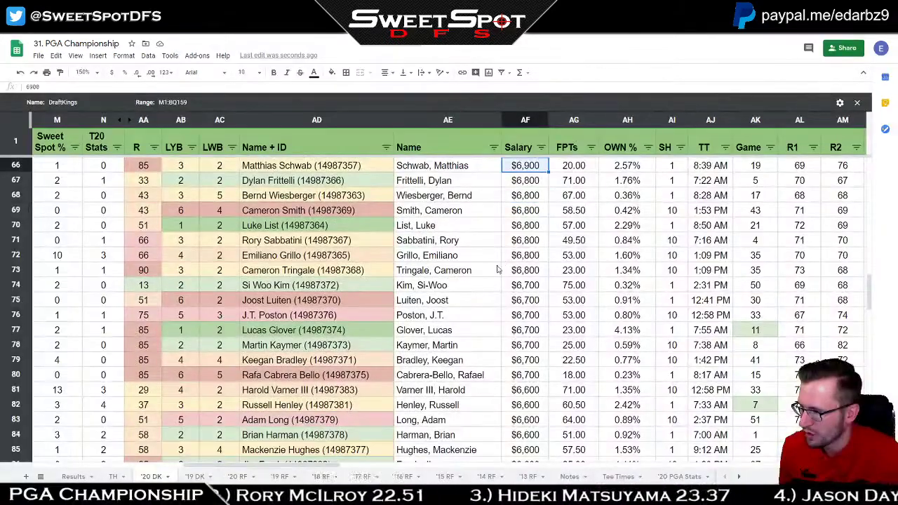
ctrl+click(530, 391)
ctrl+click(525, 407)
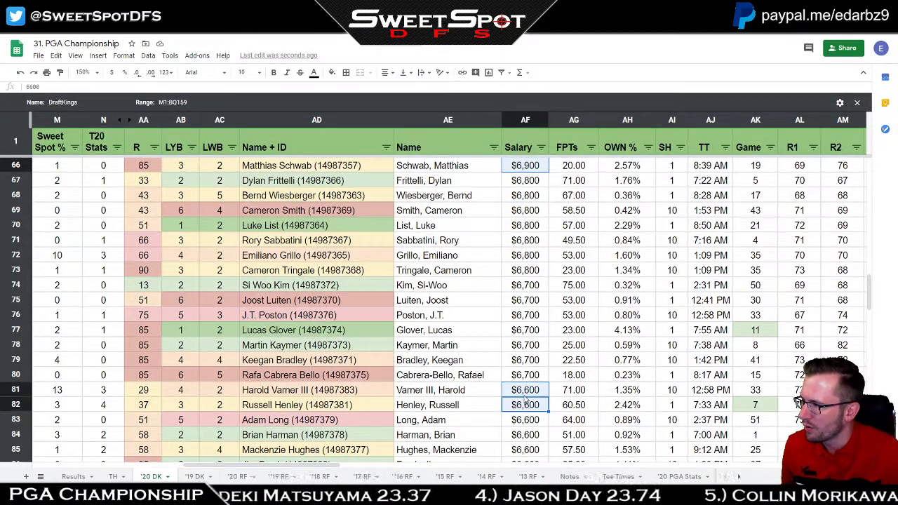
- Review the players priced from $7,000 down to $6,600 around the selected picks, including their third-round scores
scroll(524, 397, up, 3)
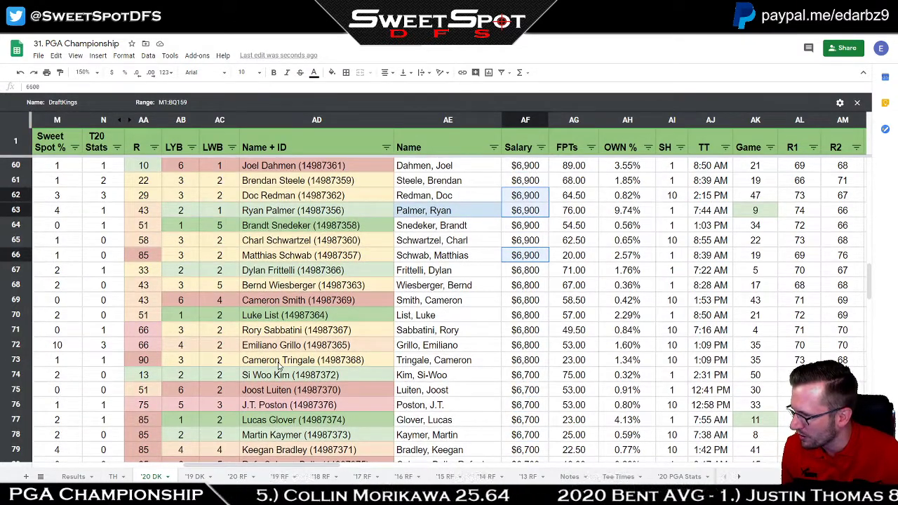
scroll(280, 367, down, 1)
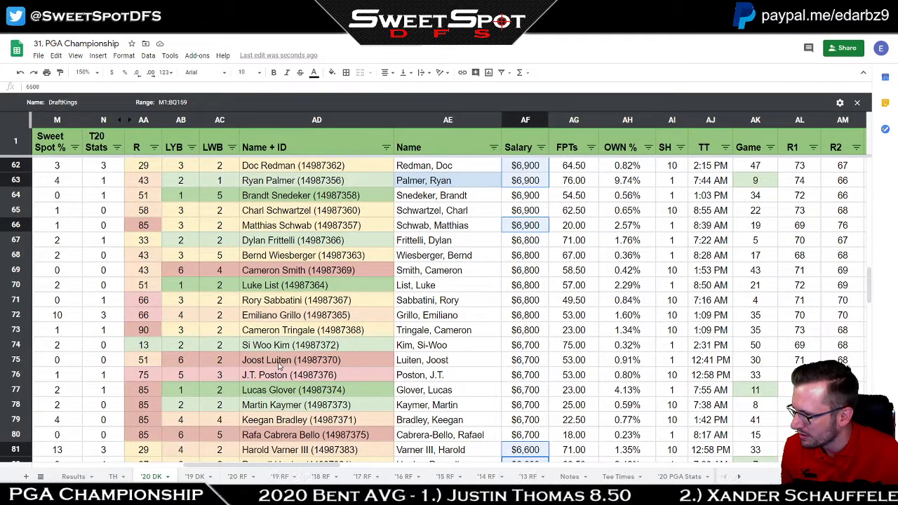
scroll(279, 367, down, 5)
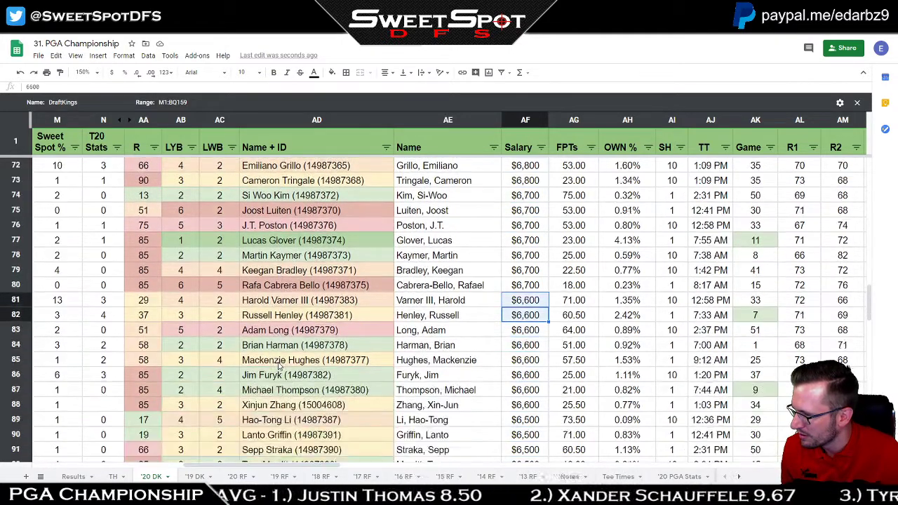
scroll(280, 366, down, 2)
scroll(280, 366, up, 7)
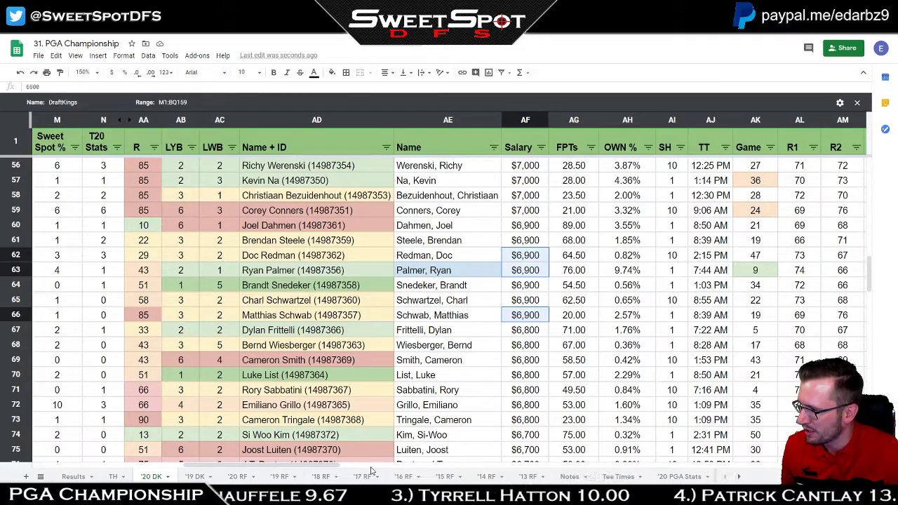
drag(336, 468, 353, 459)
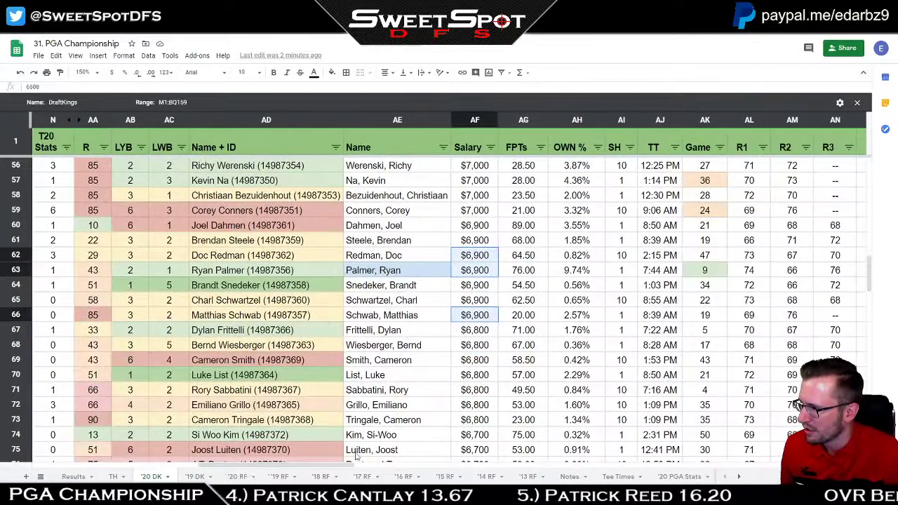
scroll(510, 324, down, 1)
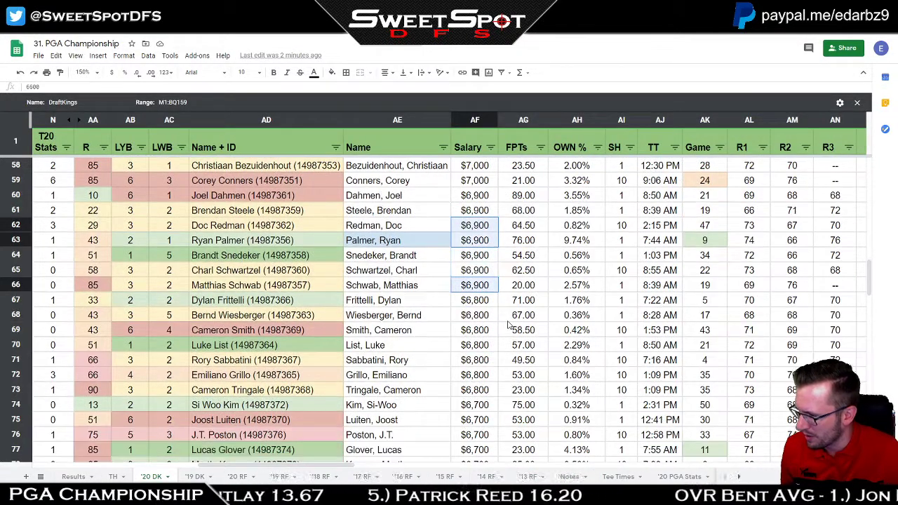
scroll(509, 324, down, 3)
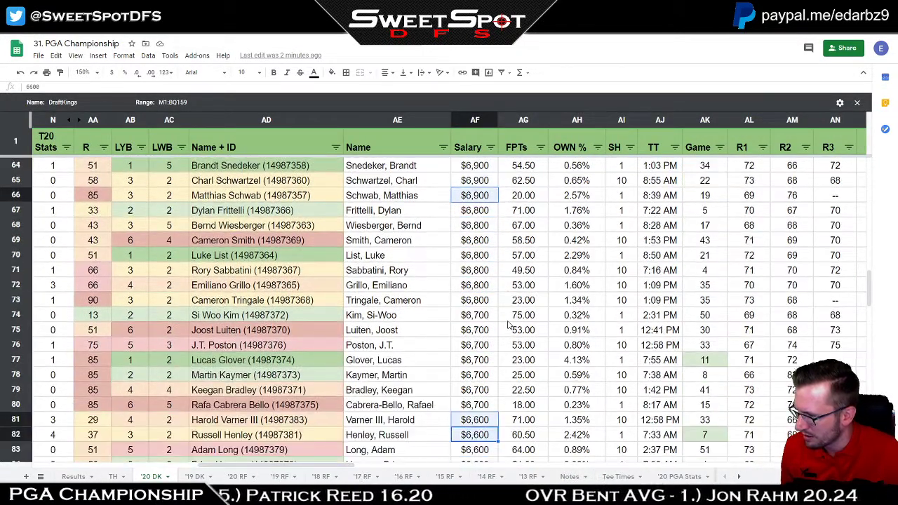
scroll(510, 324, up, 3)
scroll(509, 325, up, 1)
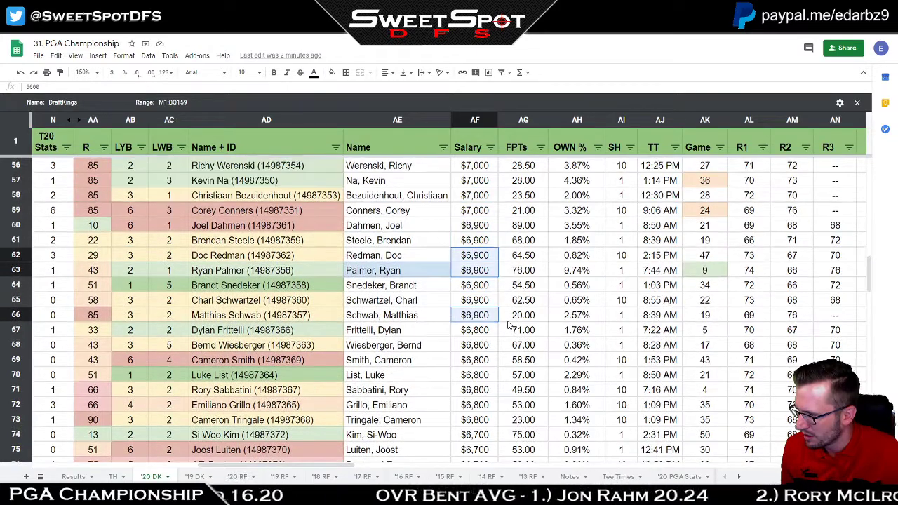
- Compare fantasy points and ownership of the players priced from $7,200 down to $6,500
scroll(509, 324, up, 5)
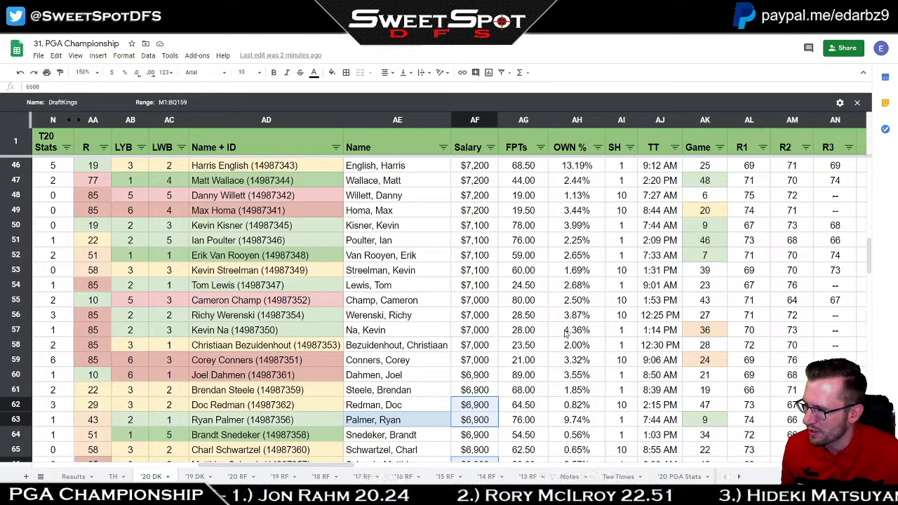
scroll(565, 337, down, 5)
scroll(565, 337, down, 1)
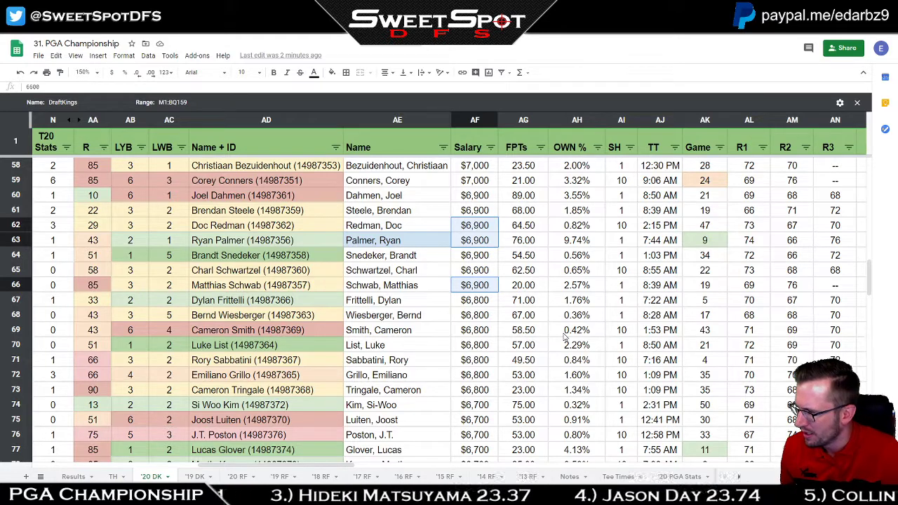
scroll(565, 337, down, 4)
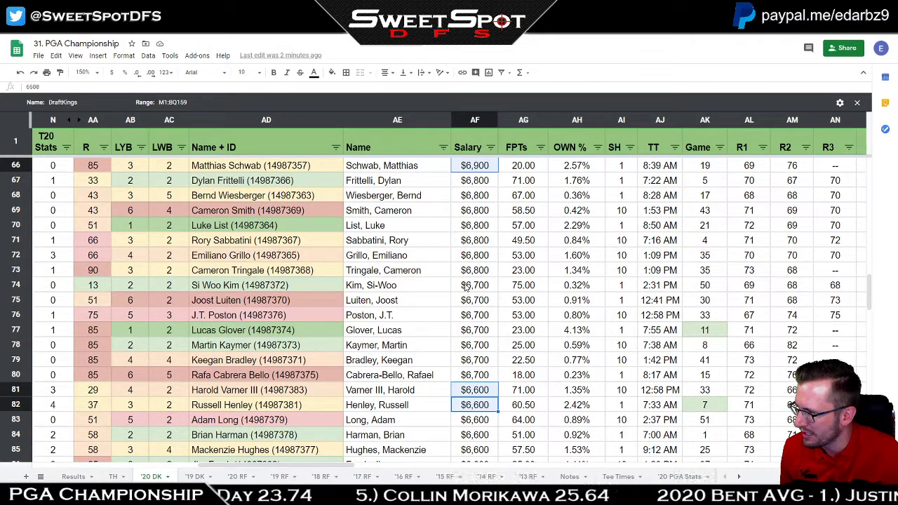
scroll(466, 287, down, 2)
scroll(466, 288, down, 2)
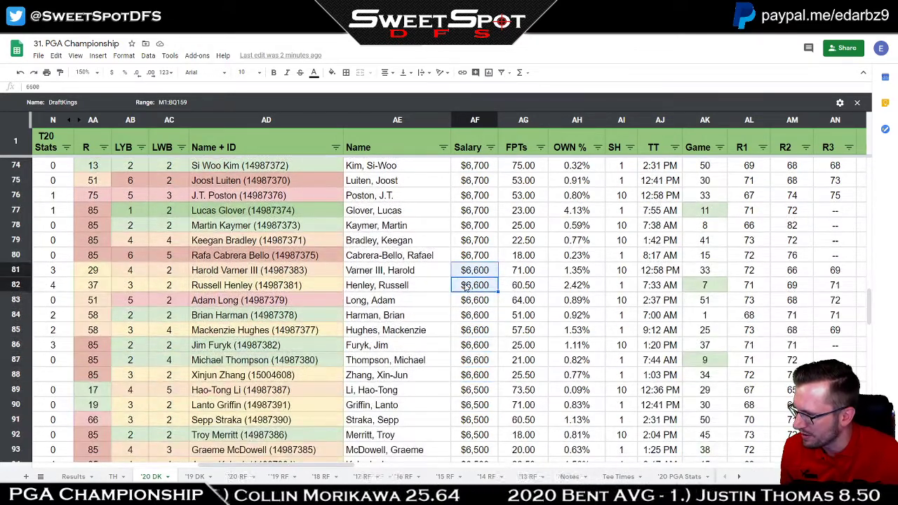
scroll(466, 288, up, 5)
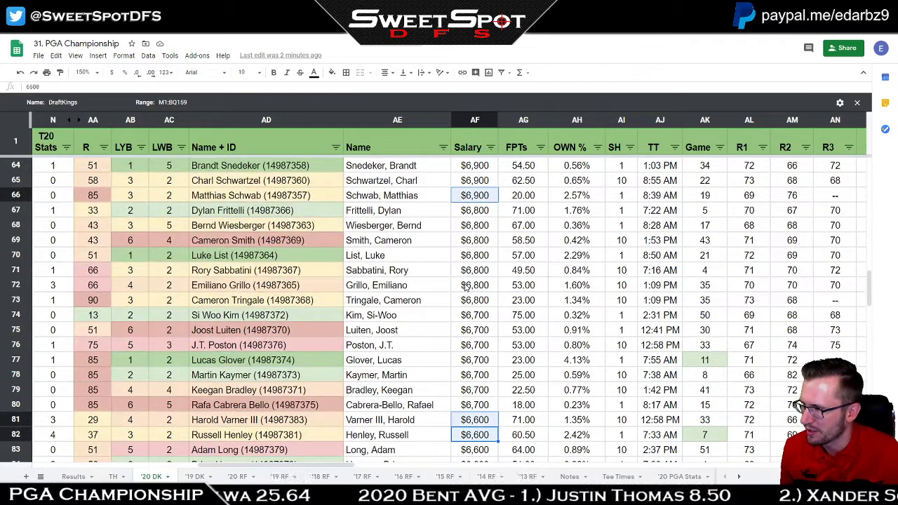
scroll(466, 288, up, 3)
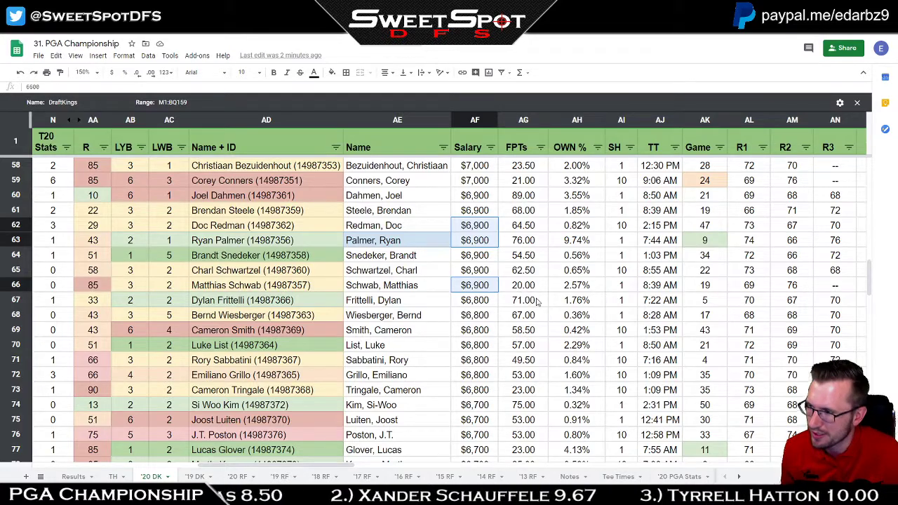
- Select DeChambeau's fantasy points among the highest salaries and compare points and ownership down through the $7,500 players
scroll(538, 300, up, 20)
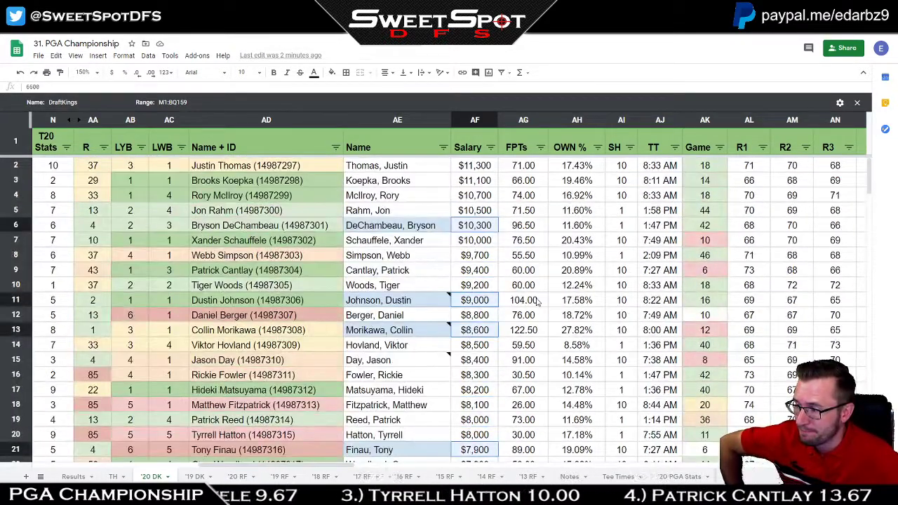
click(531, 226)
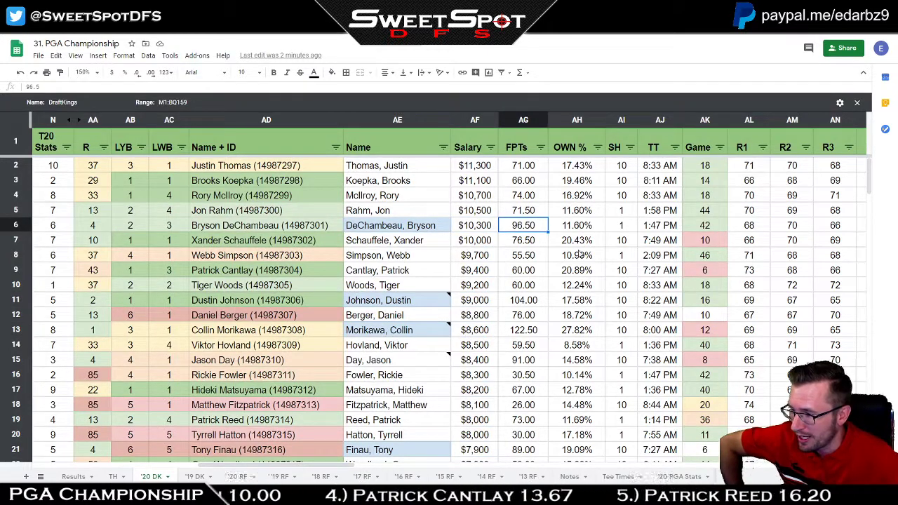
scroll(586, 255, down, 3)
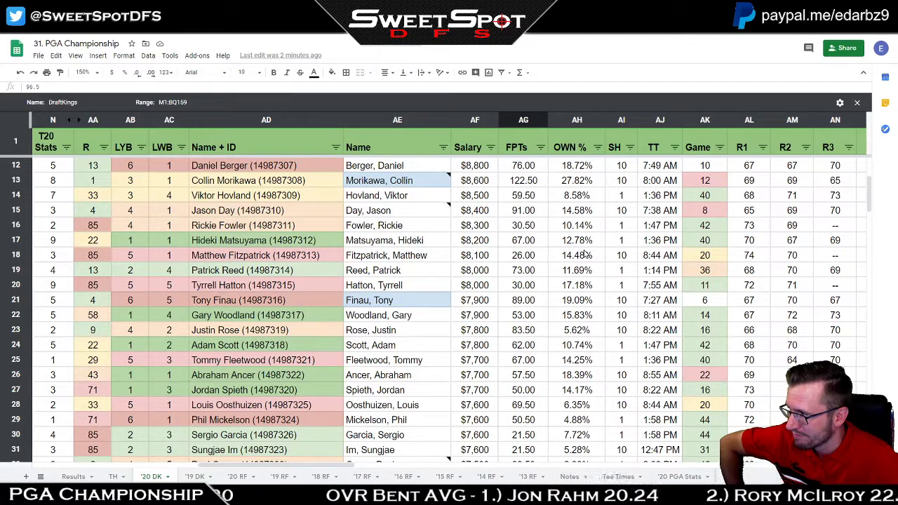
scroll(586, 255, down, 2)
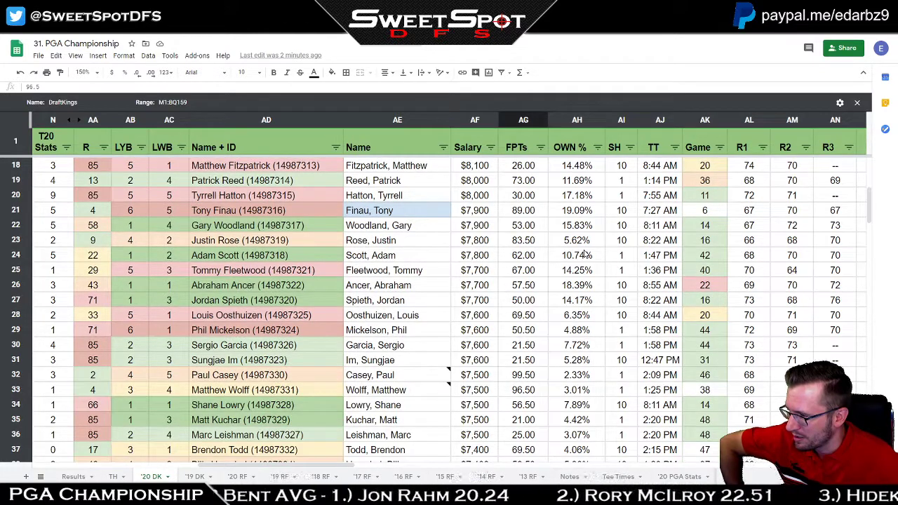
scroll(453, 340, up, 5)
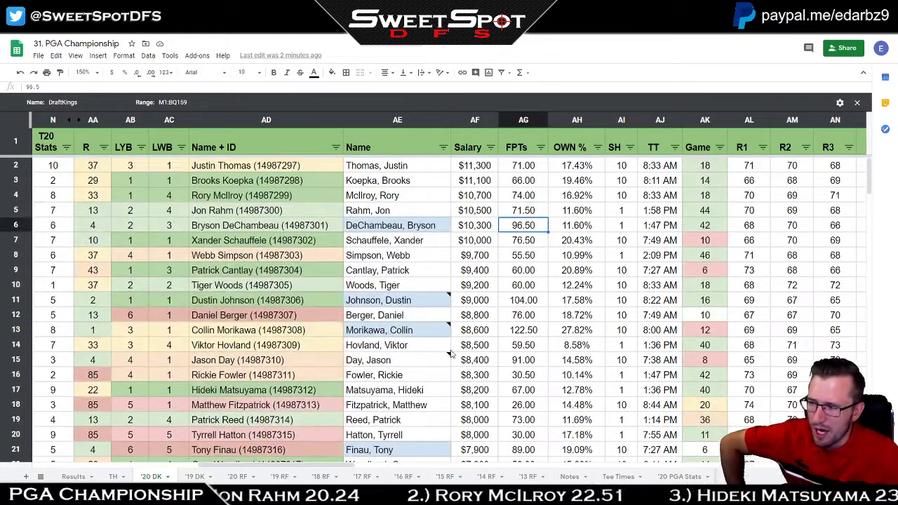